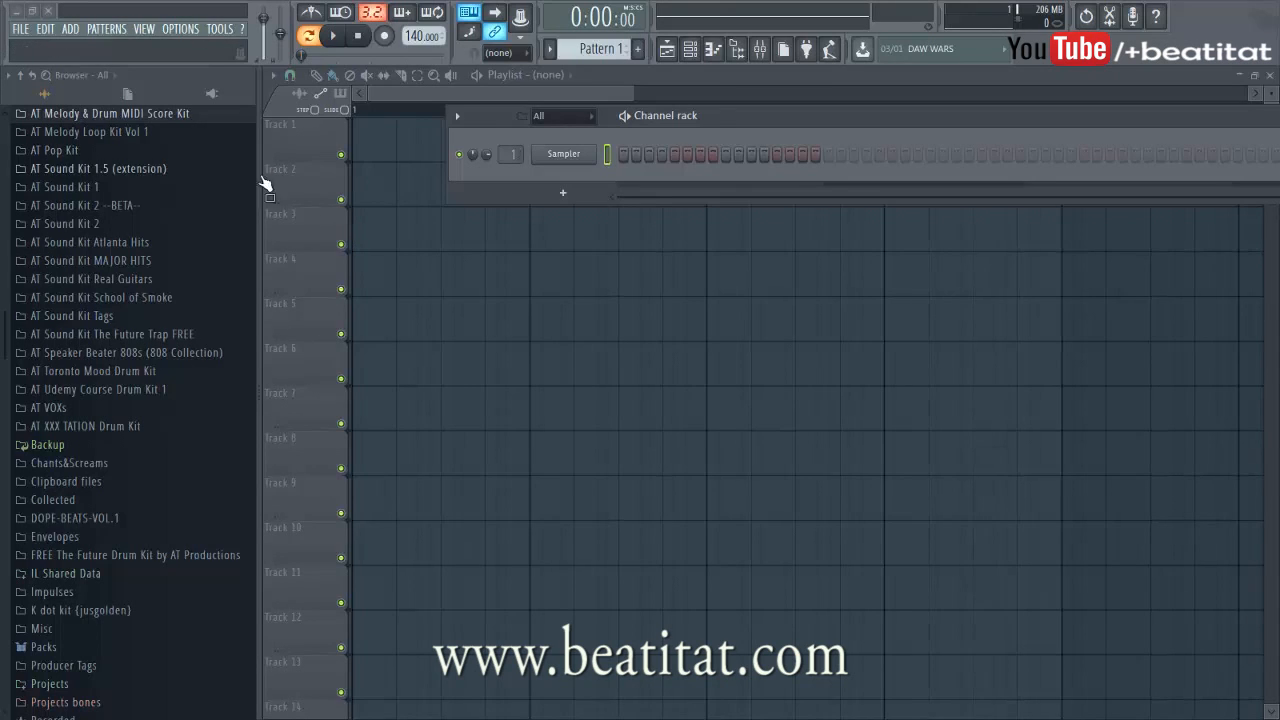
Expand the AT Melody Loop Kit Vol 1 folder and its Loop Kit 1 subfolder in the browser.
{"action": "left_click", "coordinate": [190, 131]}
{"action": "left_click", "coordinate": [162, 152]}
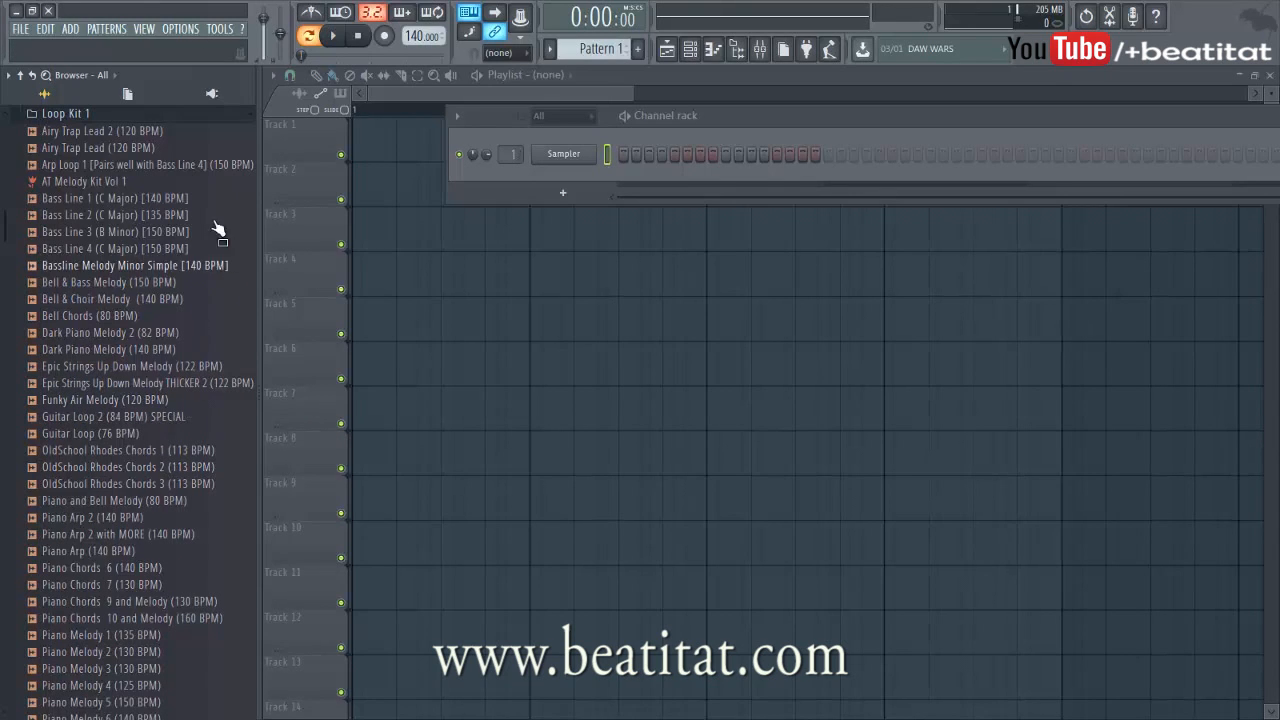
{"action": "scroll", "coordinate": [126, 249], "scroll_direction": "up", "scroll_amount": 5}
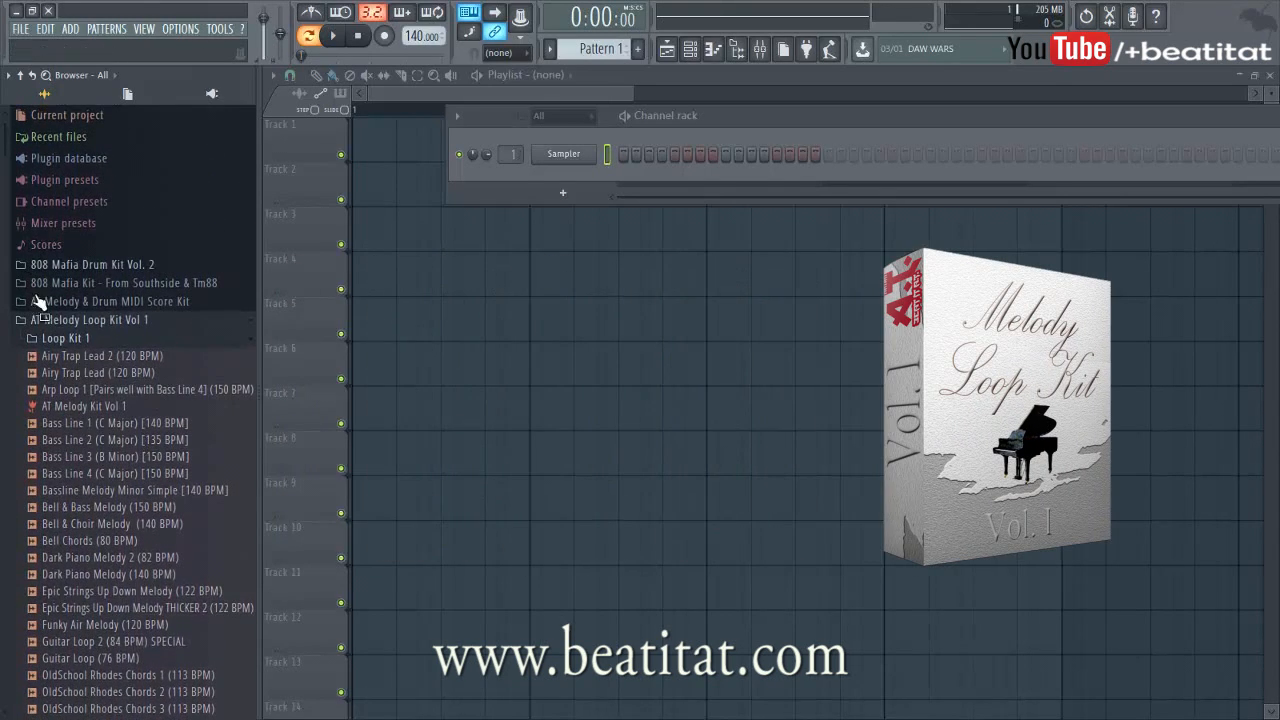
Look through the loops in Loop Kit 1, reading their names and tempos from the bass lines to the trap melodies.
{"action": "scroll", "coordinate": [209, 340], "scroll_direction": "down", "scroll_amount": 3}
{"action": "scroll", "coordinate": [209, 340], "scroll_direction": "down", "scroll_amount": 2}
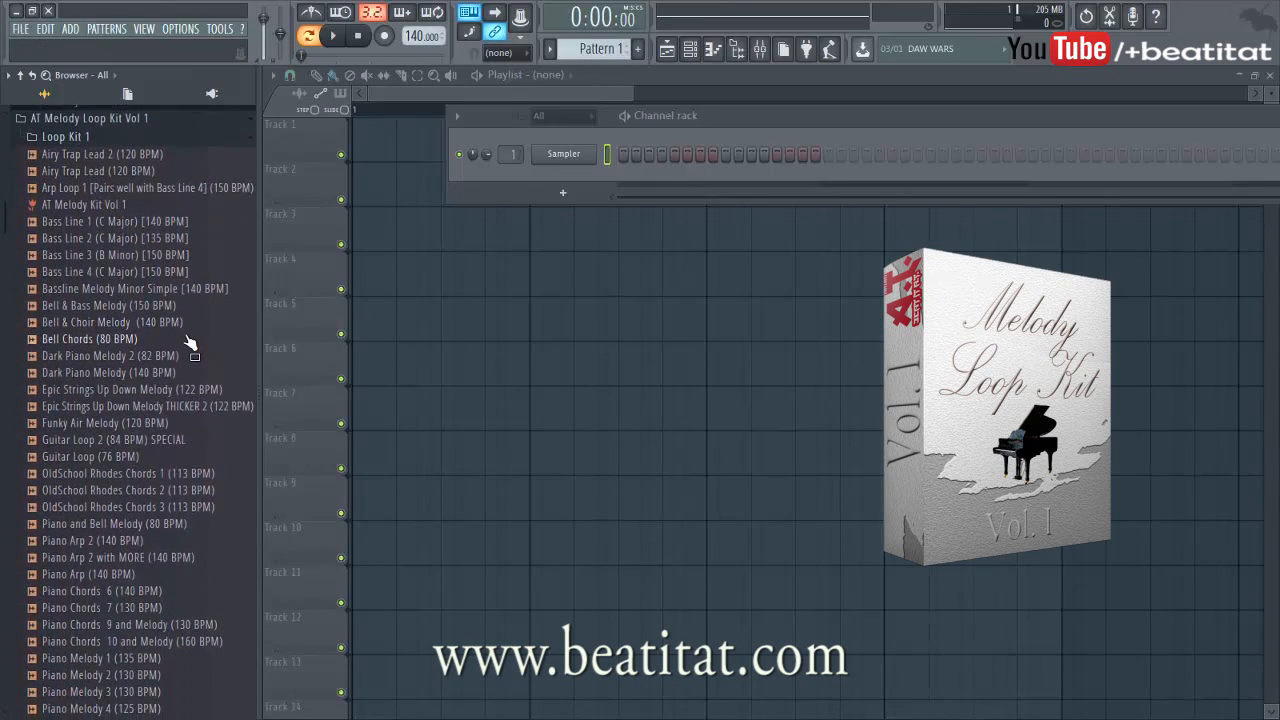
{"action": "scroll", "coordinate": [180, 342], "scroll_direction": "down", "scroll_amount": 12}
{"action": "scroll", "coordinate": [177, 338], "scroll_direction": "up", "scroll_amount": 7}
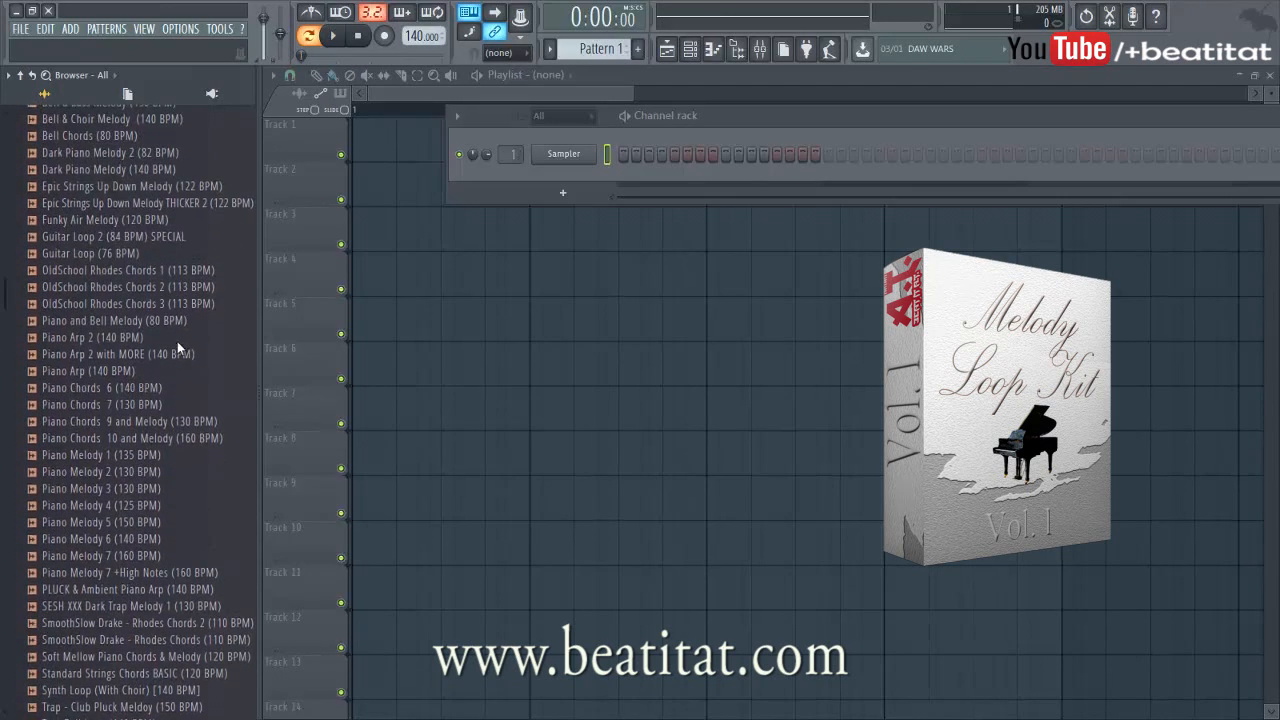
{"action": "scroll", "coordinate": [175, 540], "scroll_direction": "up", "scroll_amount": 5}
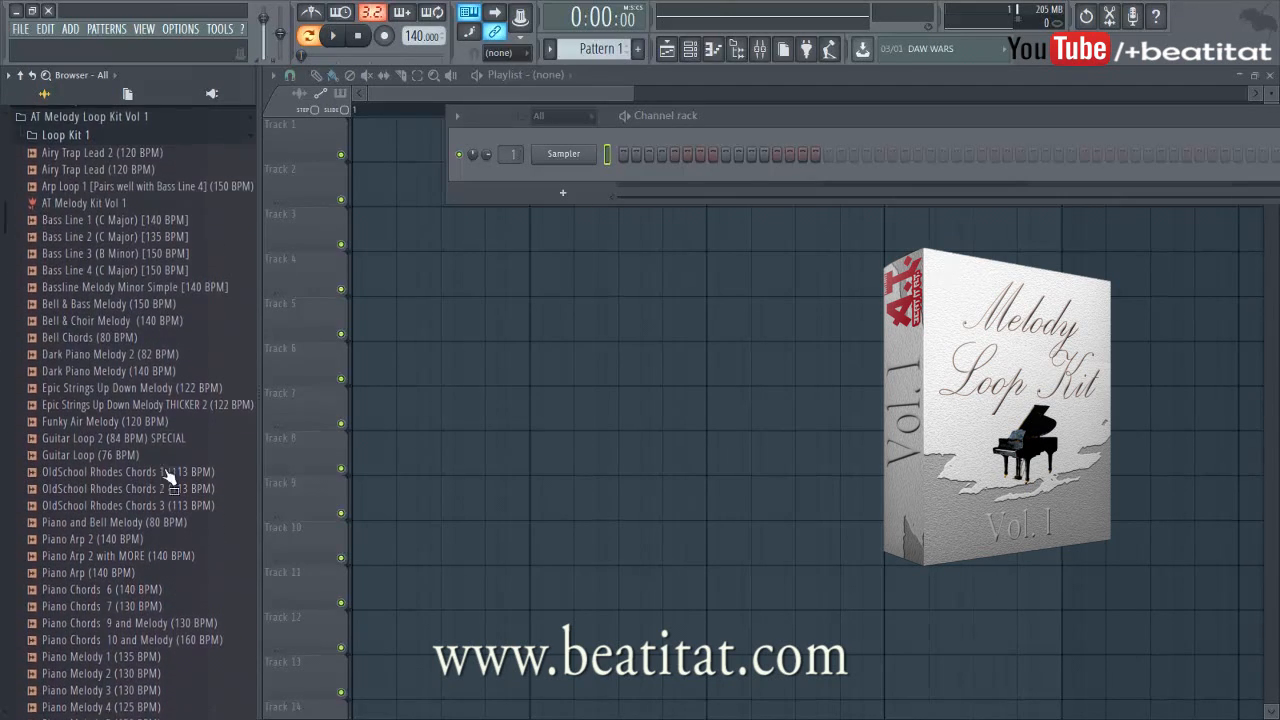
{"action": "scroll", "coordinate": [160, 183], "scroll_direction": "down", "scroll_amount": 5}
{"action": "scroll", "coordinate": [155, 185], "scroll_direction": "down", "scroll_amount": 2}
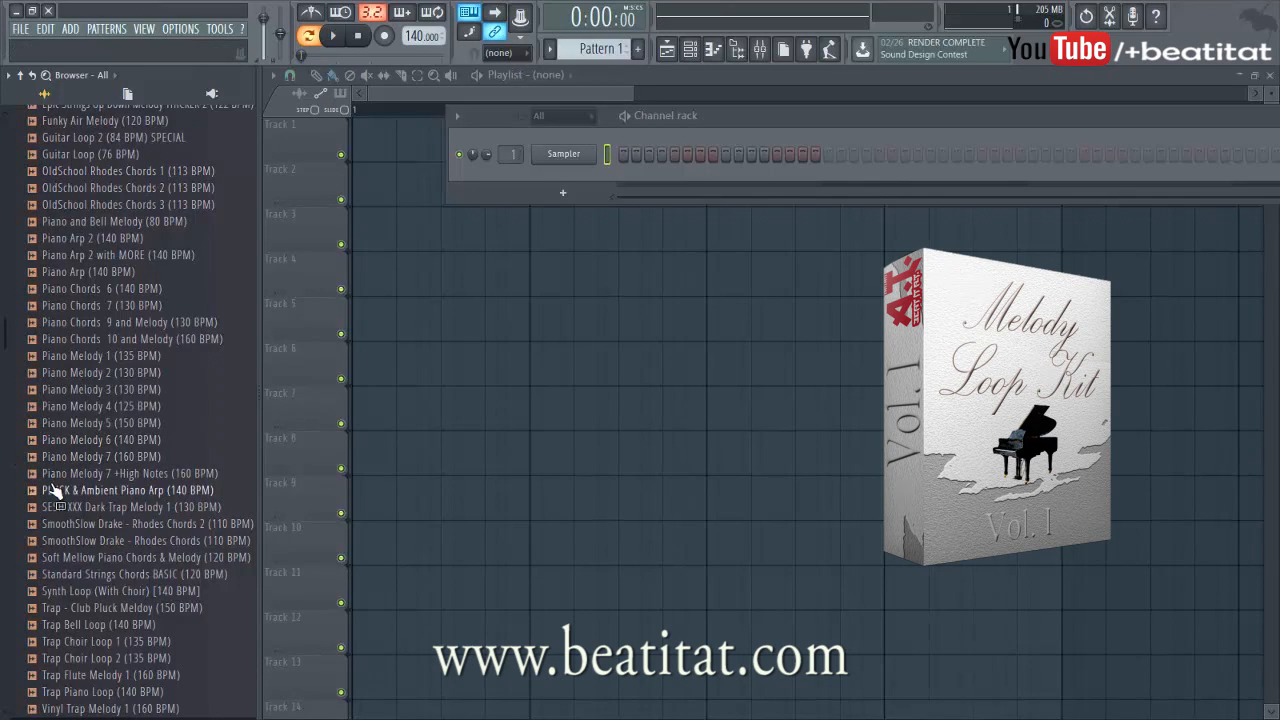
{"action": "left_click_drag", "start_coordinate": [55, 483], "coordinate": [44, 496]}
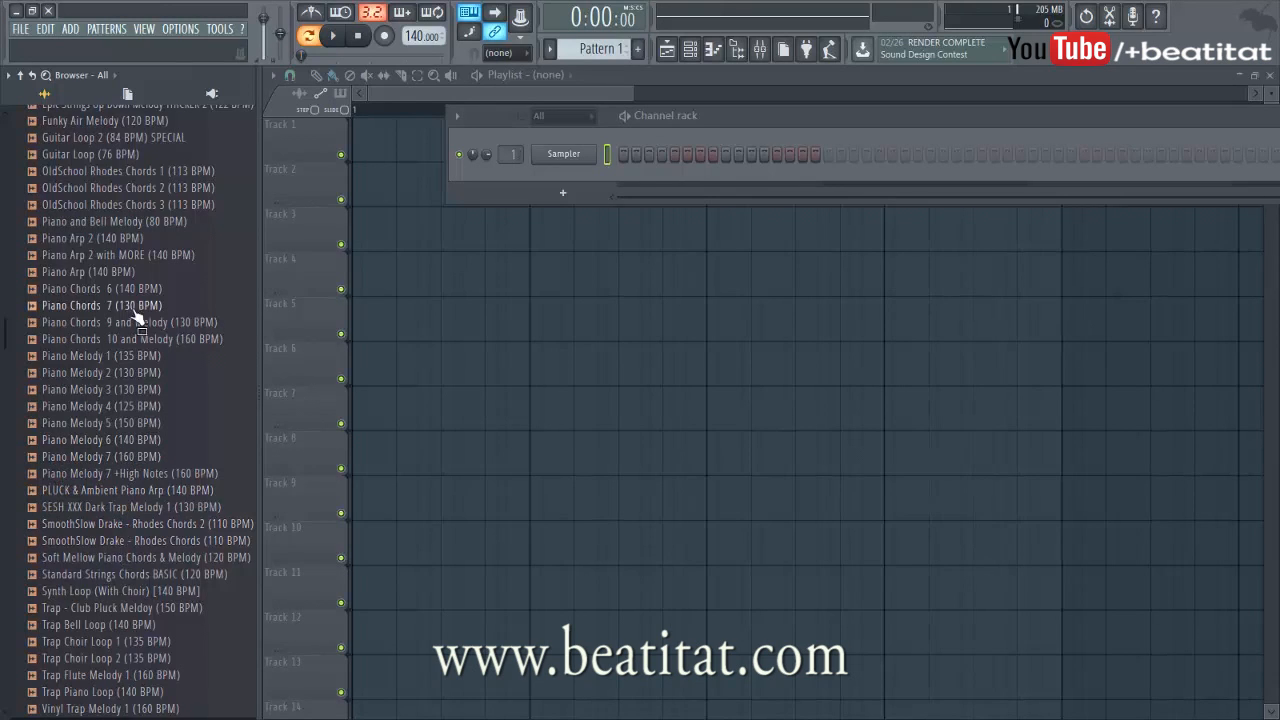
{"action": "scroll", "coordinate": [148, 314], "scroll_direction": "up", "scroll_amount": 4}
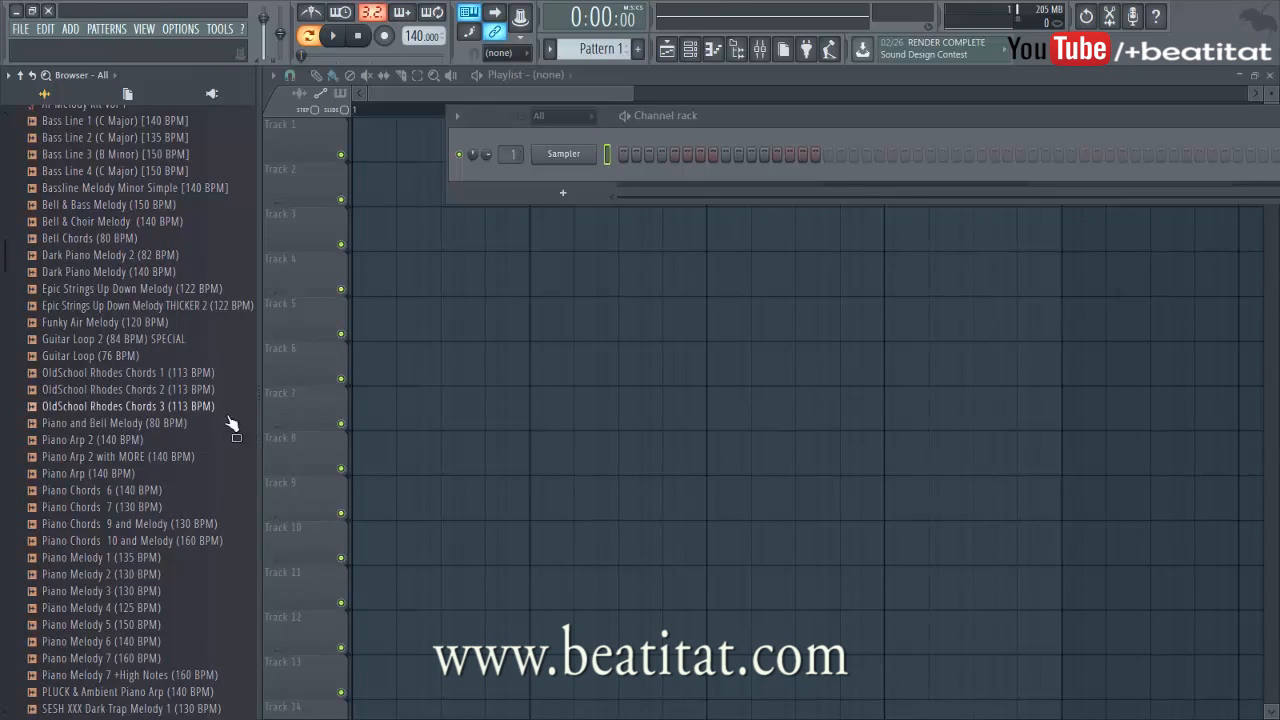
{"action": "scroll", "coordinate": [230, 425], "scroll_direction": "down", "scroll_amount": 3}
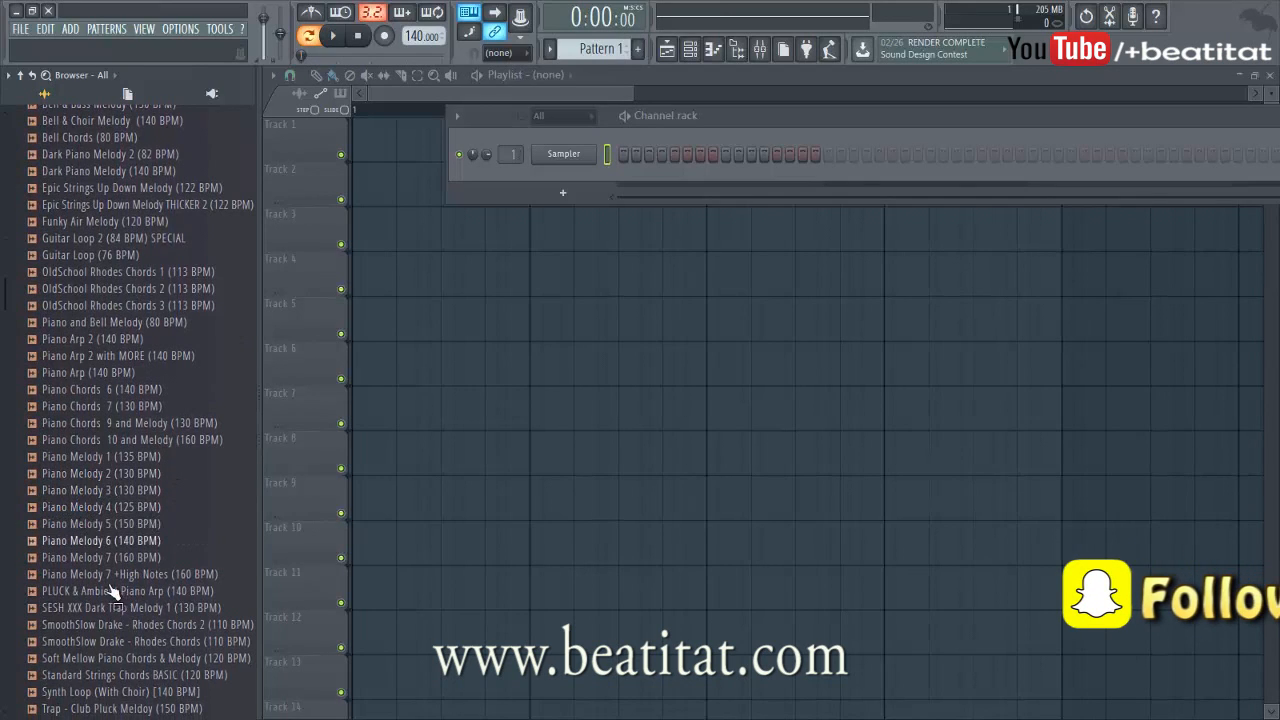
Audition the Piano Melody 5, Piano Melody 6 and Piano Melody 7 loops from the kit.
{"action": "mouse_move", "coordinate": [165, 525]}
{"action": "left_mouse_down"}
{"action": "mouse_move", "coordinate": [268, 490]}
{"action": "mouse_move", "coordinate": [437, 360]}
{"action": "mouse_move", "coordinate": [437, 277]}
{"action": "mouse_move", "coordinate": [170, 430]}
{"action": "mouse_move", "coordinate": [153, 530]}
{"action": "left_mouse_up"}
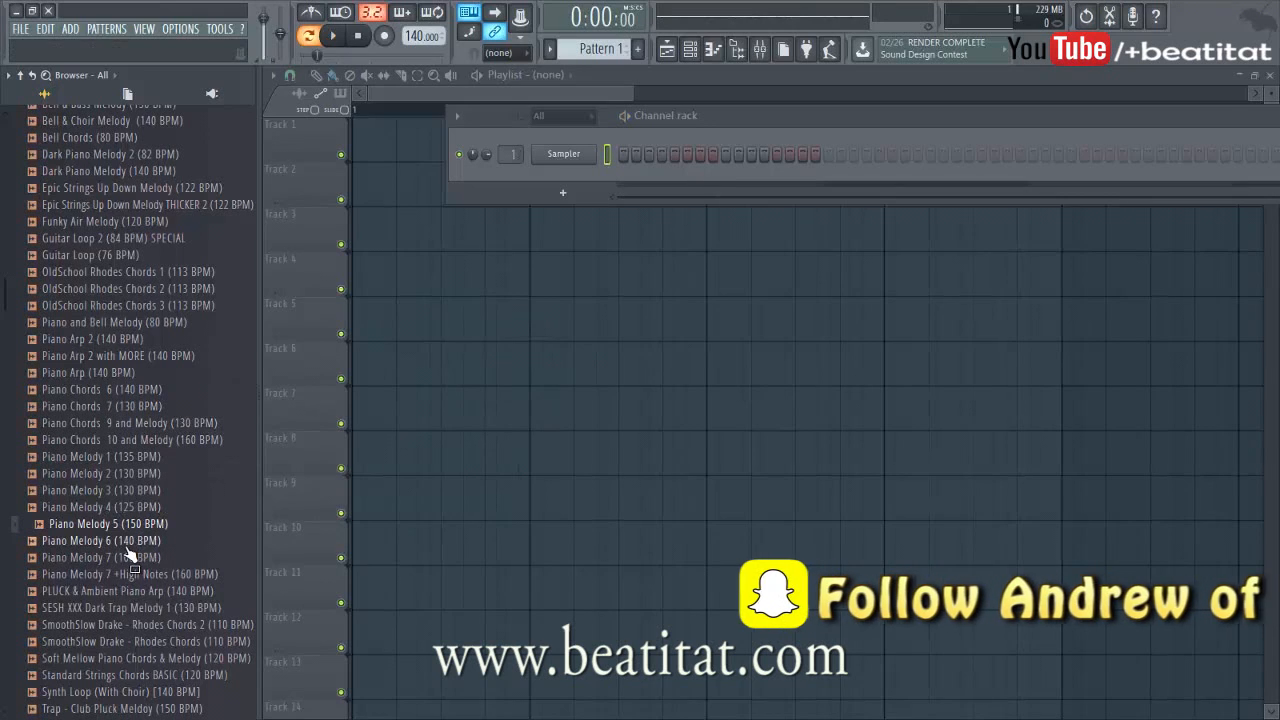
{"action": "left_click", "coordinate": [137, 541]}
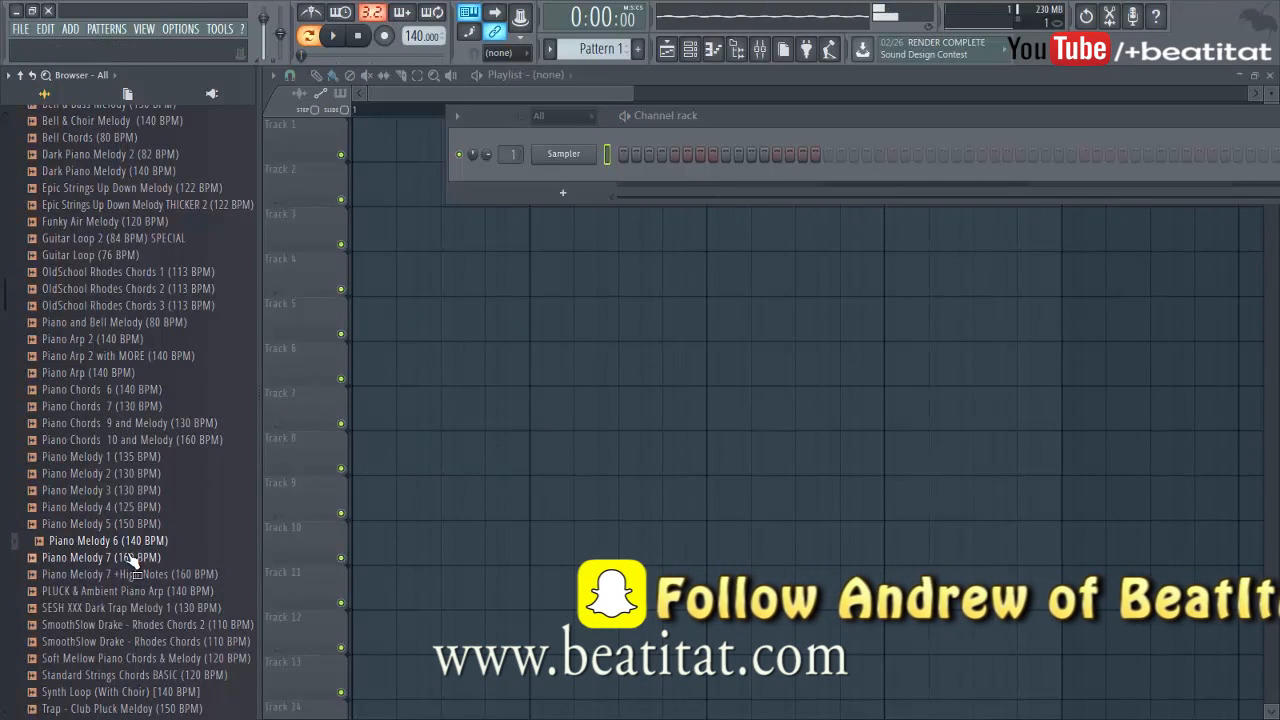
{"action": "key", "text": "space"}
{"action": "left_click", "coordinate": [132, 558]}
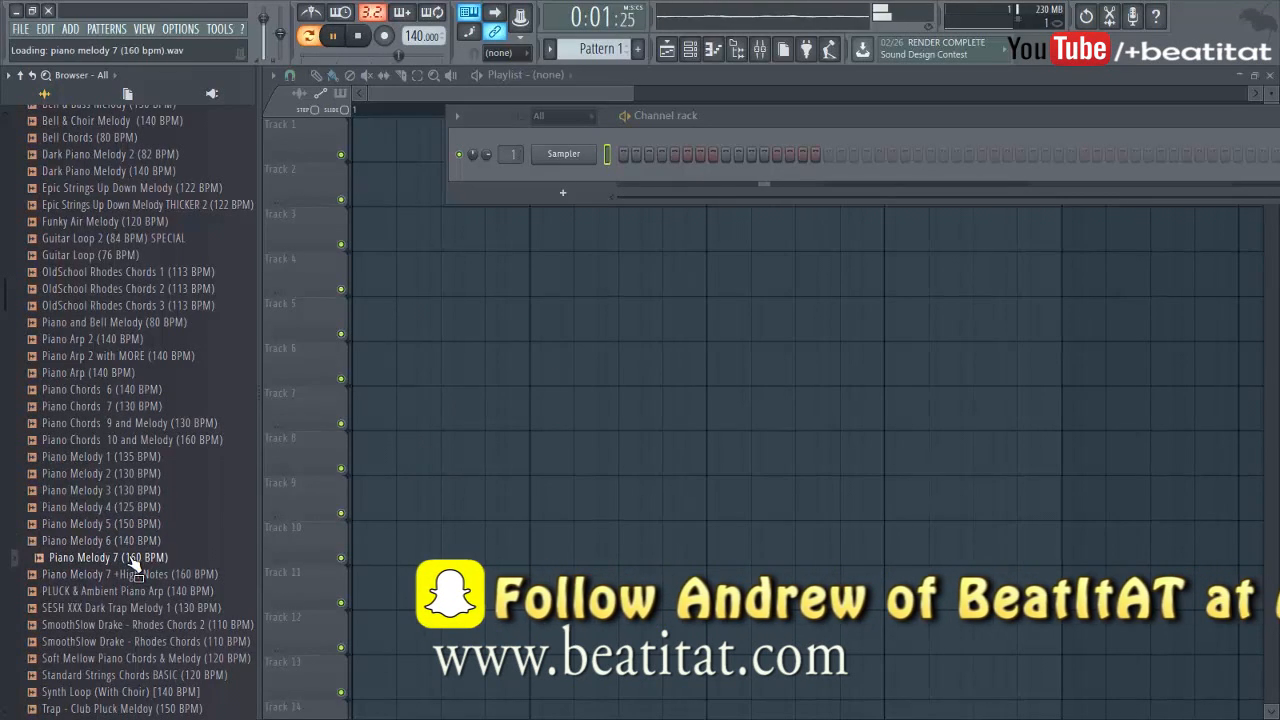
Place the Piano Melody 6 (140 BPM) loop on Track 1 at bar 1 of the playlist and play it back.
{"action": "left_click_drag", "start_coordinate": [100, 540], "coordinate": [365, 135]}
{"action": "scroll", "coordinate": [506, 263], "scroll_direction": "down", "scroll_amount": 6}
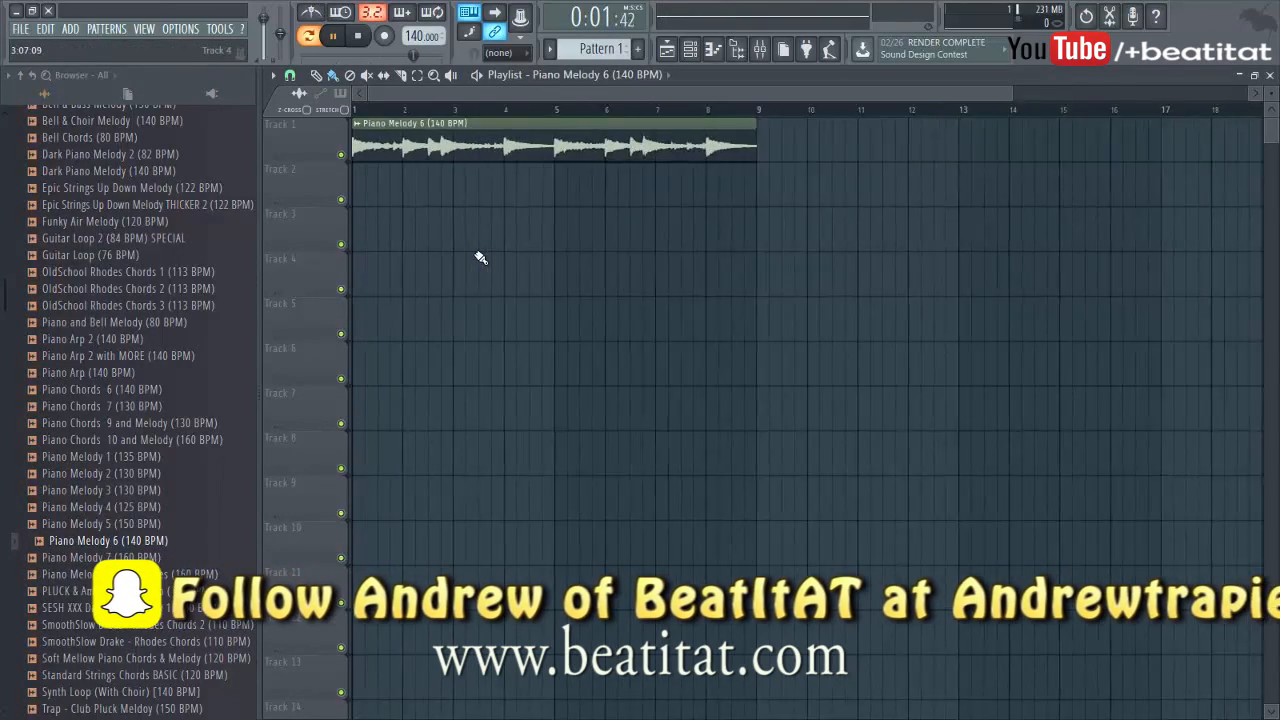
{"action": "scroll", "coordinate": [517, 237], "scroll_direction": "up", "scroll_amount": 3}
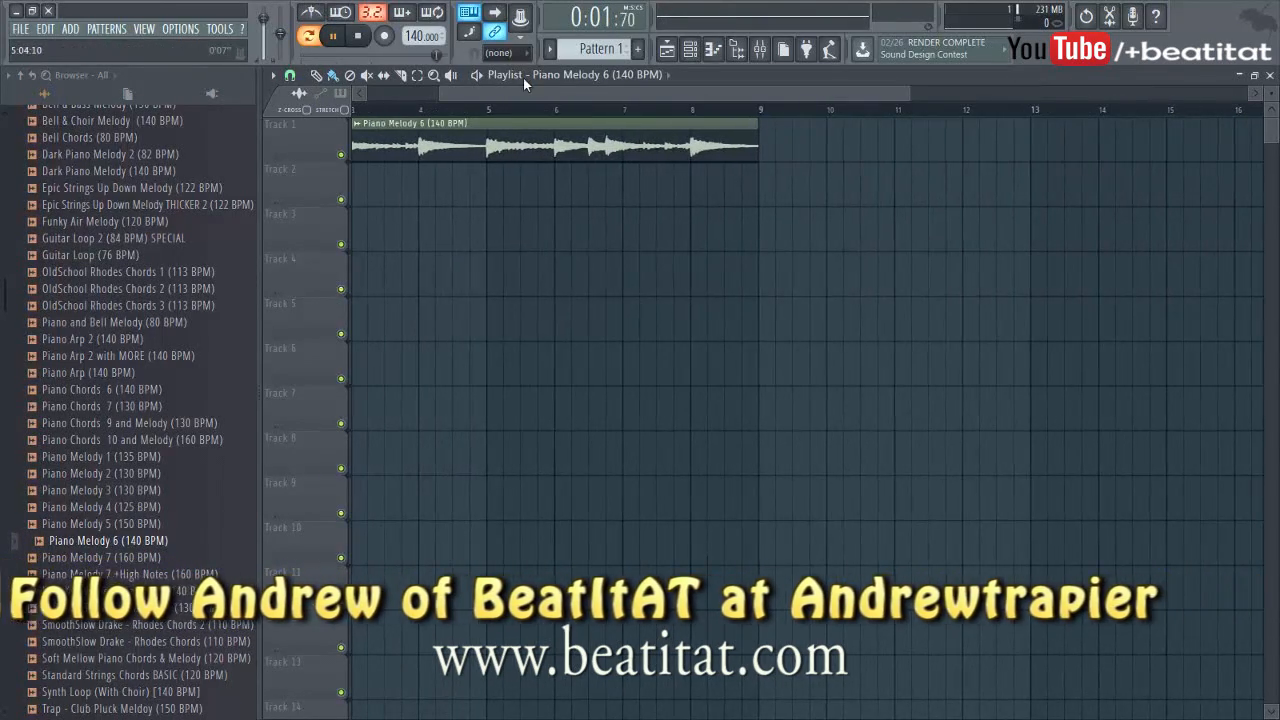
{"action": "key", "text": "space"}
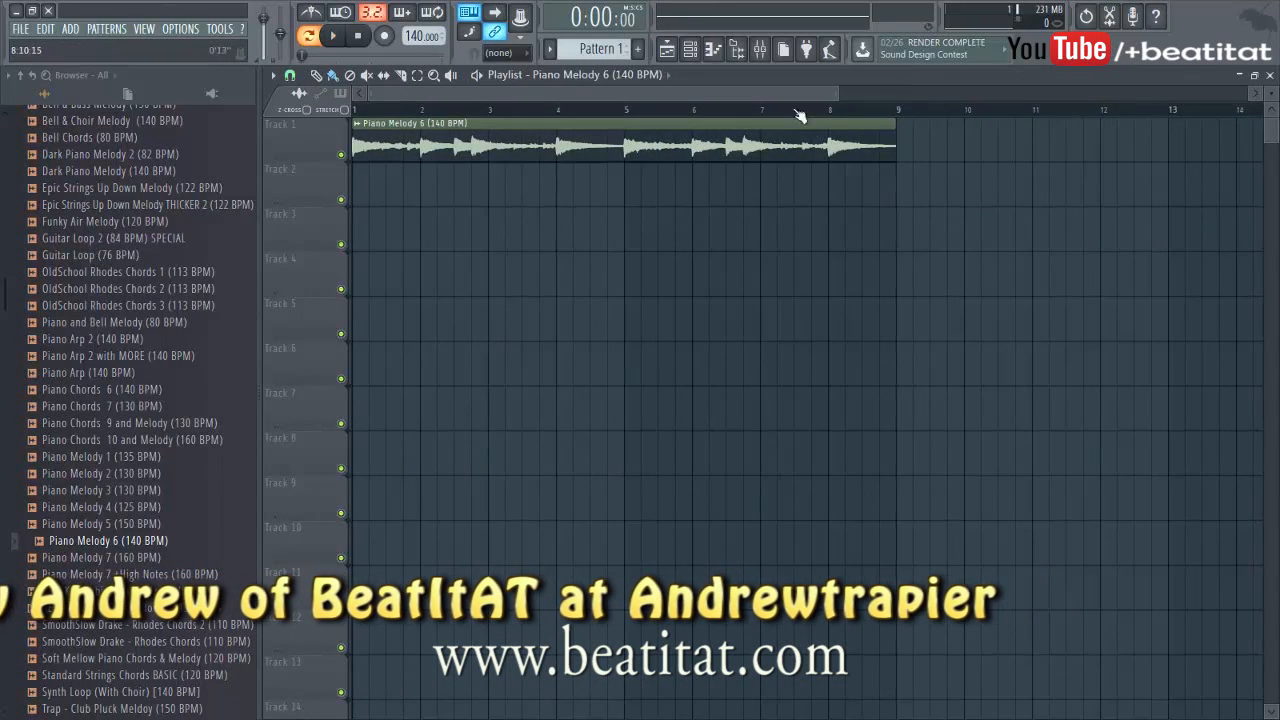
{"action": "key", "text": "space"}
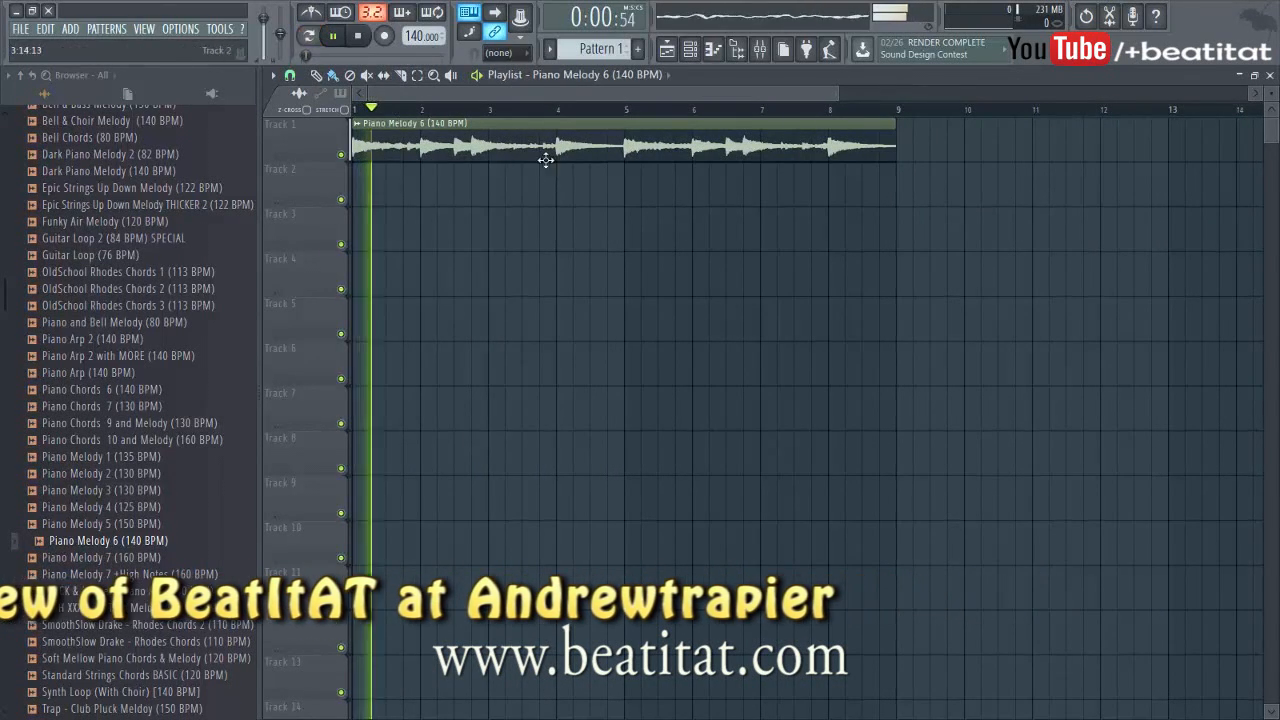
Open the Piano Melody 6 clip's channel settings, stop playback, and open its sample in Edison for editing.
{"action": "double_click", "coordinate": [549, 149]}
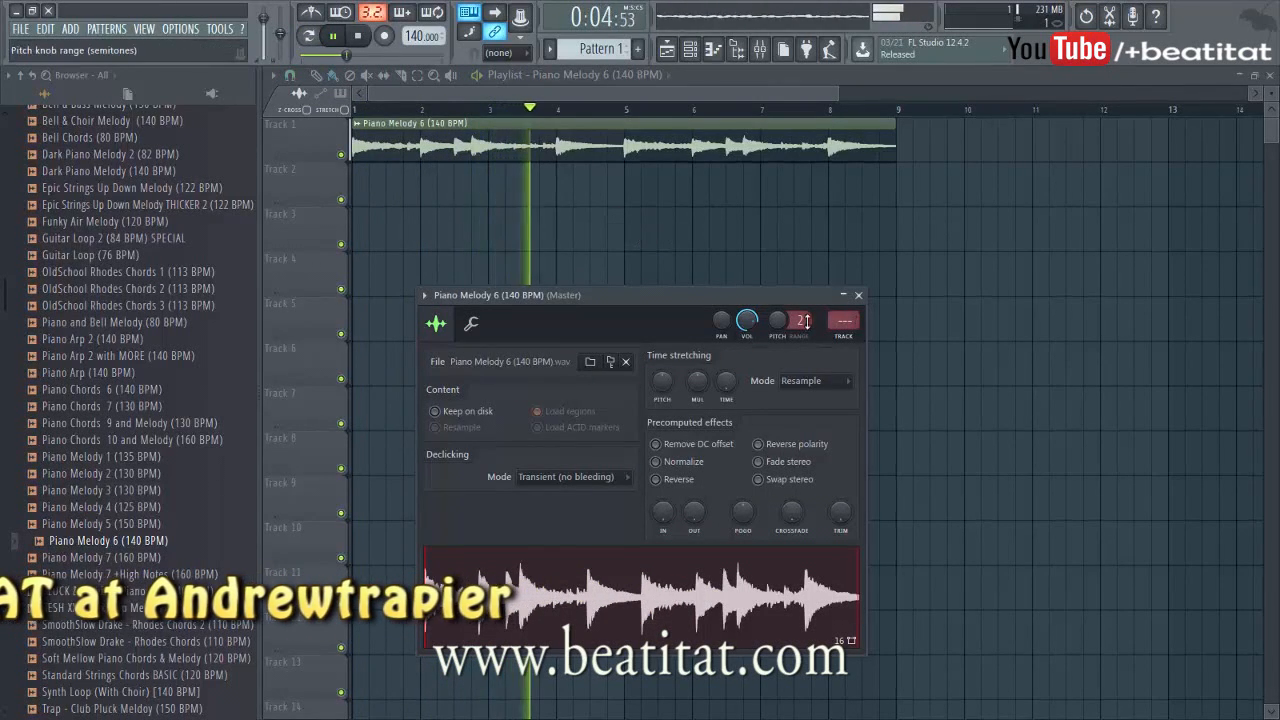
{"action": "key", "text": "space"}
{"action": "right_click", "coordinate": [568, 592]}
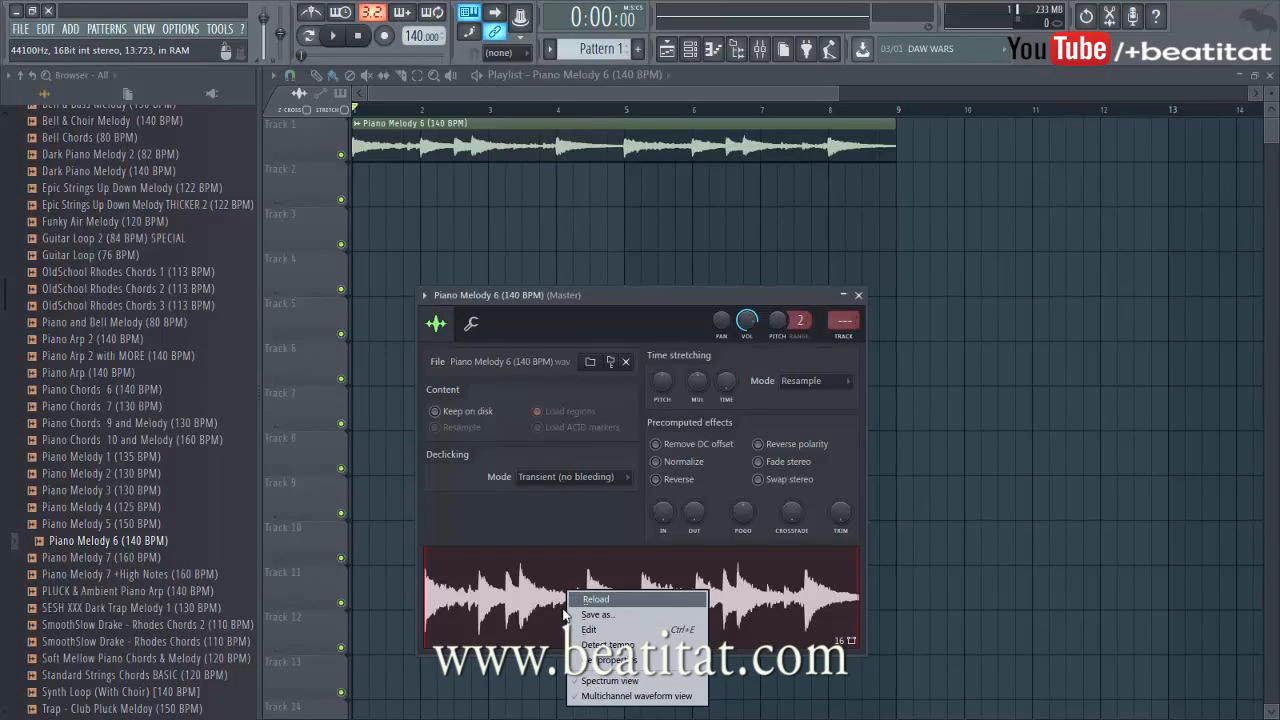
{"action": "left_click", "coordinate": [590, 599]}
{"action": "right_click", "coordinate": [663, 595]}
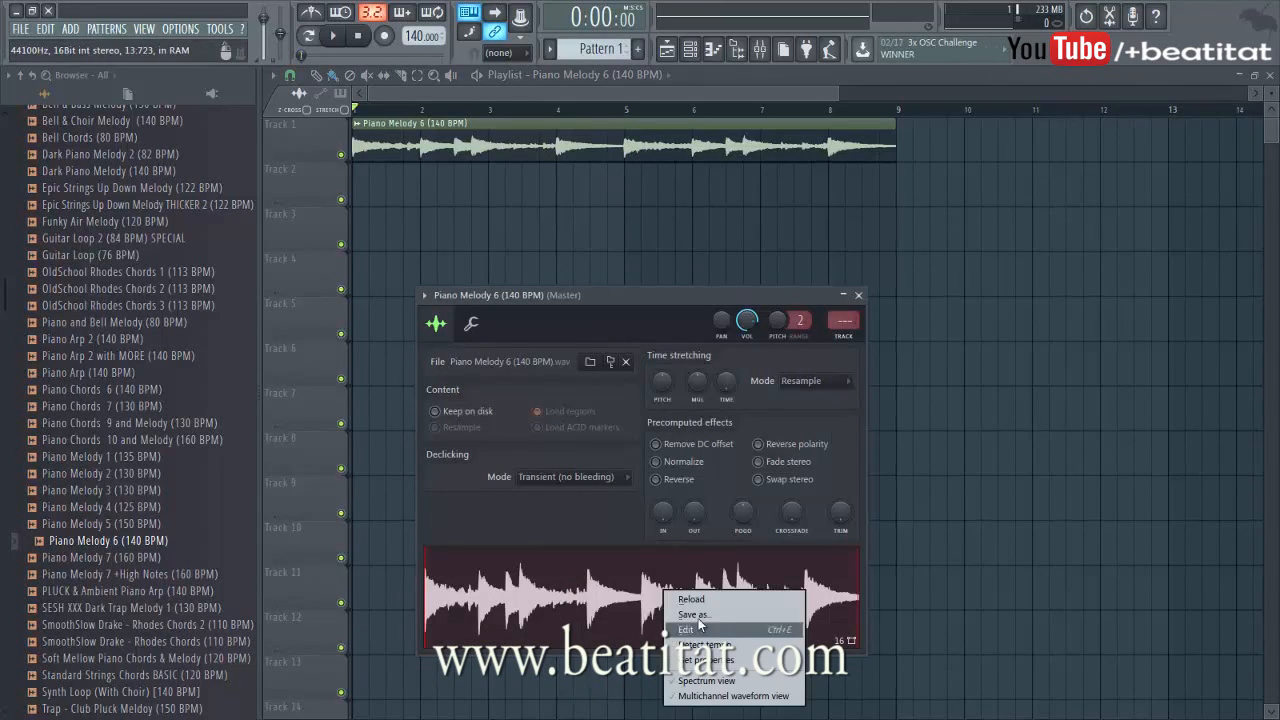
{"action": "left_click", "coordinate": [700, 628]}
Detect the pitch regions of the Piano Melody 6 sample in Edison.
{"action": "right_click", "coordinate": [487, 424]}
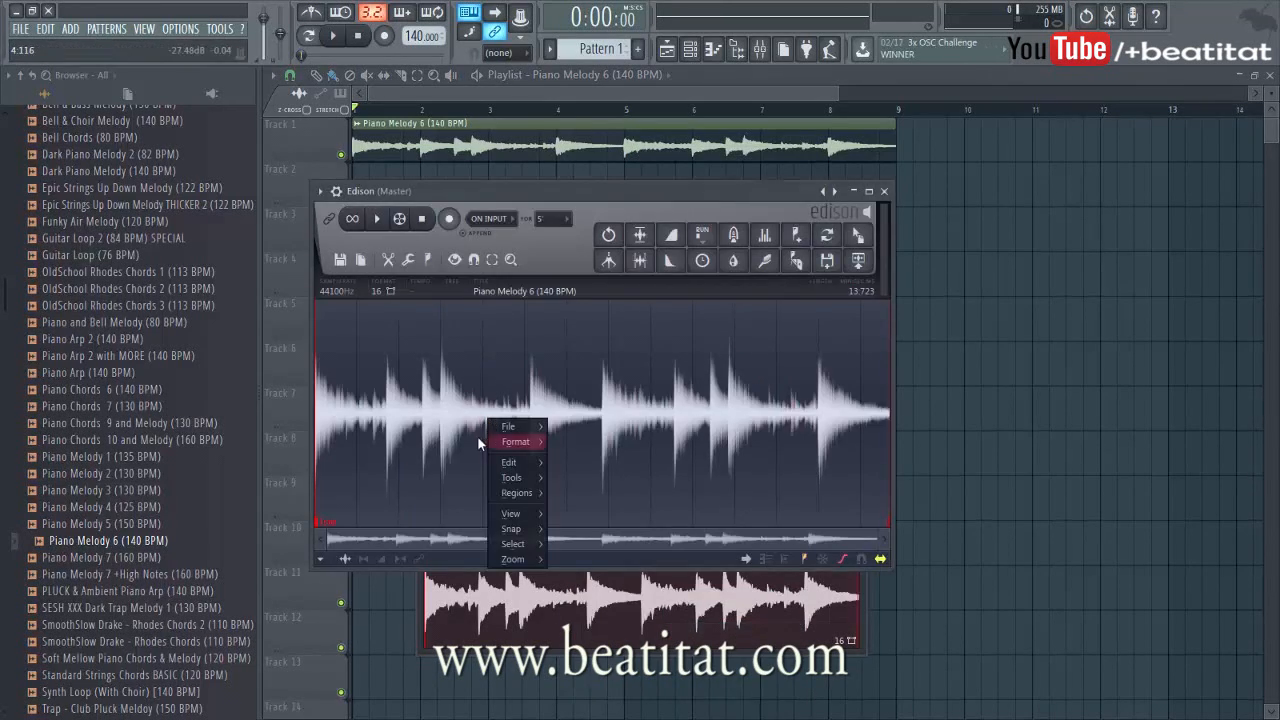
{"action": "mouse_move", "coordinate": [520, 492]}
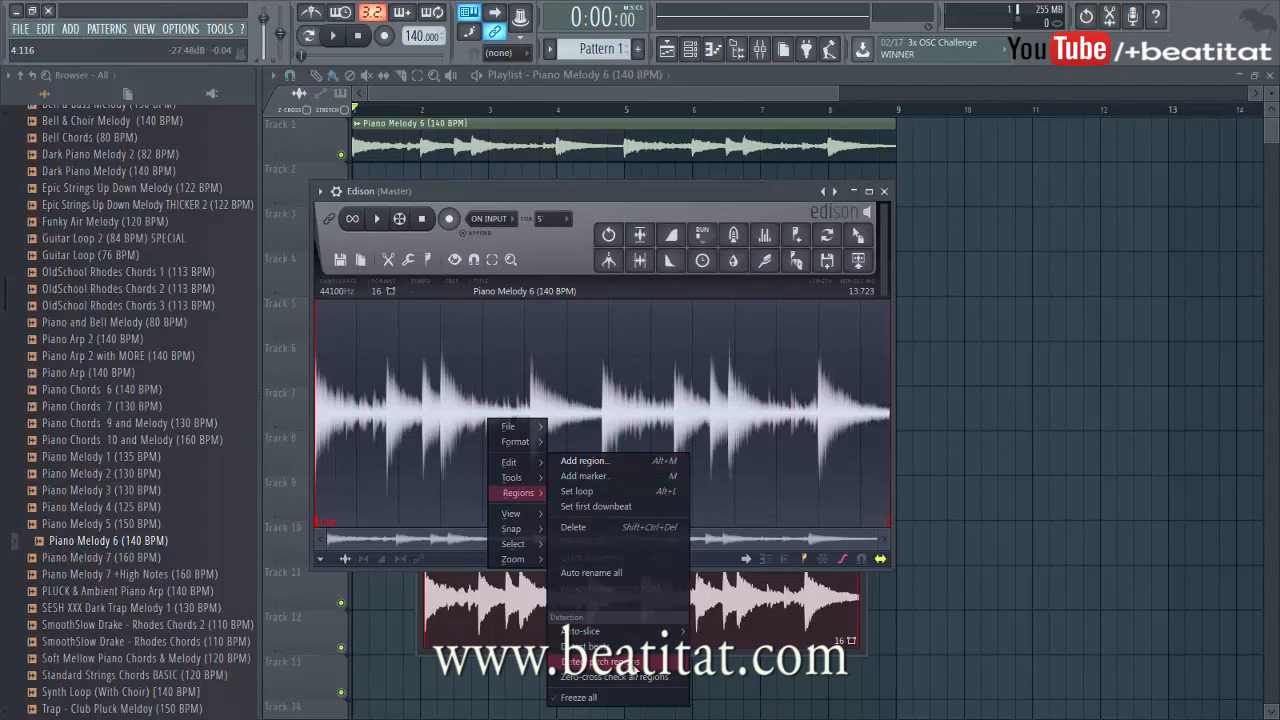
{"action": "left_click", "coordinate": [612, 661]}
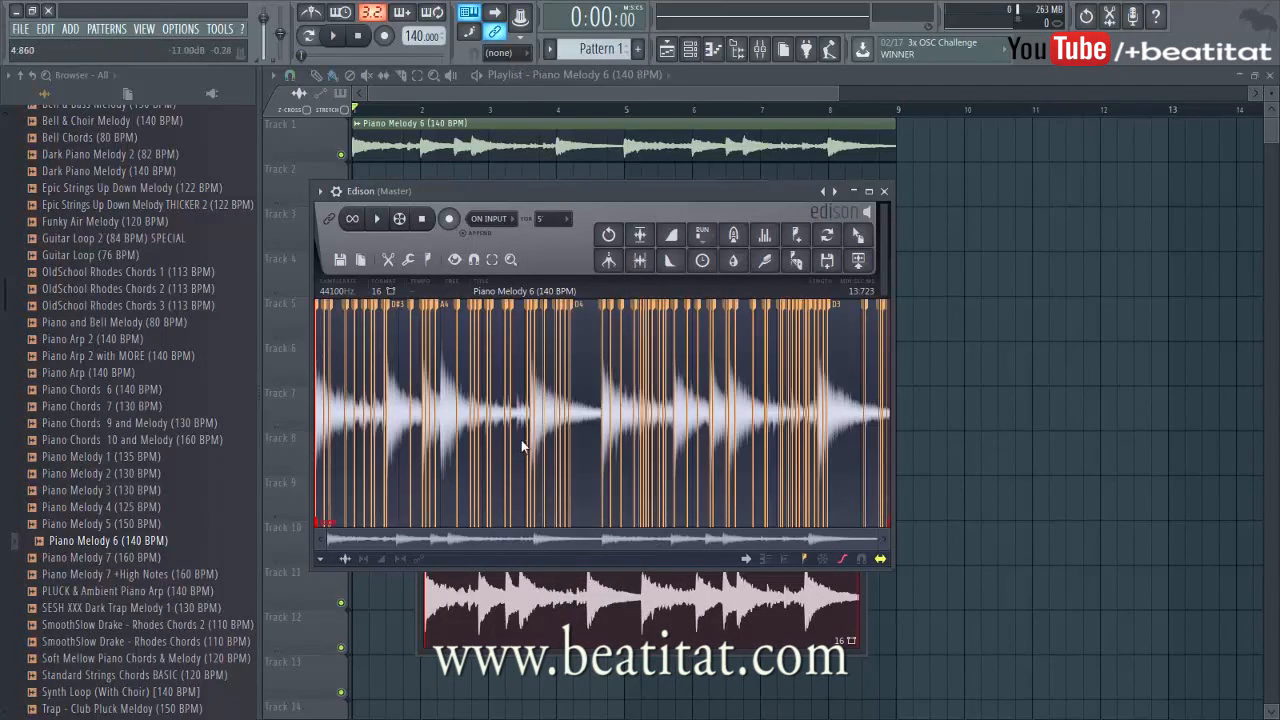
Examine the note labels along the waveform while playing the sample, and close Edison and the clip's channel settings.
{"action": "scroll", "coordinate": [535, 410], "scroll_direction": "up", "scroll_amount": 5}
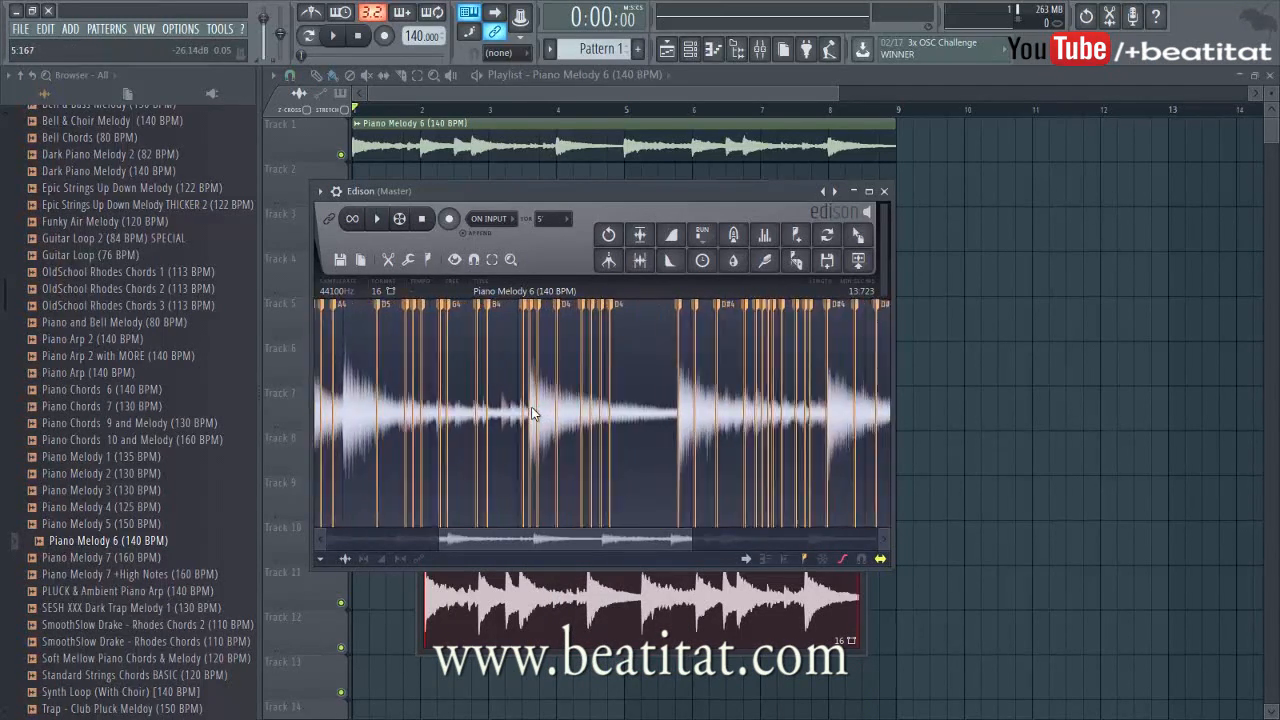
{"action": "left_click_drag", "start_coordinate": [572, 550], "coordinate": [377, 534]}
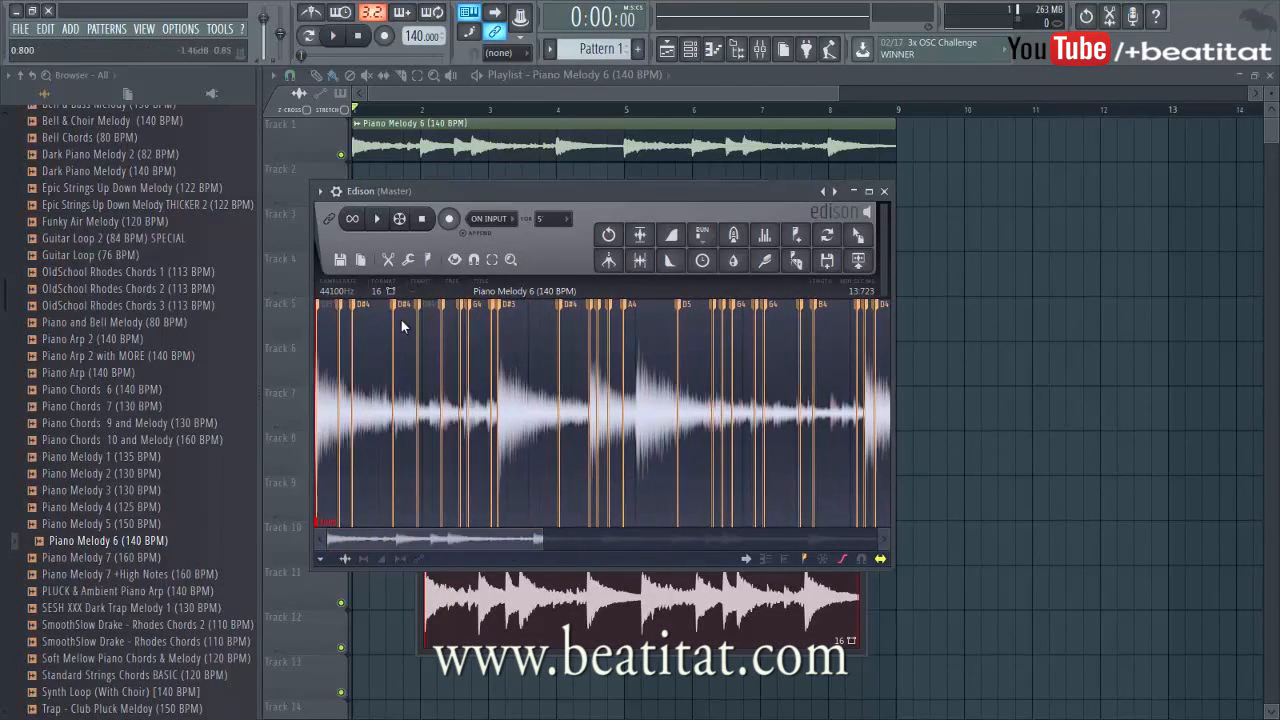
{"action": "scroll", "coordinate": [400, 325], "scroll_direction": "up", "scroll_amount": 3}
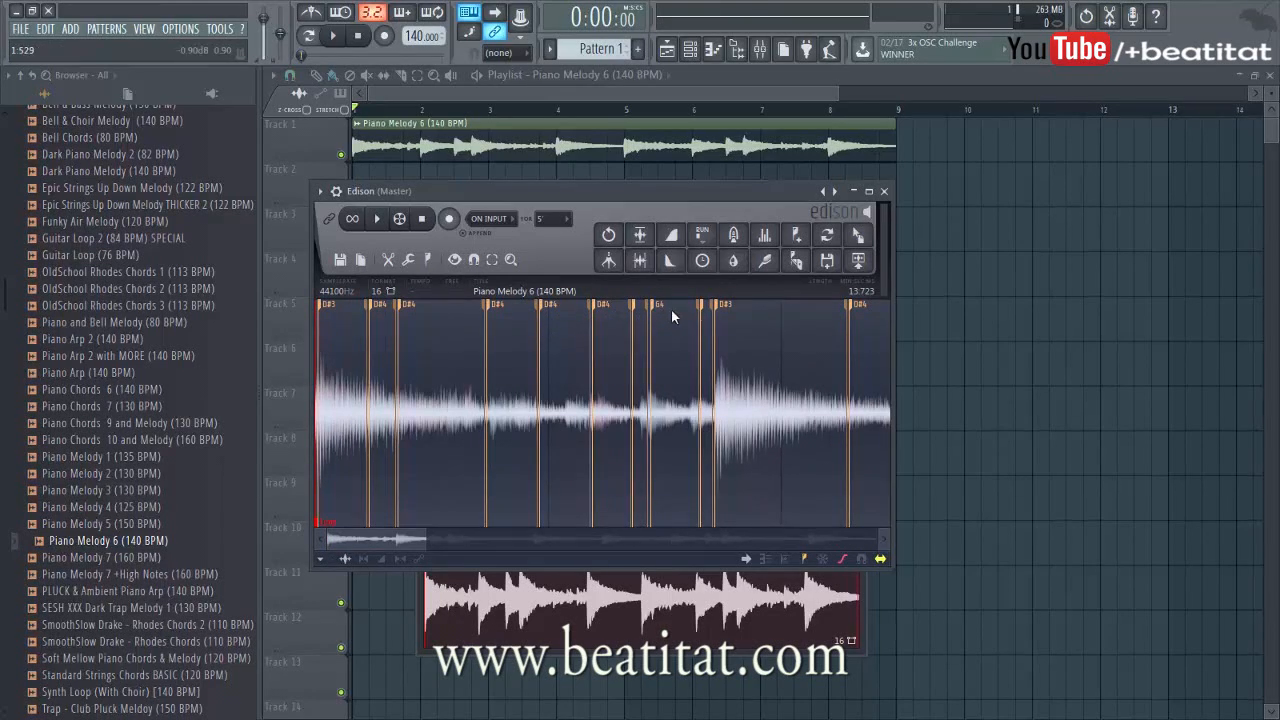
{"action": "key", "text": "space"}
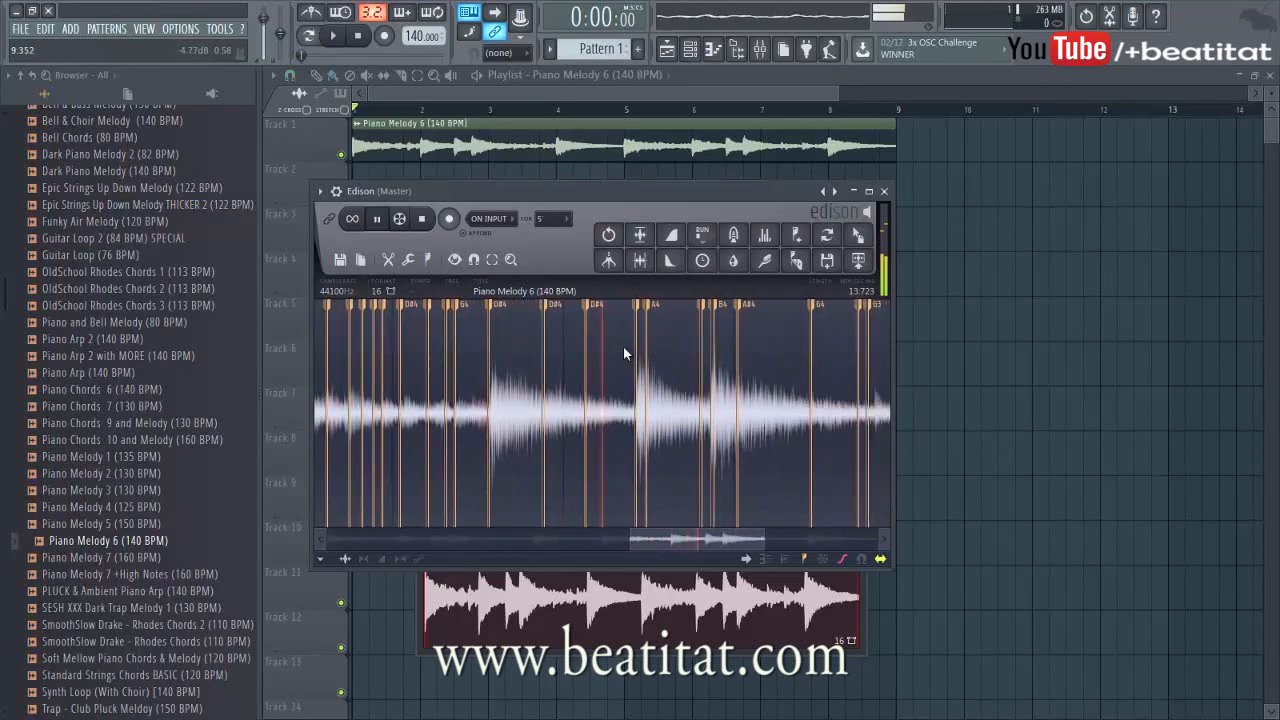
{"action": "key", "text": "space"}
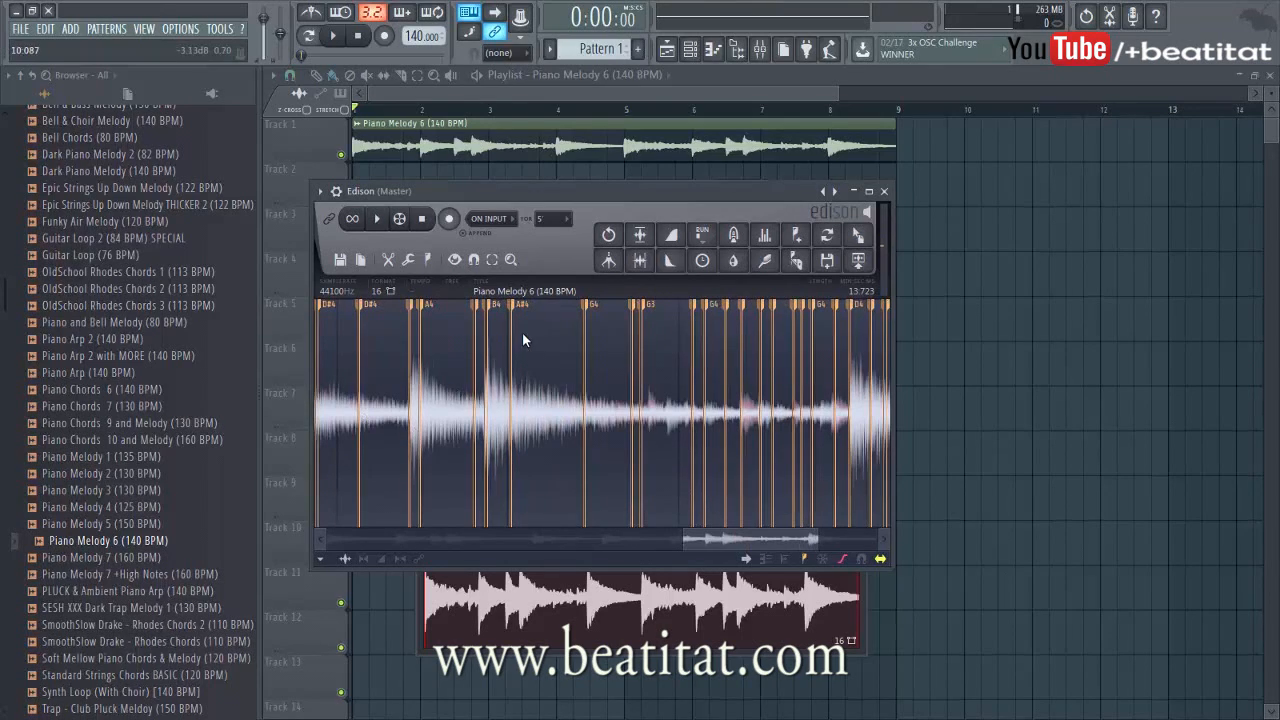
{"action": "left_click", "coordinate": [884, 192]}
{"action": "left_click", "coordinate": [858, 295]}
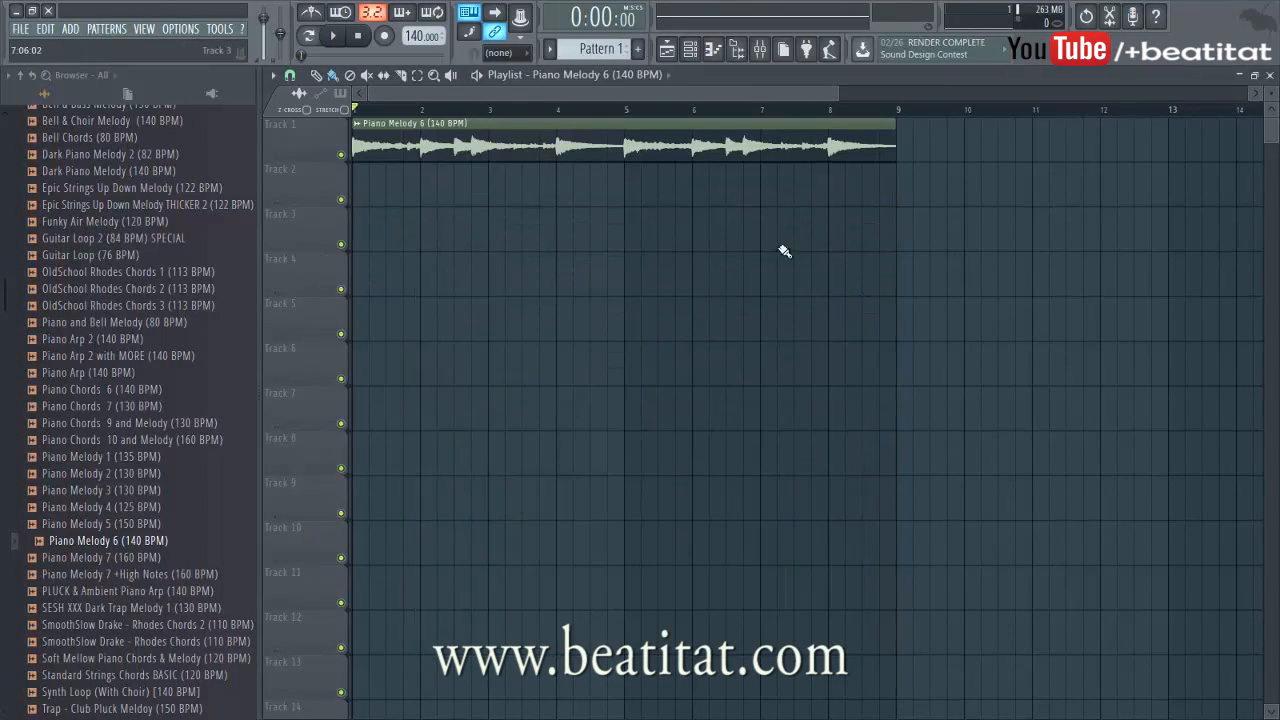
Show all channels in the channel rack and insert a Nexus instrument after the Piano Melody 6 channel.
{"action": "left_click", "coordinate": [690, 49]}
{"action": "left_click", "coordinate": [576, 131]}
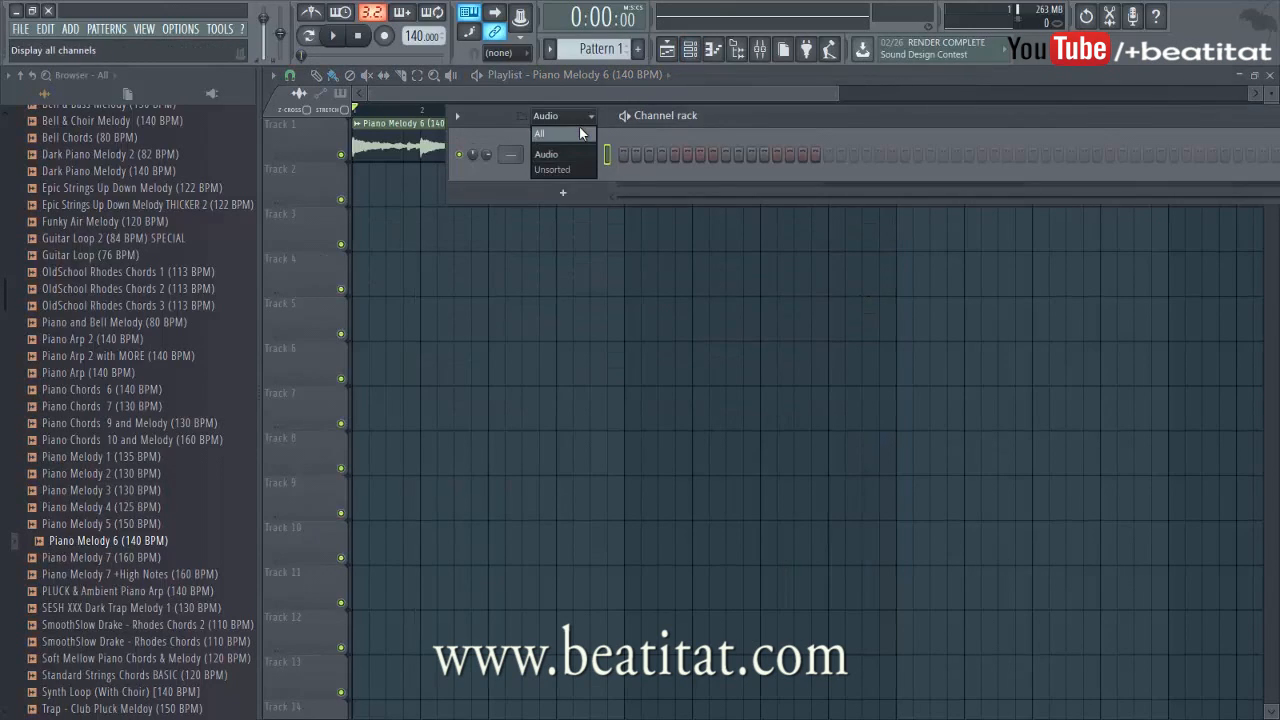
{"action": "left_click", "coordinate": [579, 126]}
{"action": "right_click", "coordinate": [594, 176]}
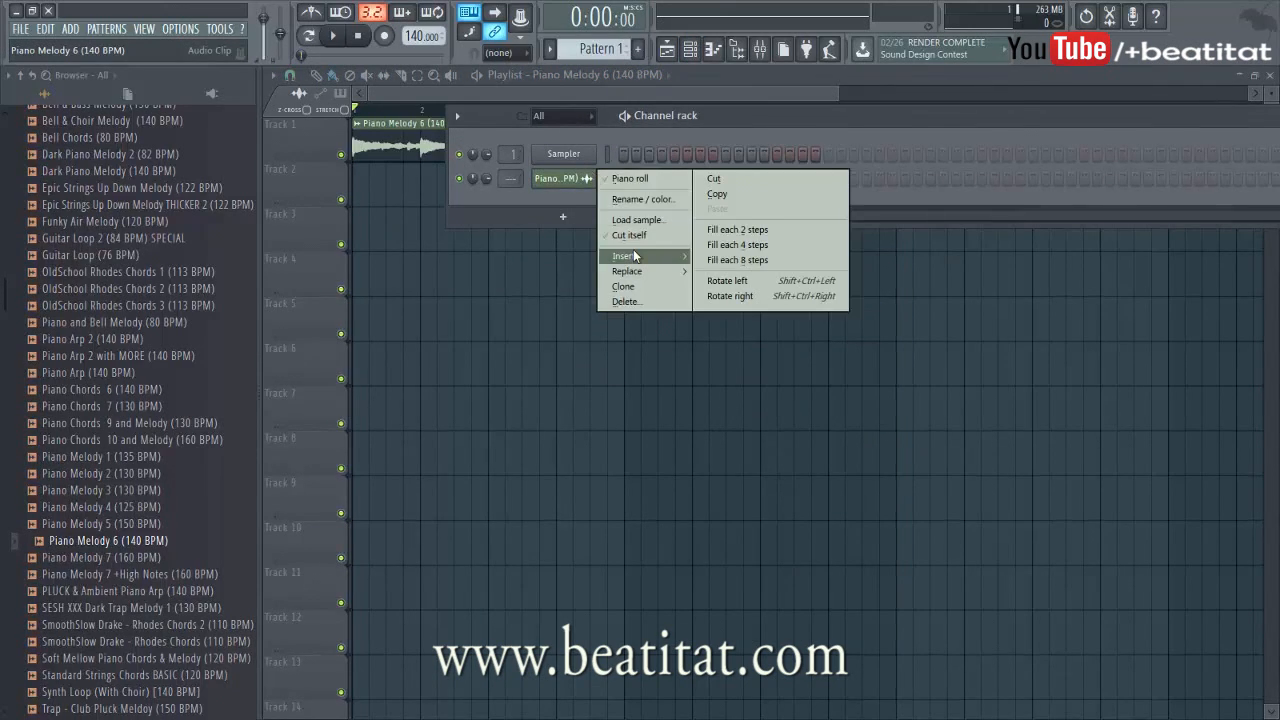
{"action": "mouse_move", "coordinate": [633, 252]}
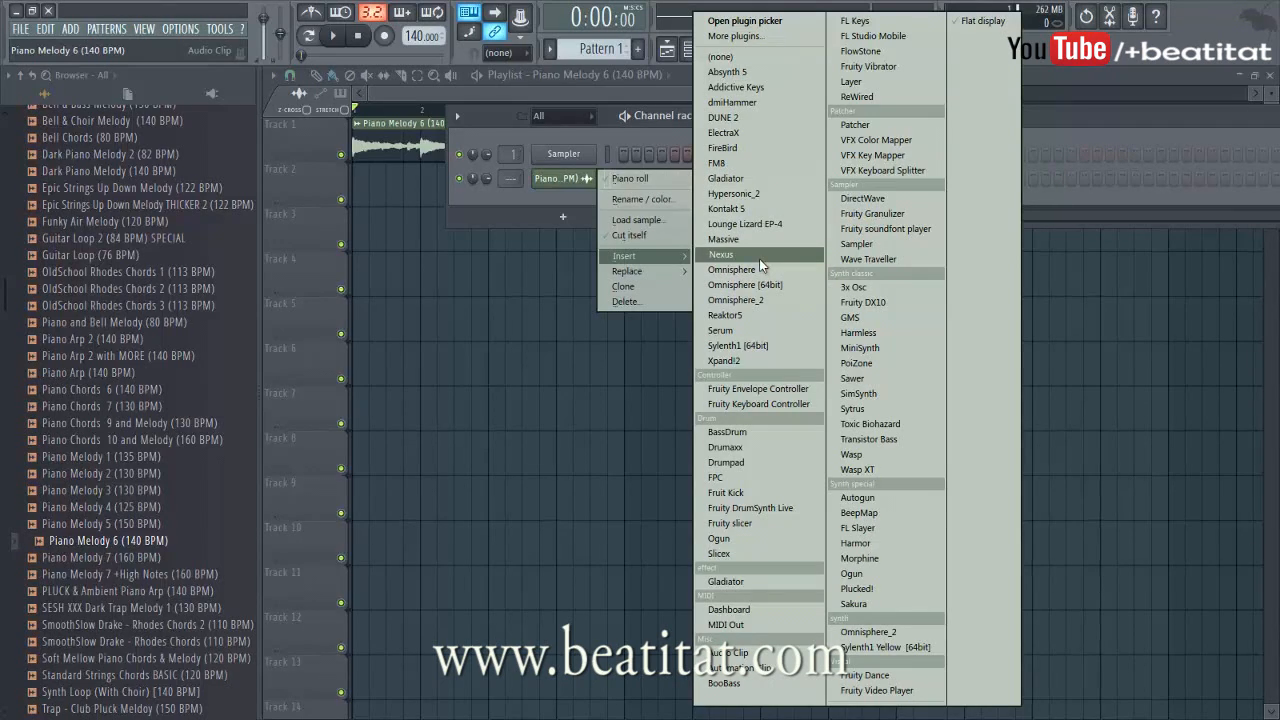
{"action": "left_click", "coordinate": [759, 258]}
Load the Firefunk preset from the XP Minimal House category in the Nexus instrument.
{"action": "scroll", "coordinate": [527, 335], "scroll_direction": "down", "scroll_amount": 10}
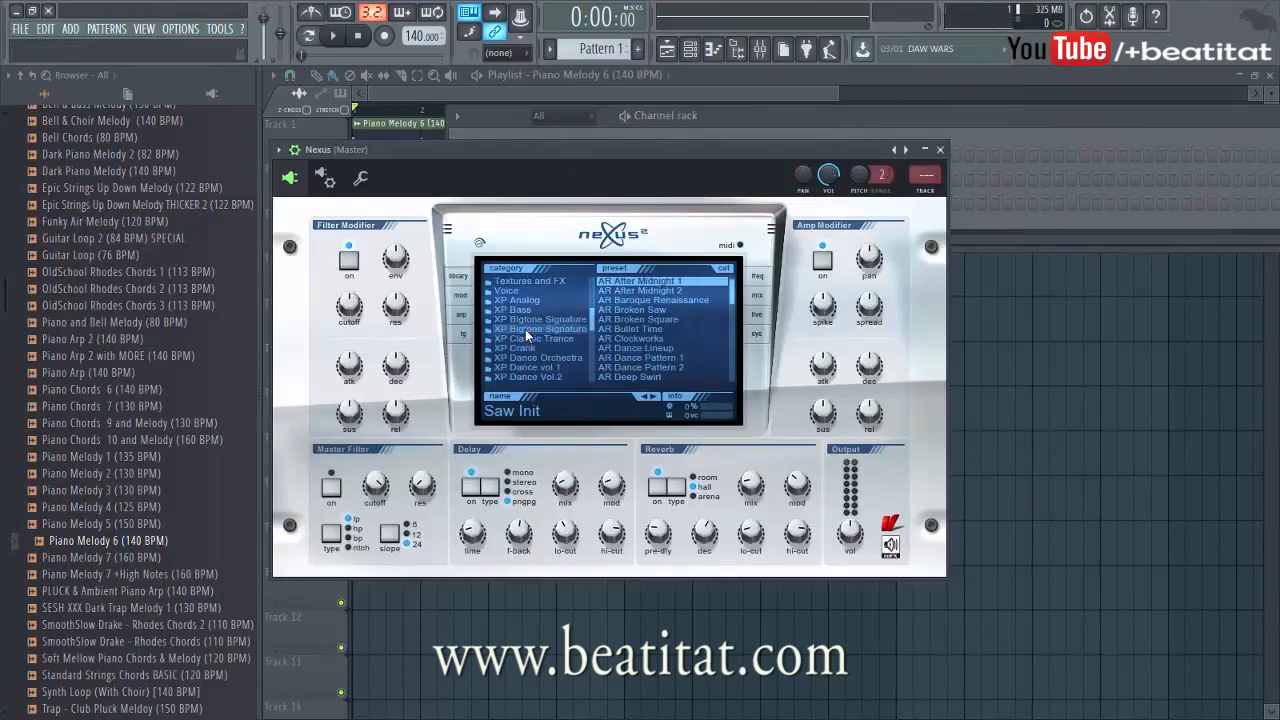
{"action": "scroll", "coordinate": [533, 326], "scroll_direction": "up", "scroll_amount": 1}
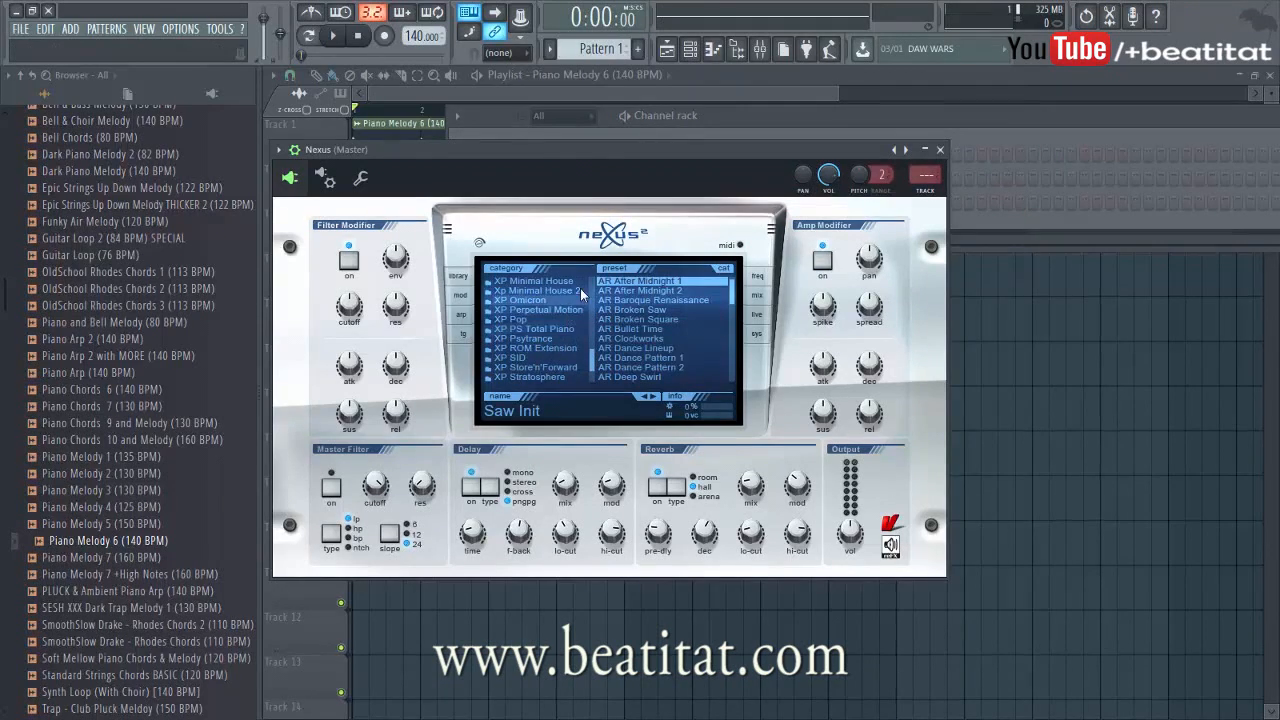
{"action": "scroll", "coordinate": [563, 320], "scroll_direction": "up", "scroll_amount": 2}
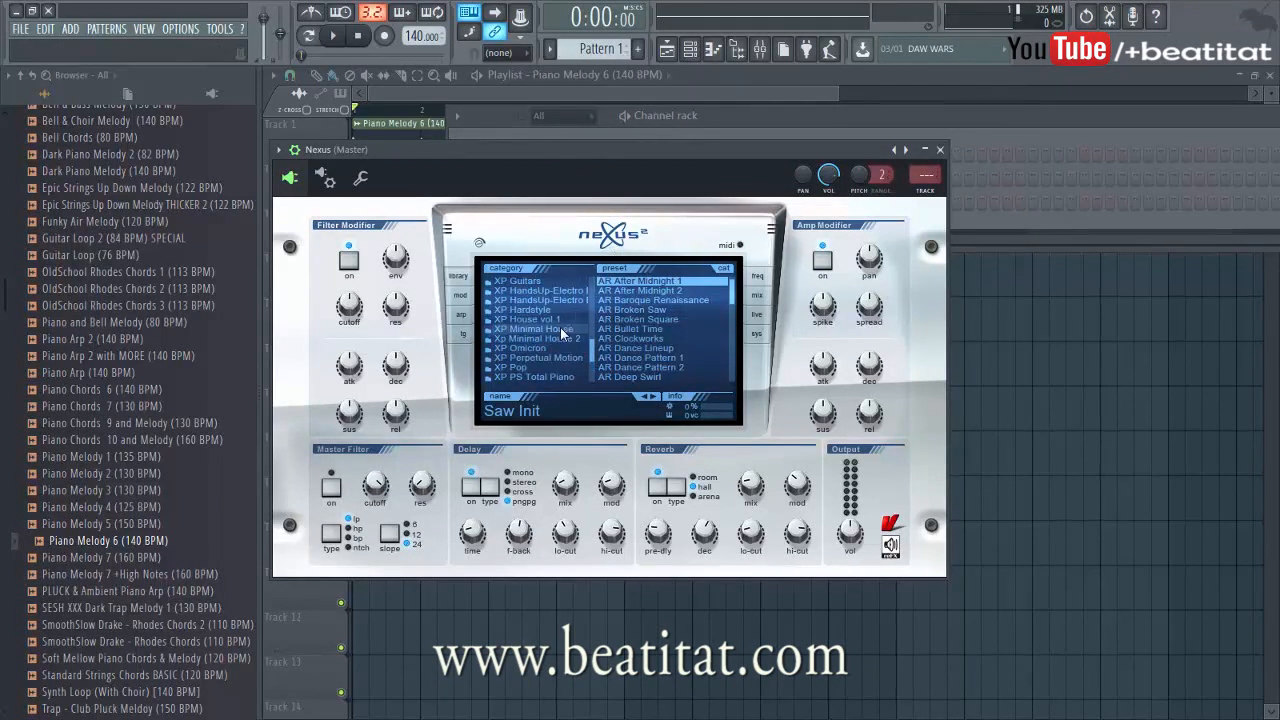
{"action": "left_click", "coordinate": [560, 329]}
{"action": "scroll", "coordinate": [634, 364], "scroll_direction": "down", "scroll_amount": 2}
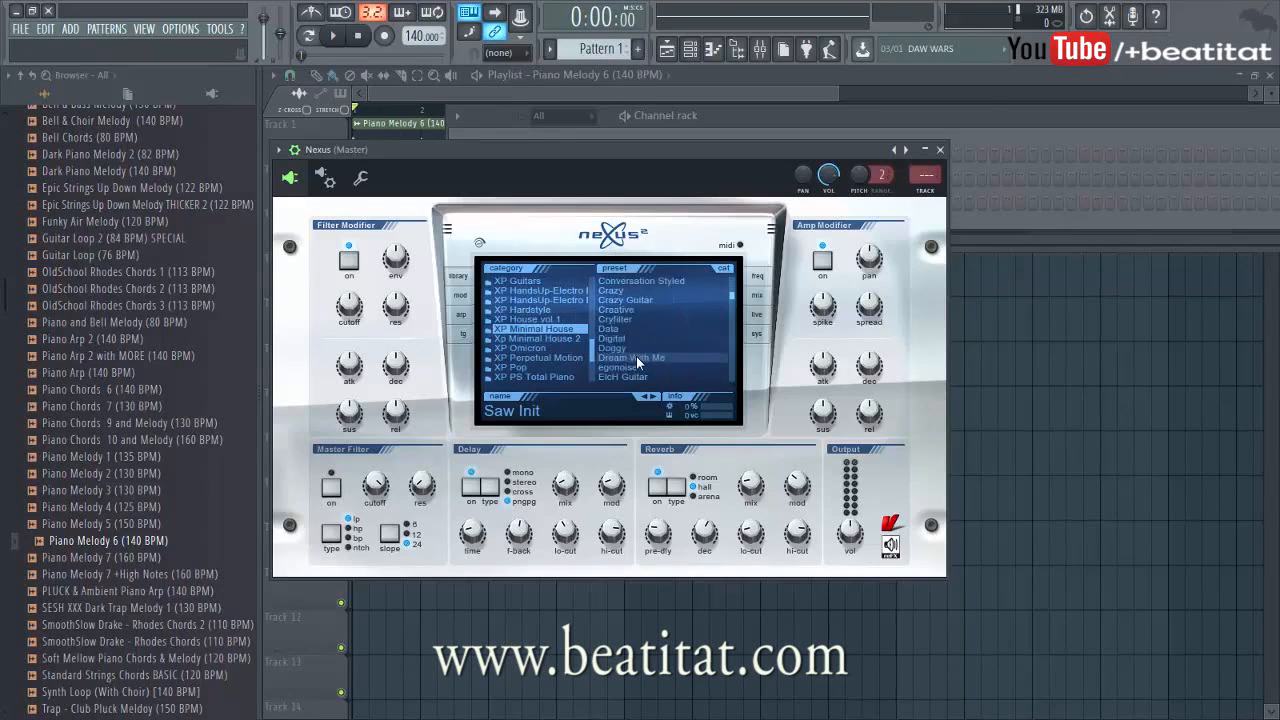
{"action": "left_click", "coordinate": [640, 357]}
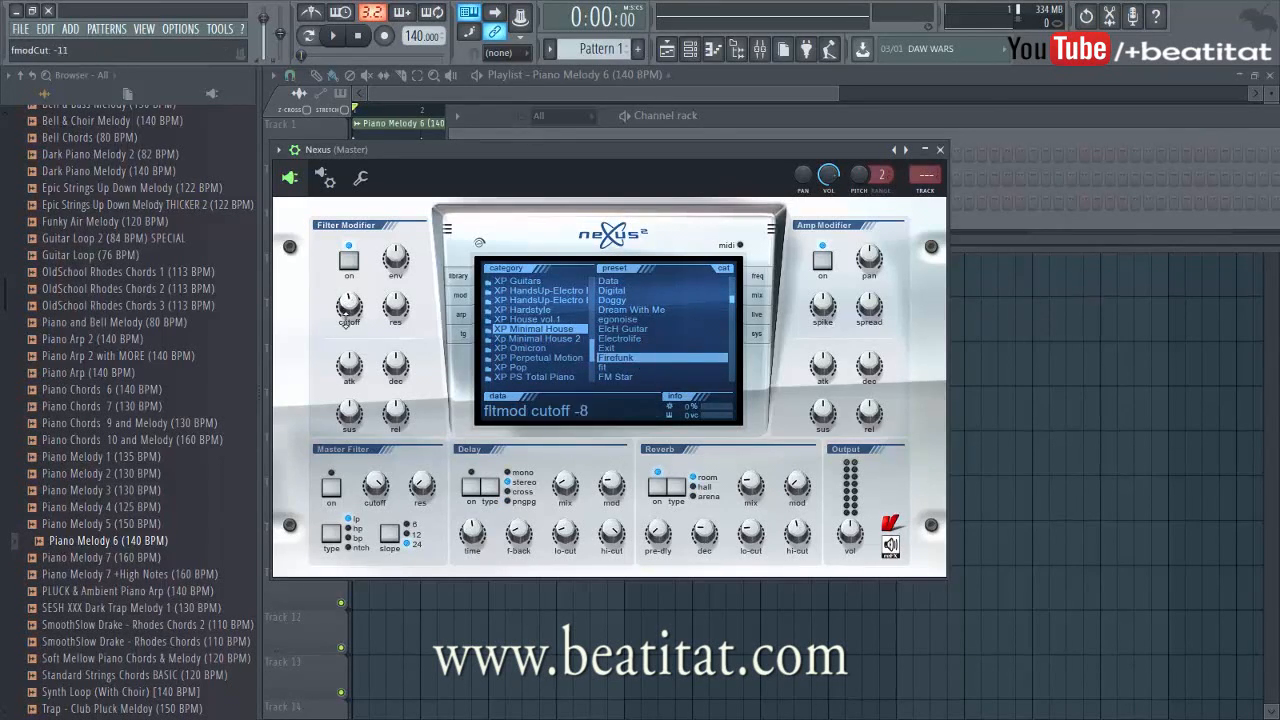
Lower the Nexus filter modifier cutoff to about -81 while auditioning the sound, and close the instrument window.
{"action": "left_click", "coordinate": [723, 116]}
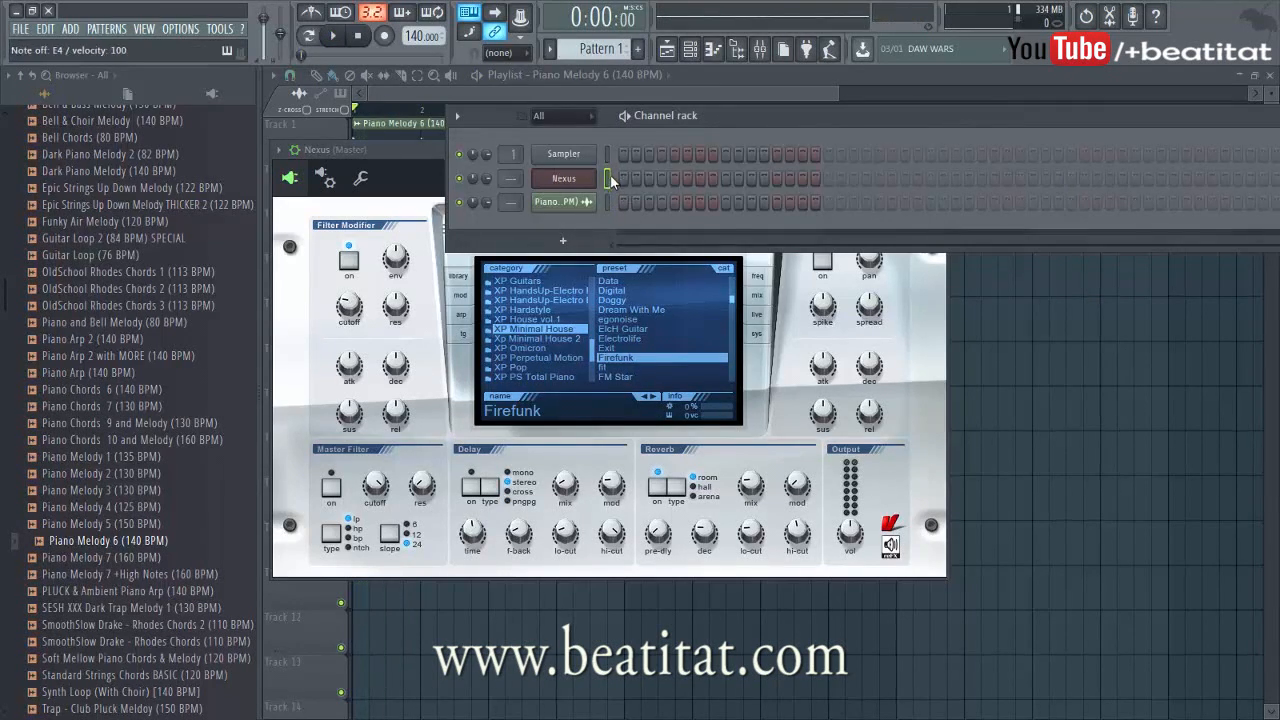
{"action": "left_click", "coordinate": [385, 297]}
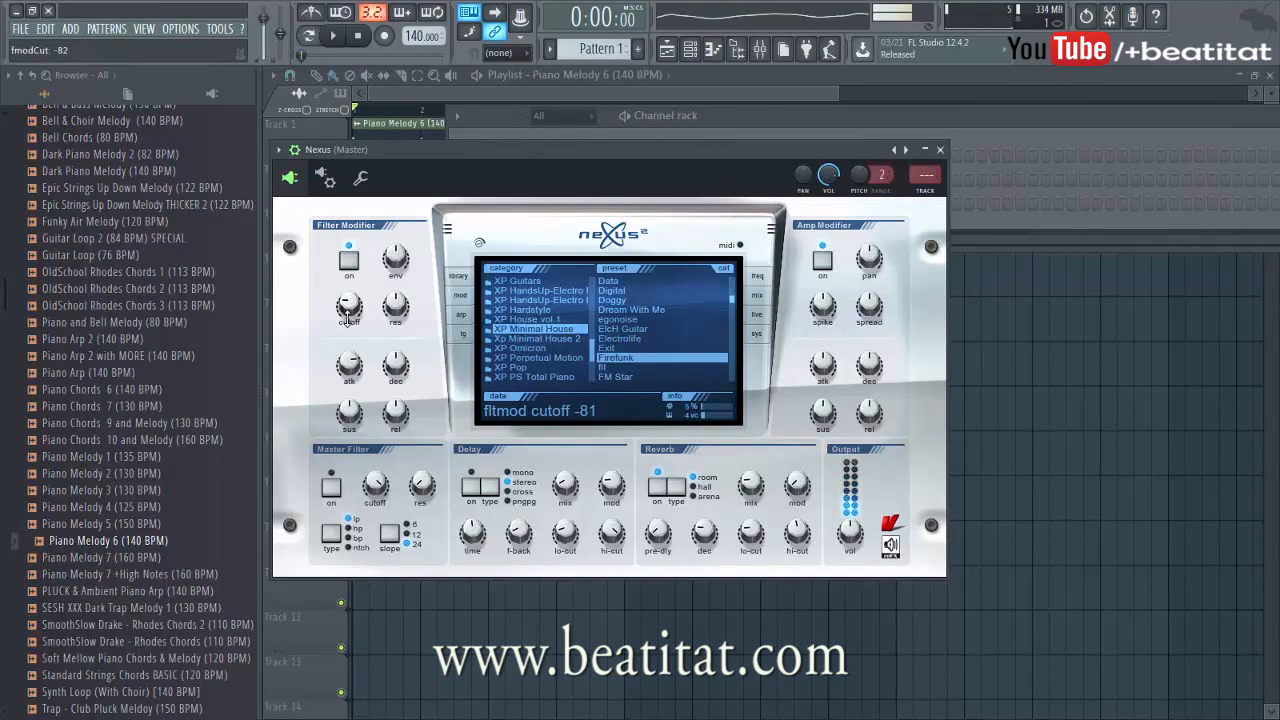
{"action": "left_click", "coordinate": [939, 149]}
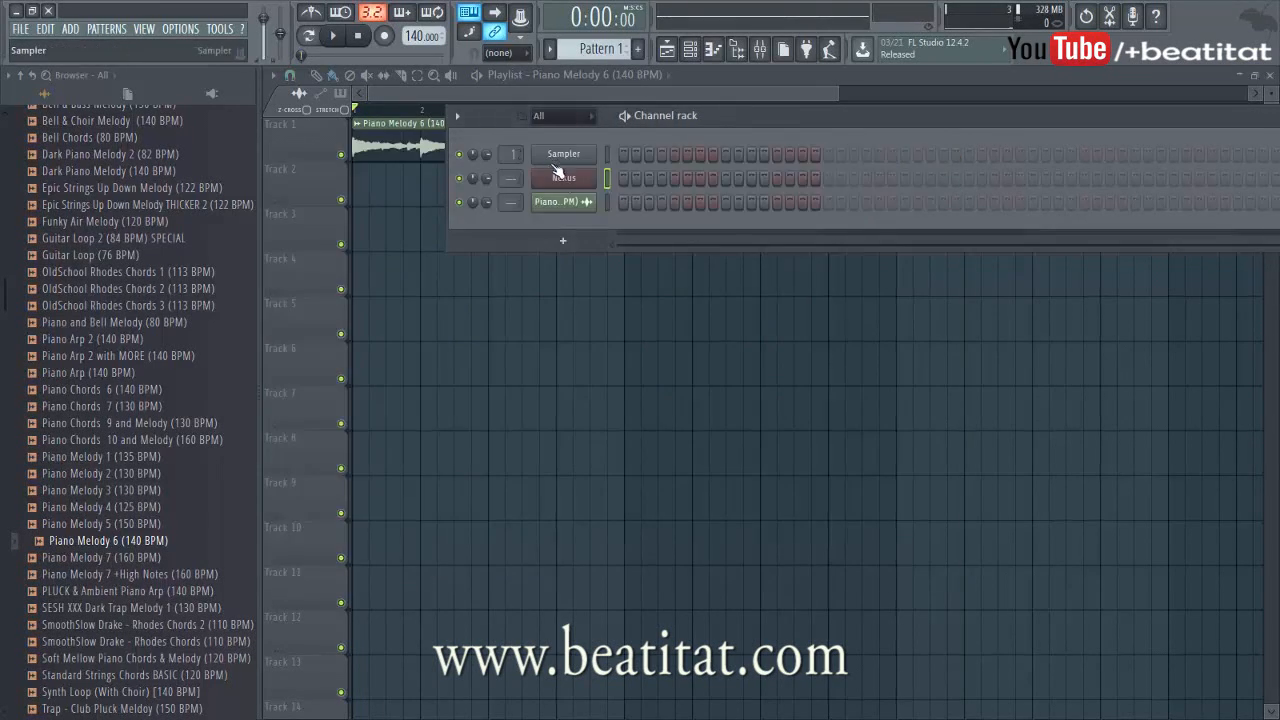
Rename Pattern 1 as Bassline.
{"action": "left_click", "coordinate": [432, 235]}
{"action": "right_click", "coordinate": [432, 235]}
{"action": "left_click", "coordinate": [637, 48]}
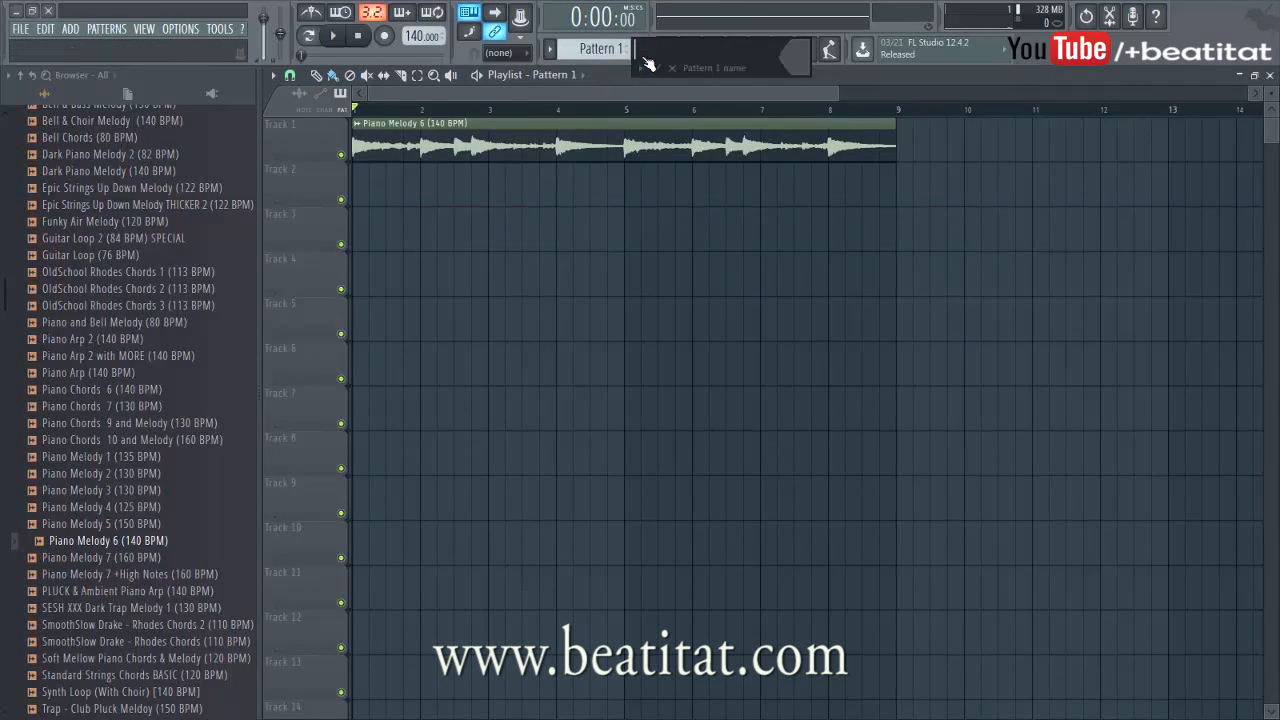
{"action": "type", "text": "Bassline"}
{"action": "key", "text": "Return"}
Place a Bassline clip on Track 3, extend it to four bars, and add a second one from bar 5 to 9.
{"action": "left_click", "coordinate": [380, 238]}
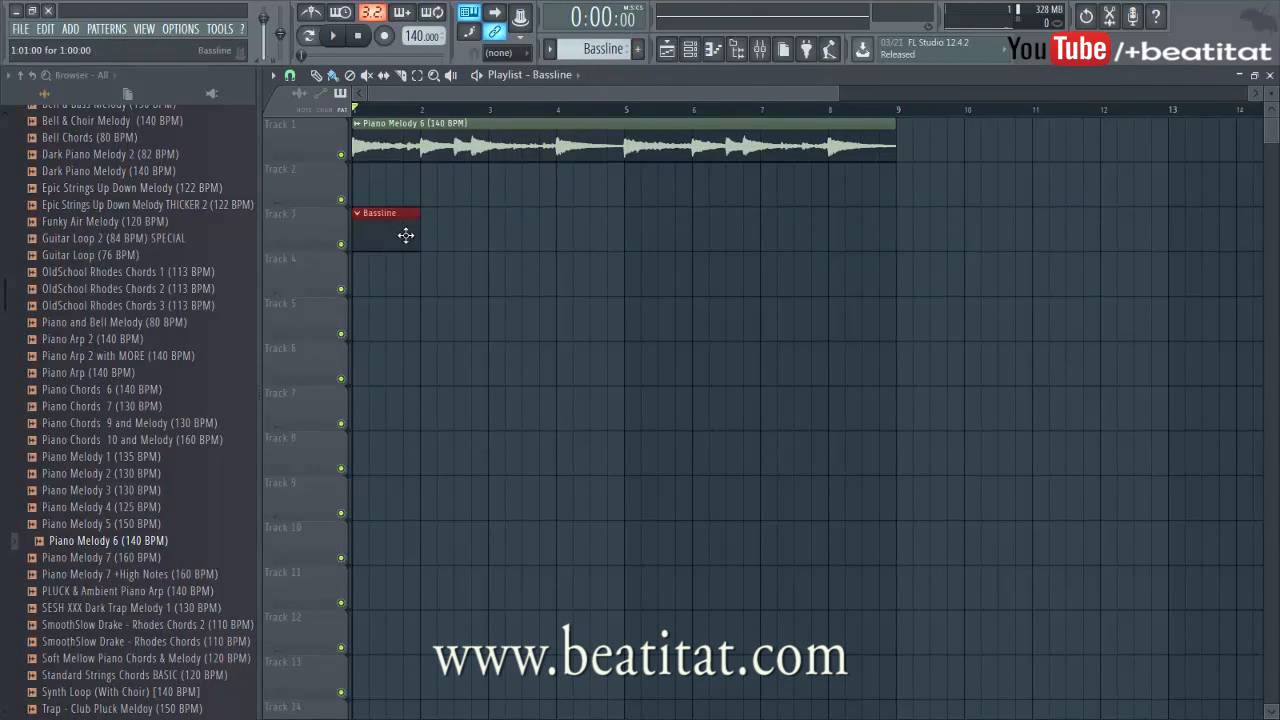
{"action": "left_click_drag", "start_coordinate": [419, 239], "coordinate": [633, 299]}
{"action": "left_click_drag", "start_coordinate": [613, 245], "coordinate": [850, 280]}
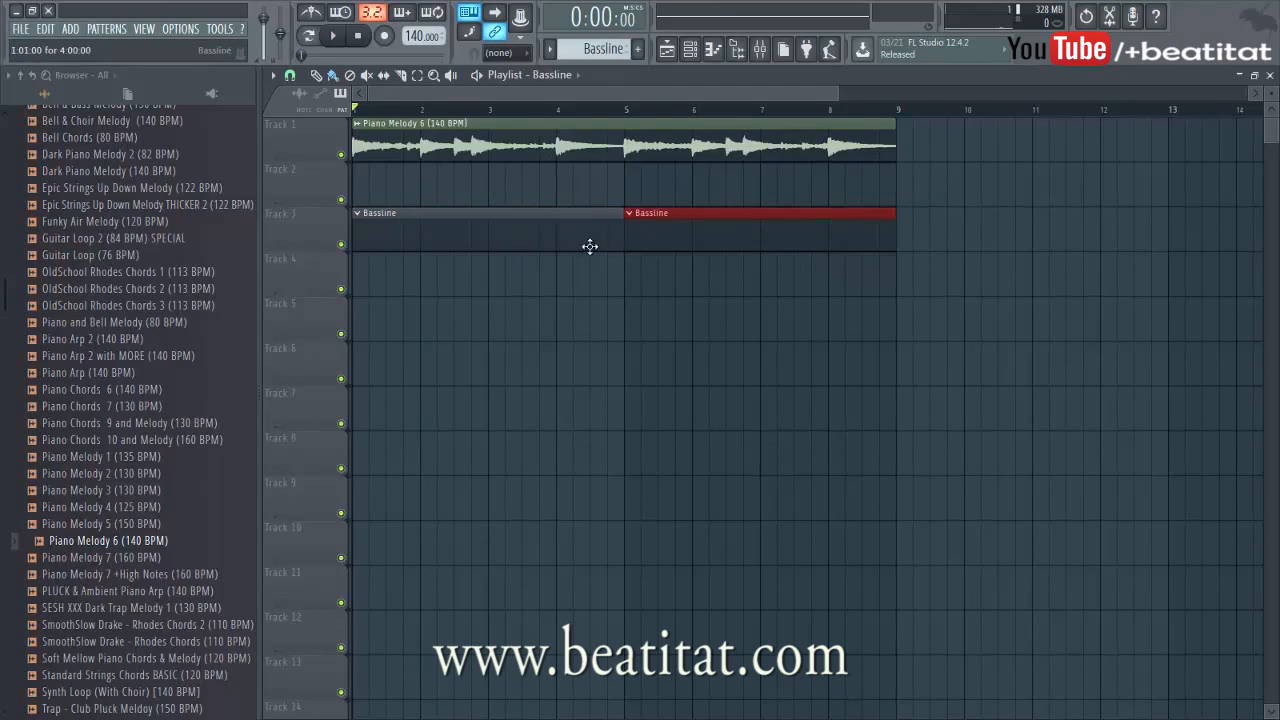
Rename the Nexus channel as Bassline in the channel rack.
{"action": "double_click", "coordinate": [590, 247]}
{"action": "right_click", "coordinate": [577, 178]}
{"action": "key", "text": "F2"}
{"action": "type", "text": "Bassline"}
{"action": "key", "text": "Return"}
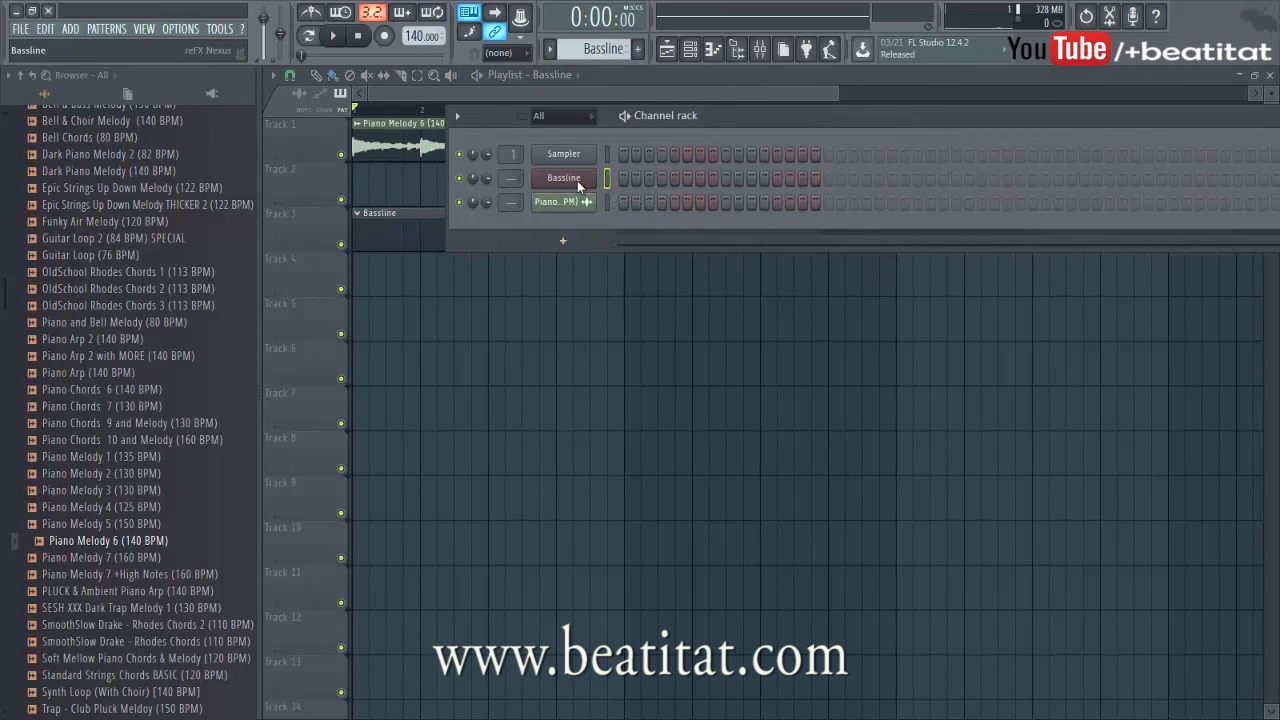
{"action": "right_click", "coordinate": [577, 180]}
{"action": "left_click", "coordinate": [605, 175]}
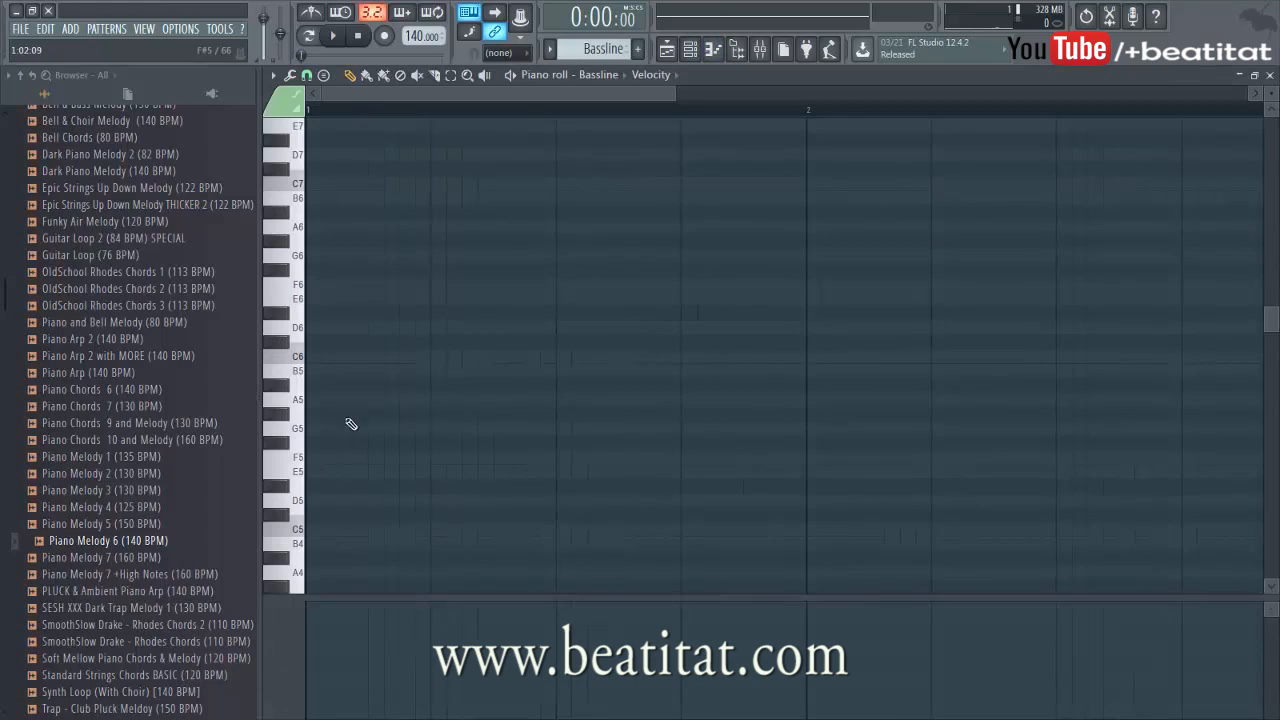
{"action": "left_click", "coordinate": [295, 508]}
{"action": "key", "text": "F7"}
Reopen the Piano Melody 6 sample in Edison, detect its pitch regions, examine the opening note labels, and close Edison.
{"action": "double_click", "coordinate": [376, 148]}
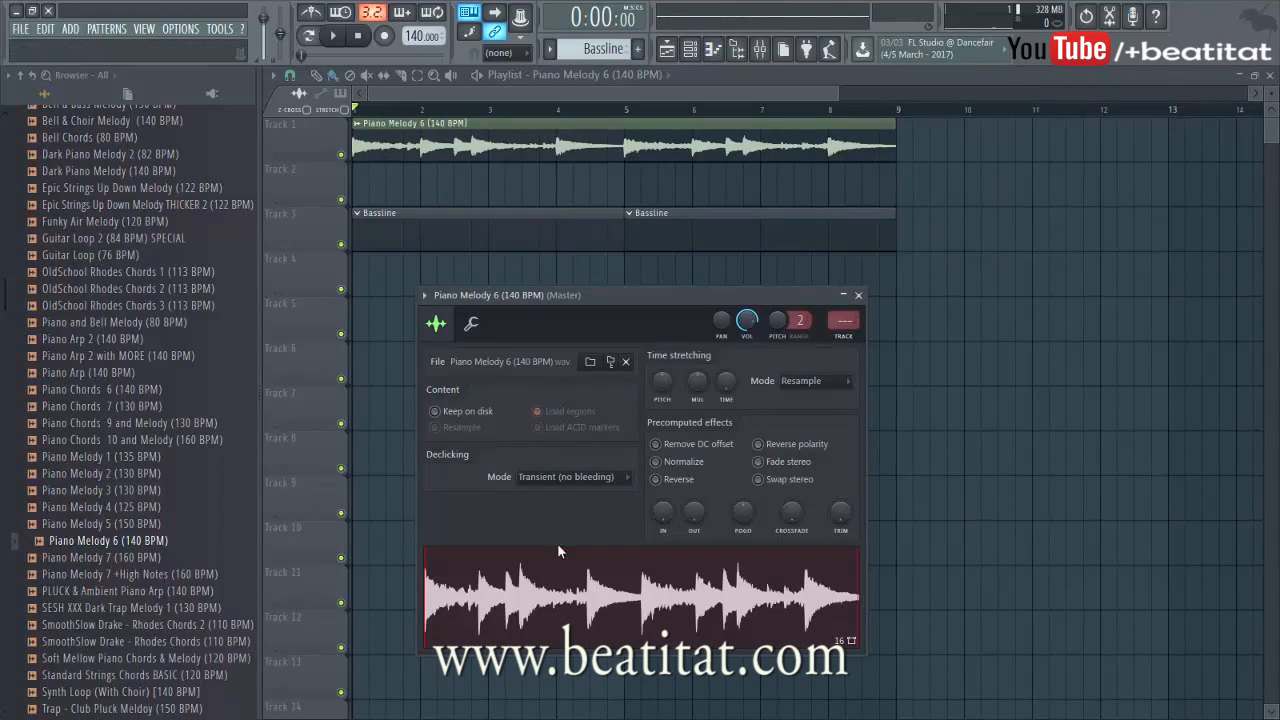
{"action": "right_click", "coordinate": [600, 658]}
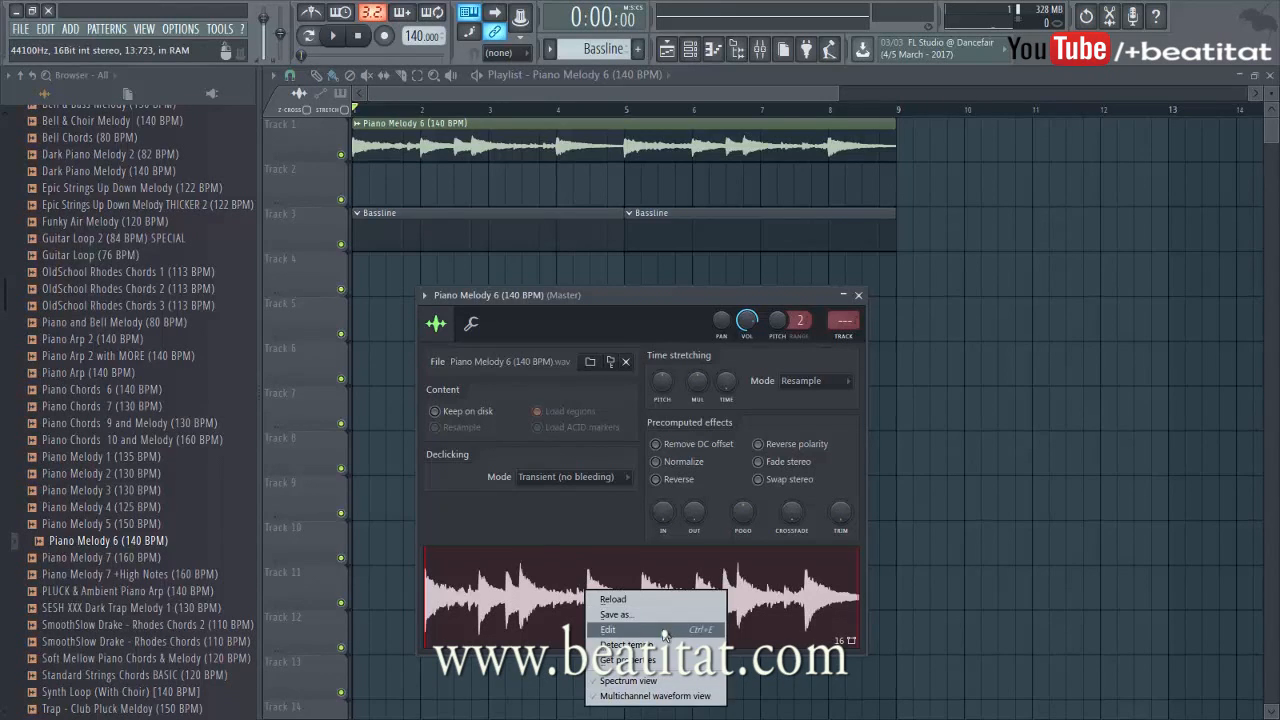
{"action": "left_click", "coordinate": [610, 630]}
{"action": "right_click", "coordinate": [501, 405]}
{"action": "mouse_move", "coordinate": [530, 478]}
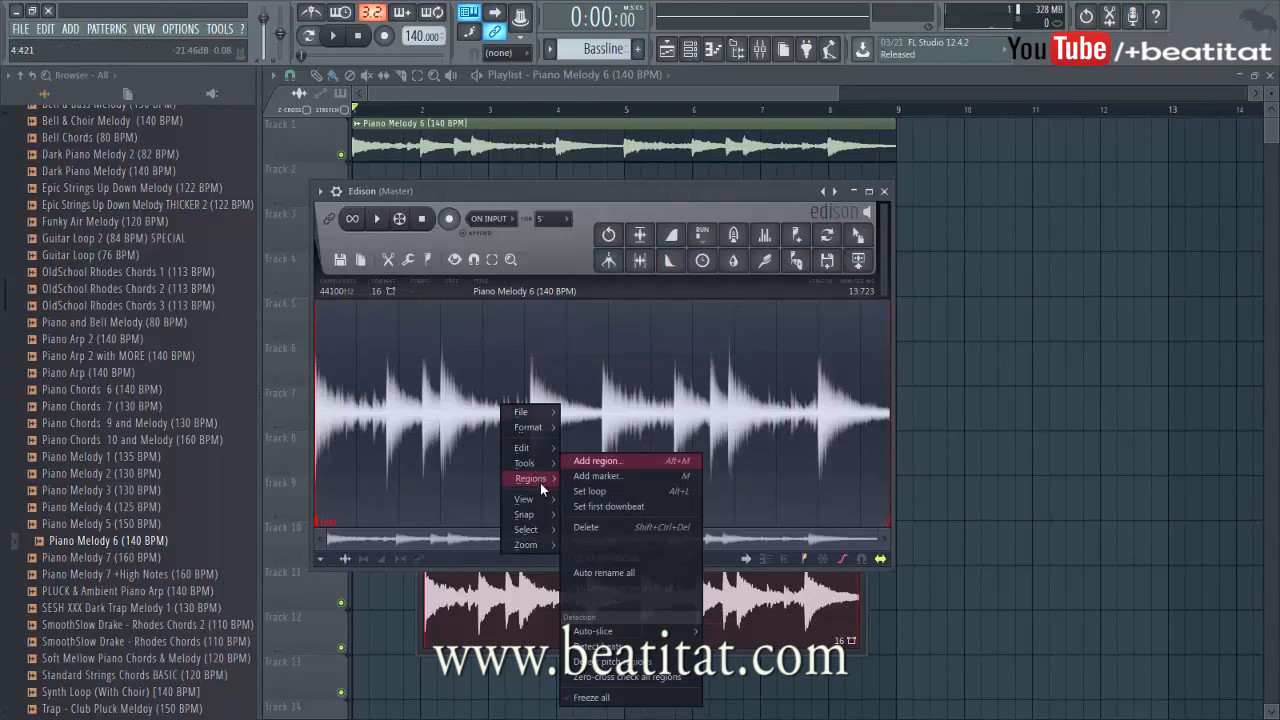
{"action": "left_click", "coordinate": [610, 662]}
{"action": "scroll", "coordinate": [335, 353], "scroll_direction": "up", "scroll_amount": 4}
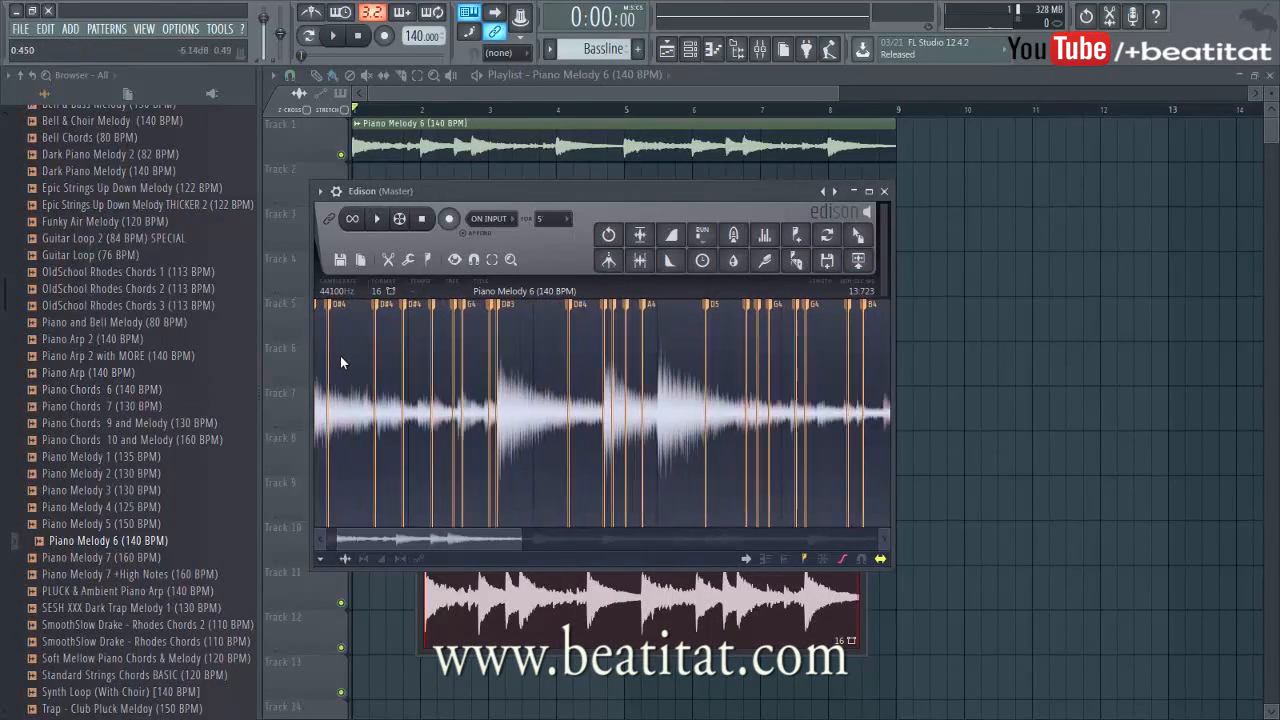
{"action": "left_click", "coordinate": [884, 191]}
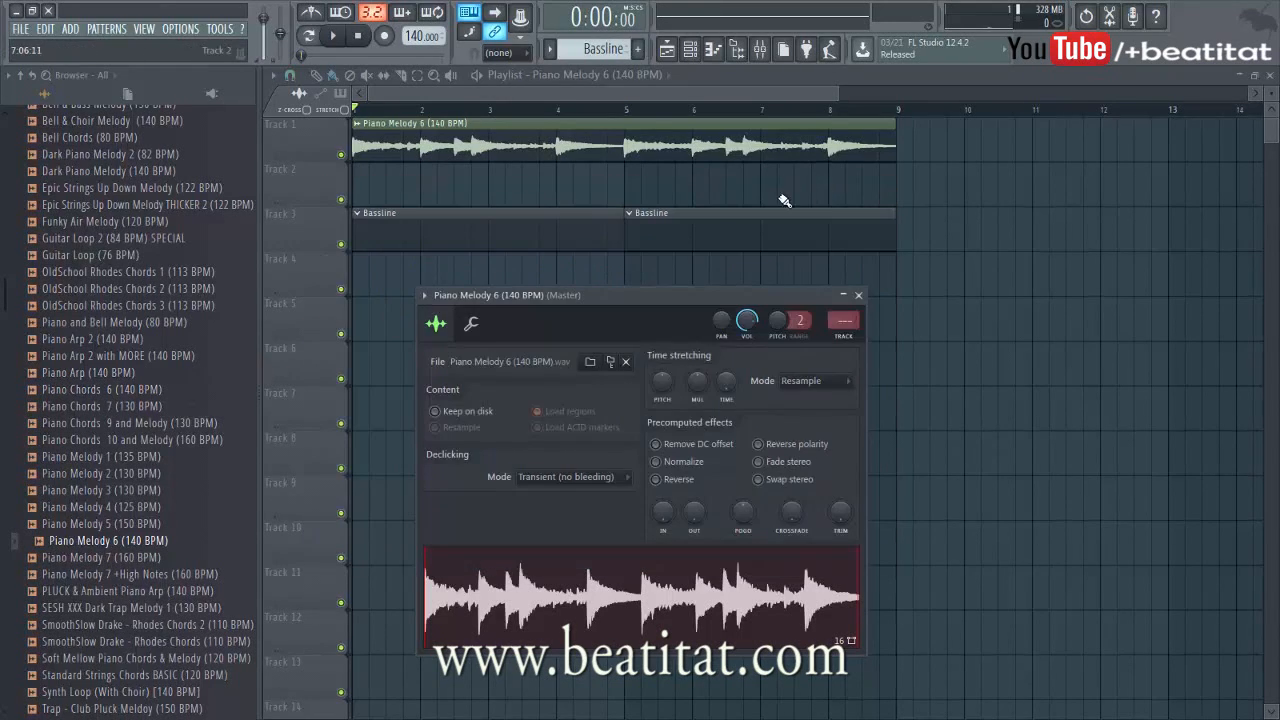
Open the Bassline channel's piano roll and draw a D#4 note filling bar 1, playing it back with the loop.
{"action": "left_click", "coordinate": [565, 210]}
{"action": "key", "text": "F6"}
{"action": "right_click", "coordinate": [565, 176]}
{"action": "left_click", "coordinate": [612, 254]}
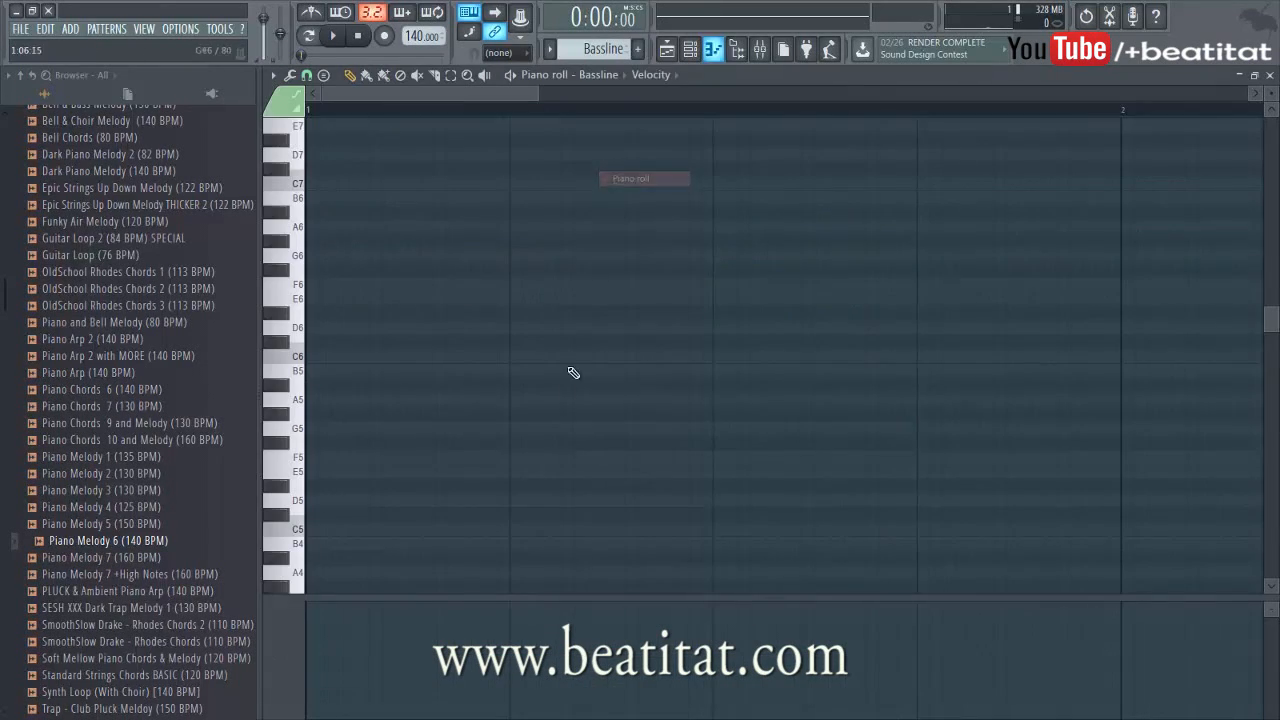
{"action": "scroll", "coordinate": [427, 479], "scroll_direction": "down", "scroll_amount": 2, "text": "ctrl"}
{"action": "scroll", "coordinate": [349, 383], "scroll_direction": "down", "scroll_amount": 4}
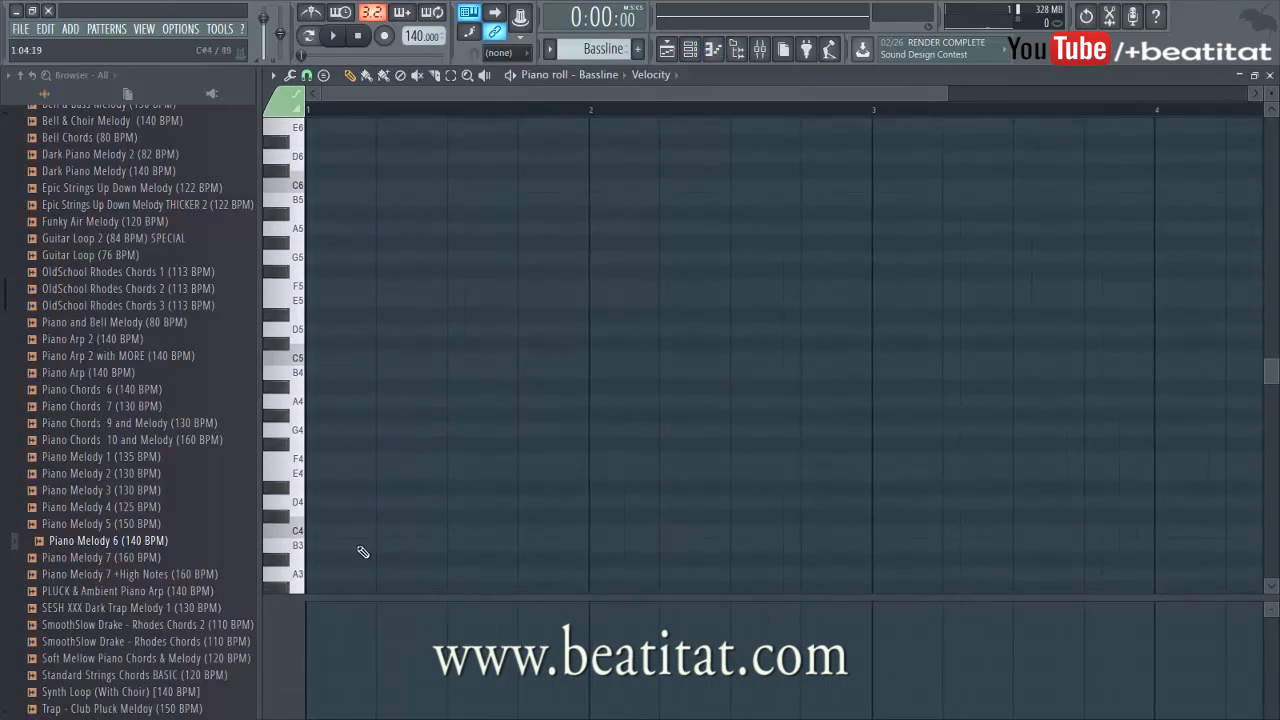
{"action": "left_click", "coordinate": [320, 495]}
{"action": "key", "text": "space"}
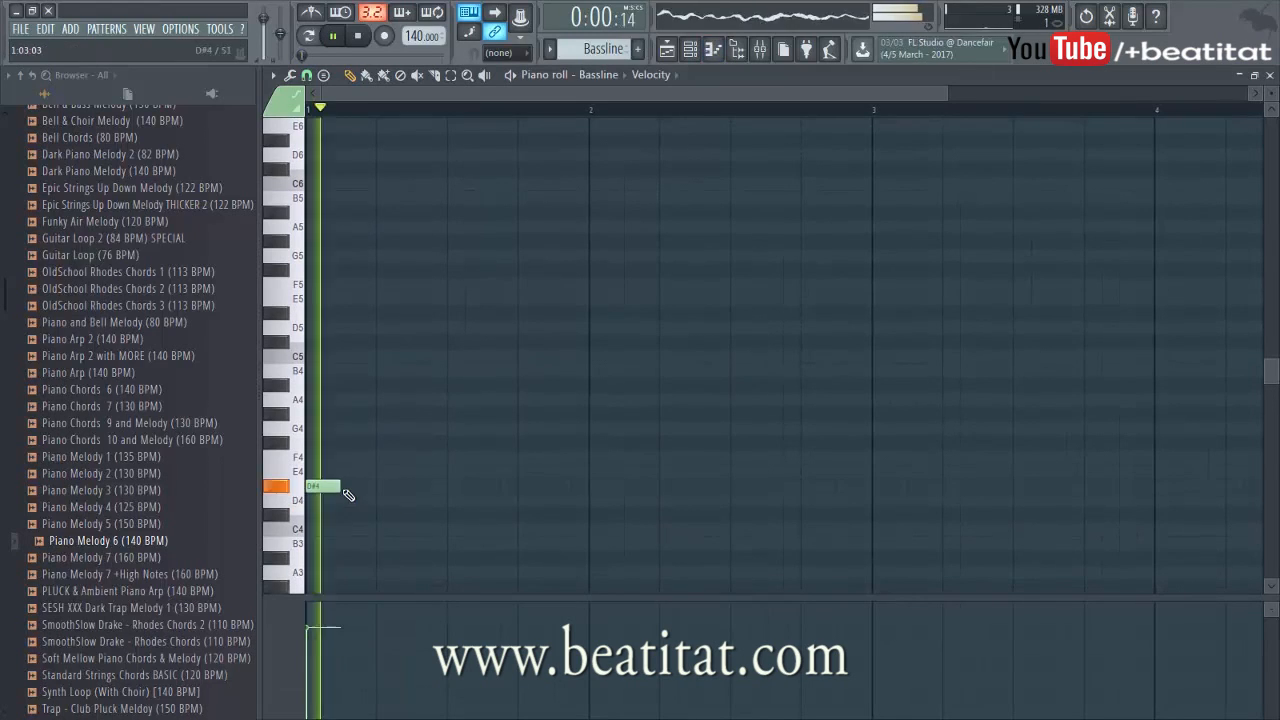
{"action": "left_click_drag", "start_coordinate": [342, 489], "coordinate": [591, 506]}
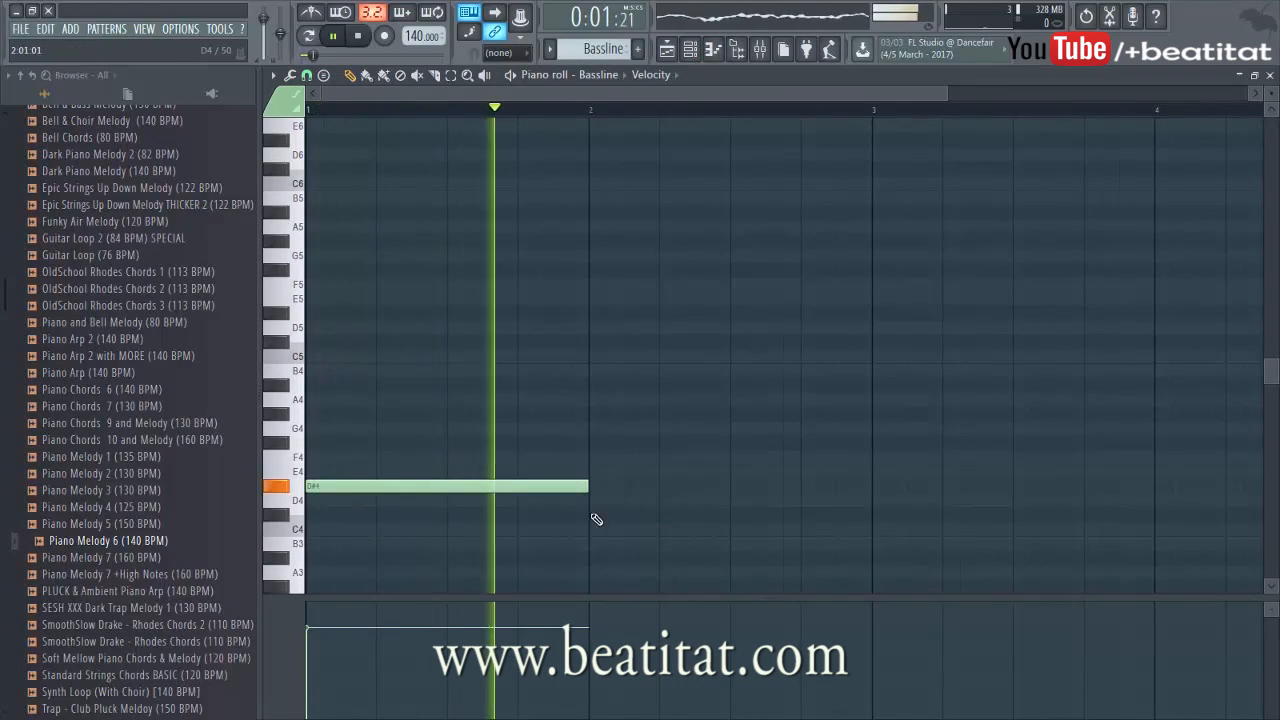
{"action": "key", "text": "space"}
Add a one-bar A3 note at bar 2 and play the pattern against the loop.
{"action": "left_click", "coordinate": [600, 560]}
{"action": "left_click_drag", "start_coordinate": [598, 576], "coordinate": [583, 576]}
{"action": "key", "text": "space"}
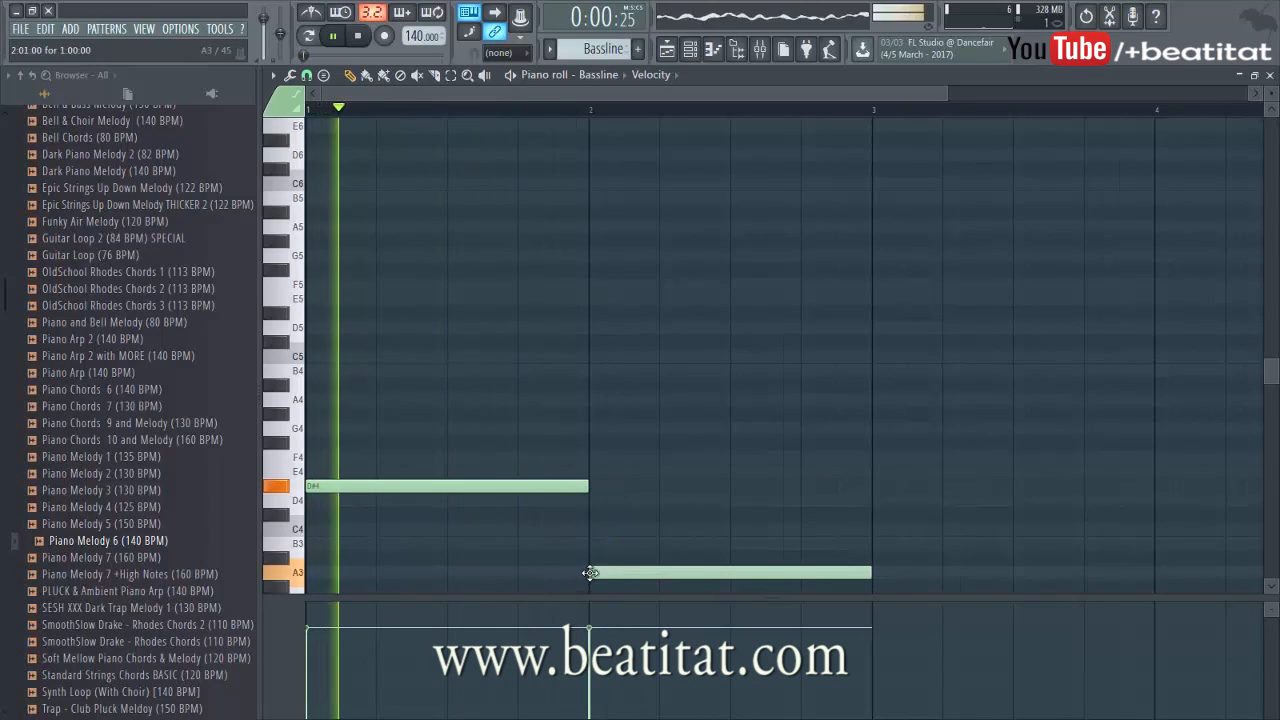
{"action": "scroll", "coordinate": [641, 462], "scroll_direction": "down", "scroll_amount": 1, "text": "ctrl"}
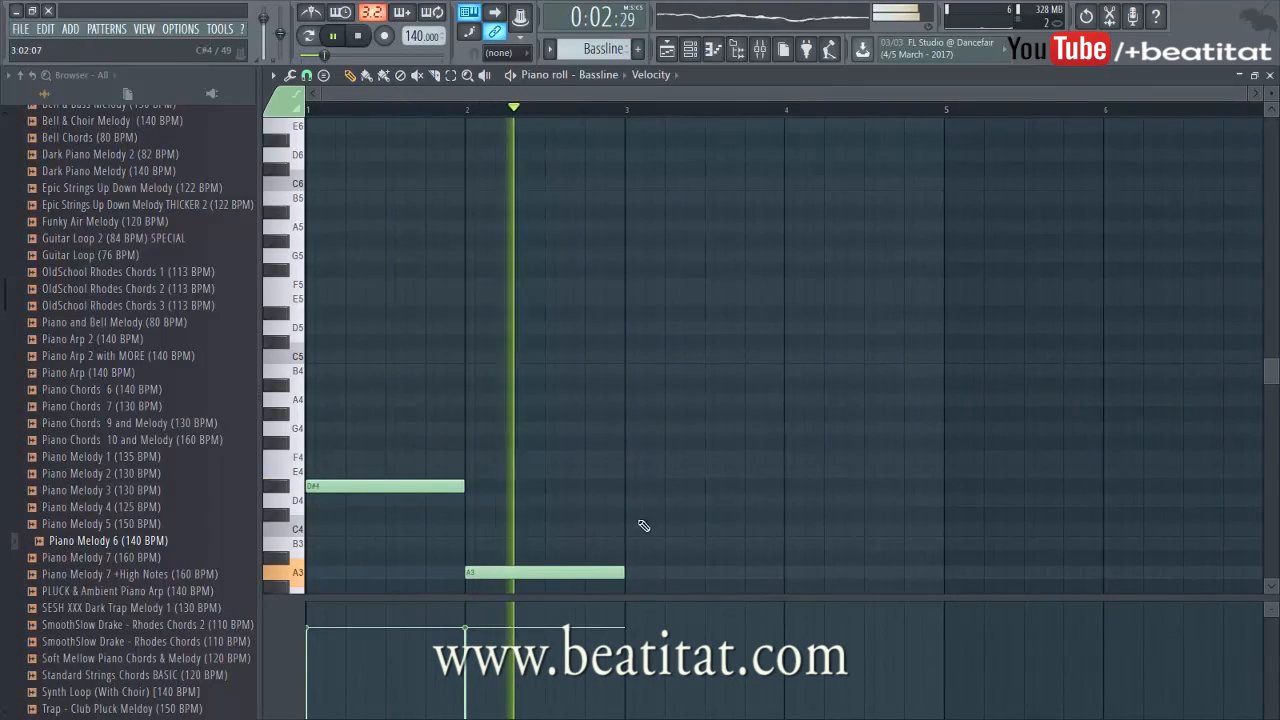
Try the bar 2 note at D4, aligned with the start of the bar, and audition it against the loop.
{"action": "key", "text": "space"}
{"action": "left_click", "coordinate": [565, 515]}
{"action": "key", "text": "ctrl+z"}
{"action": "left_click_drag", "start_coordinate": [478, 572], "coordinate": [504, 498]}
{"action": "key", "text": "space"}
{"action": "key", "text": "space"}
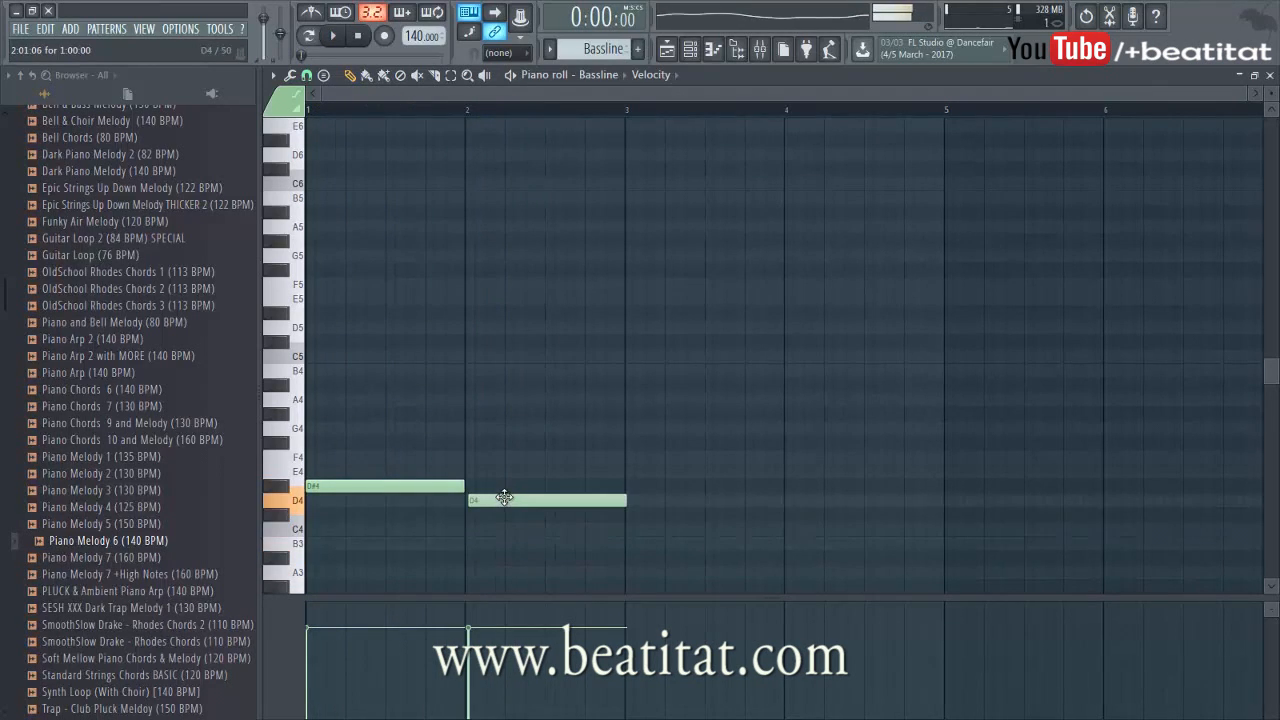
{"action": "key", "text": "space"}
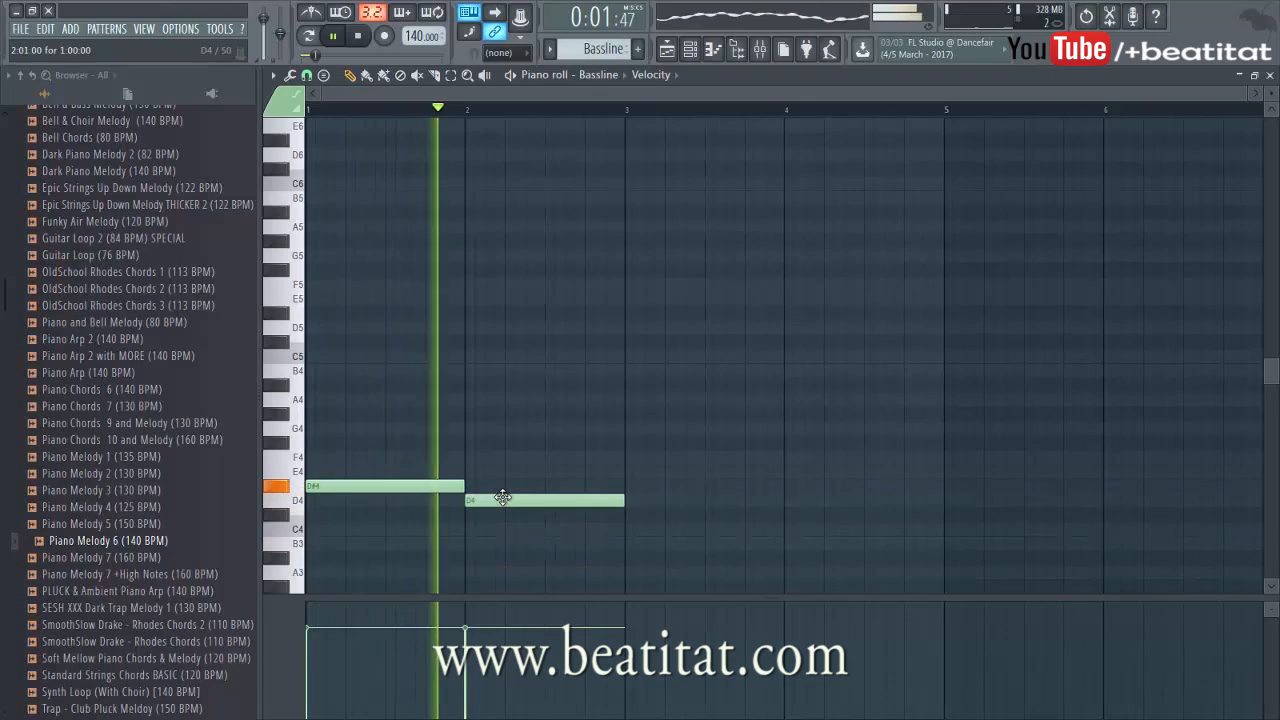
{"action": "key", "text": "space"}
Lower the bar 2 note to C#4, play it back, and transpose both notes up one octave.
{"action": "left_click_drag", "start_coordinate": [502, 497], "coordinate": [501, 517]}
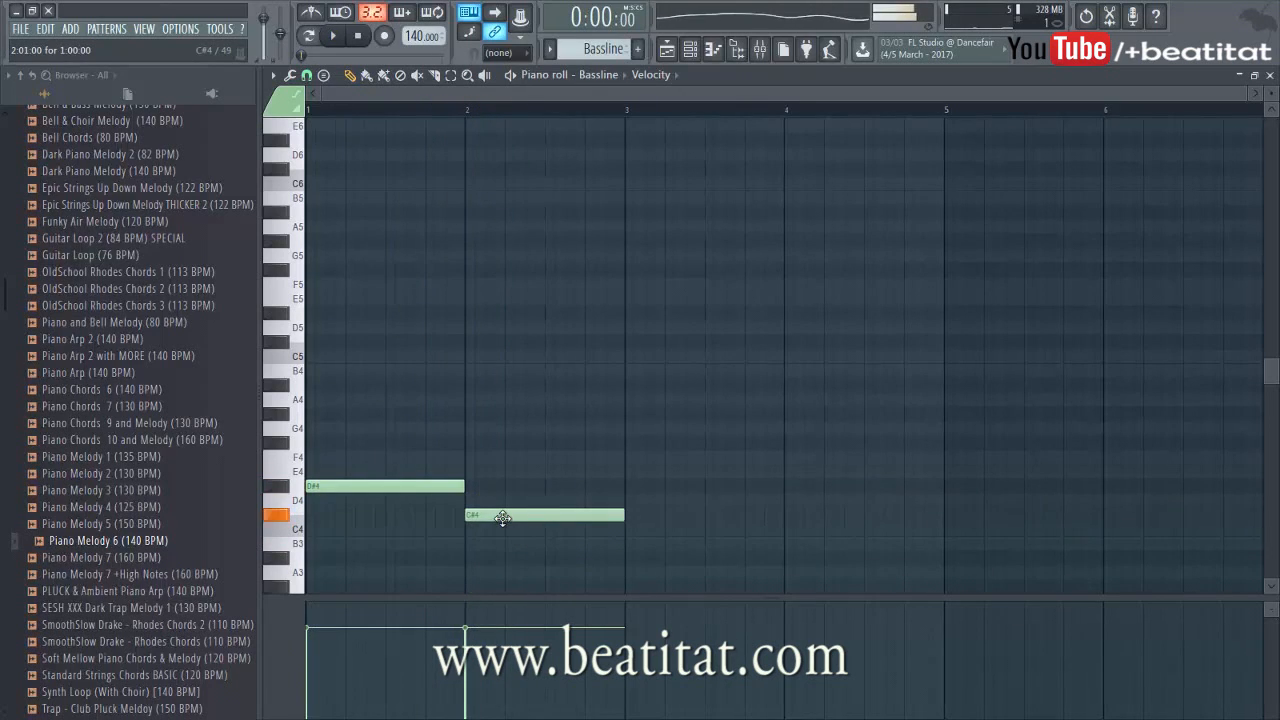
{"action": "key", "text": "space"}
{"action": "key", "text": "ctrl+Up"}
{"action": "key", "text": "space"}
Try the bar 2 note at B4, lower it to A#4, and audition each pitch with the loop.
{"action": "left_click_drag", "start_coordinate": [506, 342], "coordinate": [506, 371]}
{"action": "key", "text": "space"}
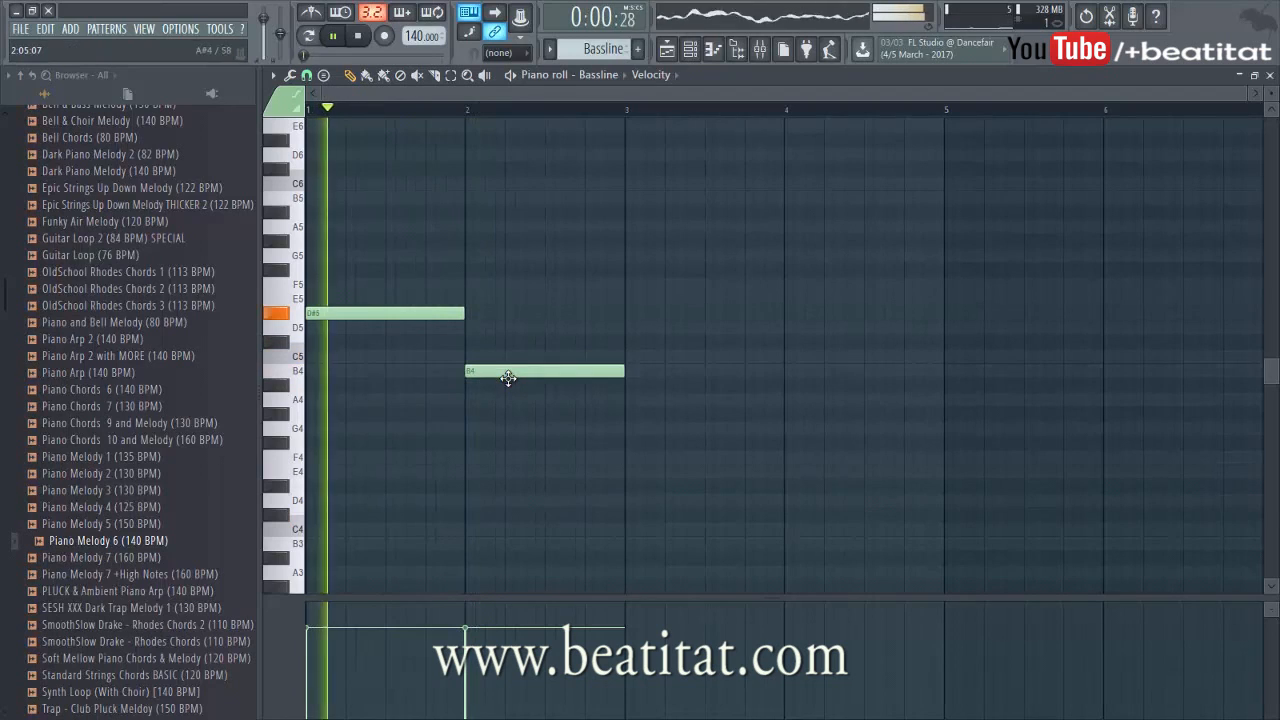
{"action": "key", "text": "space"}
{"action": "left_click_drag", "start_coordinate": [580, 373], "coordinate": [580, 387]}
{"action": "key", "text": "space"}
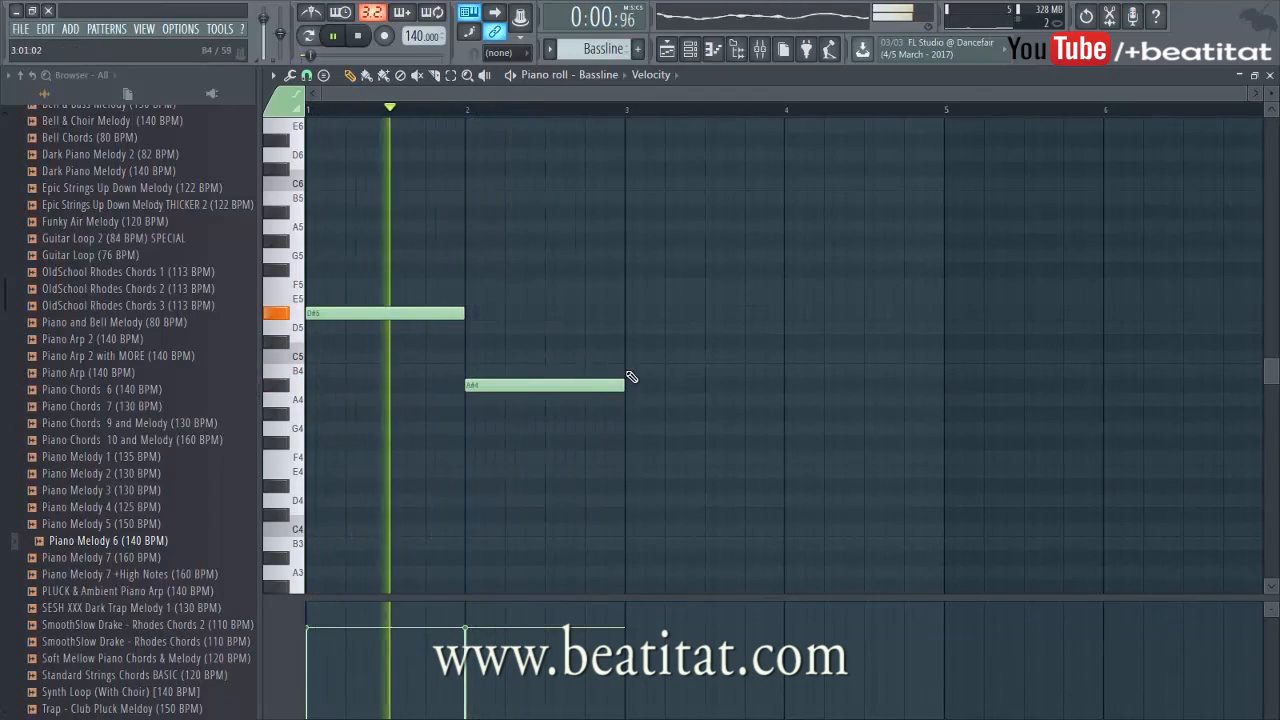
Add a one-bar D5 note at bar 3 and play the bassline with the loop.
{"action": "left_click", "coordinate": [645, 356]}
{"action": "left_click_drag", "start_coordinate": [645, 352], "coordinate": [650, 322]}
{"action": "key", "text": "space"}
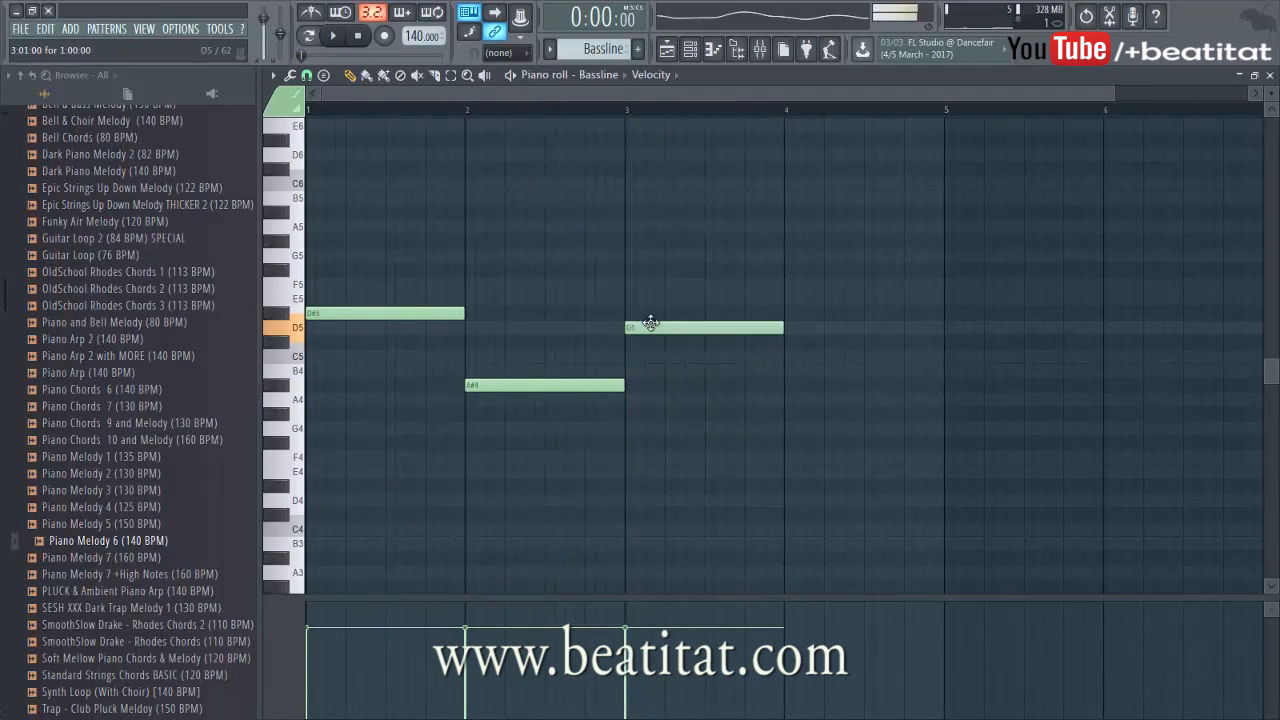
{"action": "key", "text": "space"}
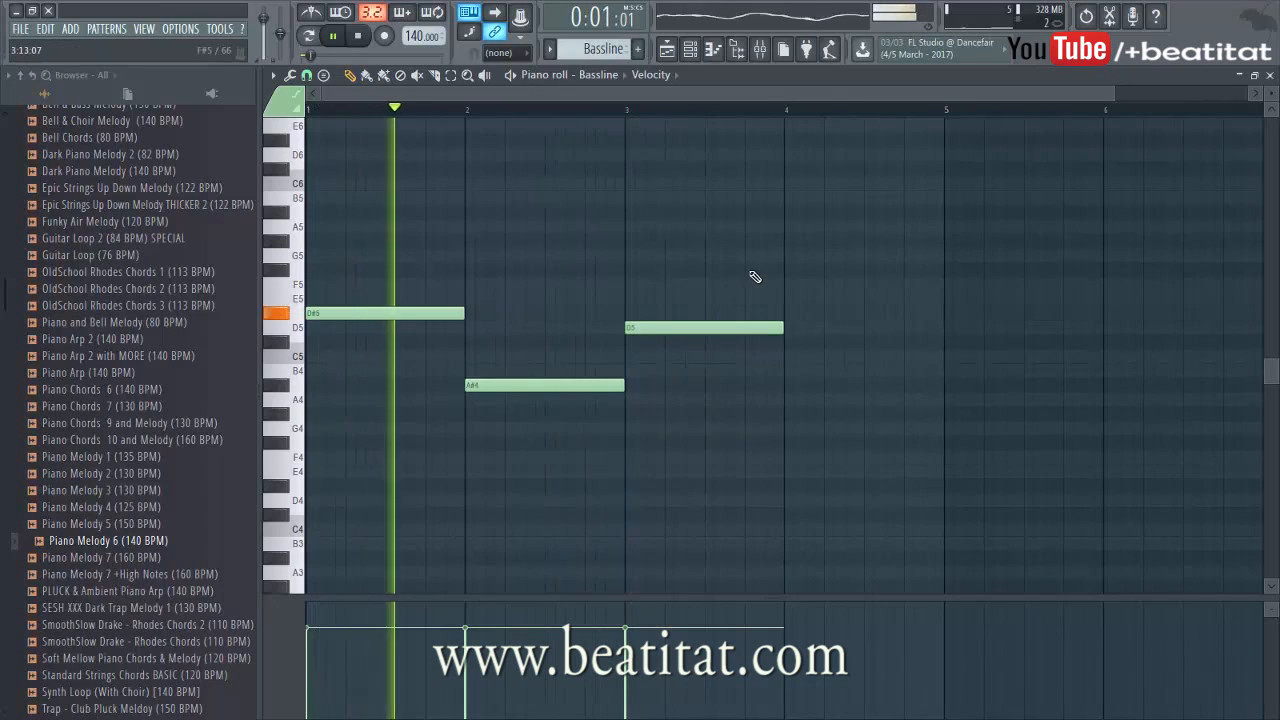
Add a one-bar note at bar 4, set it to F5, play the whole bassline, and return to the playlist.
{"action": "left_click", "coordinate": [785, 271]}
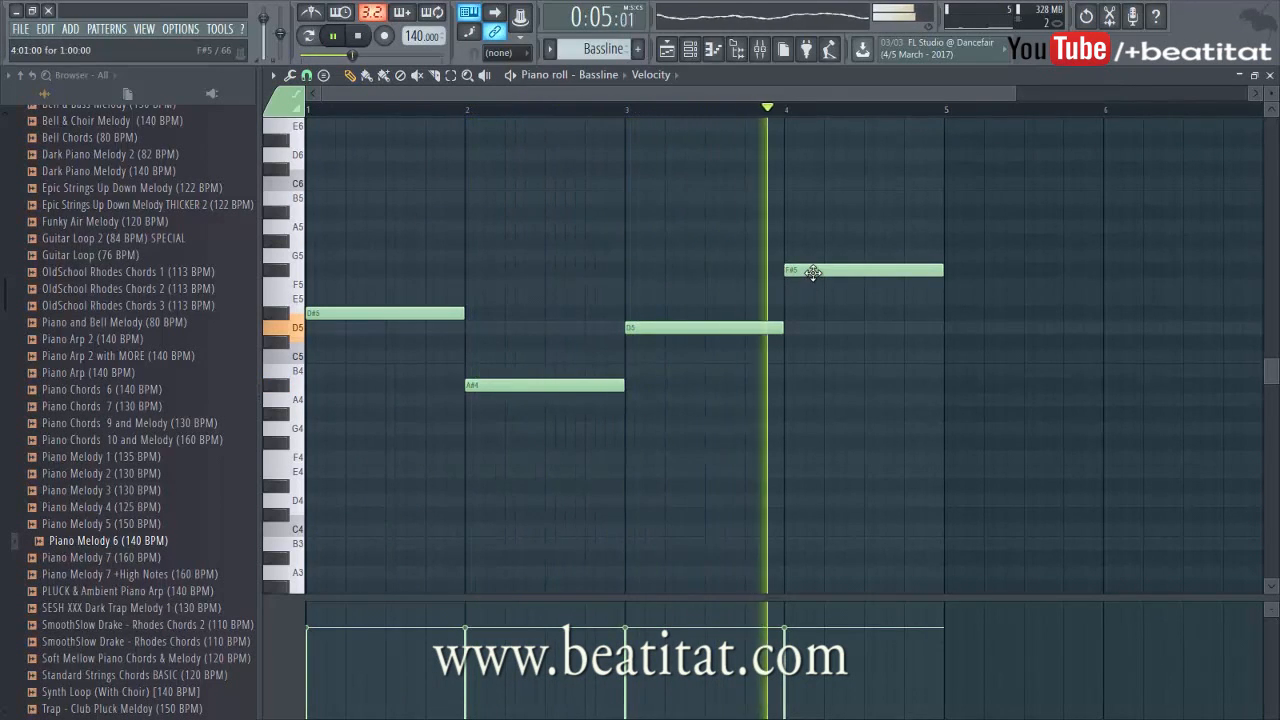
{"action": "key", "text": "space"}
{"action": "left_click_drag", "start_coordinate": [816, 284], "coordinate": [814, 289]}
{"action": "key", "text": "space"}
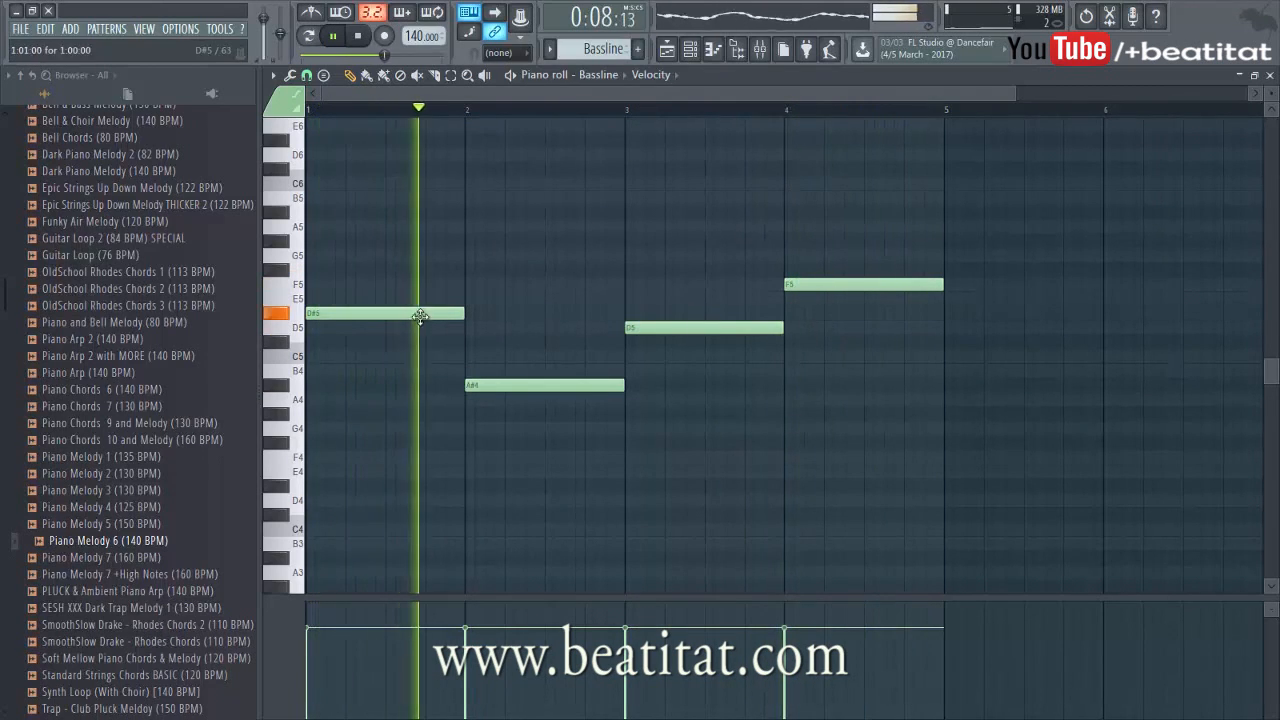
{"action": "key", "text": "space"}
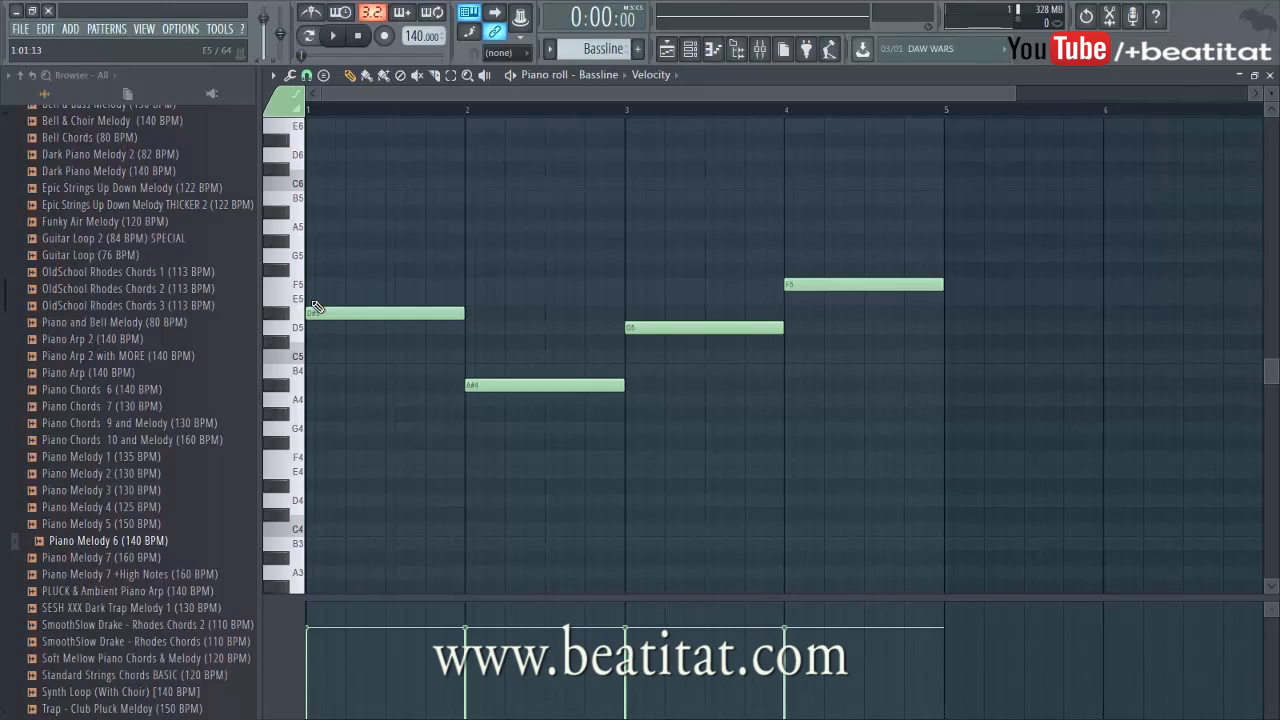
{"action": "key", "text": "F7"}
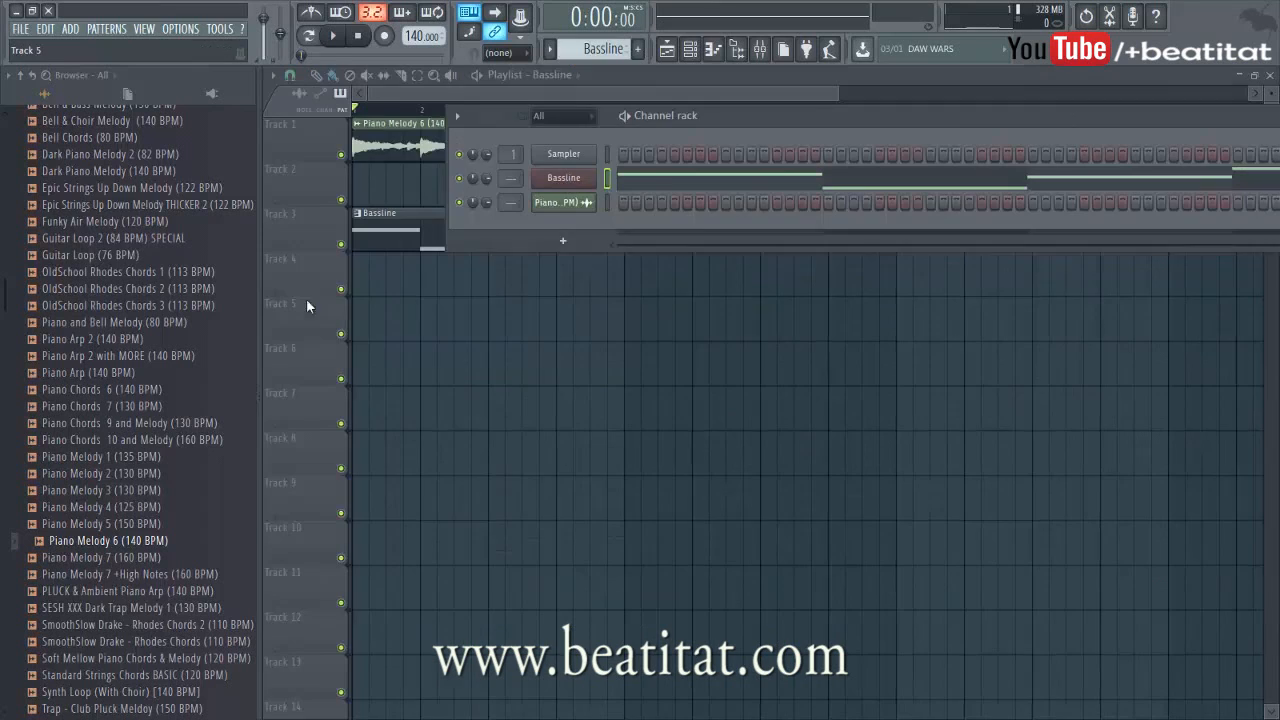
Open the Piano Melody 6 sample in Edison, detect its pitch regions, and examine the note markers along the waveform.
{"action": "double_click", "coordinate": [360, 133]}
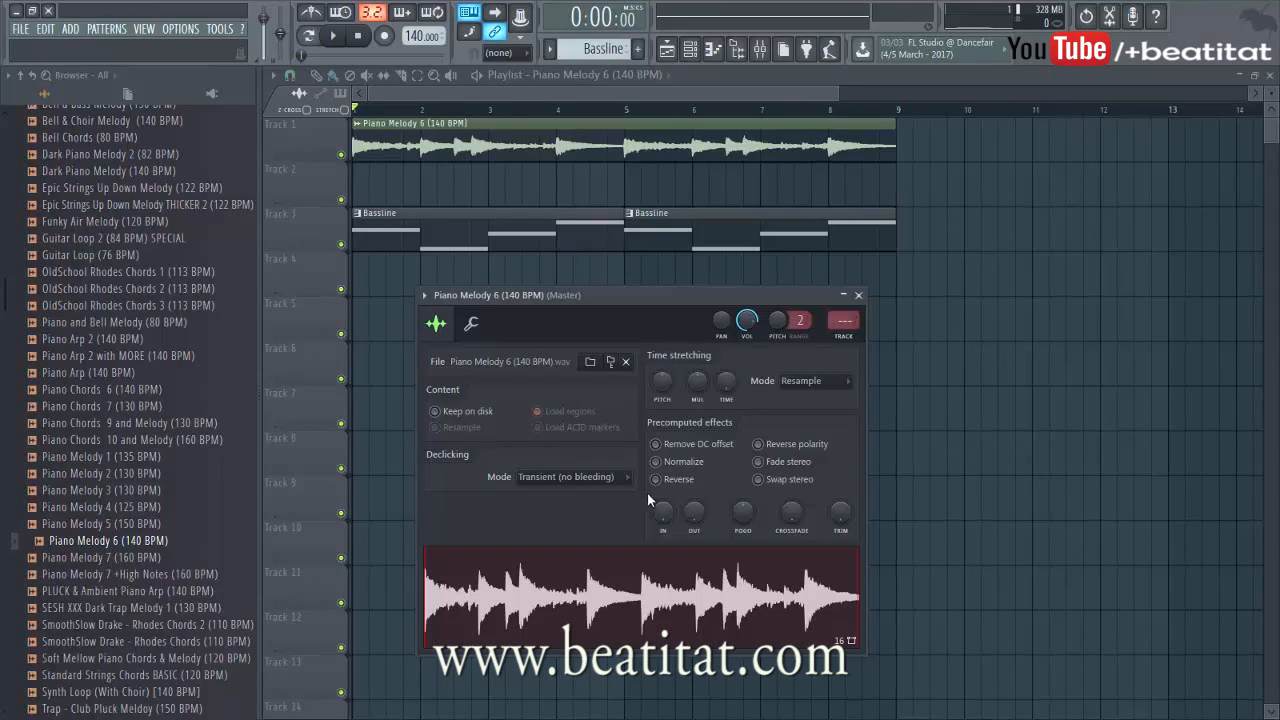
{"action": "right_click", "coordinate": [640, 566]}
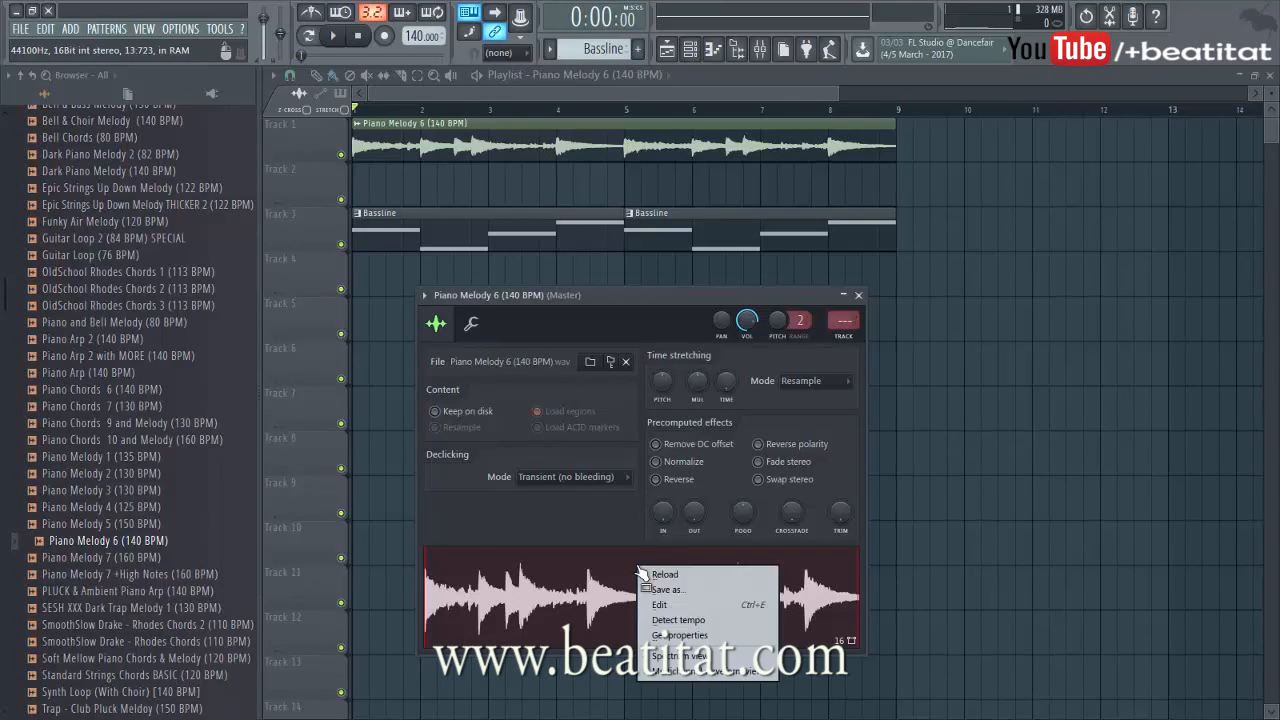
{"action": "left_click", "coordinate": [690, 605]}
{"action": "right_click", "coordinate": [430, 393]}
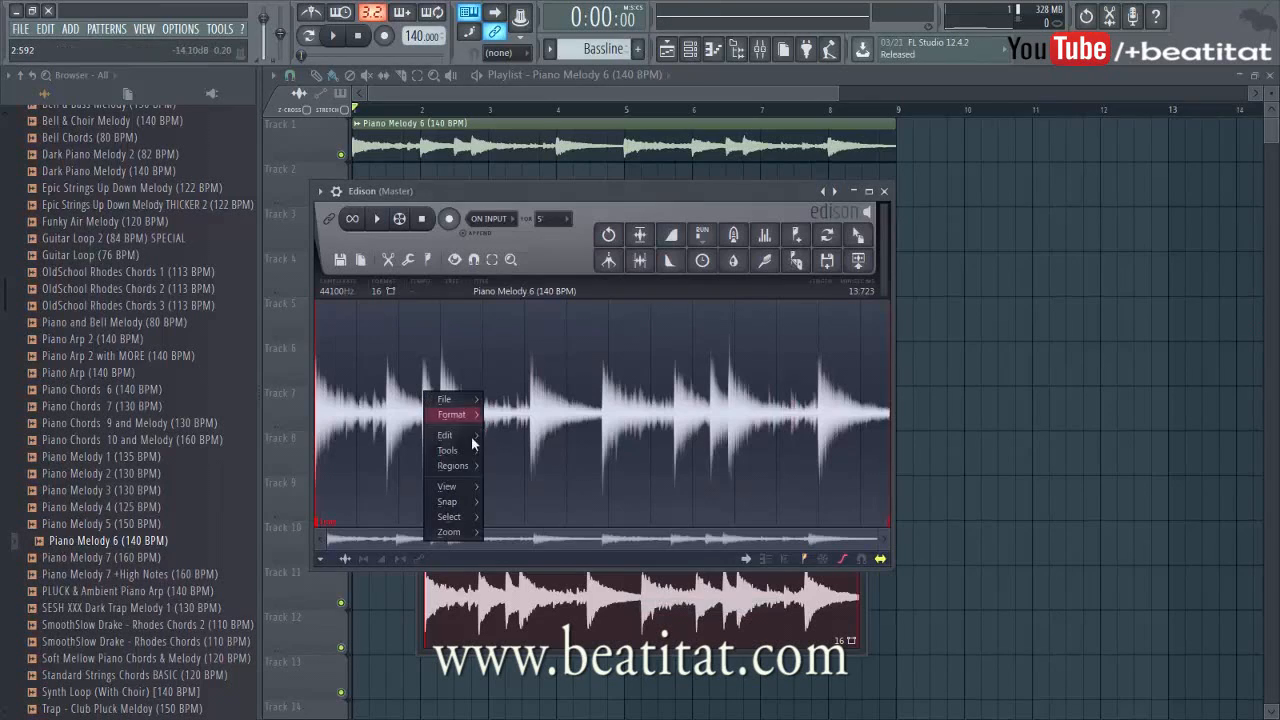
{"action": "mouse_move", "coordinate": [457, 466]}
{"action": "left_click", "coordinate": [560, 670]}
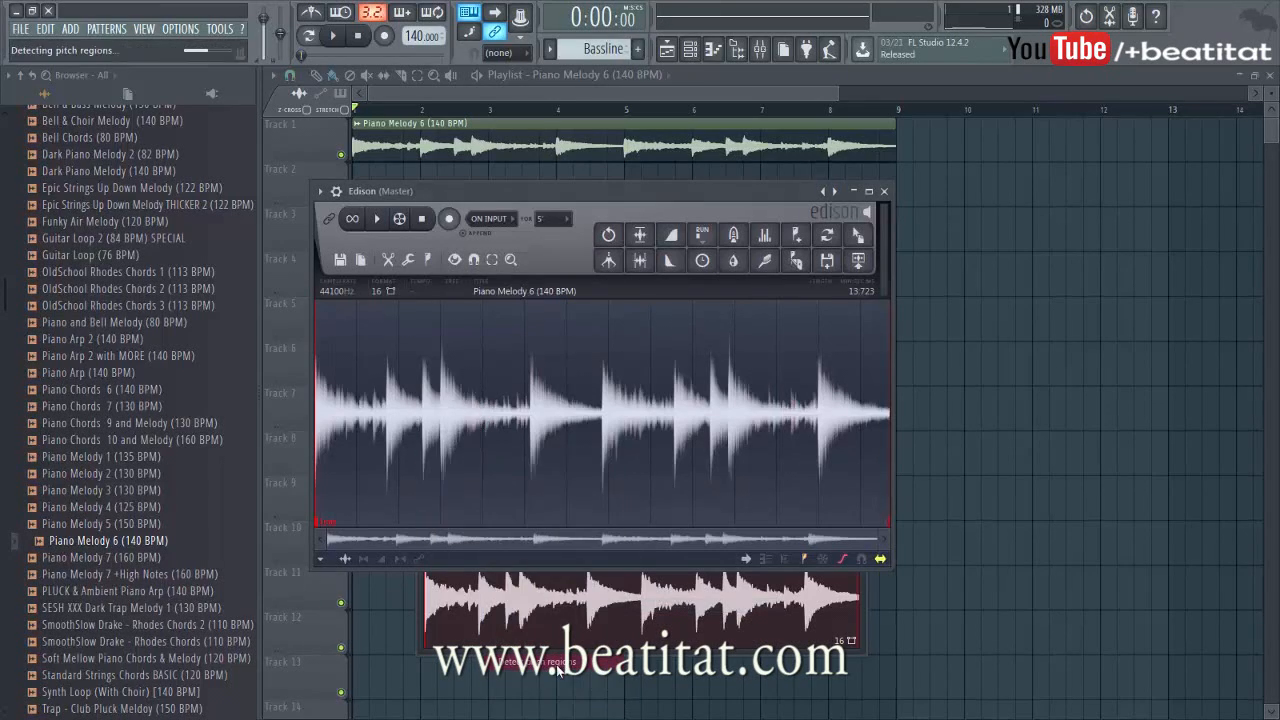
{"action": "scroll", "coordinate": [435, 447], "scroll_direction": "up", "scroll_amount": 4}
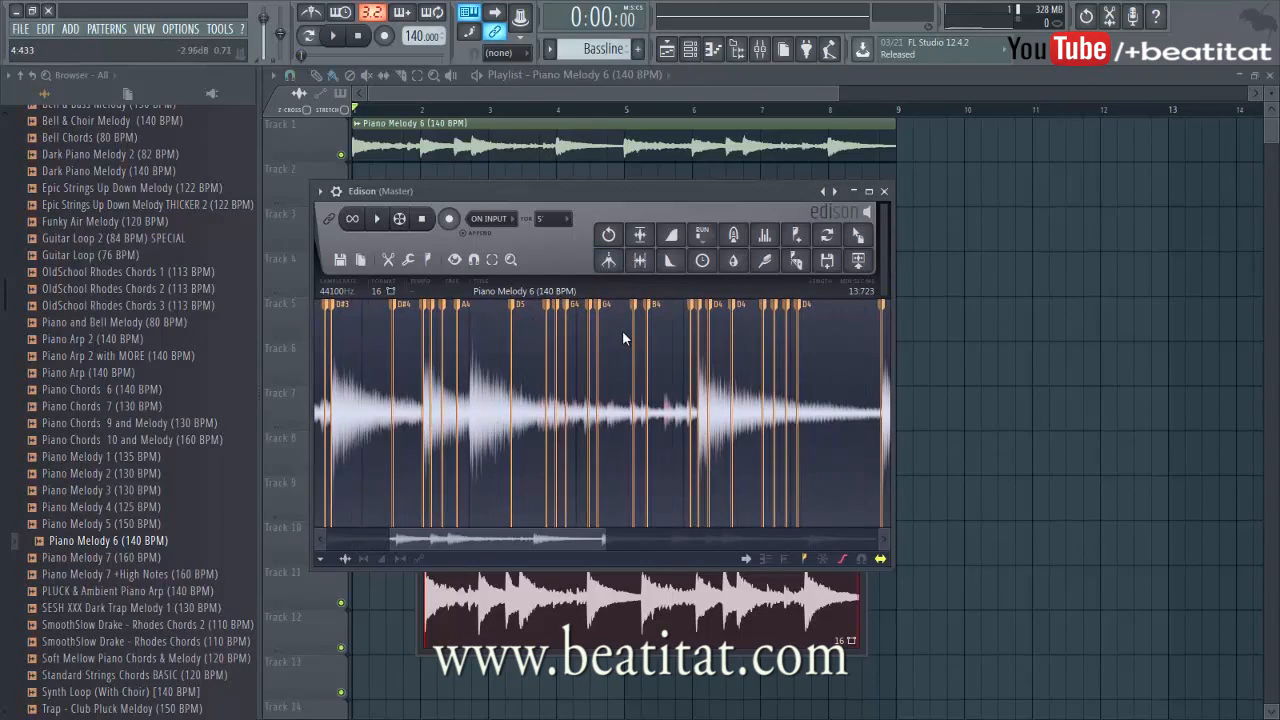
{"action": "left_click_drag", "start_coordinate": [584, 526], "coordinate": [741, 500]}
{"action": "scroll", "coordinate": [741, 500], "scroll_direction": "down", "scroll_amount": 5}
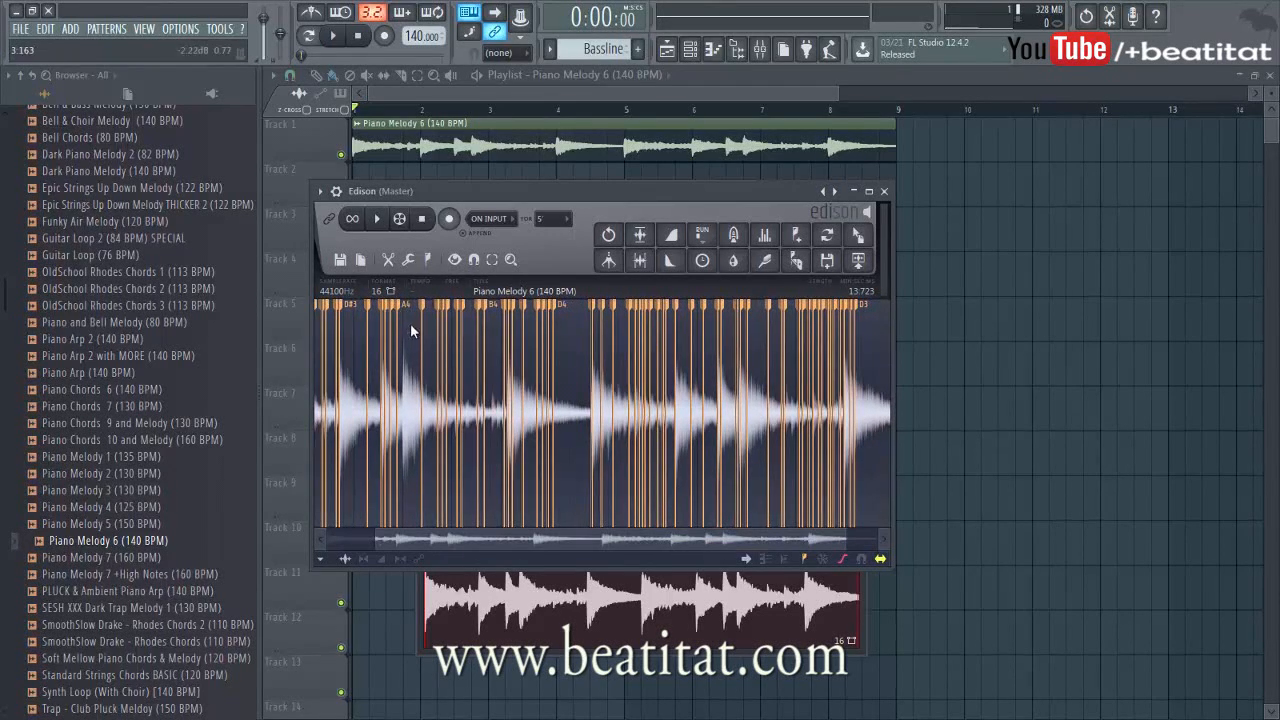
{"action": "left_click", "coordinate": [885, 192]}
Play the Bassline pattern with the loop and transpose all its notes down one octave.
{"action": "double_click", "coordinate": [483, 229]}
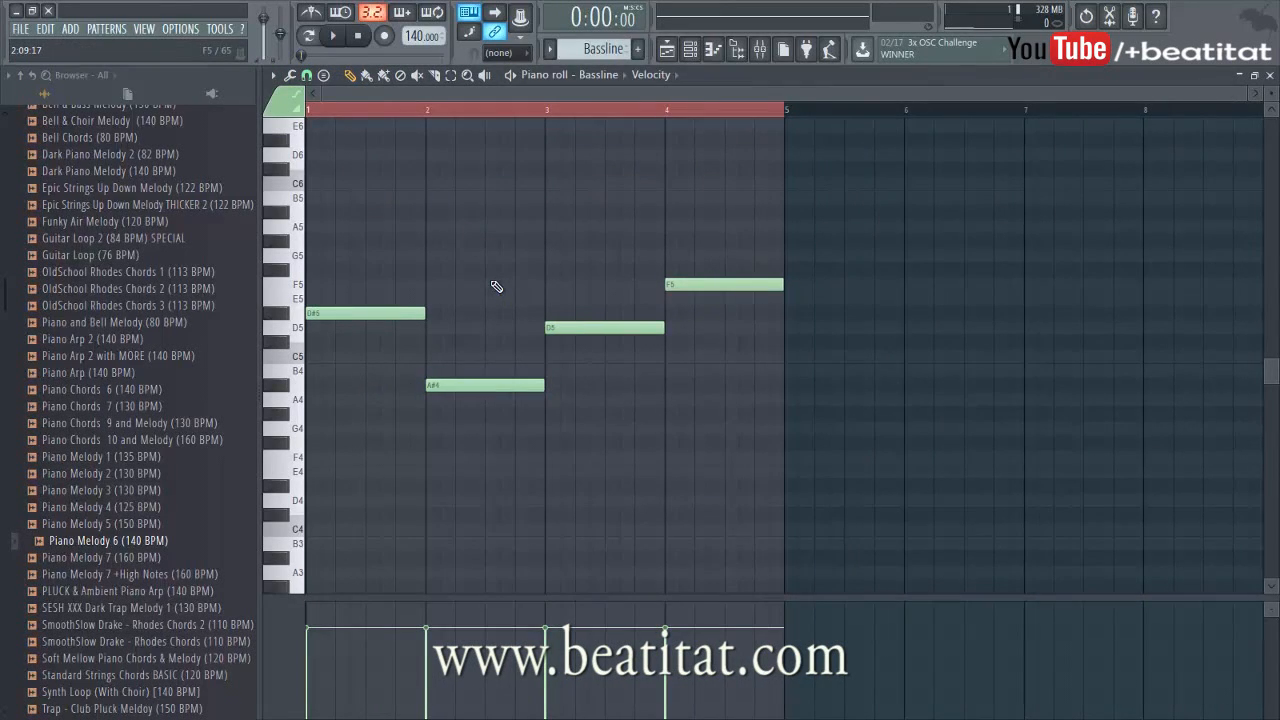
{"action": "key", "text": "space"}
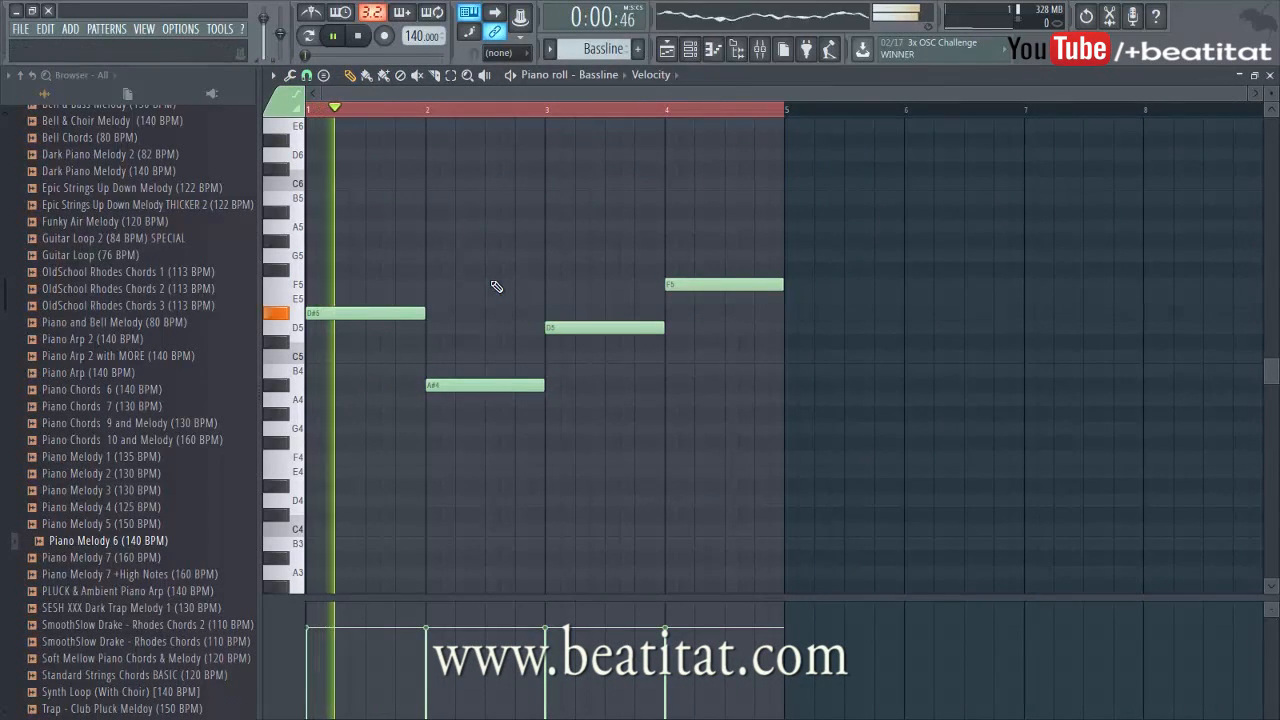
{"action": "key", "text": "ctrl+Down"}
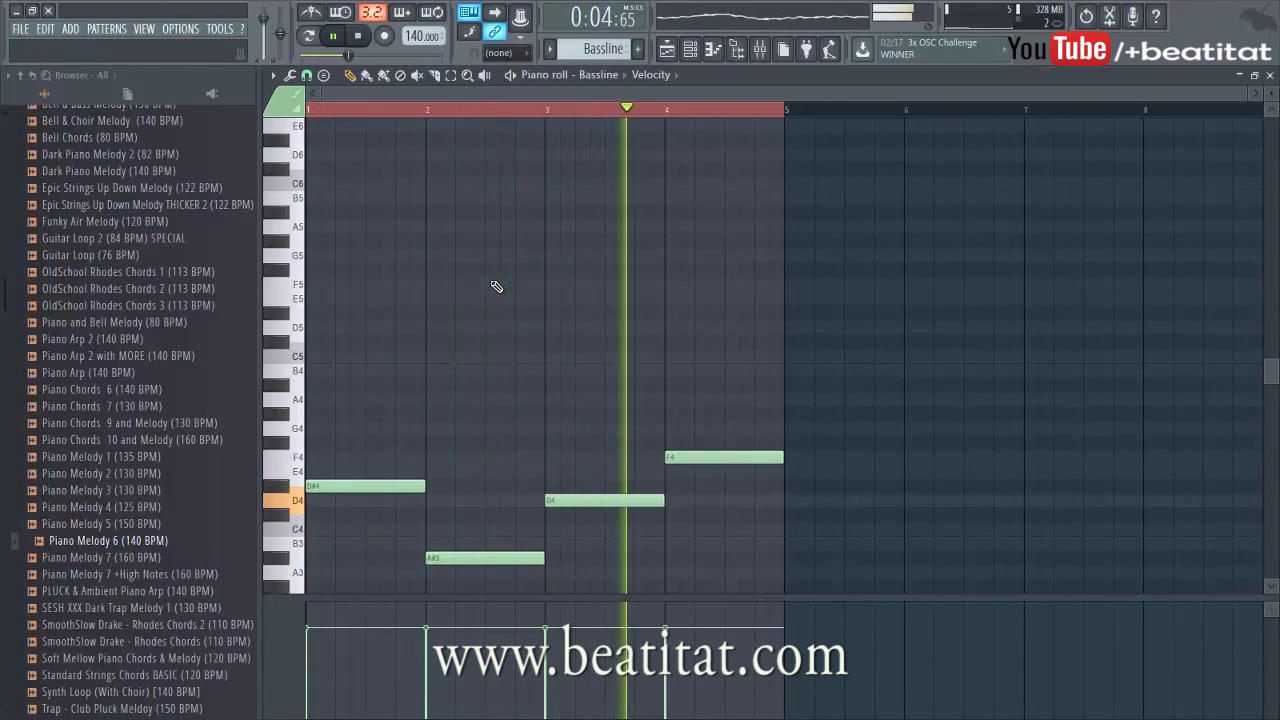
Route the Bassline's Nexus channel to mixer track 2 and lower that track's volume slightly.
{"action": "key", "text": "F5"}
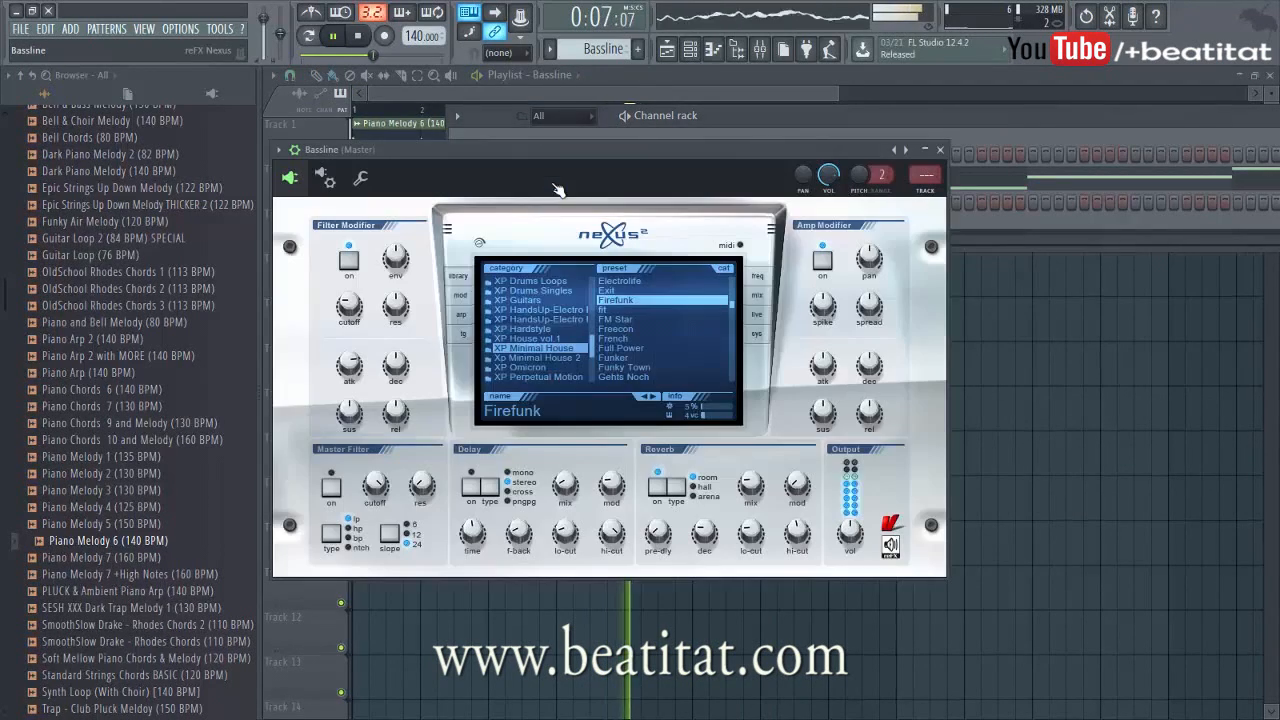
{"action": "left_click", "coordinate": [563, 177]}
{"action": "key", "text": "ctrl+l"}
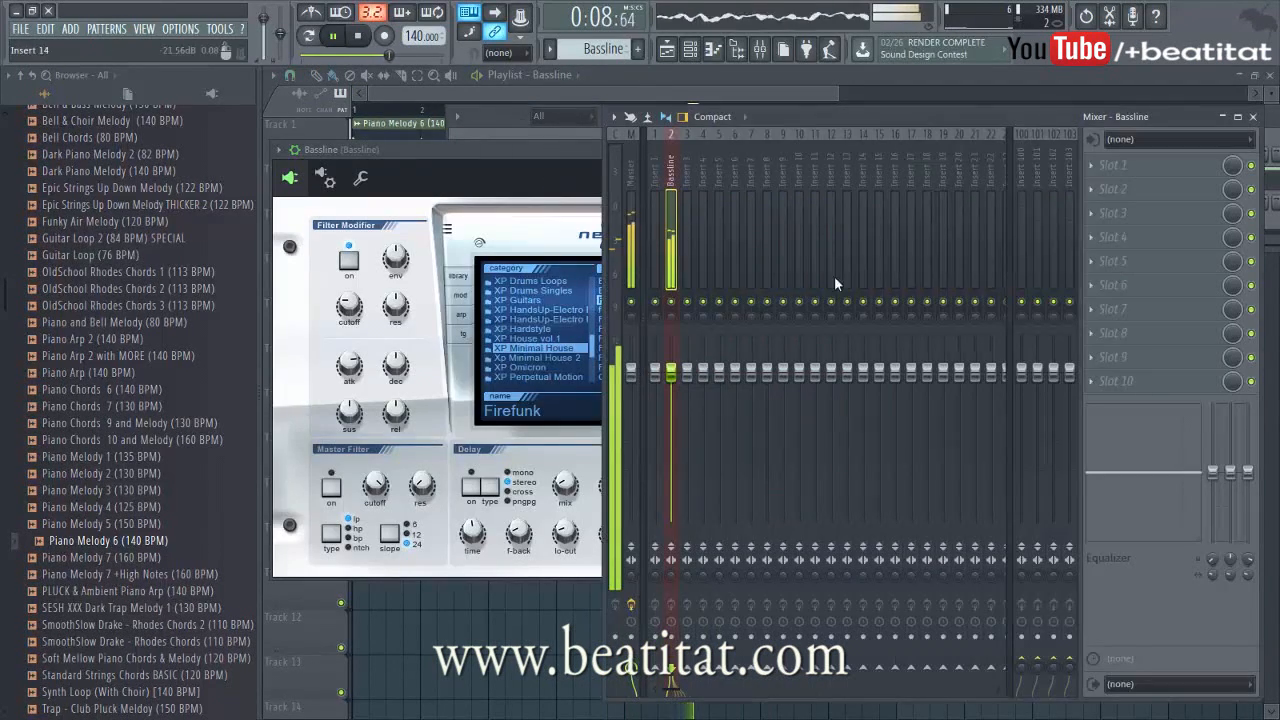
{"action": "left_click_drag", "start_coordinate": [671, 372], "coordinate": [671, 392]}
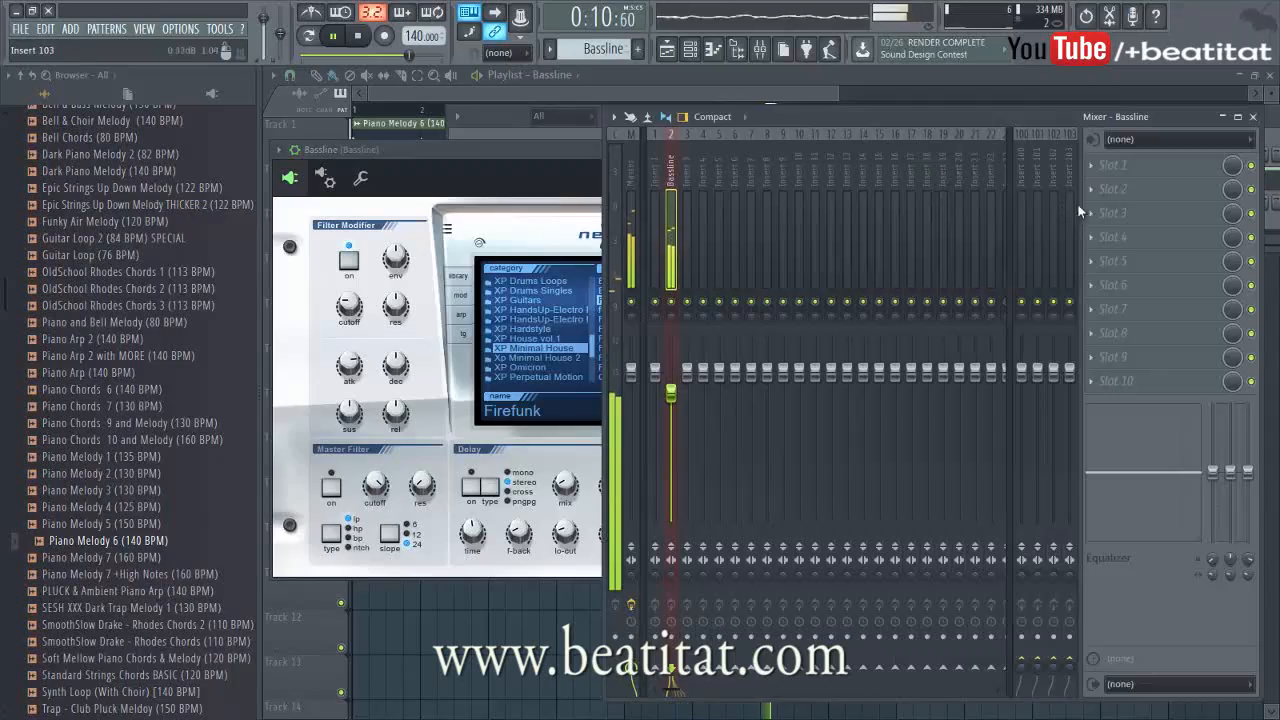
Add Fruity parametric EQ 2 to the Bassline track's first effect slot and adjust its frequency bands.
{"action": "left_click", "coordinate": [1115, 165]}
{"action": "left_click", "coordinate": [1107, 665]}
{"action": "left_click_drag", "start_coordinate": [666, 406], "coordinate": [590, 447]}
{"action": "left_click_drag", "start_coordinate": [502, 403], "coordinate": [501, 400]}
{"action": "mouse_move", "coordinate": [470, 403]}
{"action": "left_mouse_down"}
{"action": "mouse_move", "coordinate": [445, 408]}
{"action": "mouse_move", "coordinate": [482, 400]}
{"action": "left_mouse_up"}
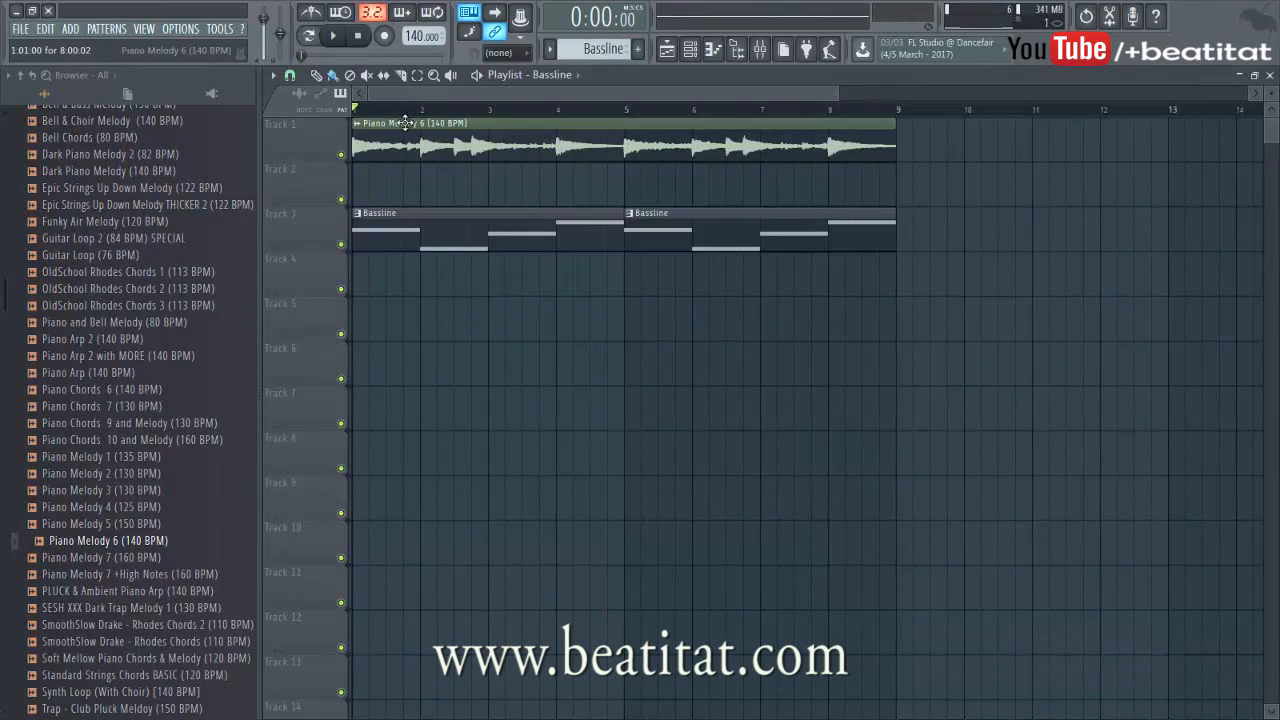
Set the Piano Melody 6 clip's time stretching mode to Auto, raise its pitch, and play it with the bassline.
{"action": "left_click", "coordinate": [405, 122]}
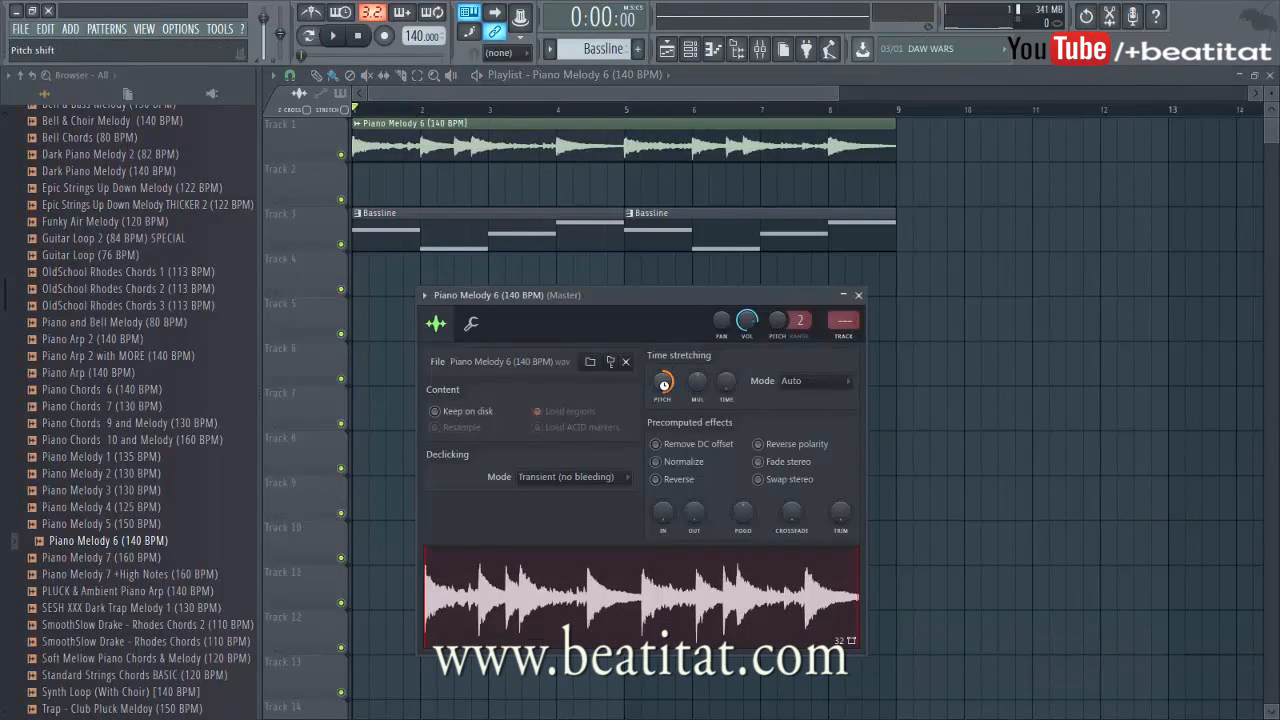
{"action": "key", "text": "space"}
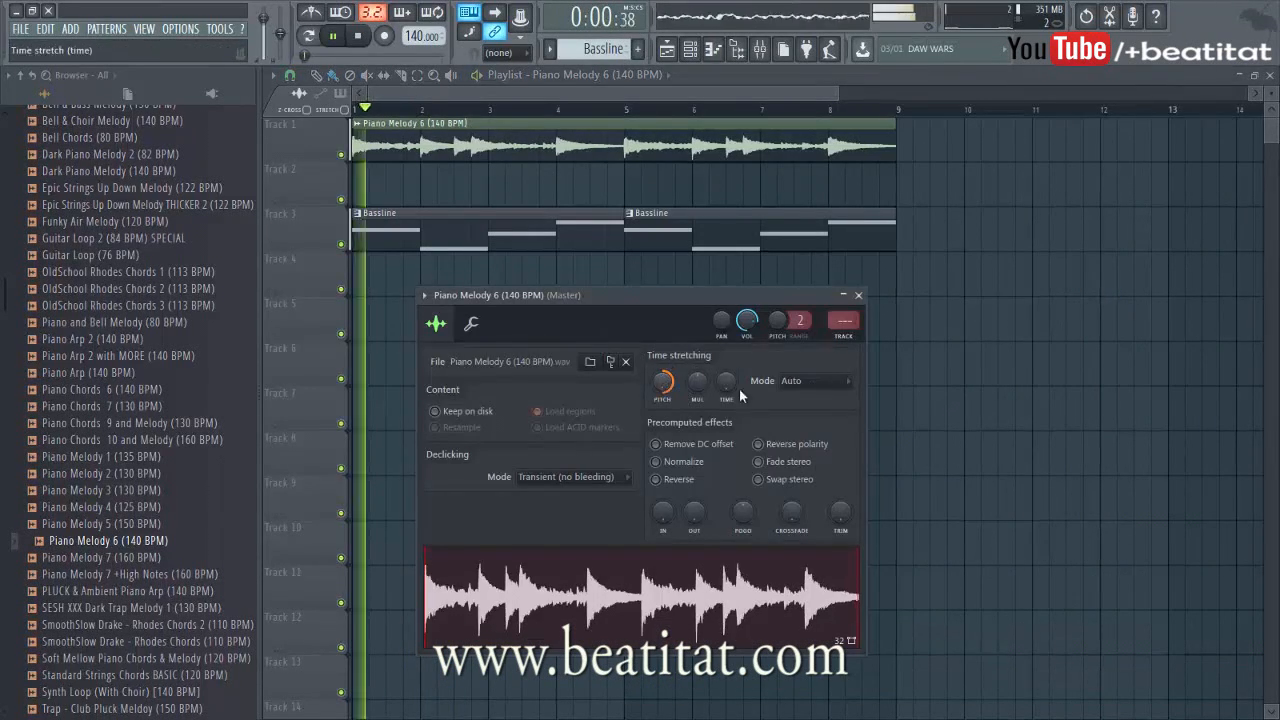
Route Piano Melody 6 to mixer track 3 and set the Bassline track's volume to about 79%.
{"action": "left_click", "coordinate": [845, 343]}
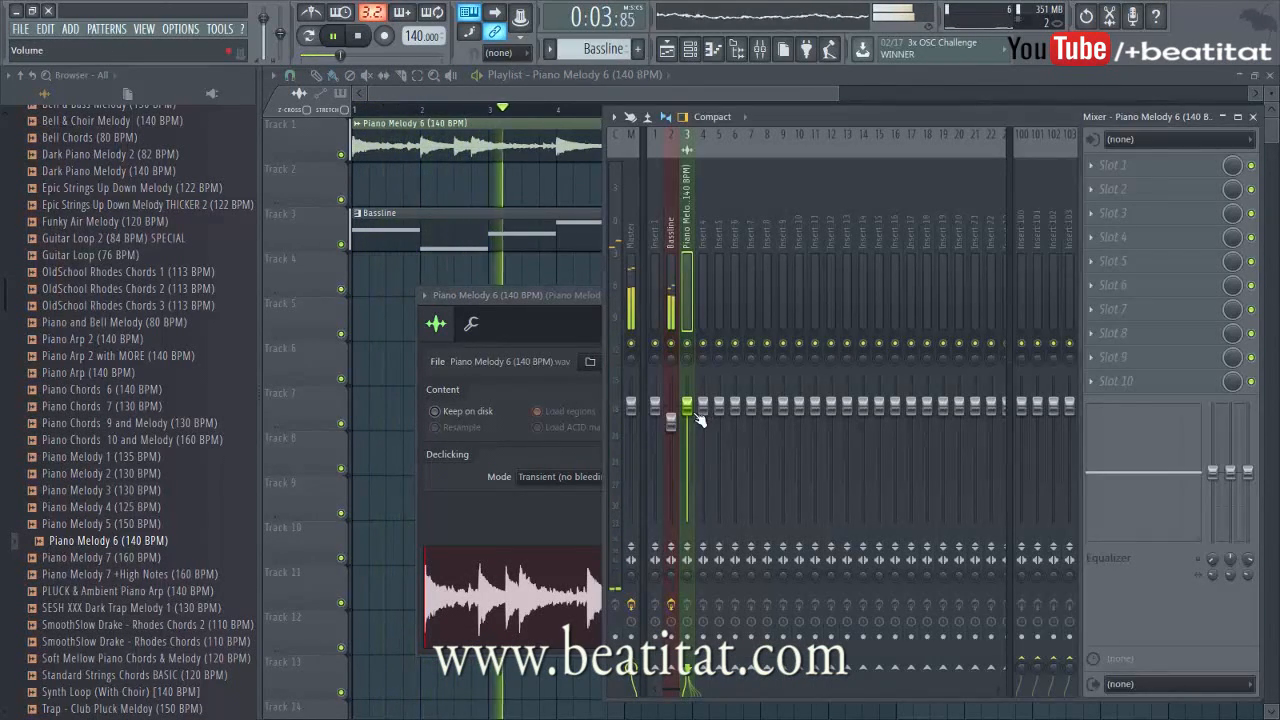
{"action": "left_click", "coordinate": [671, 425]}
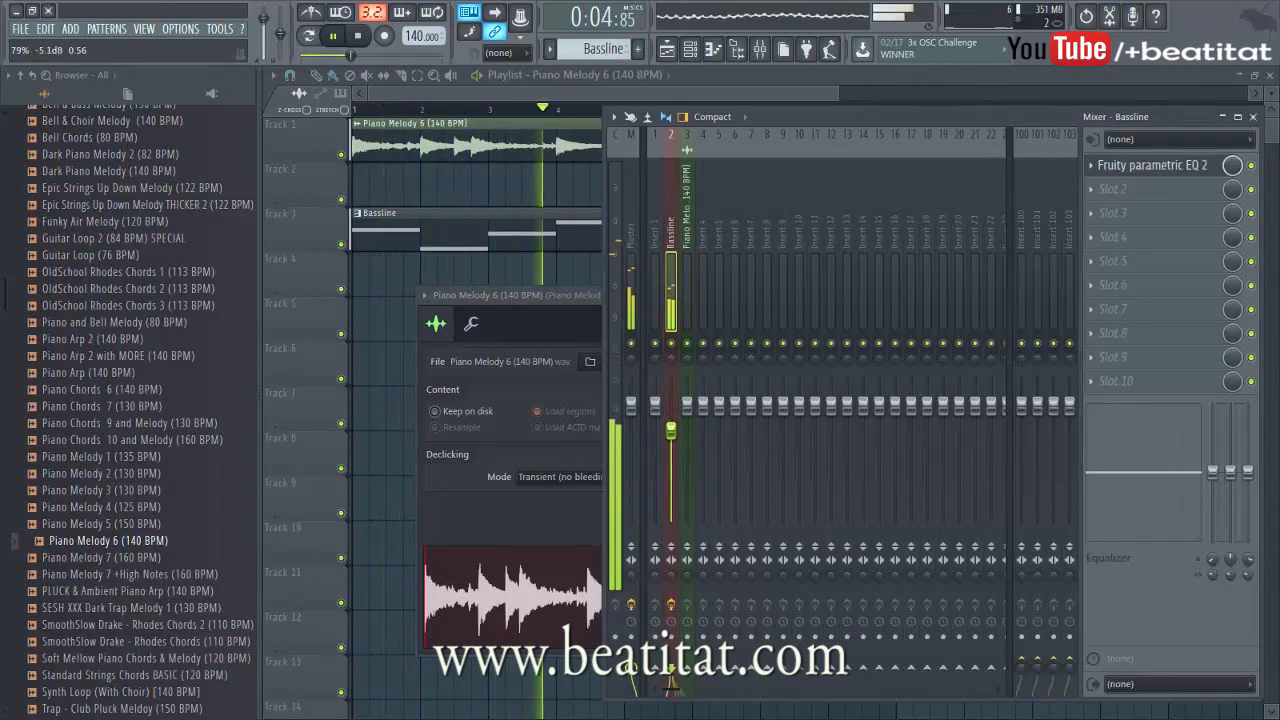
{"action": "left_click", "coordinate": [688, 285]}
{"action": "key", "text": "space"}
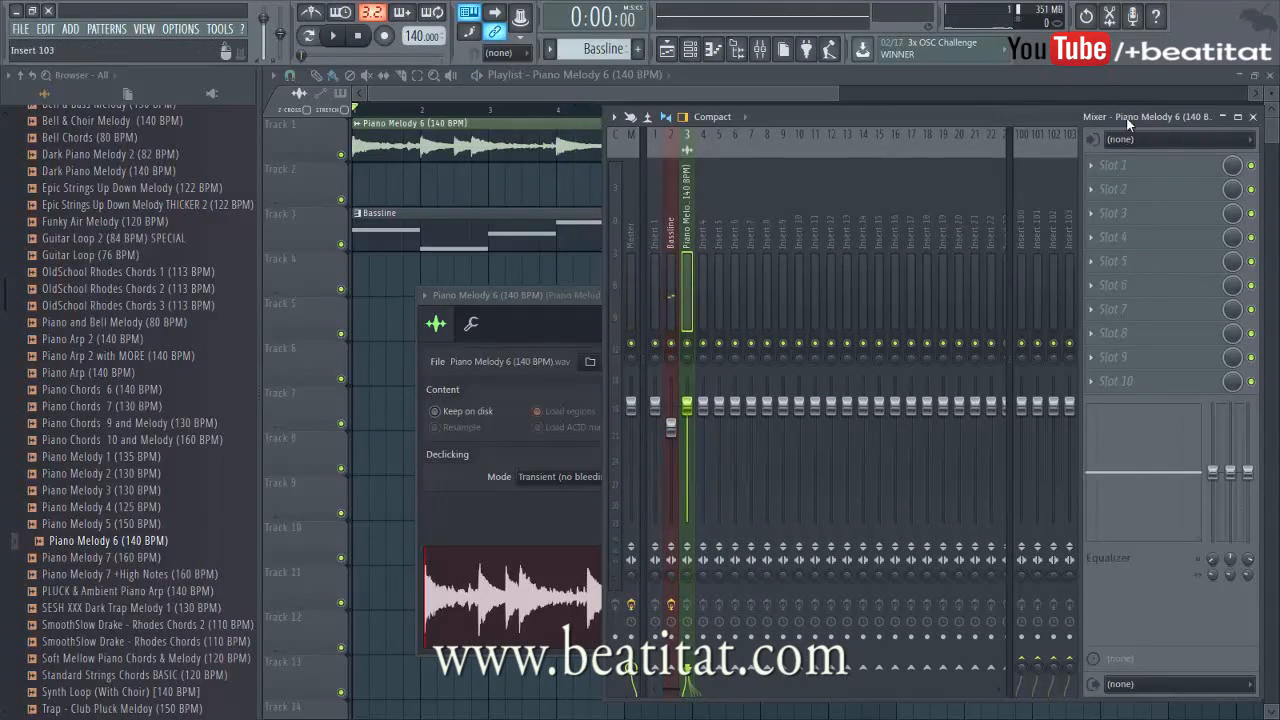
Add Gross Beat to the Piano Melody 6 track's first slot, load the Momentary preset, and audition the 1/2 Speed time effect.
{"action": "left_click", "coordinate": [1124, 163]}
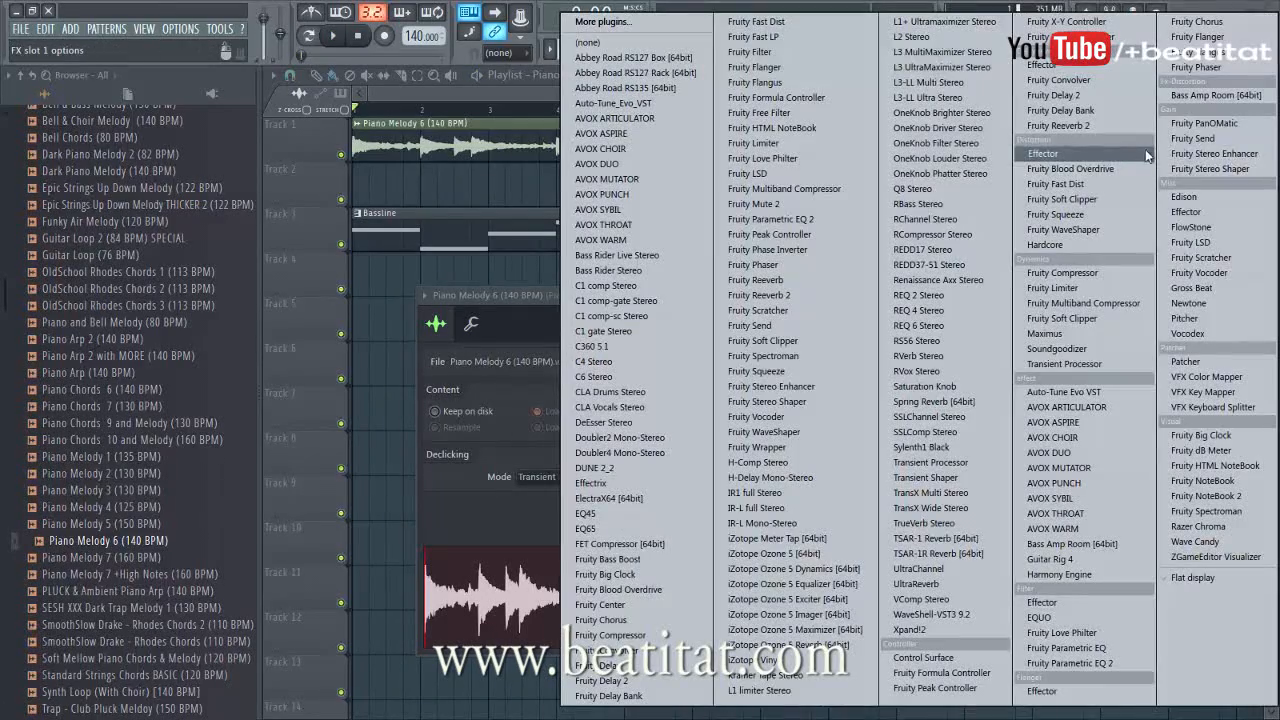
{"action": "left_click", "coordinate": [1236, 292]}
{"action": "left_click", "coordinate": [279, 150]}
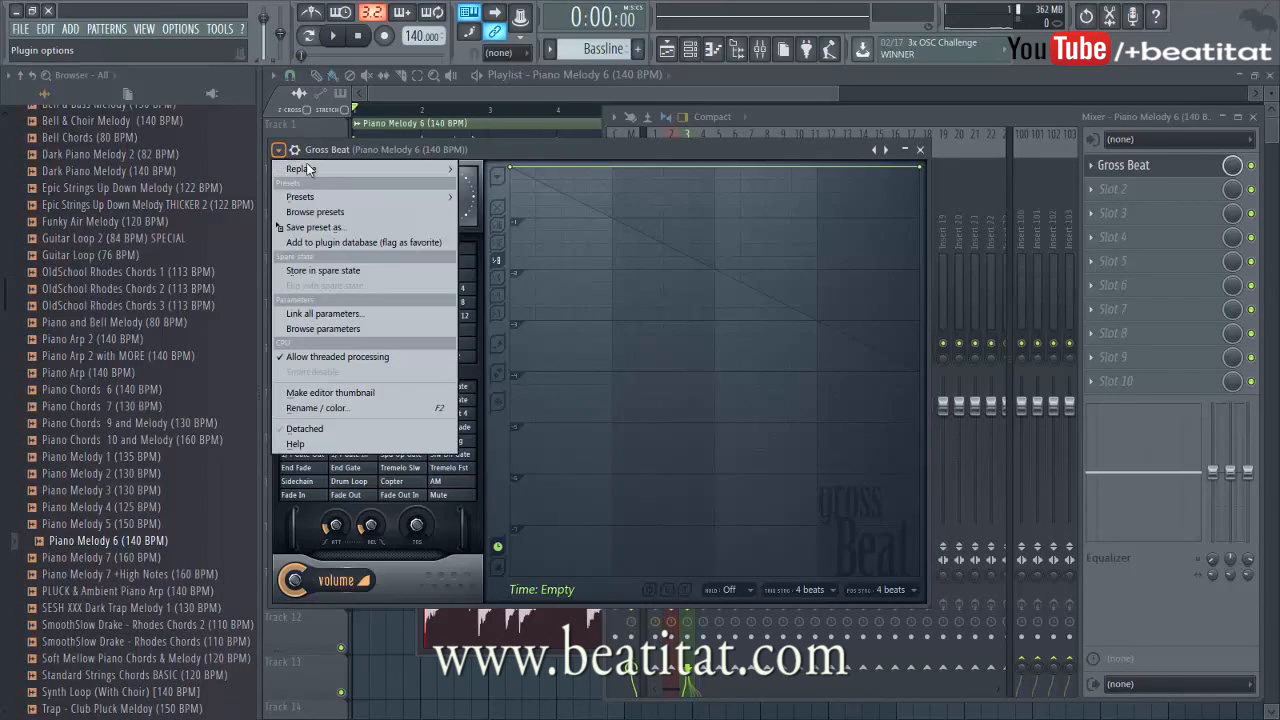
{"action": "mouse_move", "coordinate": [345, 204]}
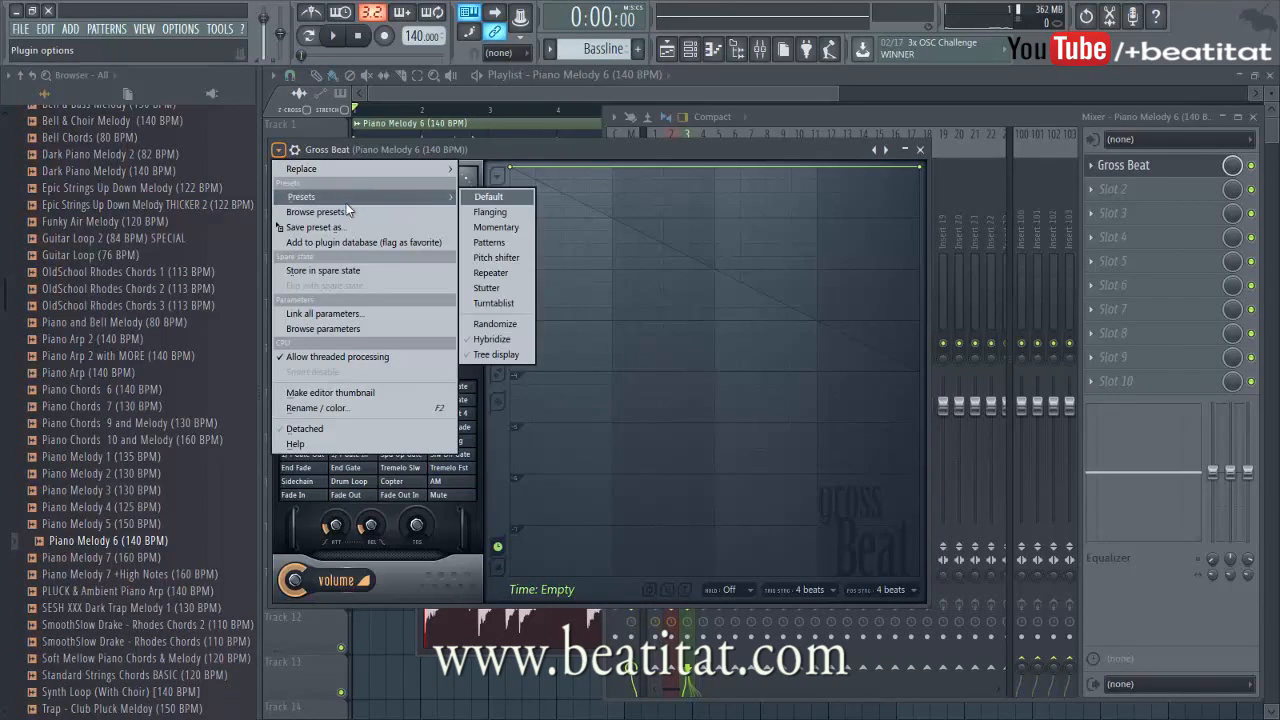
{"action": "left_click", "coordinate": [504, 233]}
{"action": "left_click", "coordinate": [397, 343]}
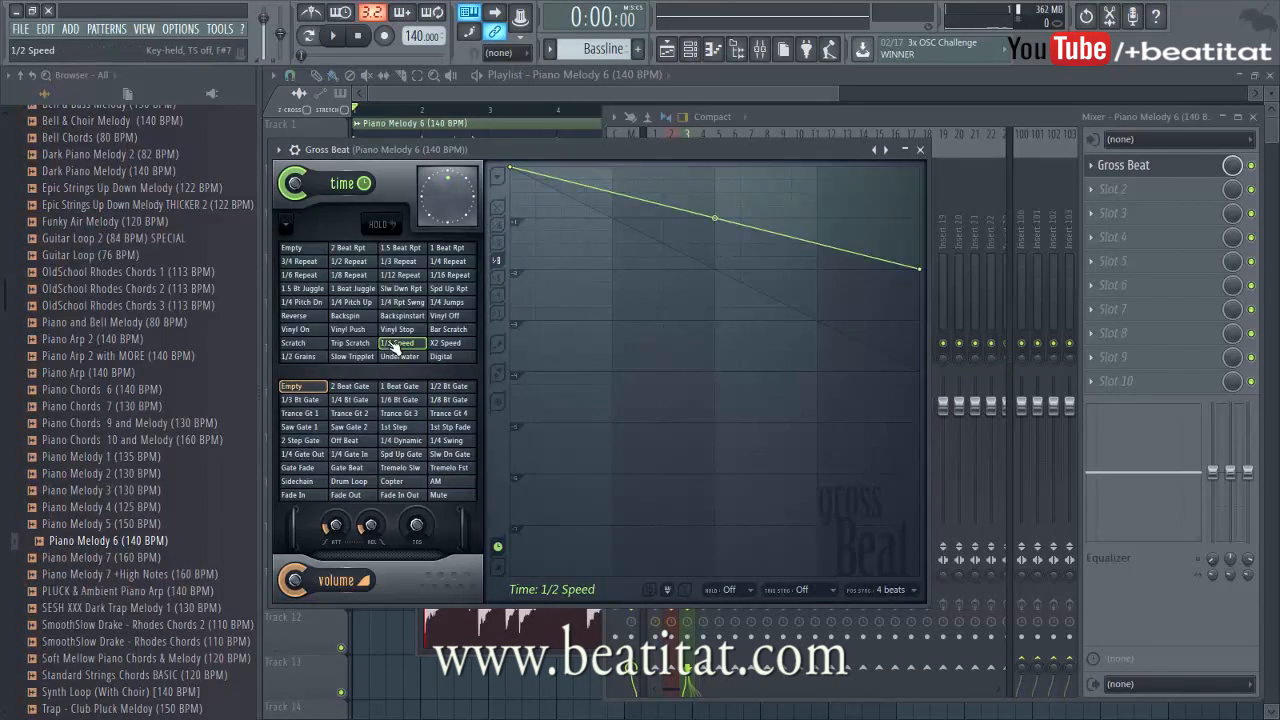
{"action": "key", "text": "space"}
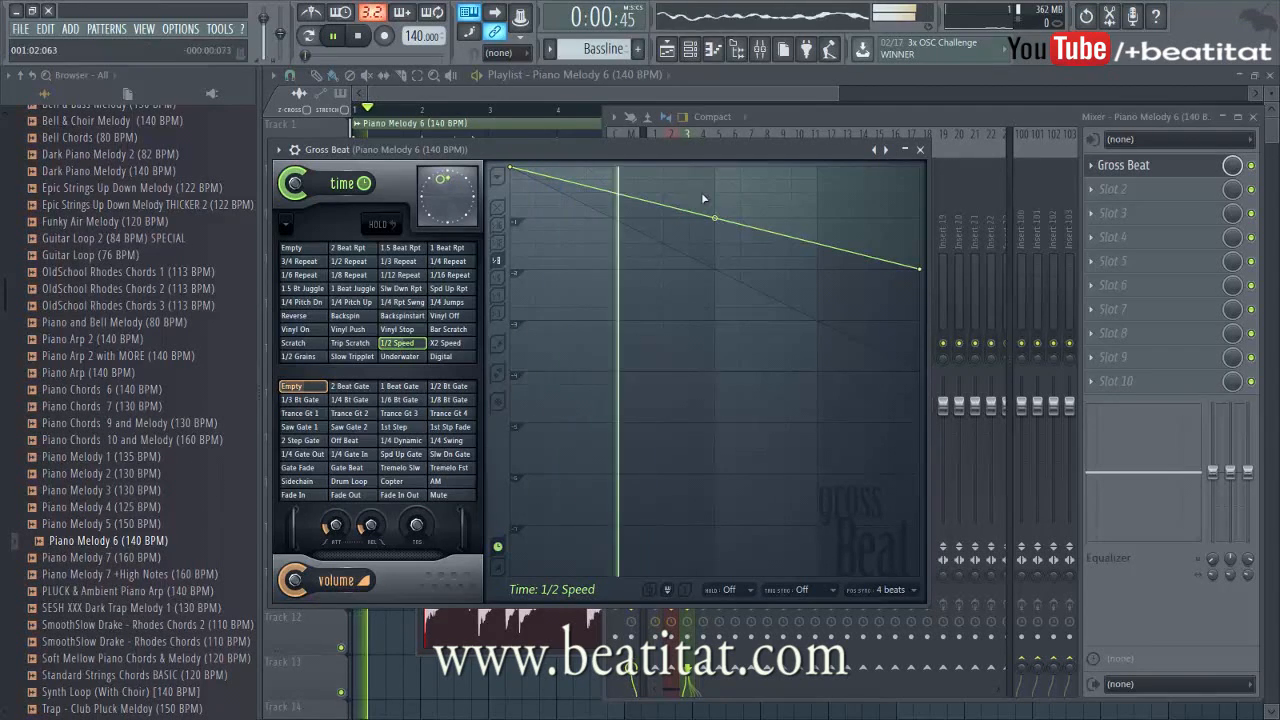
{"action": "left_click", "coordinate": [920, 149]}
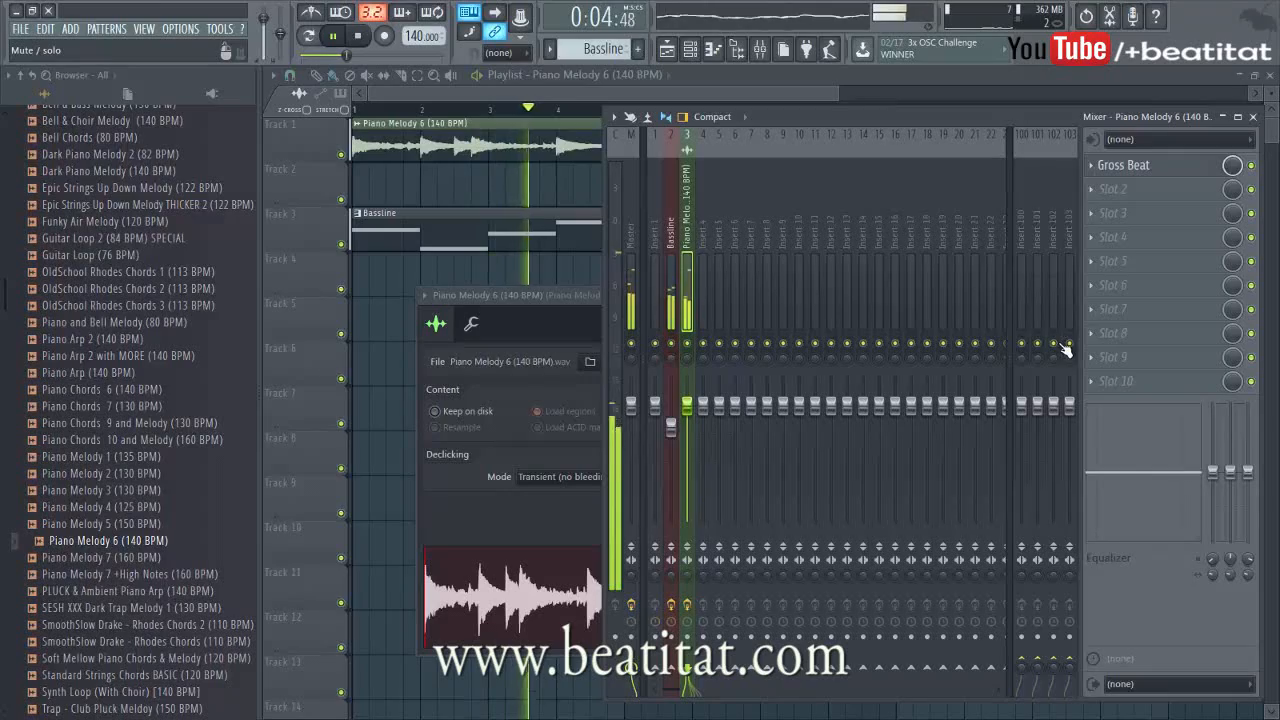
Add Fruity delay 2 to the Piano Melody 6 track's second slot and reduce its mix level to about 29%.
{"action": "left_click", "coordinate": [1122, 191]}
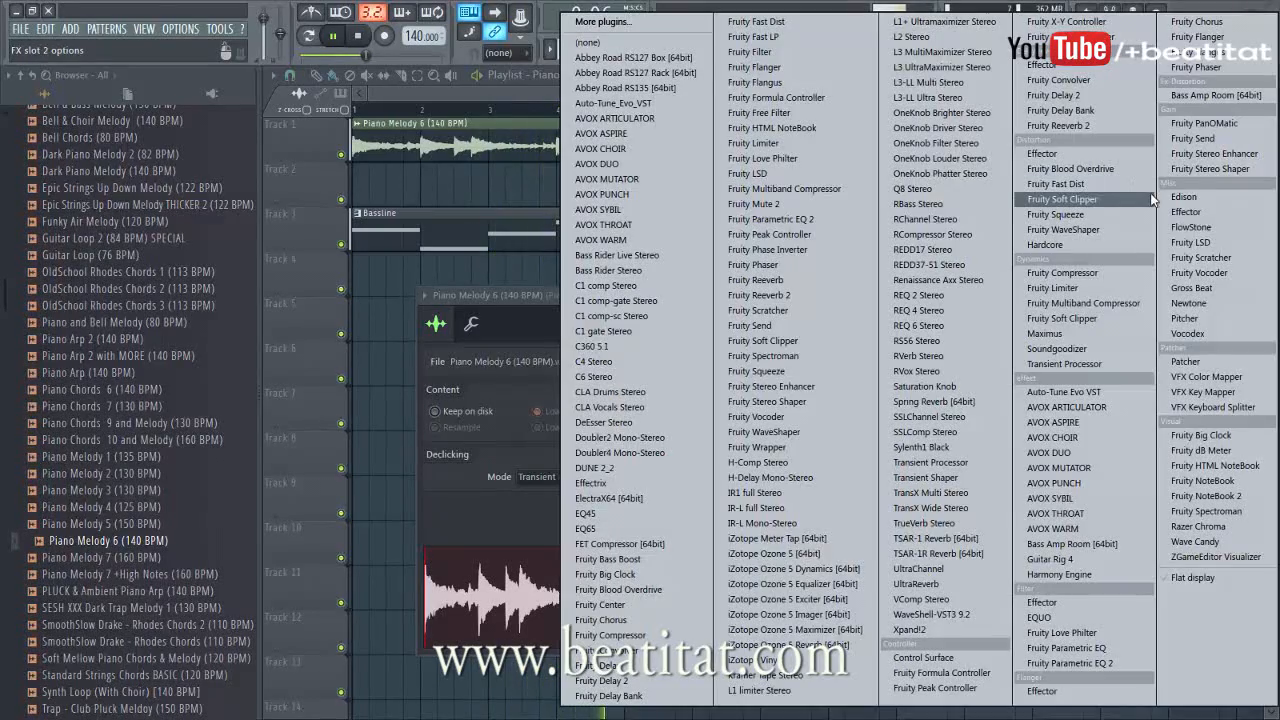
{"action": "left_click", "coordinate": [1133, 95]}
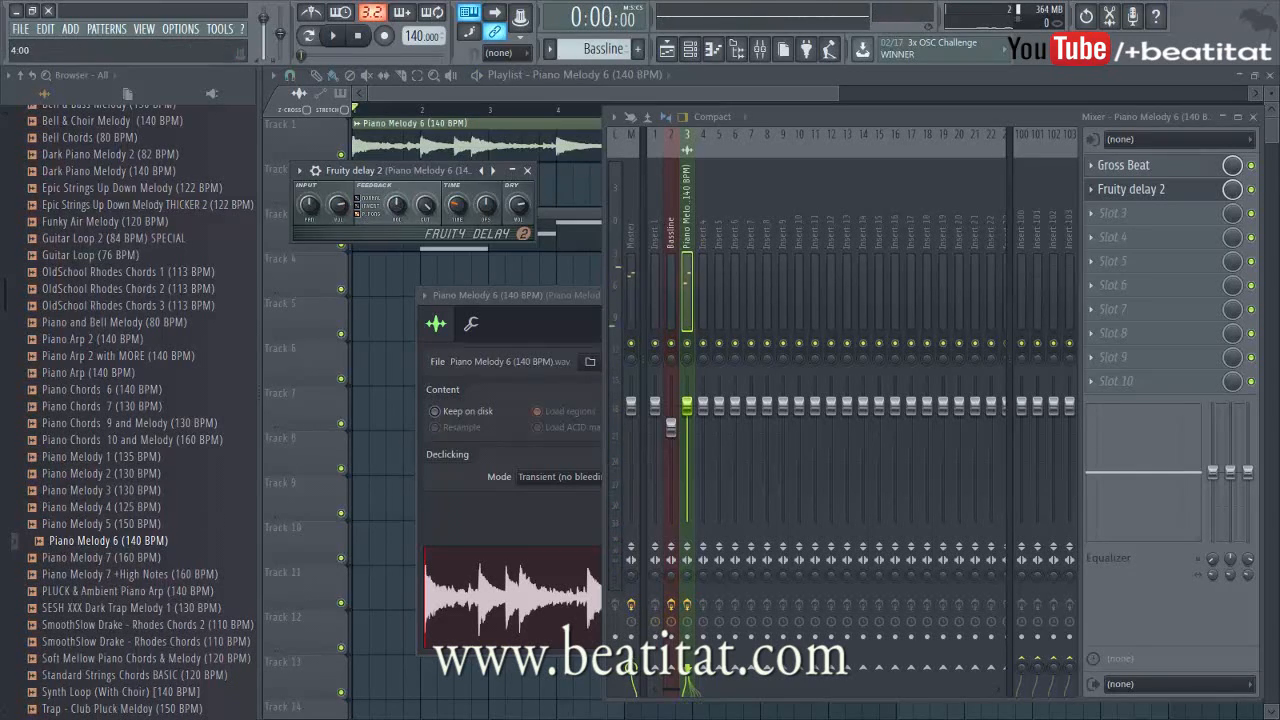
{"action": "left_click", "coordinate": [527, 171]}
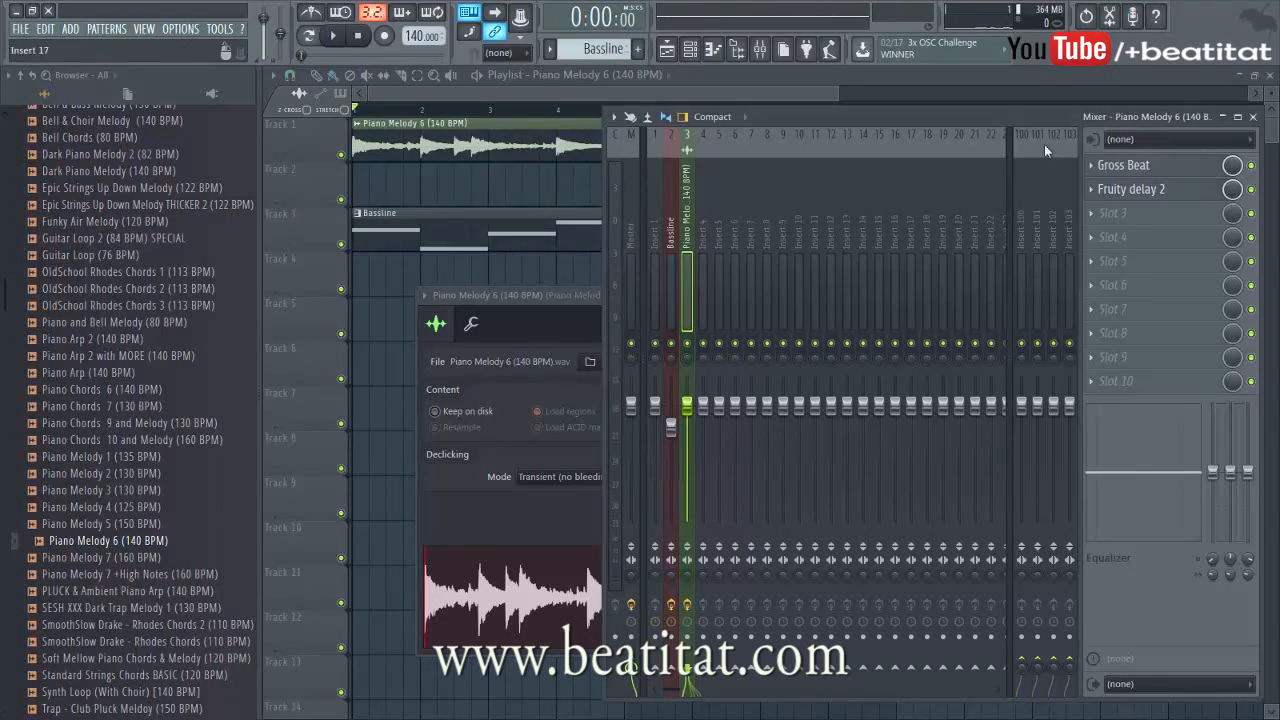
{"action": "key", "text": "space"}
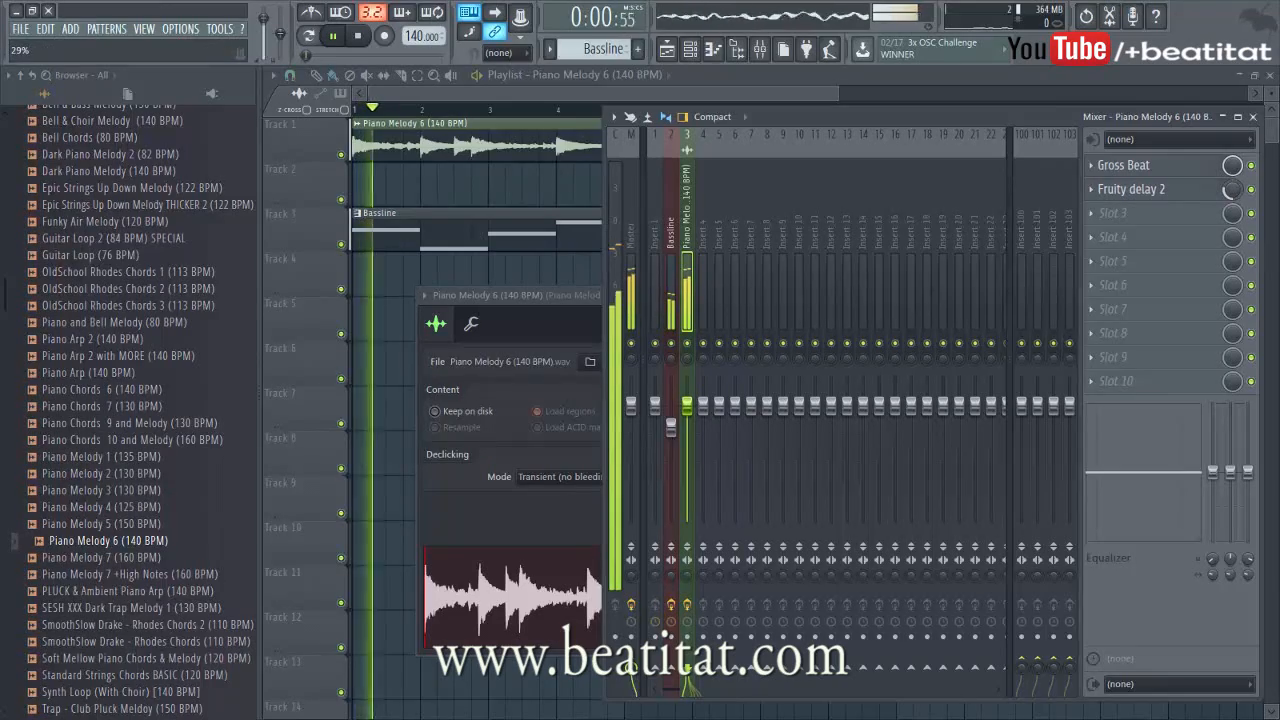
Add Fruity Reeverb 2 to the Piano Melody 6 track's third slot and bypass Gross Beat.
{"action": "left_click", "coordinate": [1112, 213]}
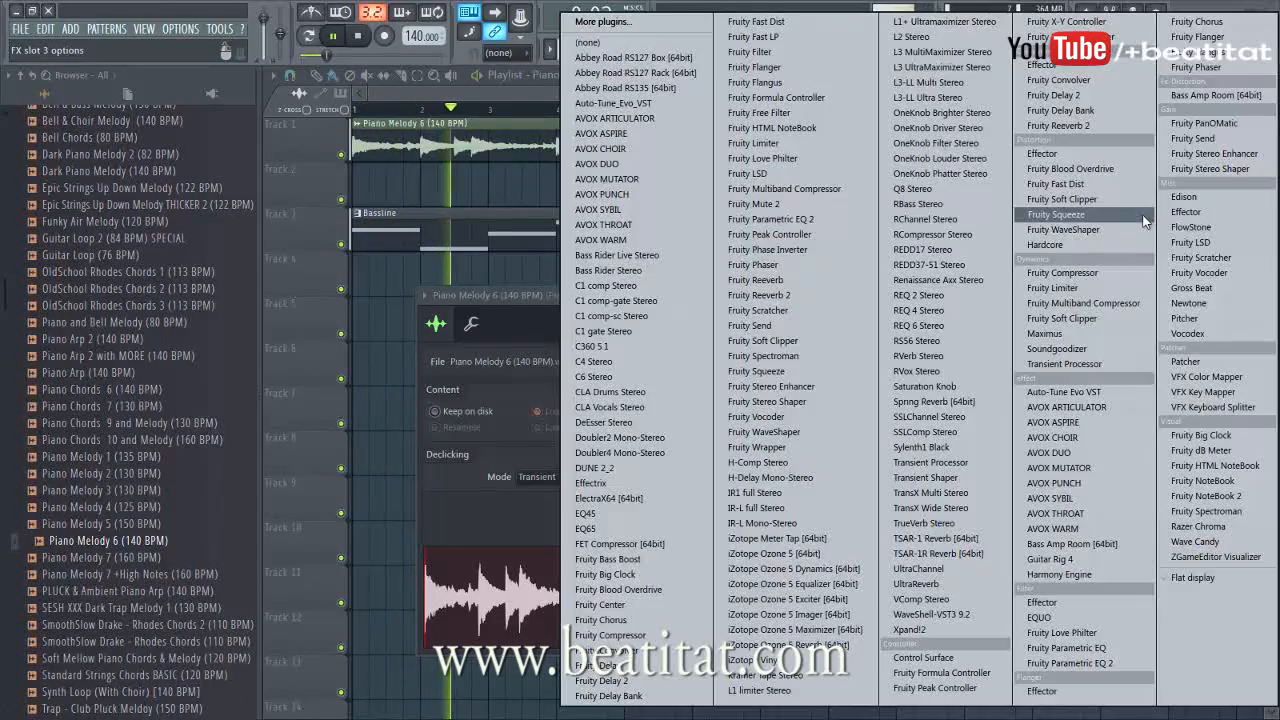
{"action": "left_click", "coordinate": [1090, 214]}
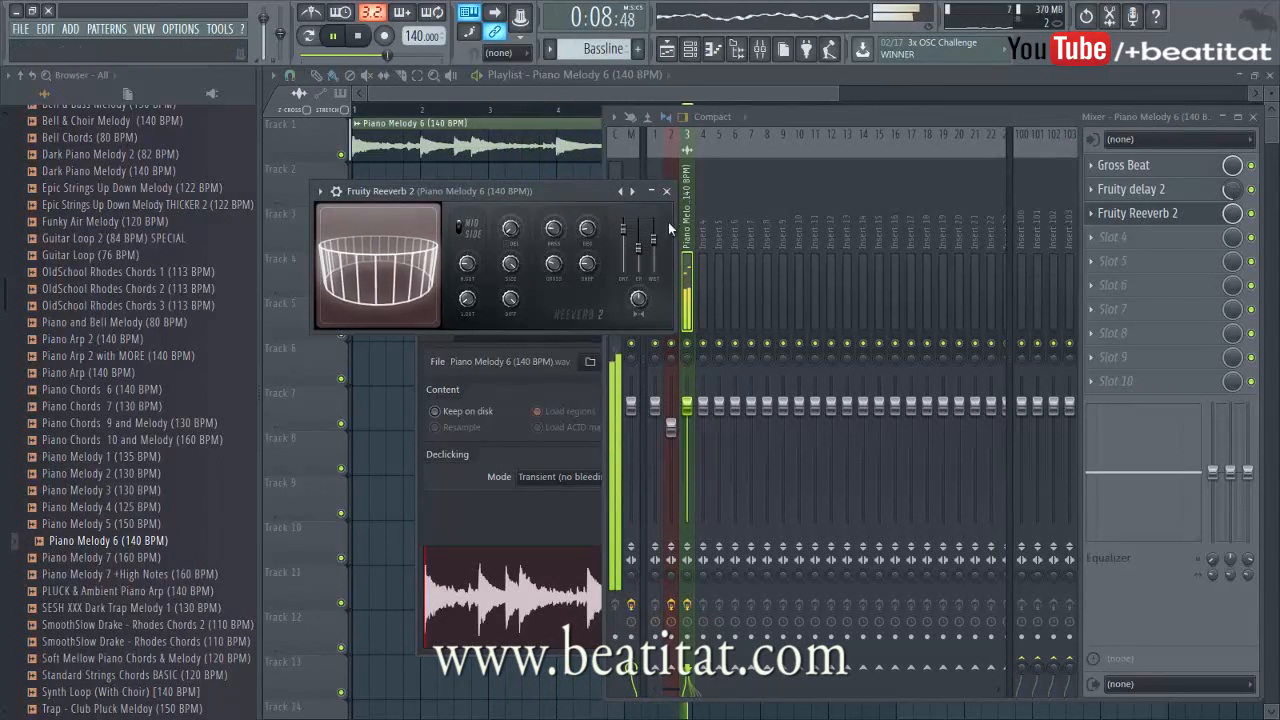
{"action": "left_click", "coordinate": [667, 191]}
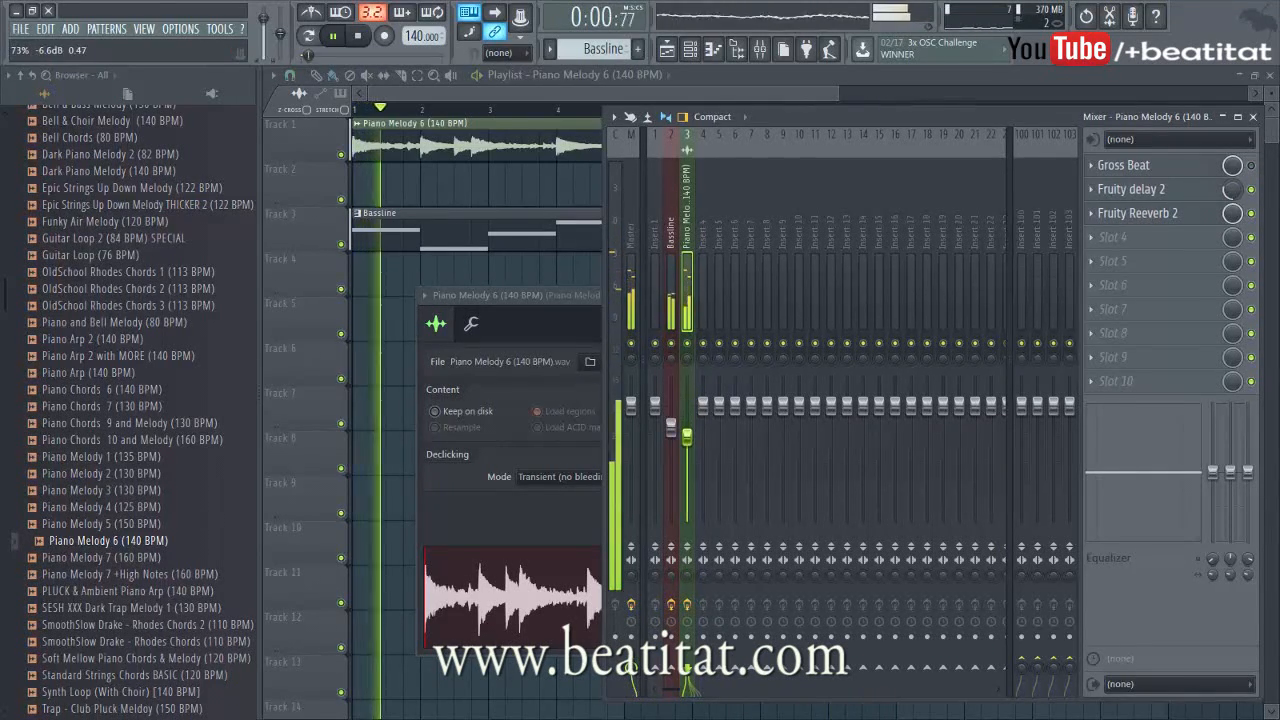
Balance the two mixer tracks during playback, lowering Piano Melody 6 and setting the Bassline volume to about 85%.
{"action": "left_click", "coordinate": [671, 430]}
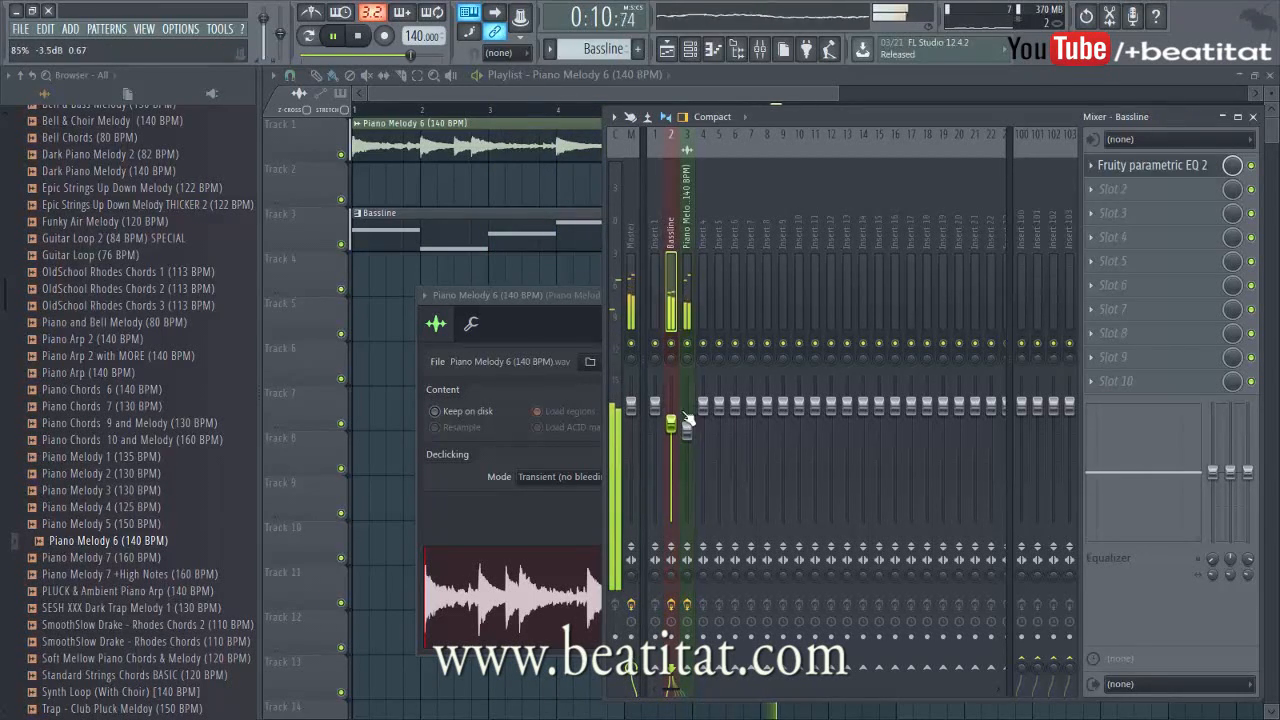
{"action": "left_click", "coordinate": [688, 290]}
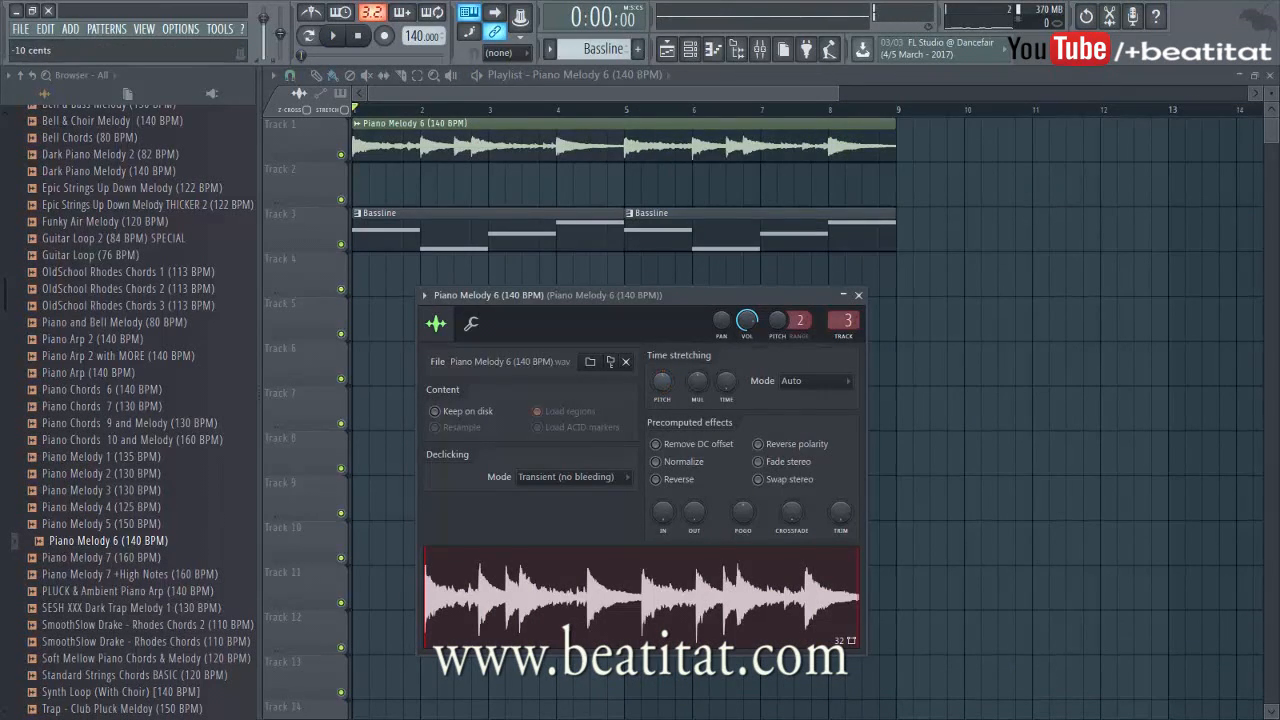
Reset the Piano Melody 6 clip's pitch shift, reverse the sample, and play it with the bassline.
{"action": "right_click", "coordinate": [664, 387]}
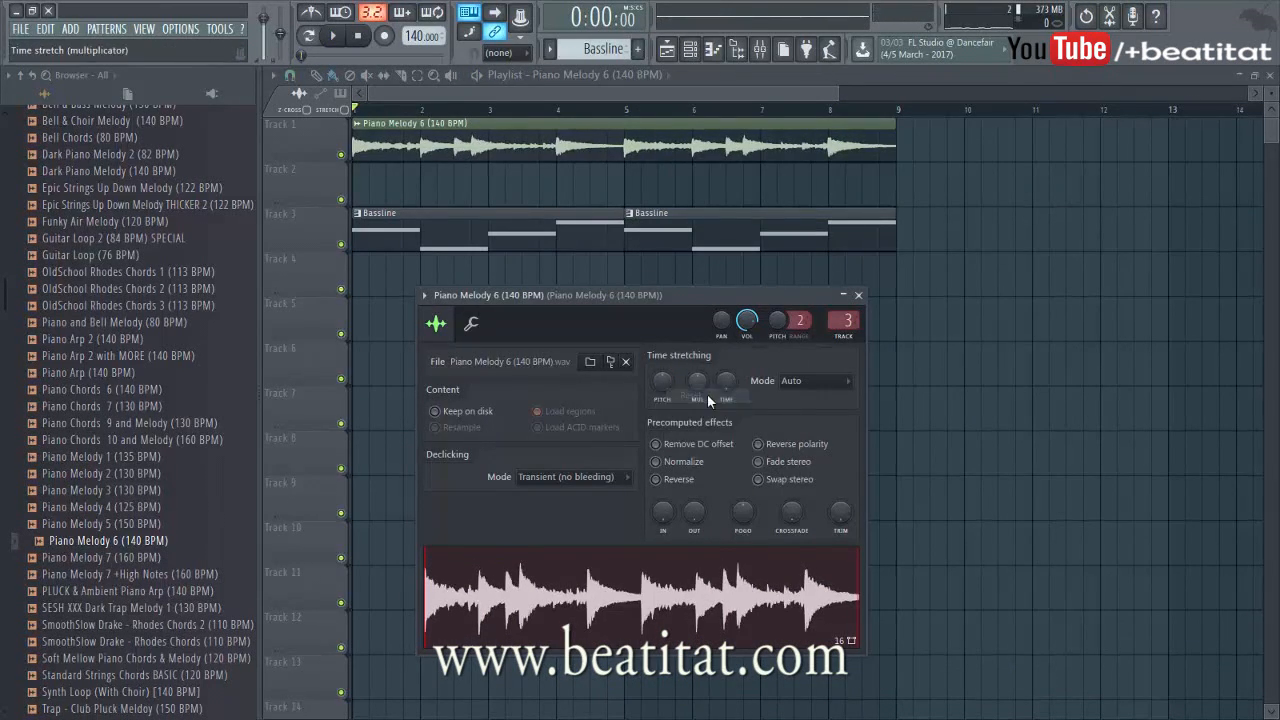
{"action": "left_click", "coordinate": [677, 479]}
{"action": "key", "text": "space"}
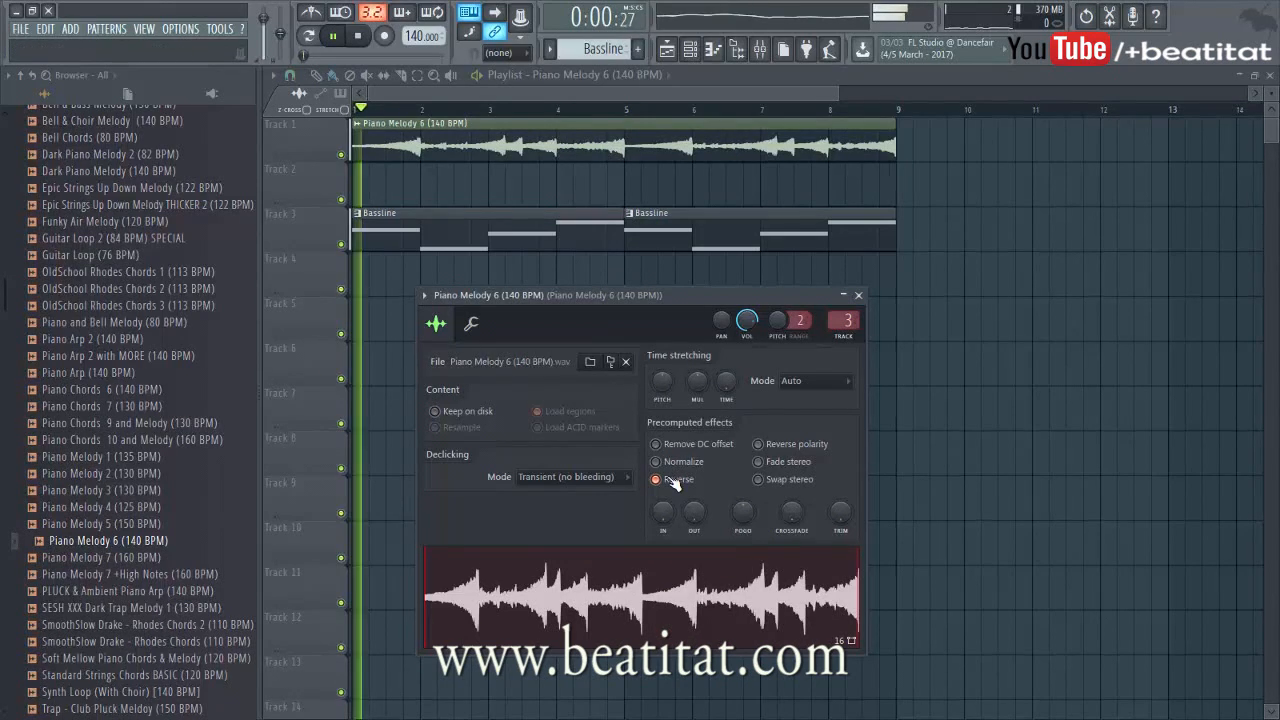
Close the Piano Melody 6 sample settings and lower its mixer track volume to 72%.
{"action": "left_click", "coordinate": [858, 296]}
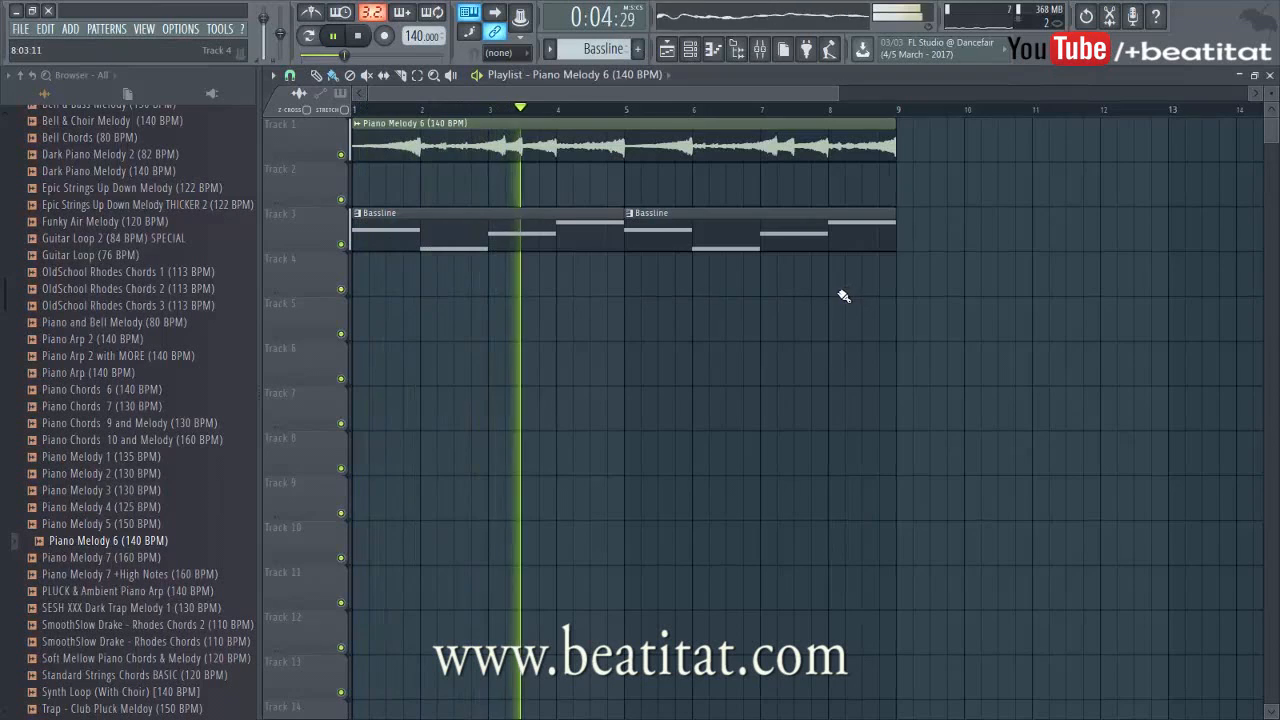
{"action": "scroll", "coordinate": [663, 125], "scroll_direction": "down", "scroll_amount": 3}
{"action": "key", "text": "F9"}
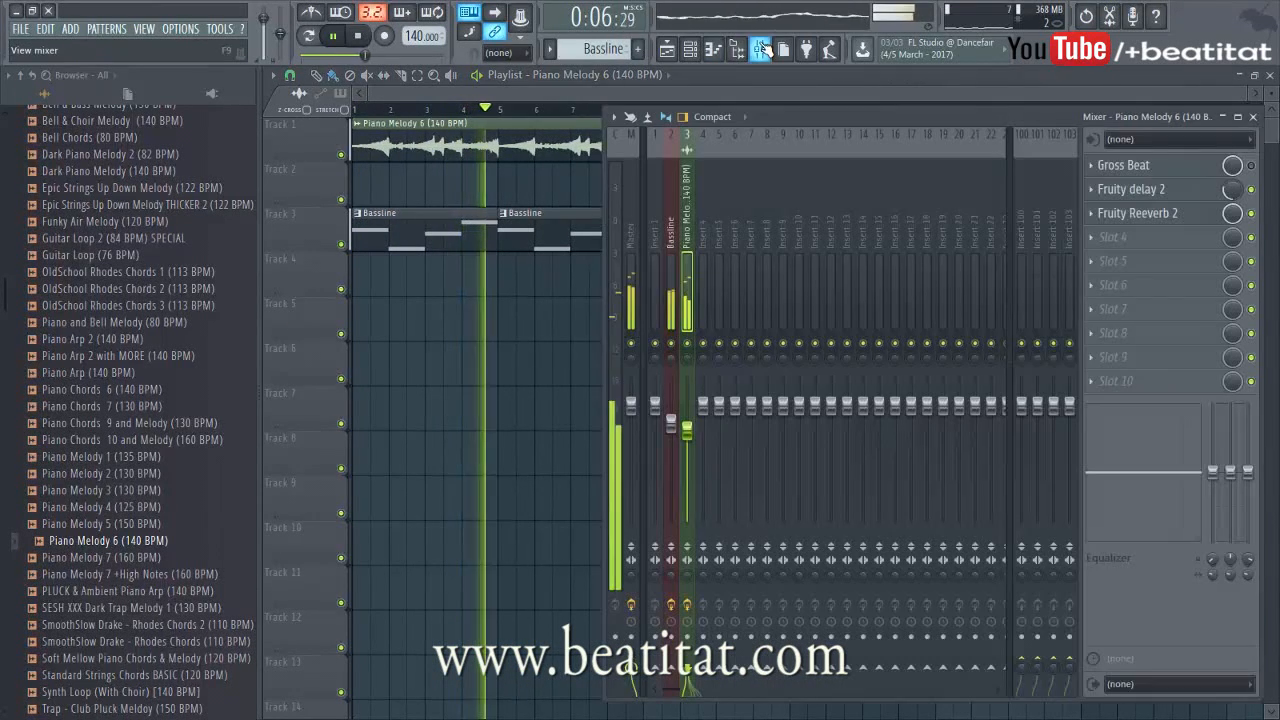
{"action": "left_click_drag", "start_coordinate": [687, 428], "coordinate": [687, 437]}
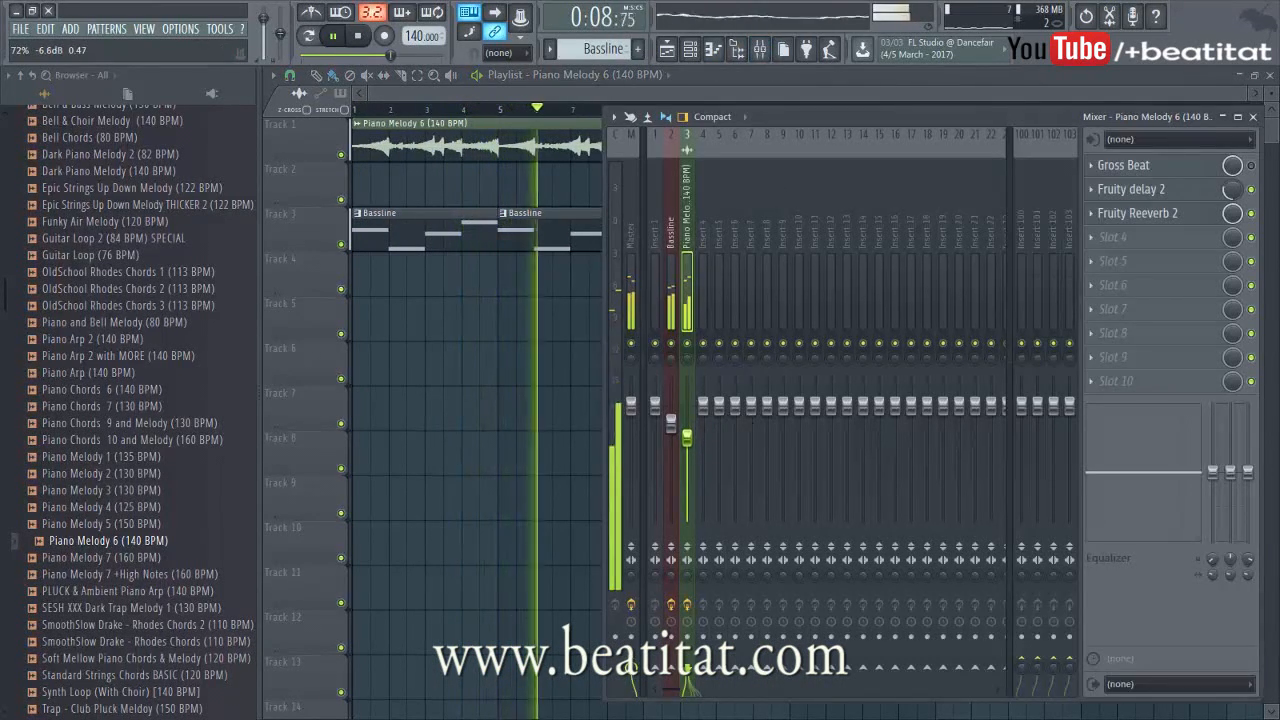
Add Fruity parametric EQ 2 to the Piano Melody 6 track's fourth slot, shaping it with a low cut and softened highs.
{"action": "left_click", "coordinate": [1118, 238]}
{"action": "left_click", "coordinate": [1115, 664]}
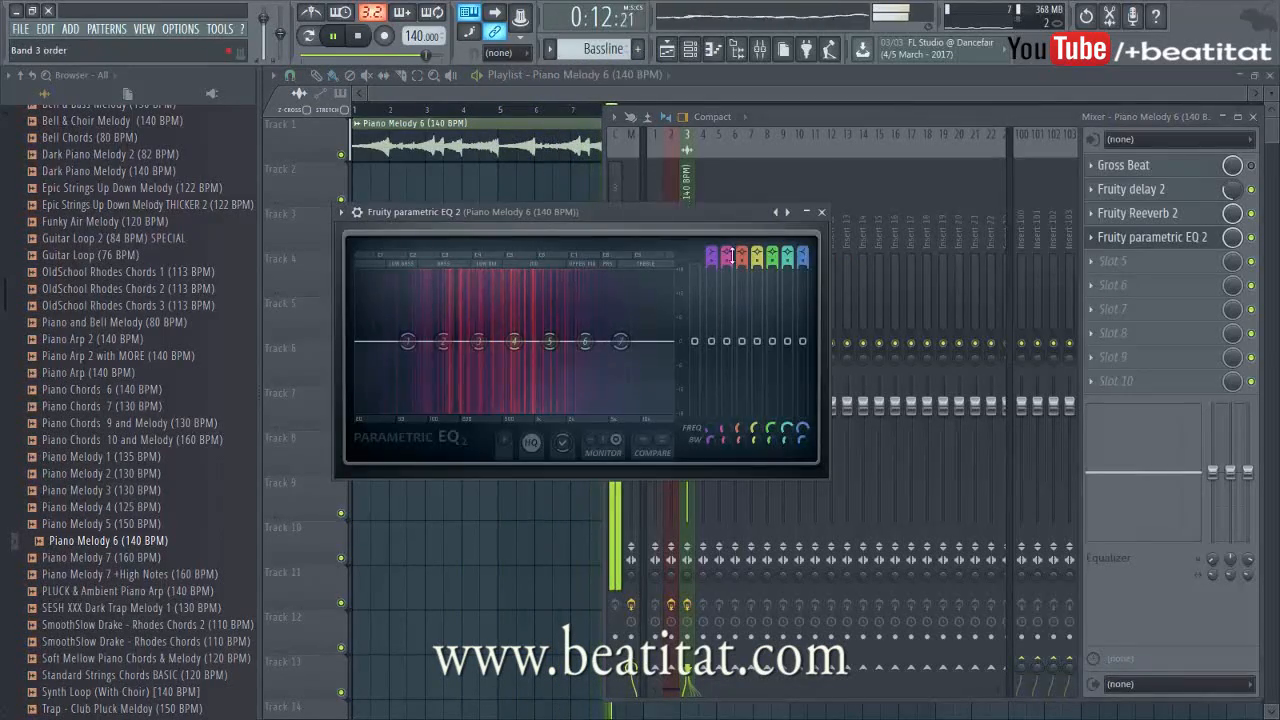
{"action": "left_click_drag", "start_coordinate": [417, 341], "coordinate": [671, 362]}
{"action": "left_click_drag", "start_coordinate": [526, 357], "coordinate": [477, 336]}
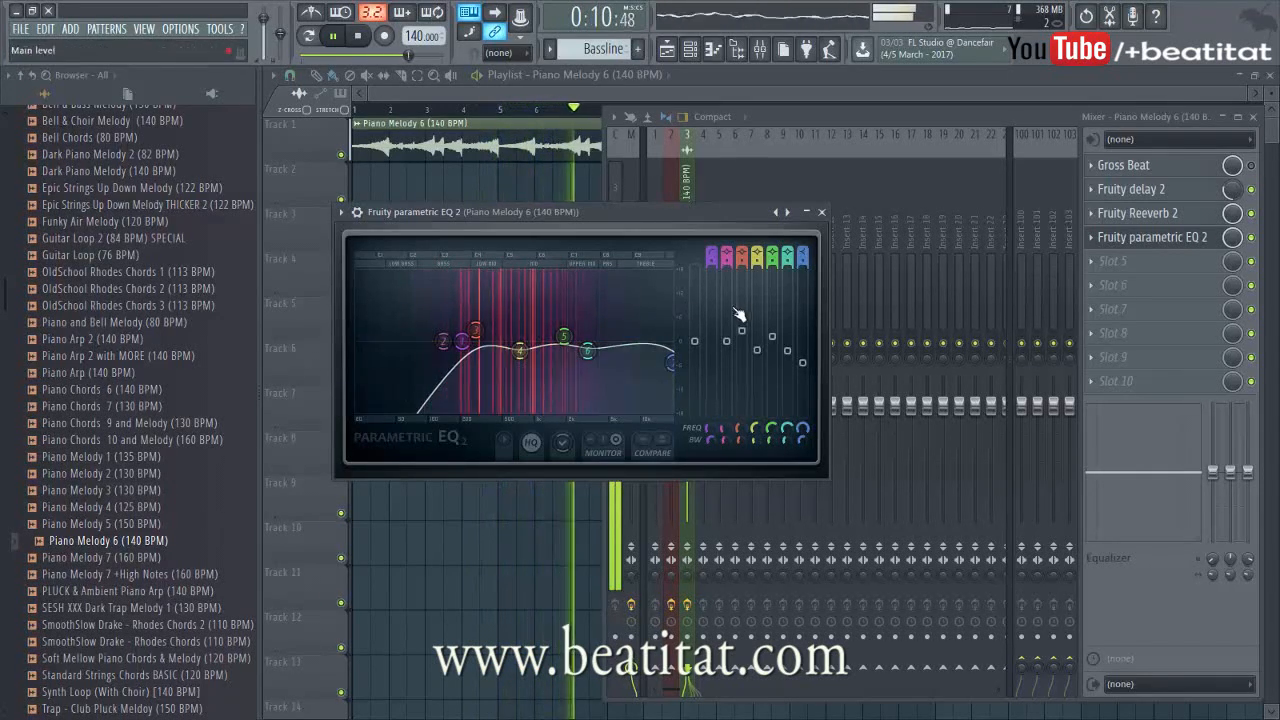
{"action": "left_click", "coordinate": [821, 212]}
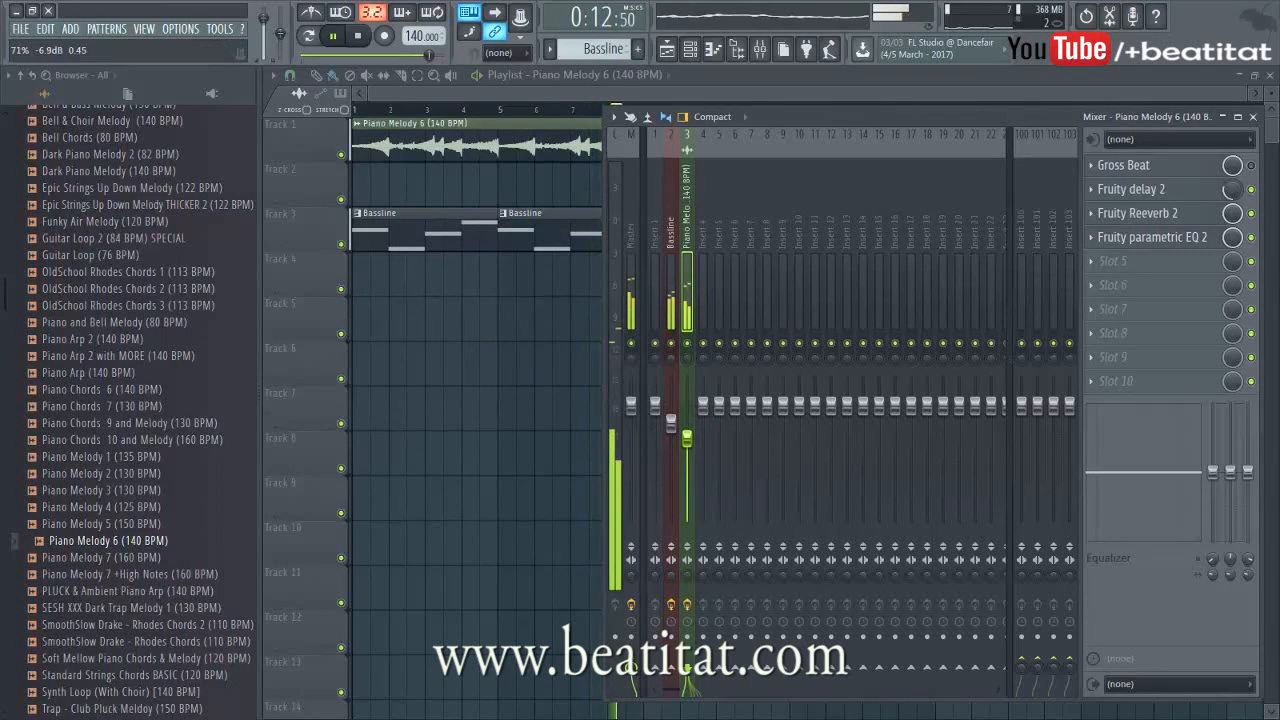
Listen to the loop with the bassline and lower the Piano Melody 6 mixer volume slightly further.
{"action": "key", "text": "F9"}
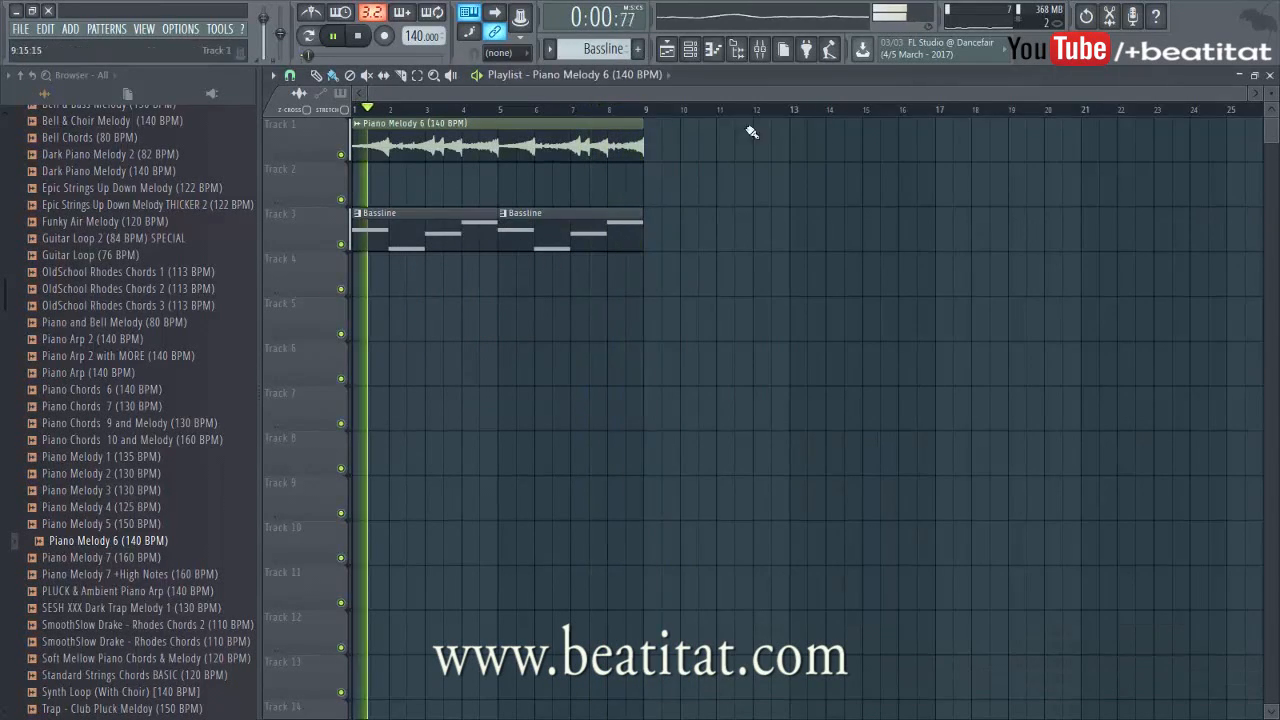
{"action": "left_click", "coordinate": [772, 60]}
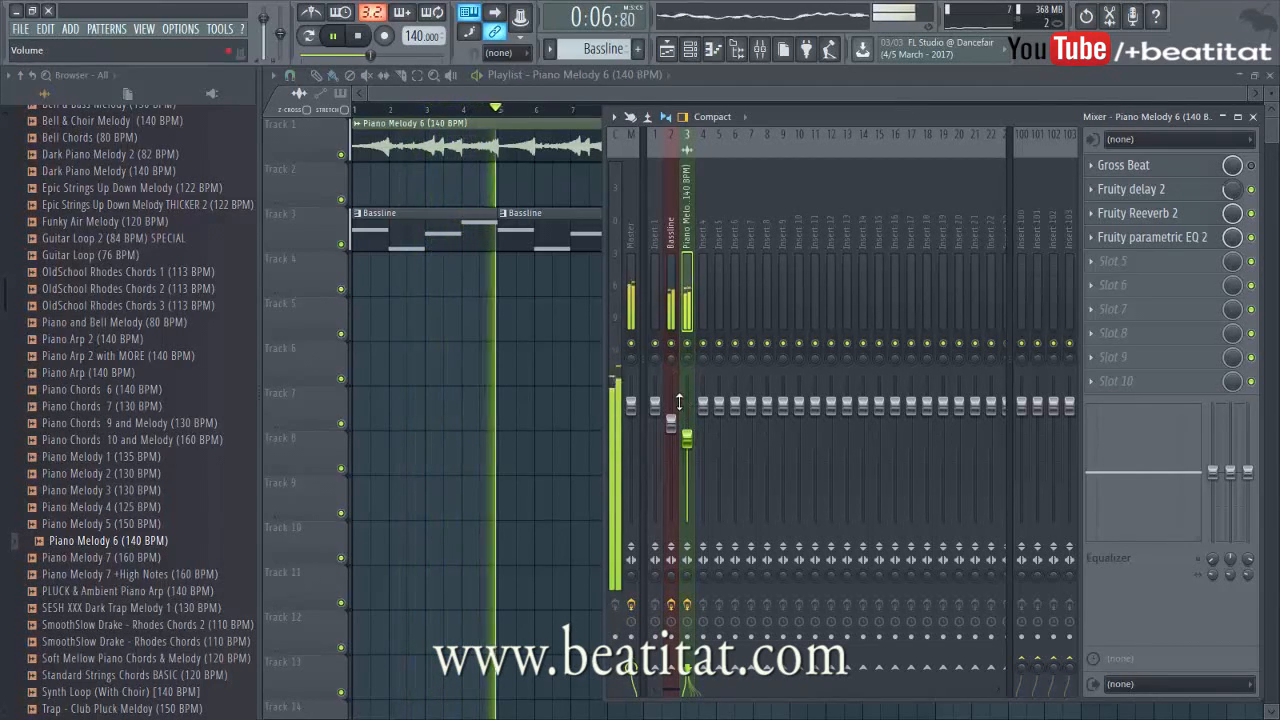
{"action": "left_click", "coordinate": [620, 300]}
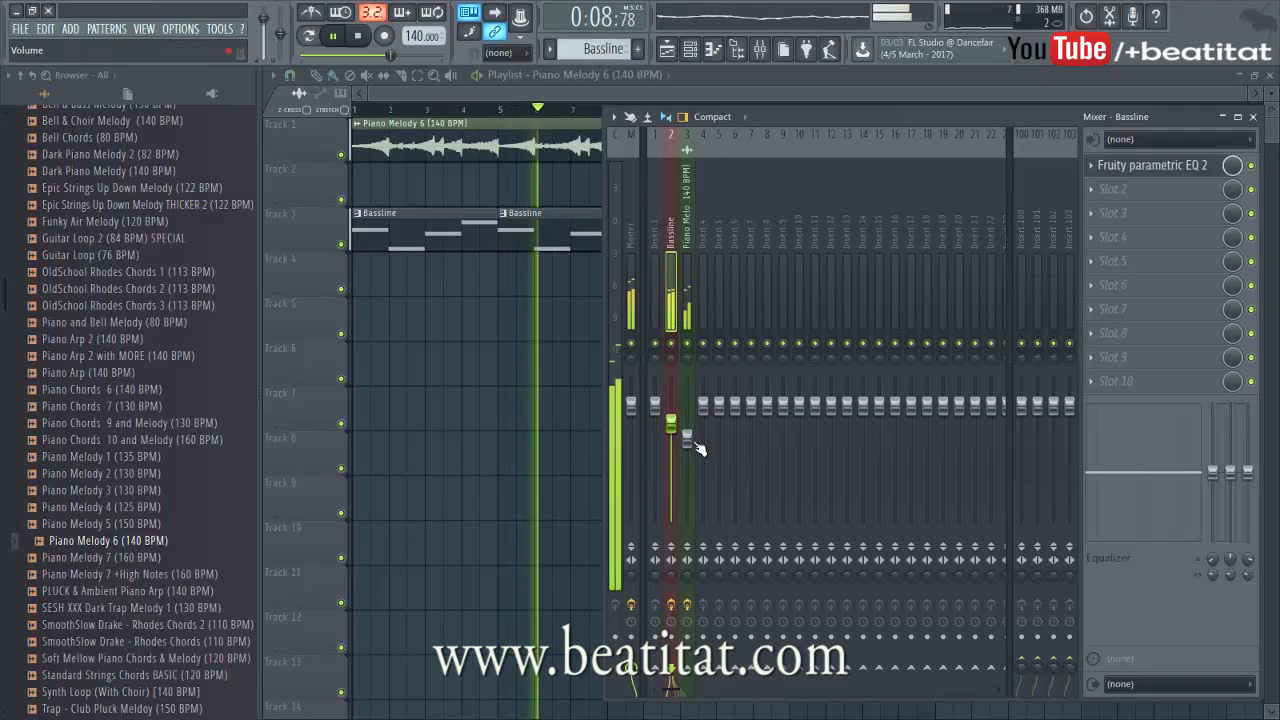
{"action": "left_click_drag", "start_coordinate": [687, 438], "coordinate": [687, 441]}
{"action": "key", "text": "F9"}
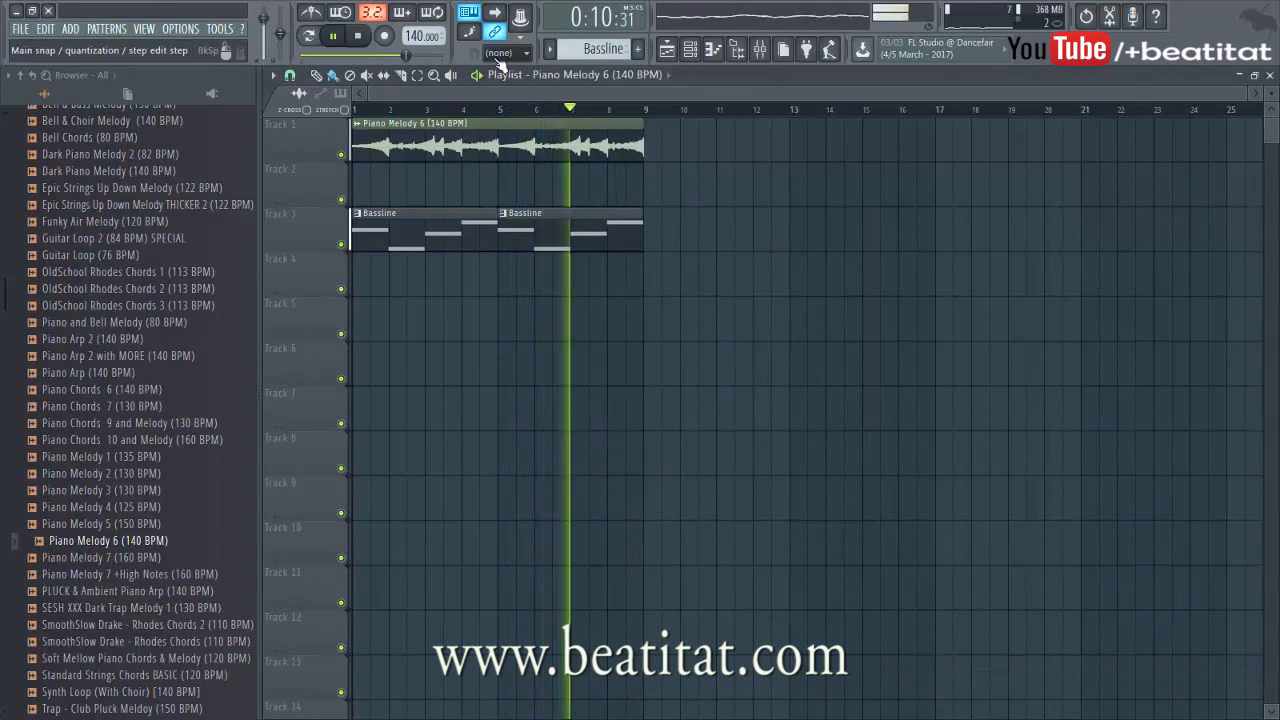
Create a new pattern named Hi Hats and stop playback.
{"action": "left_click", "coordinate": [640, 50]}
{"action": "type", "text": "Hi Hats"}
{"action": "key", "text": "Return"}
{"action": "key", "text": "space"}
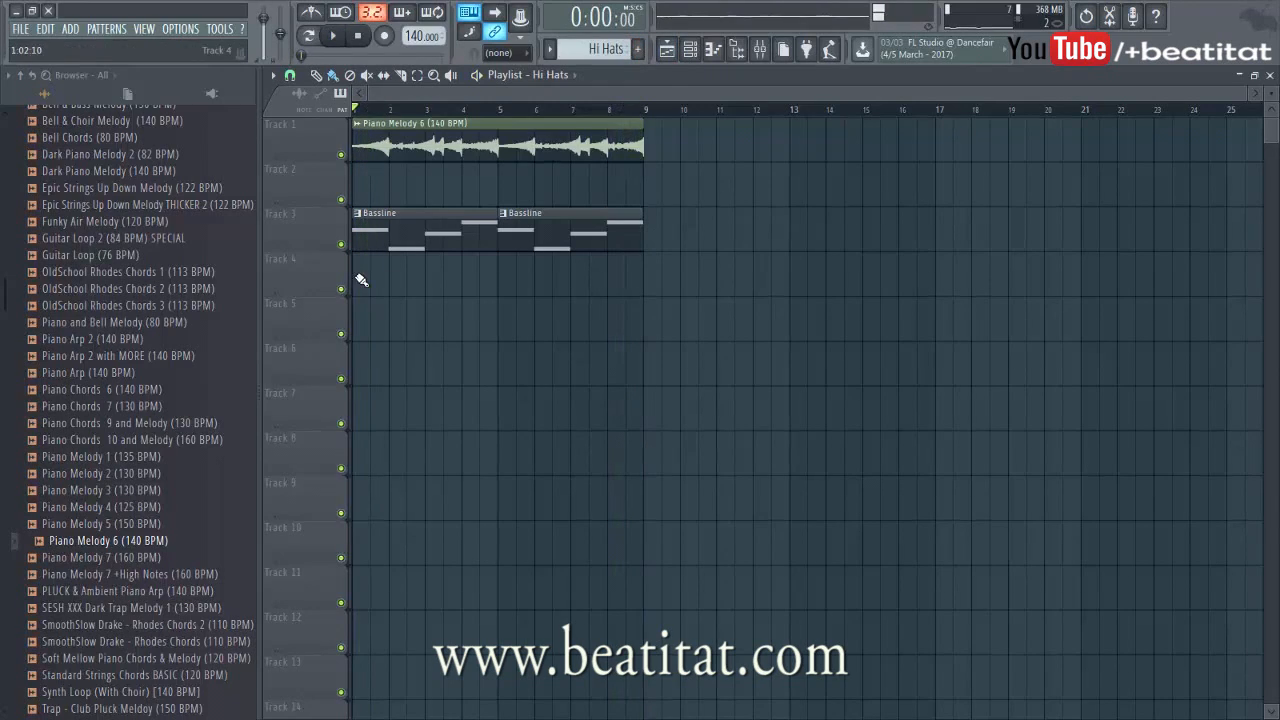
Create another new pattern named High Pian and place it twice on Track 2 across bars 1 to 8.
{"action": "left_click", "coordinate": [638, 50]}
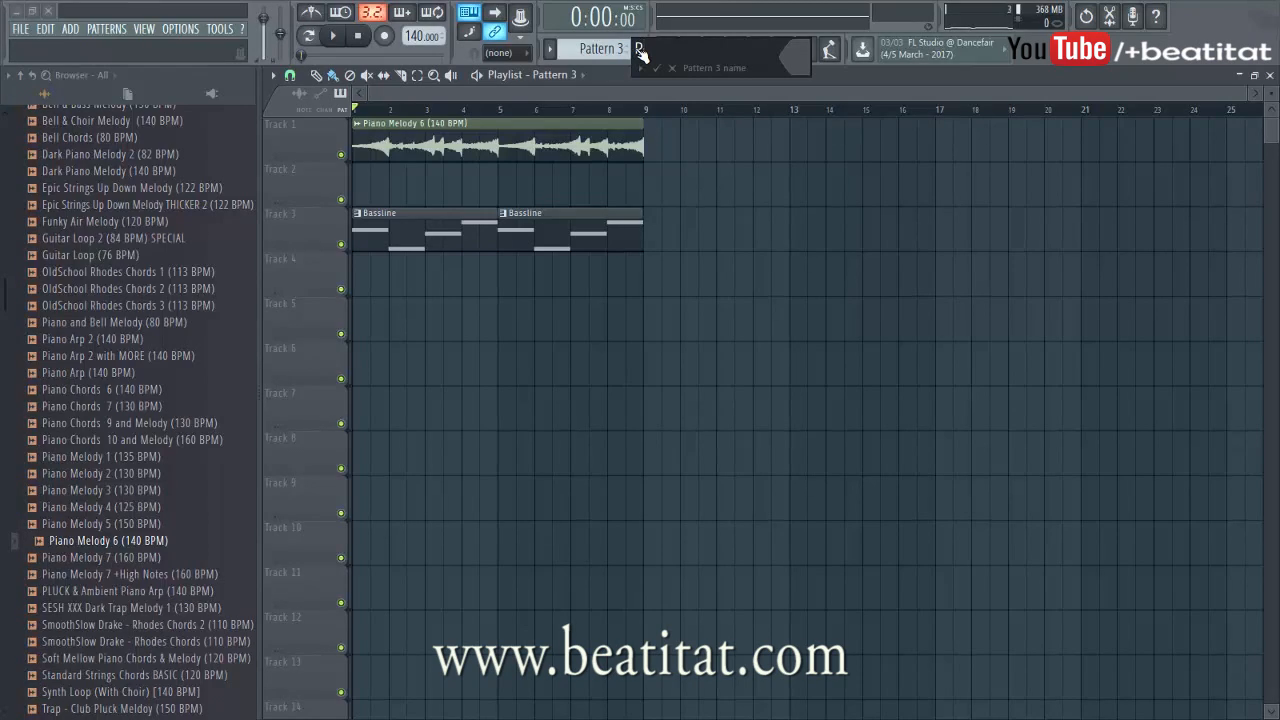
{"action": "type", "text": "High Pia"}
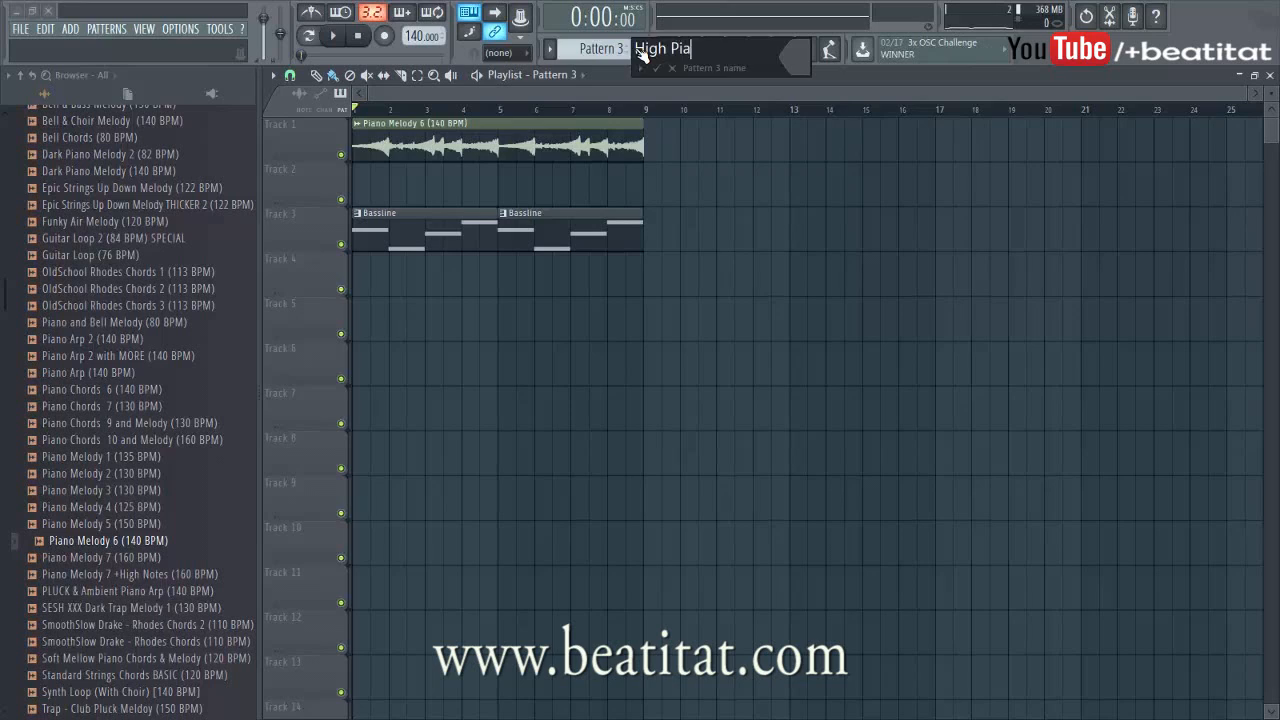
{"action": "type", "text": "n"}
{"action": "key", "text": "Return"}
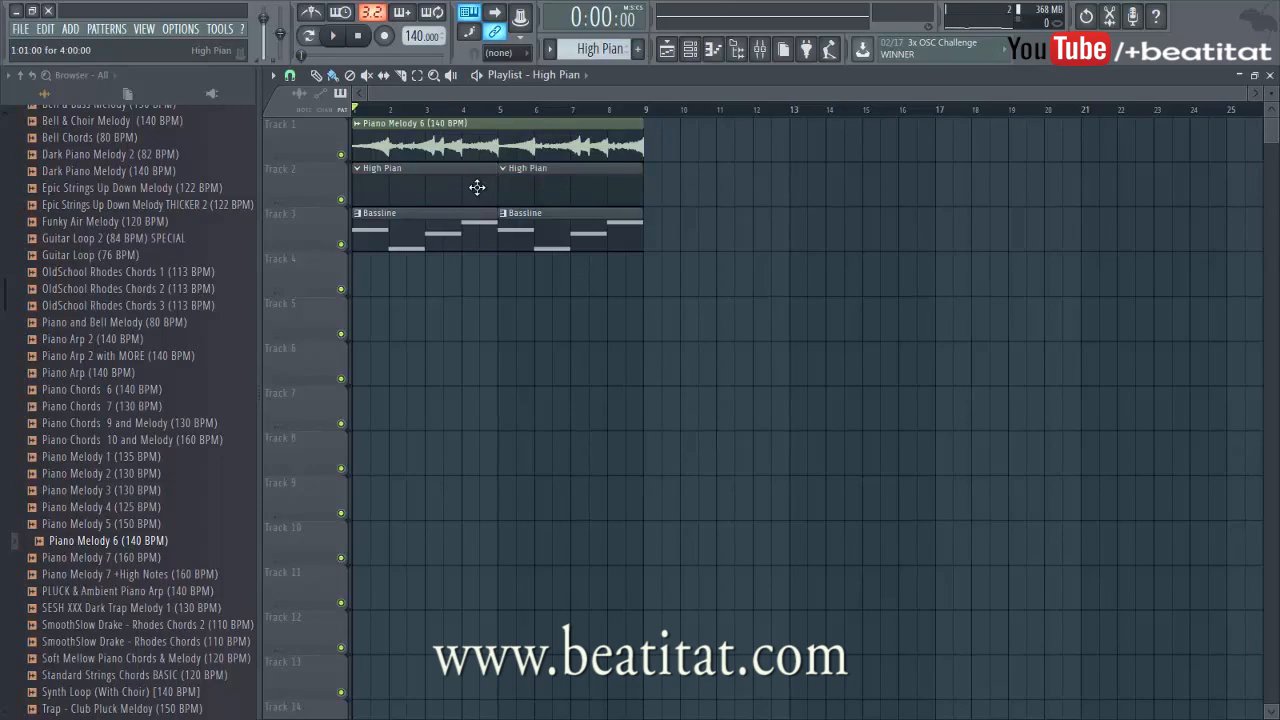
Insert an Addictive Keys instrument channel above the Bassline channel.
{"action": "key", "text": "F6"}
{"action": "right_click", "coordinate": [597, 186]}
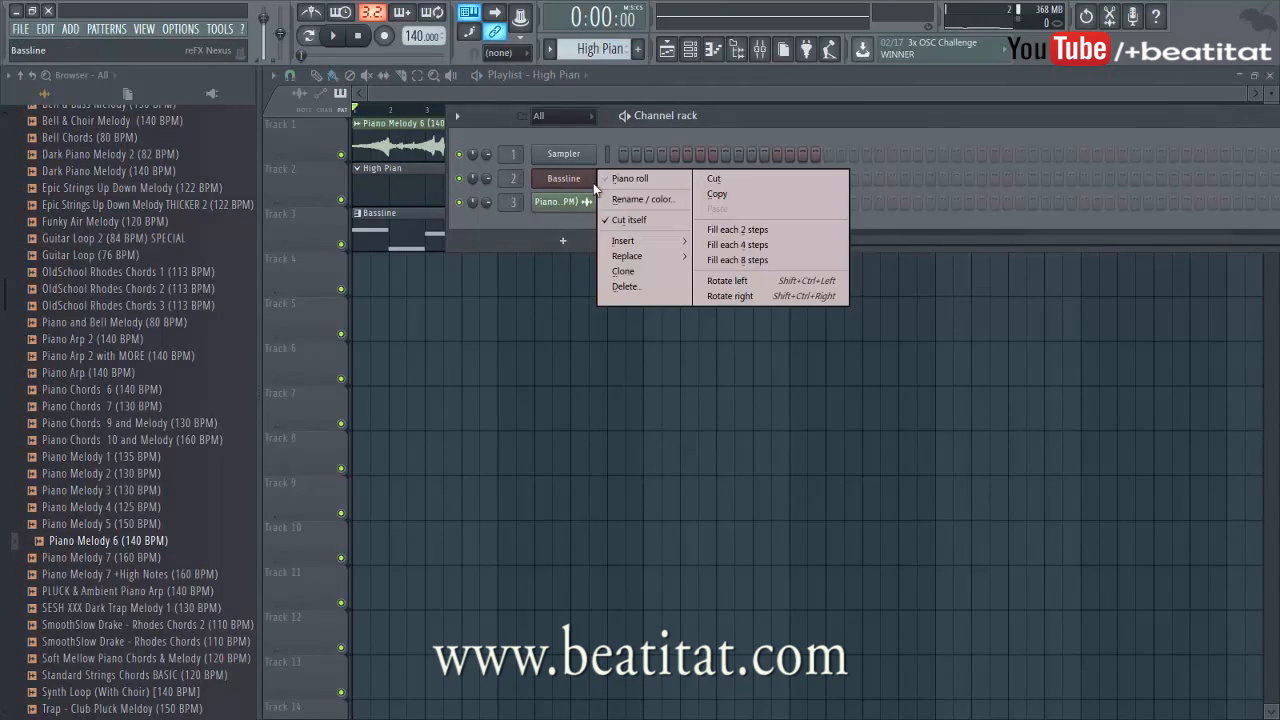
{"action": "mouse_move", "coordinate": [683, 248]}
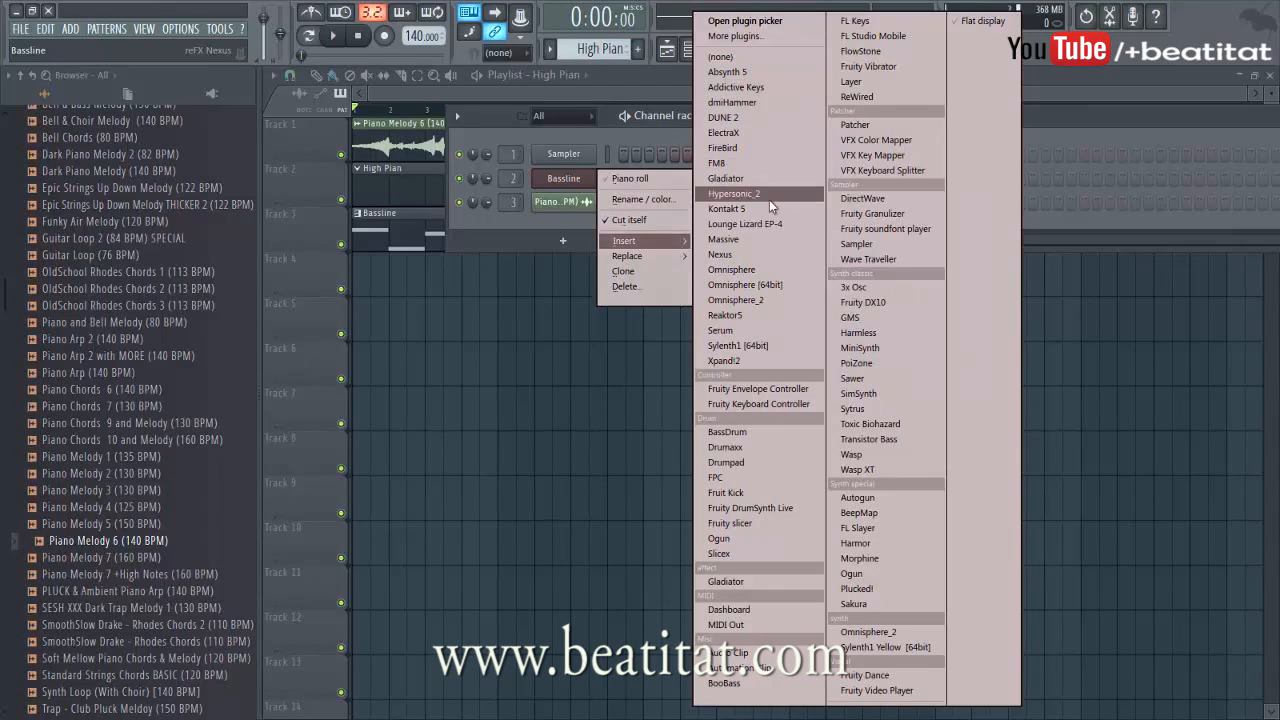
{"action": "left_click", "coordinate": [752, 87]}
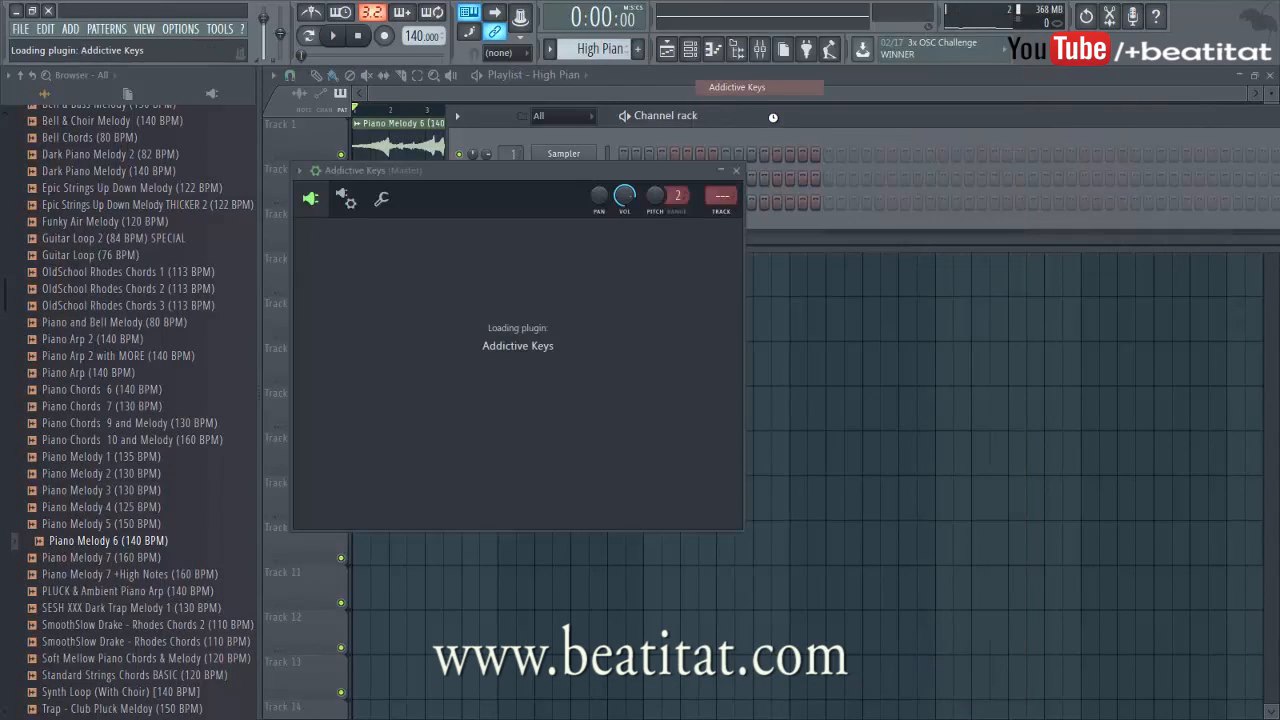
Rename the current pattern to High Piano.
{"action": "key", "text": "F2"}
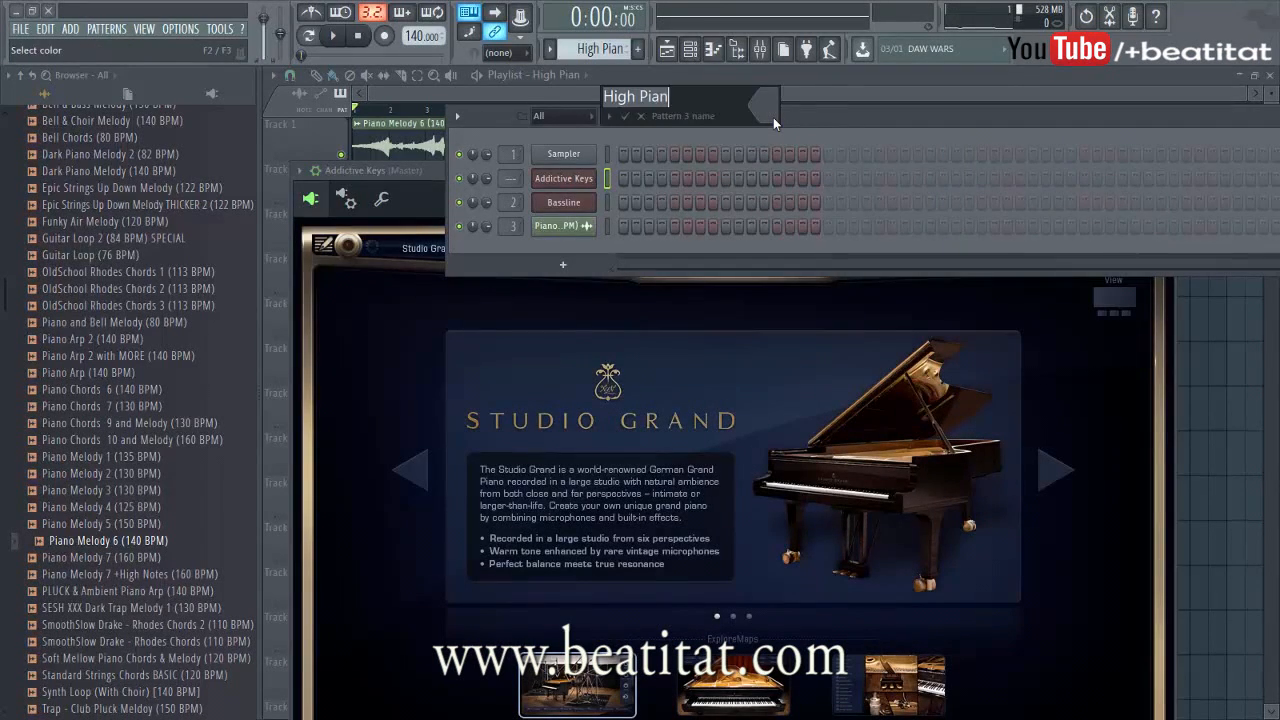
{"action": "type", "text": "High Piano"}
{"action": "key", "text": "Return"}
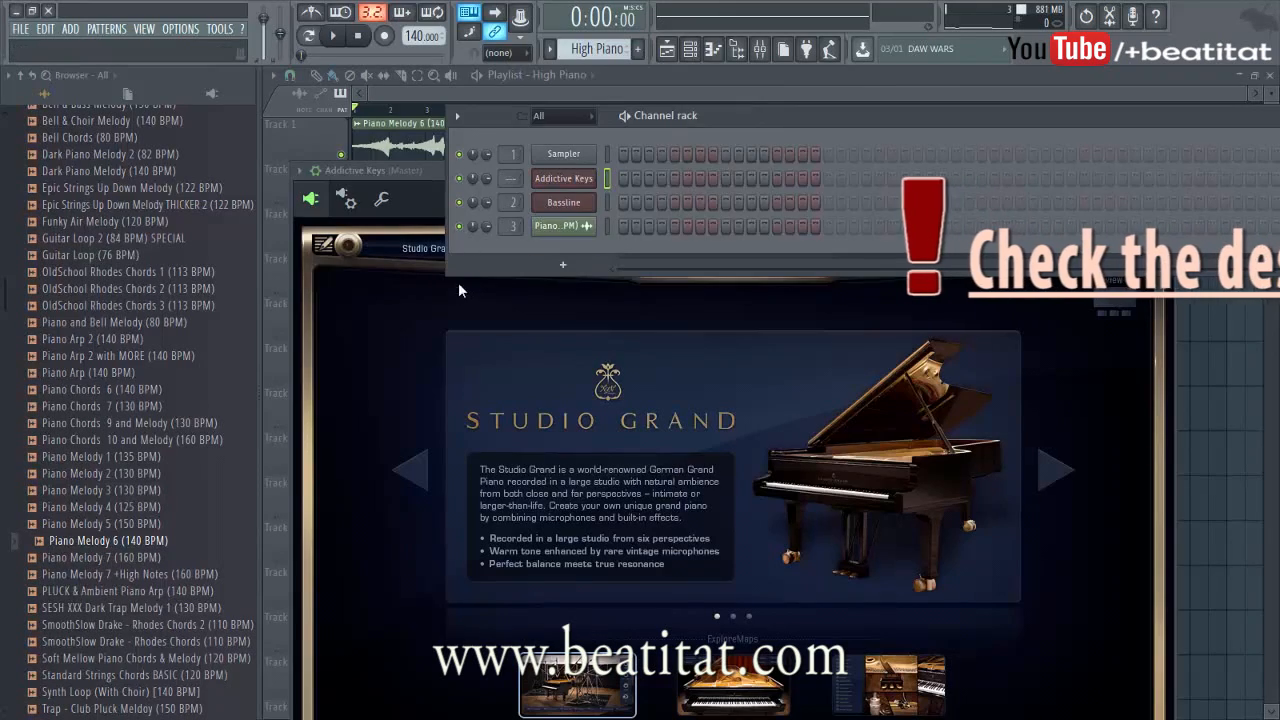
Load the Studio Grand's Grand Noir preset in Addictive Keys and close the instrument window.
{"action": "left_click", "coordinate": [692, 362]}
{"action": "left_click_drag", "start_coordinate": [707, 185], "coordinate": [732, 117]}
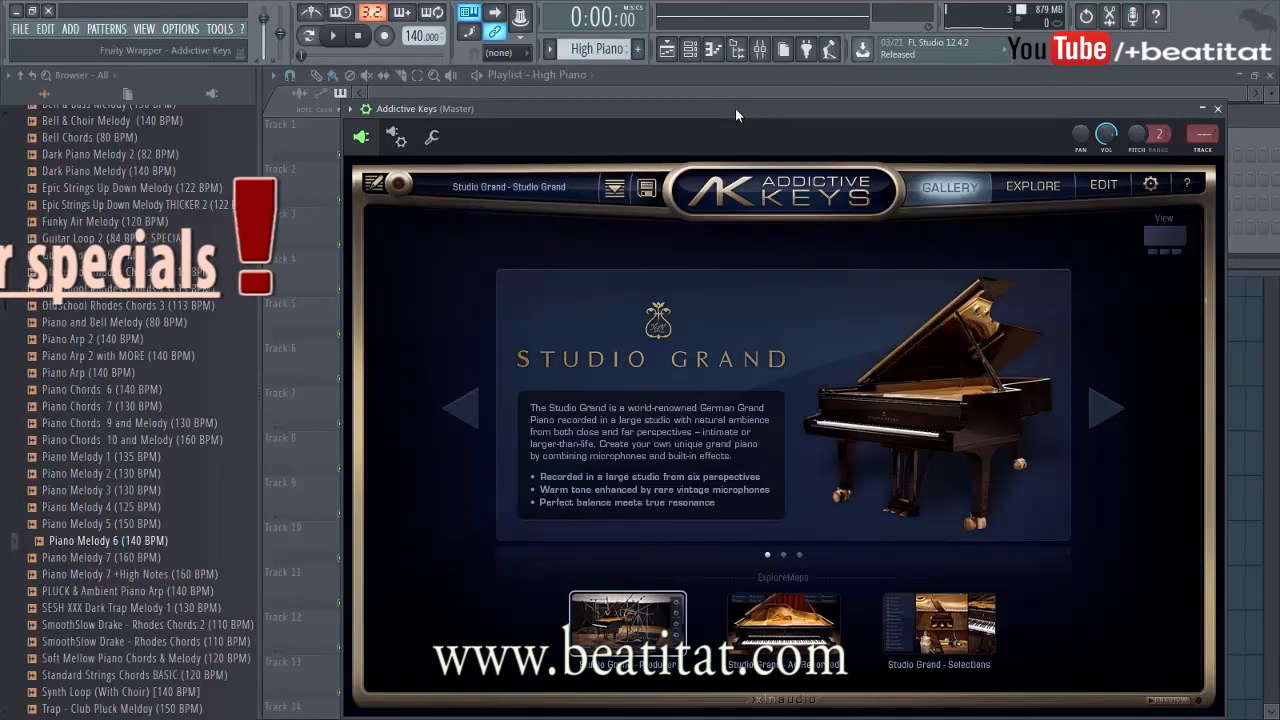
{"action": "left_click", "coordinate": [809, 425]}
{"action": "left_click", "coordinate": [475, 299]}
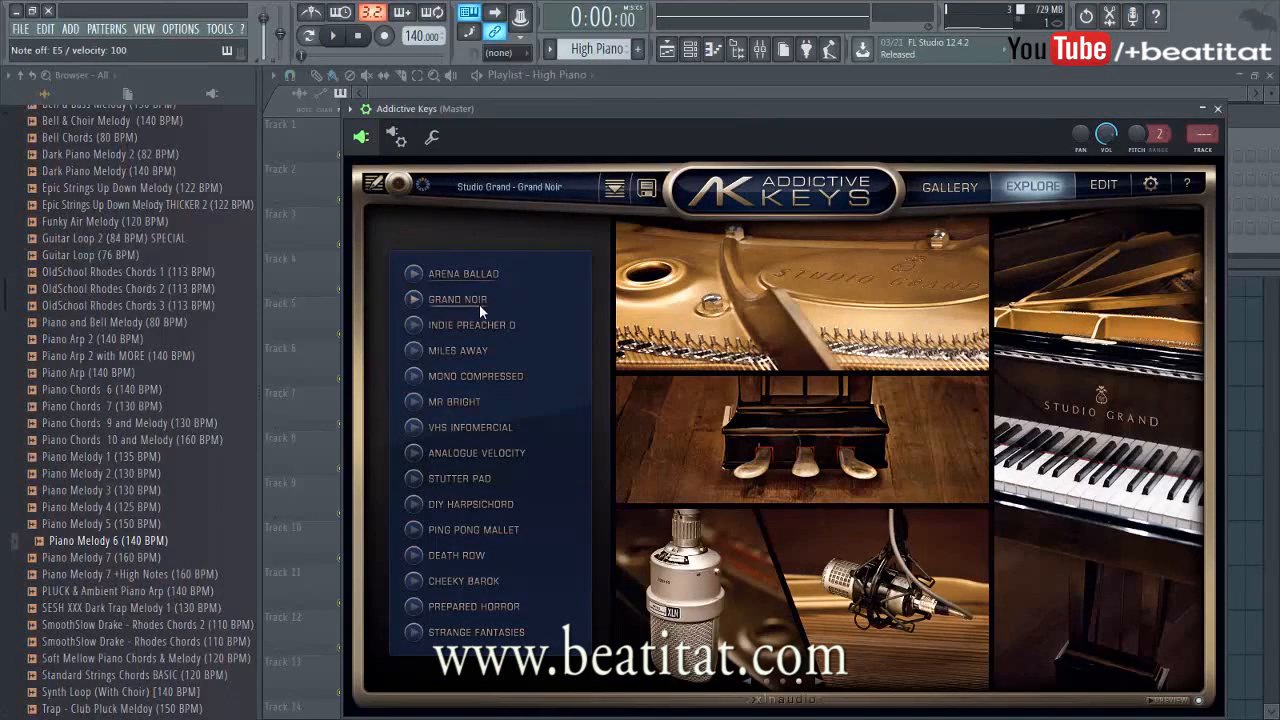
{"action": "left_click", "coordinate": [1217, 109]}
Open the Addictive Keys piano roll and put a short D6 note at the start of bar 1.
{"action": "right_click", "coordinate": [574, 176]}
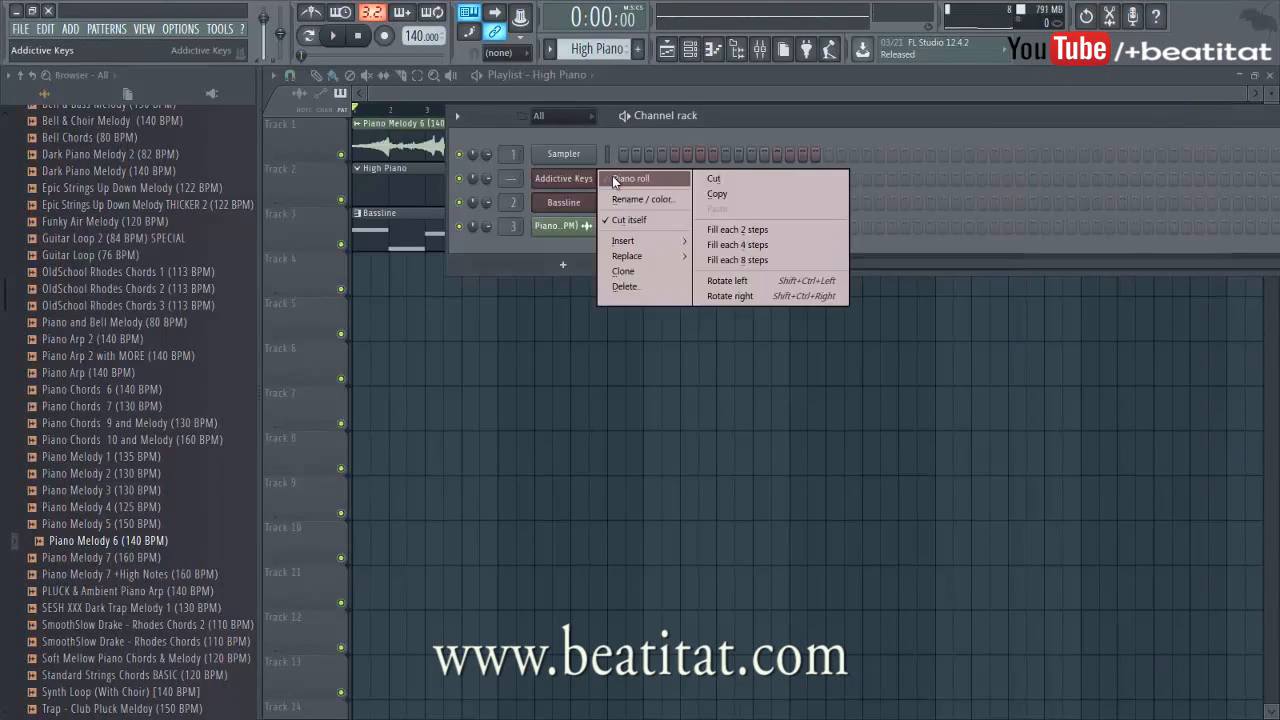
{"action": "left_click", "coordinate": [613, 180]}
{"action": "left_click", "coordinate": [325, 327]}
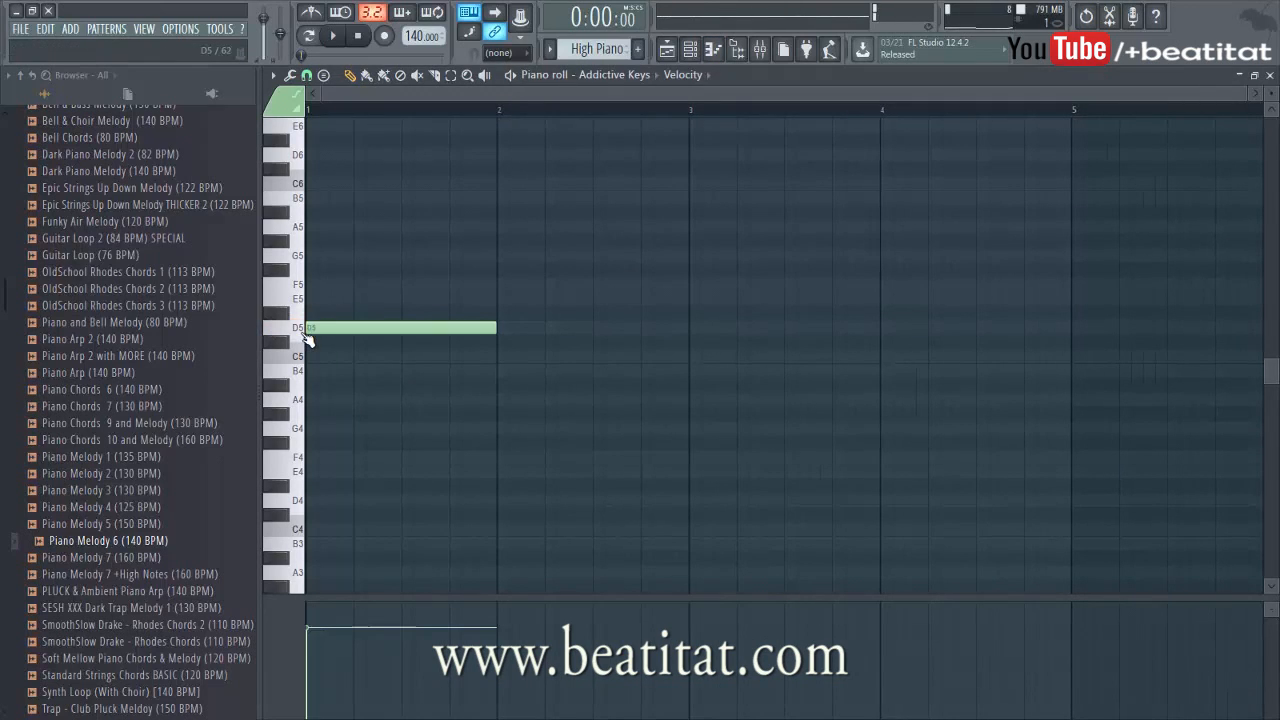
{"action": "key", "text": "space"}
{"action": "left_click_drag", "start_coordinate": [391, 160], "coordinate": [359, 160]}
{"action": "key", "text": "space"}
Add an A#5 note after the D6 in bar 1, adjusting its pitch by ear during playback.
{"action": "left_click", "coordinate": [382, 183]}
{"action": "key", "text": "space"}
{"action": "left_click", "coordinate": [384, 188]}
{"action": "key", "text": "space"}
{"action": "key", "text": "space"}
{"action": "left_click_drag", "start_coordinate": [400, 190], "coordinate": [401, 218]}
{"action": "key", "text": "space"}
{"action": "key", "text": "space"}
{"action": "key", "text": "space"}
Add an A5 note near the end of bar 1, nudge it slightly later, and audition it.
{"action": "left_click", "coordinate": [421, 229]}
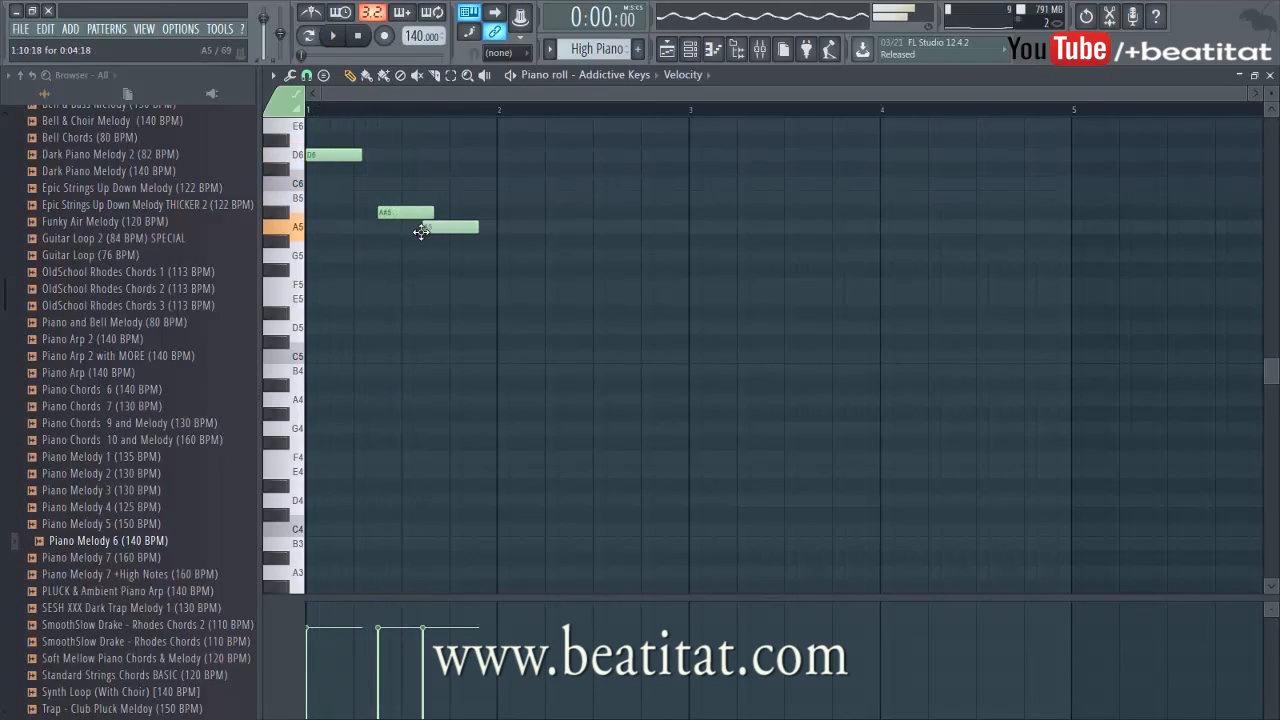
{"action": "left_click_drag", "start_coordinate": [441, 226], "coordinate": [443, 226]}
{"action": "key", "text": "space"}
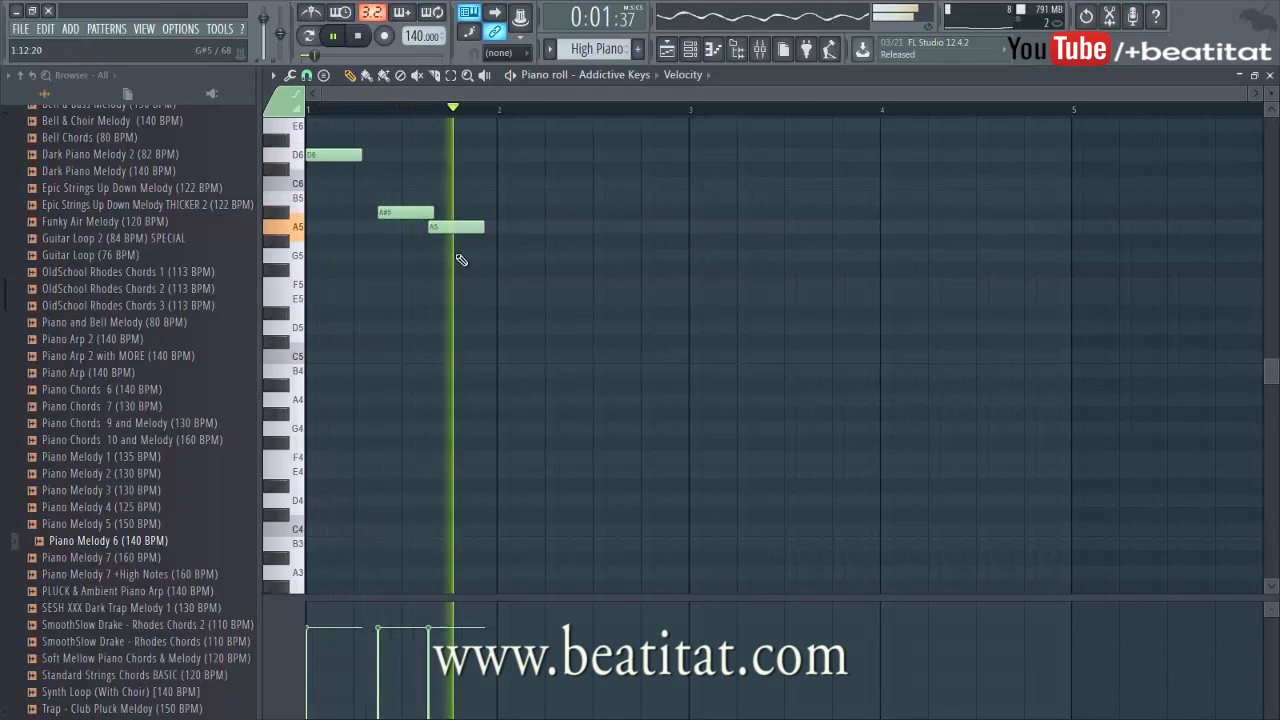
{"action": "key", "text": "space"}
Place a D#5 note at the start of bar 2 followed by a D5 note, auditioning both.
{"action": "left_click", "coordinate": [501, 272]}
{"action": "key", "text": "space"}
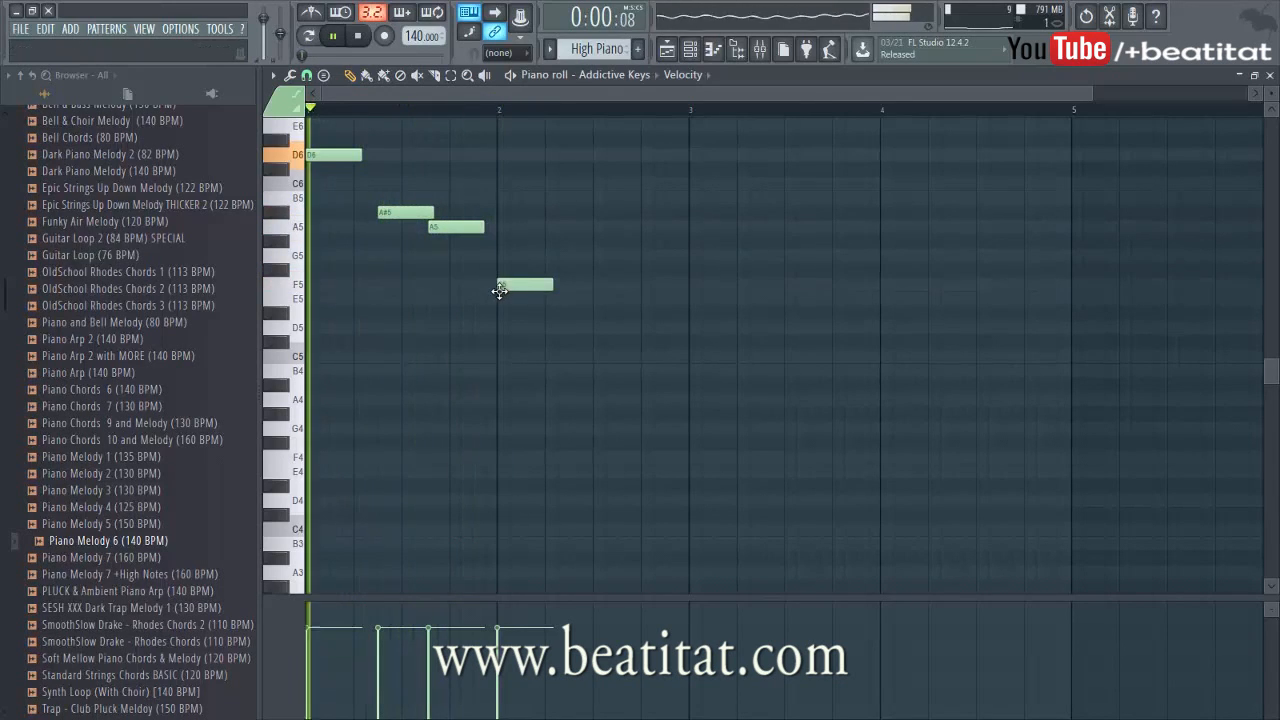
{"action": "left_click_drag", "start_coordinate": [523, 289], "coordinate": [523, 320]}
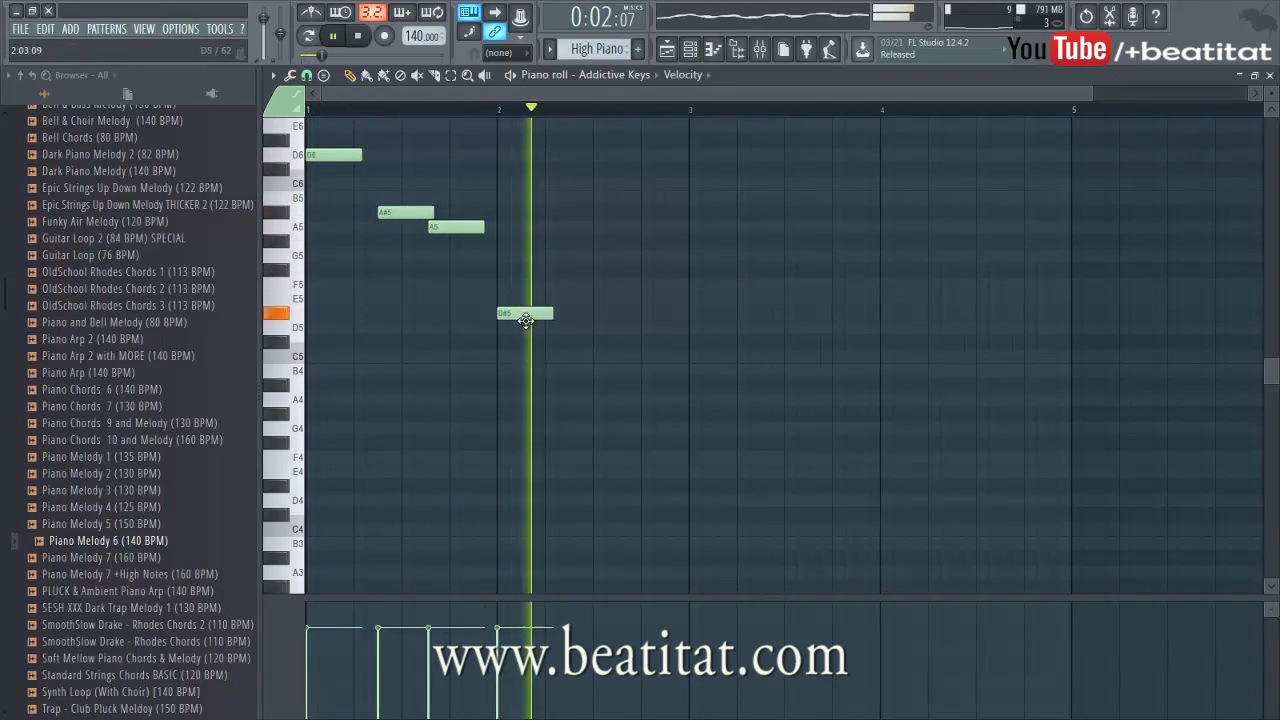
{"action": "key", "text": "space"}
{"action": "left_click", "coordinate": [558, 330]}
{"action": "key", "text": "space"}
{"action": "scroll", "coordinate": [580, 332], "scroll_direction": "down", "scroll_amount": 1}
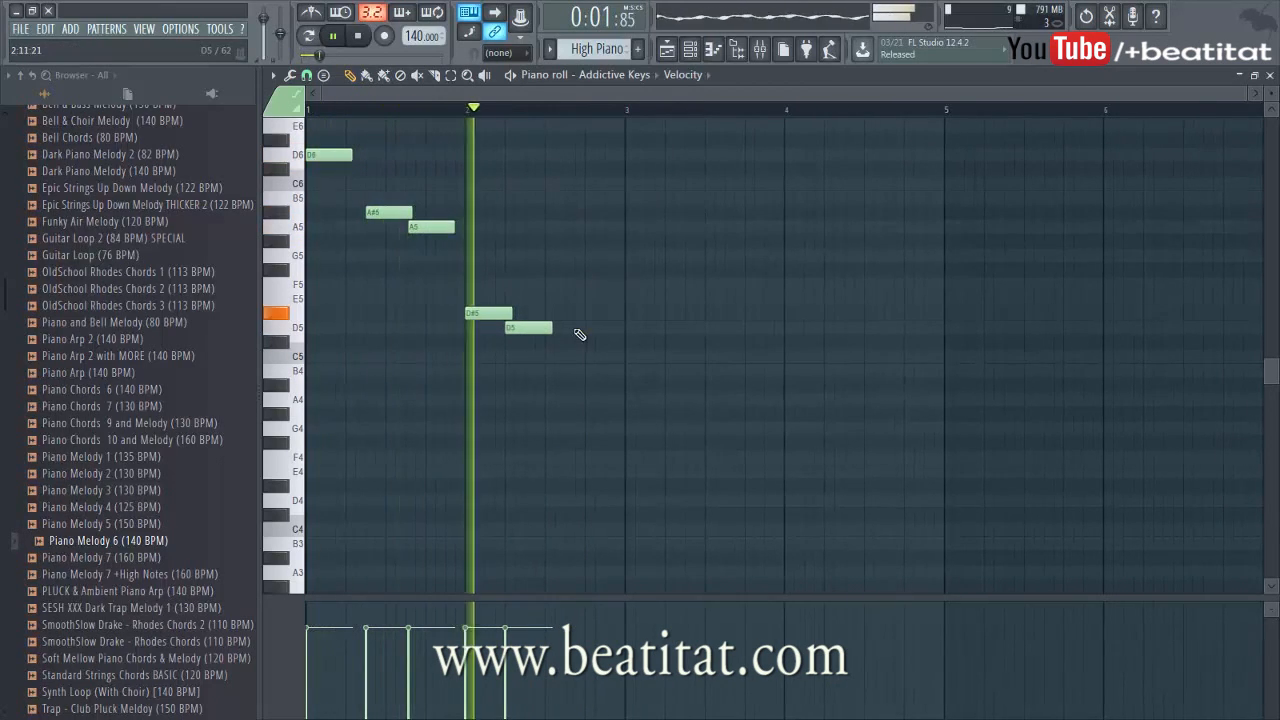
{"action": "key", "text": "space"}
Continue the descending run in bar 2 with overlapping C5 and A#4 notes and play it back.
{"action": "left_click", "coordinate": [556, 355]}
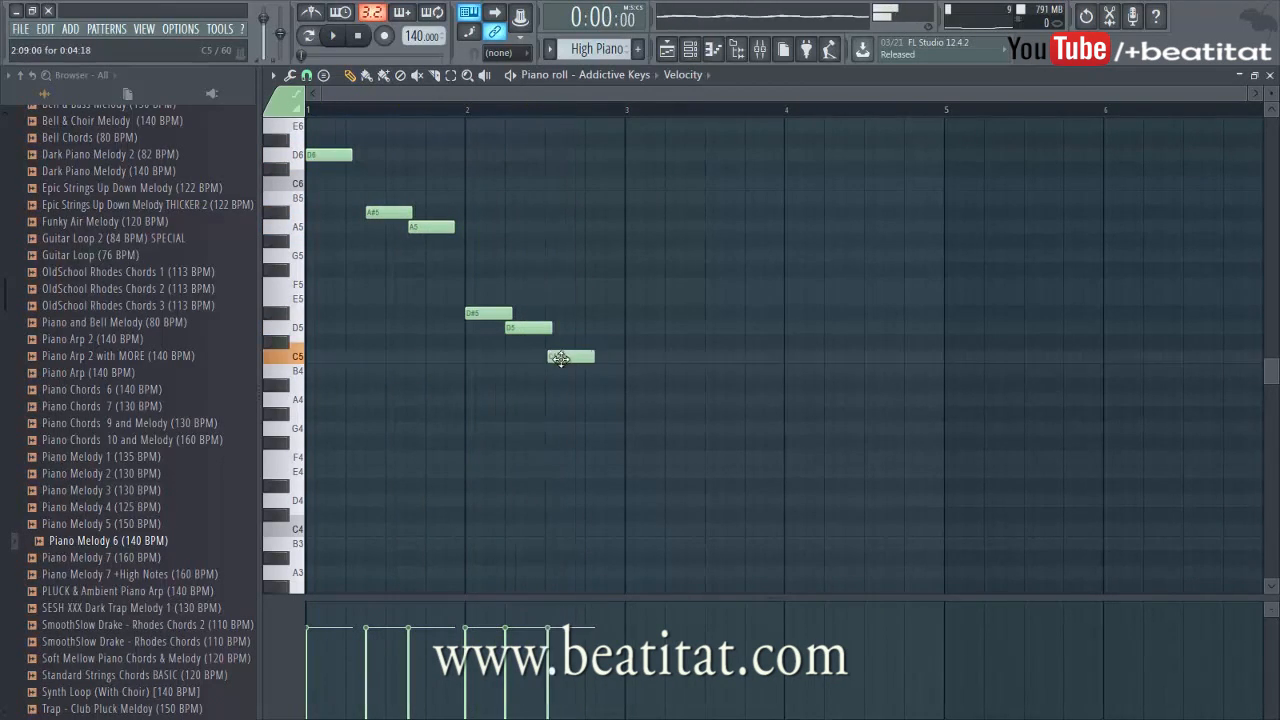
{"action": "left_click_drag", "start_coordinate": [568, 355], "coordinate": [553, 367]}
{"action": "key", "text": "space"}
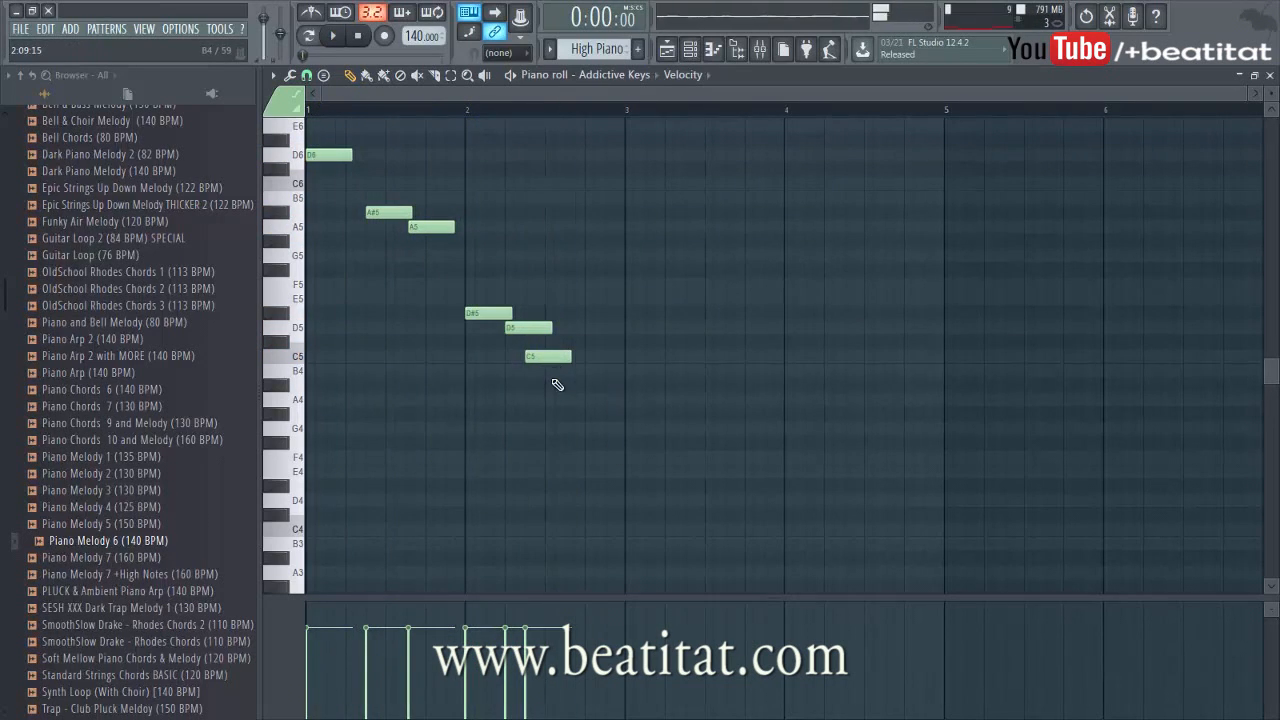
{"action": "key", "text": "space"}
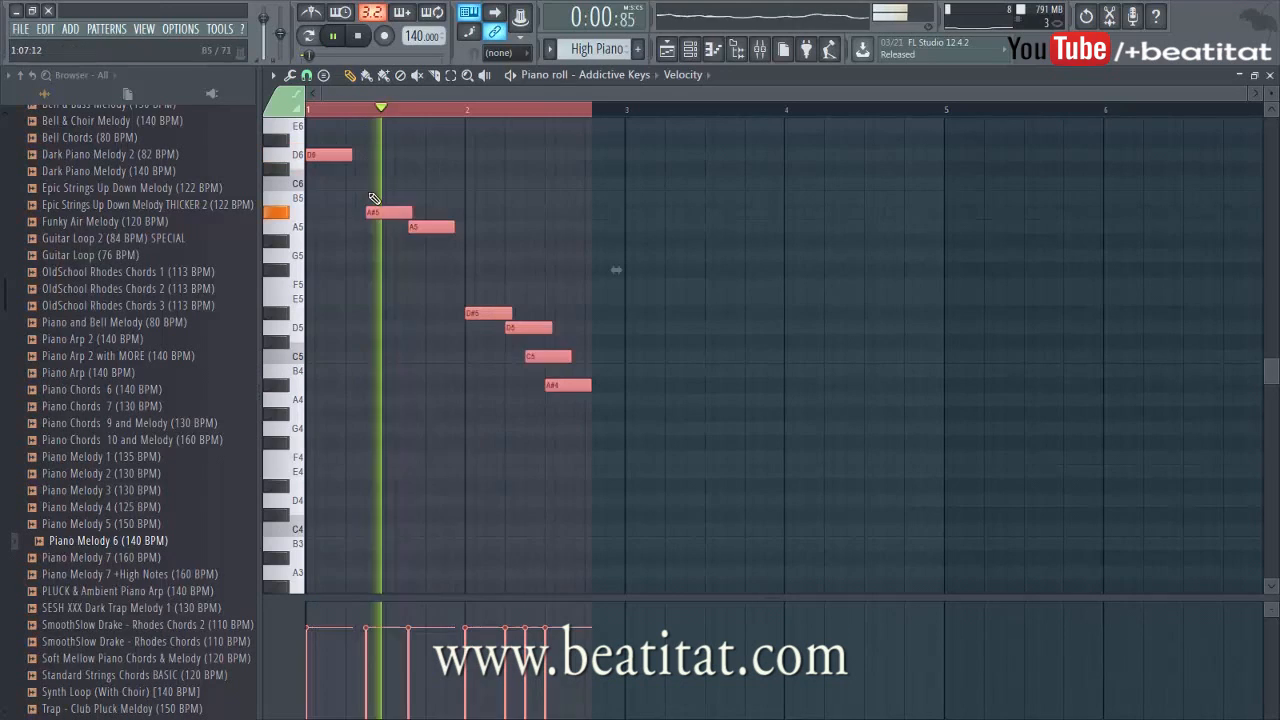
Add a closing A4 note, lengthen it to just over one bar, and move its start to 2:13:00.
{"action": "key", "text": "F7"}
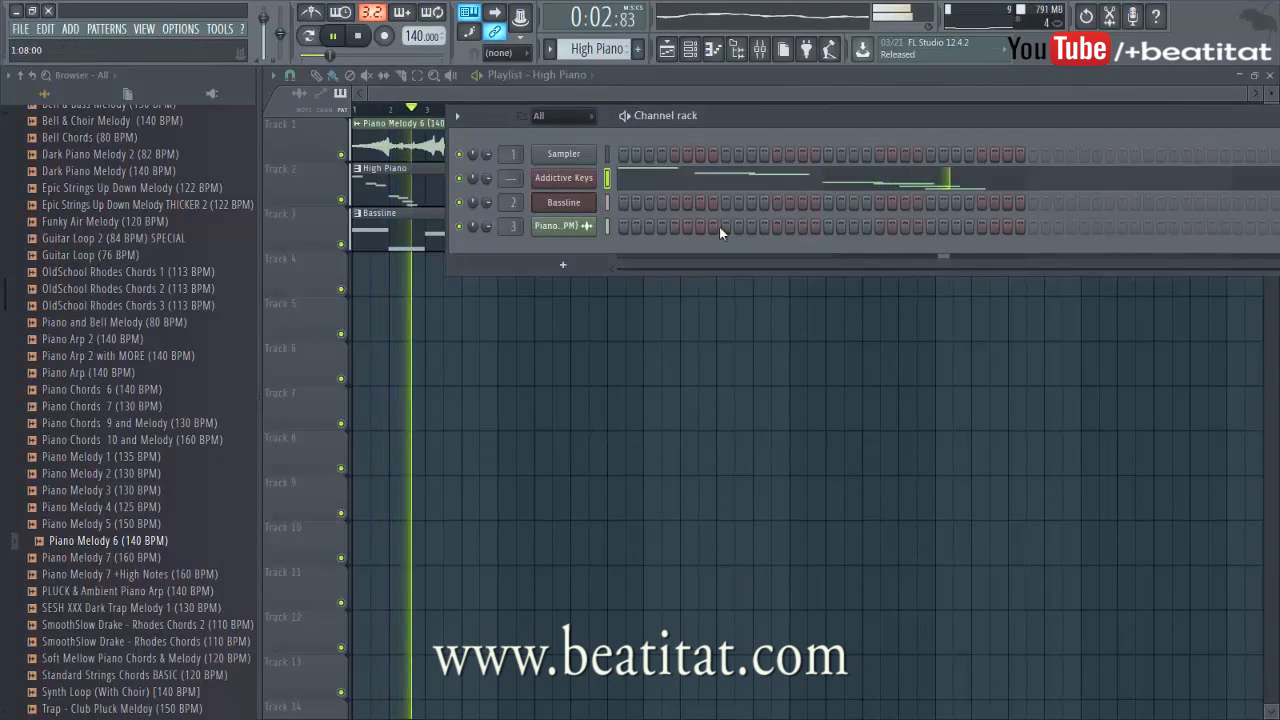
{"action": "key", "text": "space"}
{"action": "key", "text": "F7"}
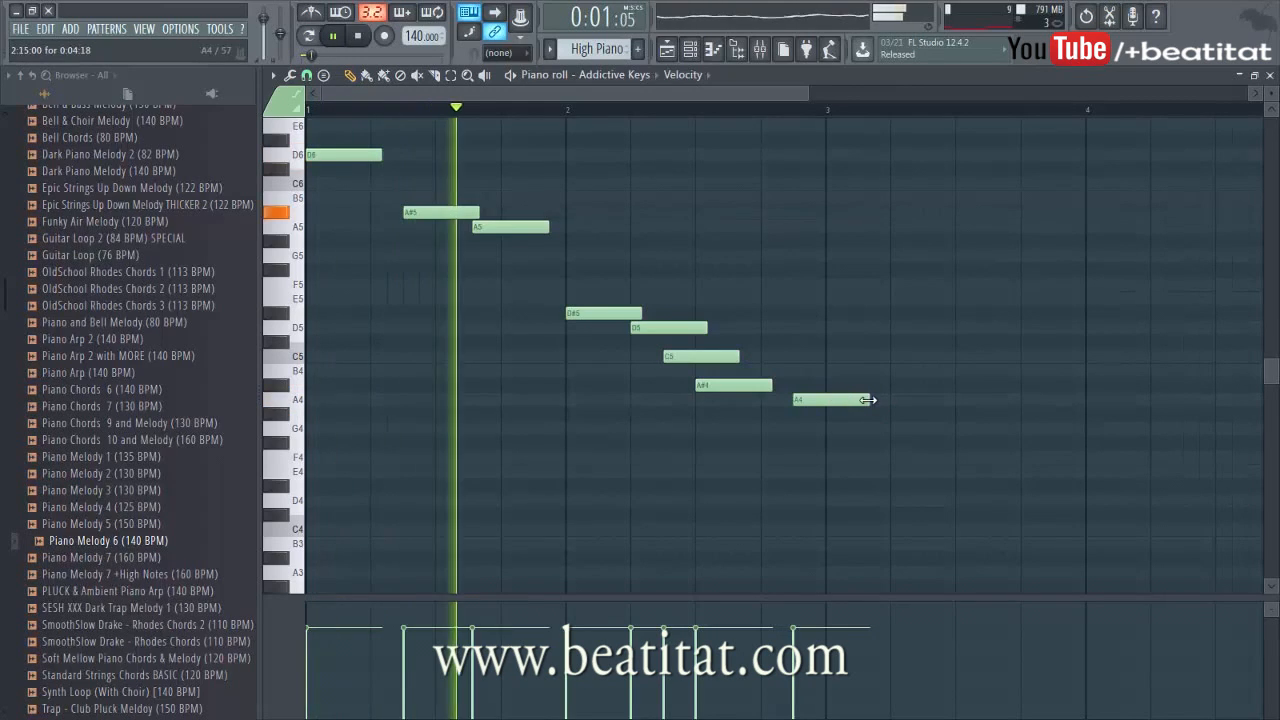
{"action": "left_click_drag", "start_coordinate": [865, 399], "coordinate": [1057, 420]}
{"action": "scroll", "coordinate": [947, 307], "scroll_direction": "down", "scroll_amount": 2}
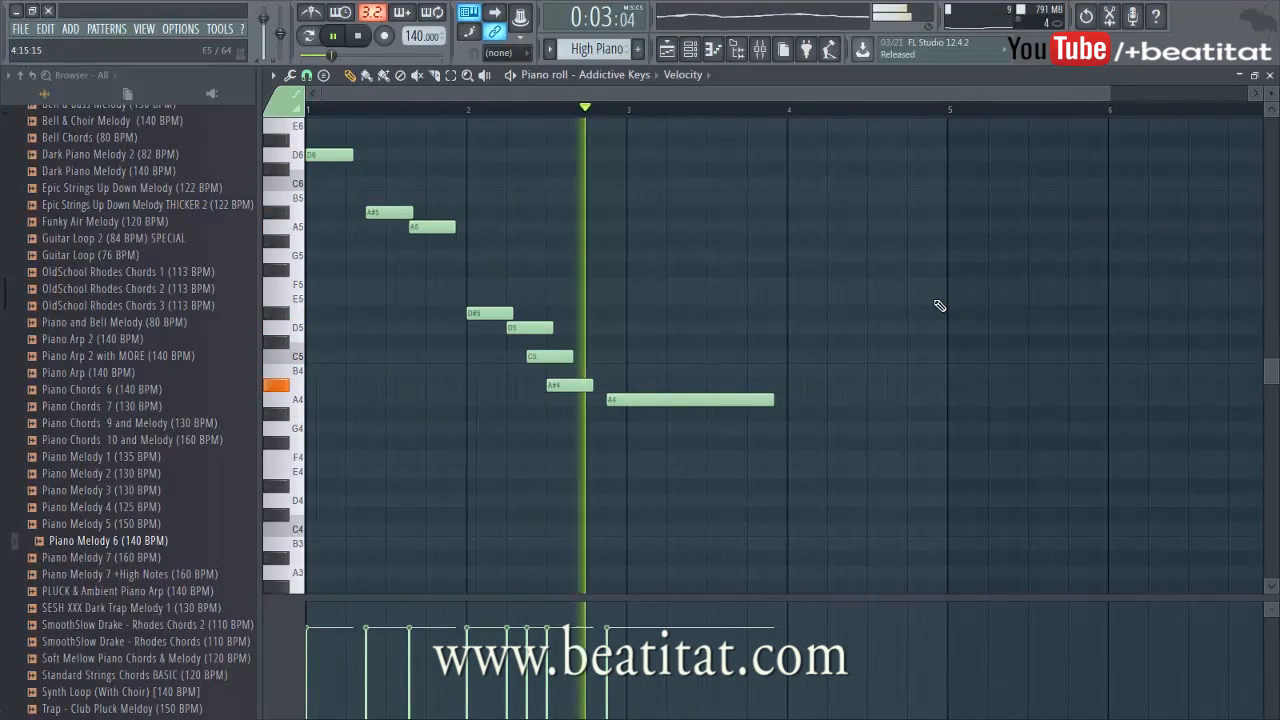
{"action": "left_click_drag", "start_coordinate": [729, 399], "coordinate": [703, 404]}
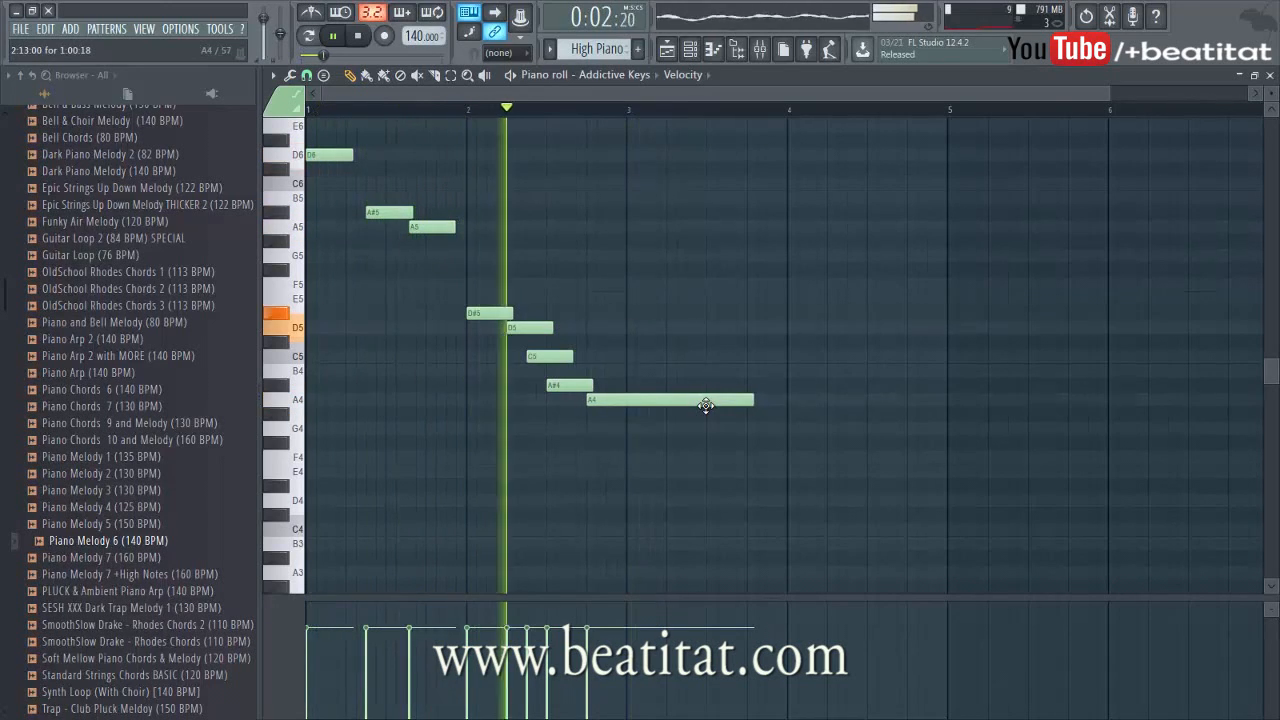
Place a D5 note at 3:13:00, near the end of bar 3, and play the melody back.
{"action": "left_click_drag", "start_coordinate": [766, 371], "coordinate": [786, 322]}
{"action": "key", "text": "space"}
{"action": "key", "text": "space"}
{"action": "left_click_drag", "start_coordinate": [782, 325], "coordinate": [786, 320]}
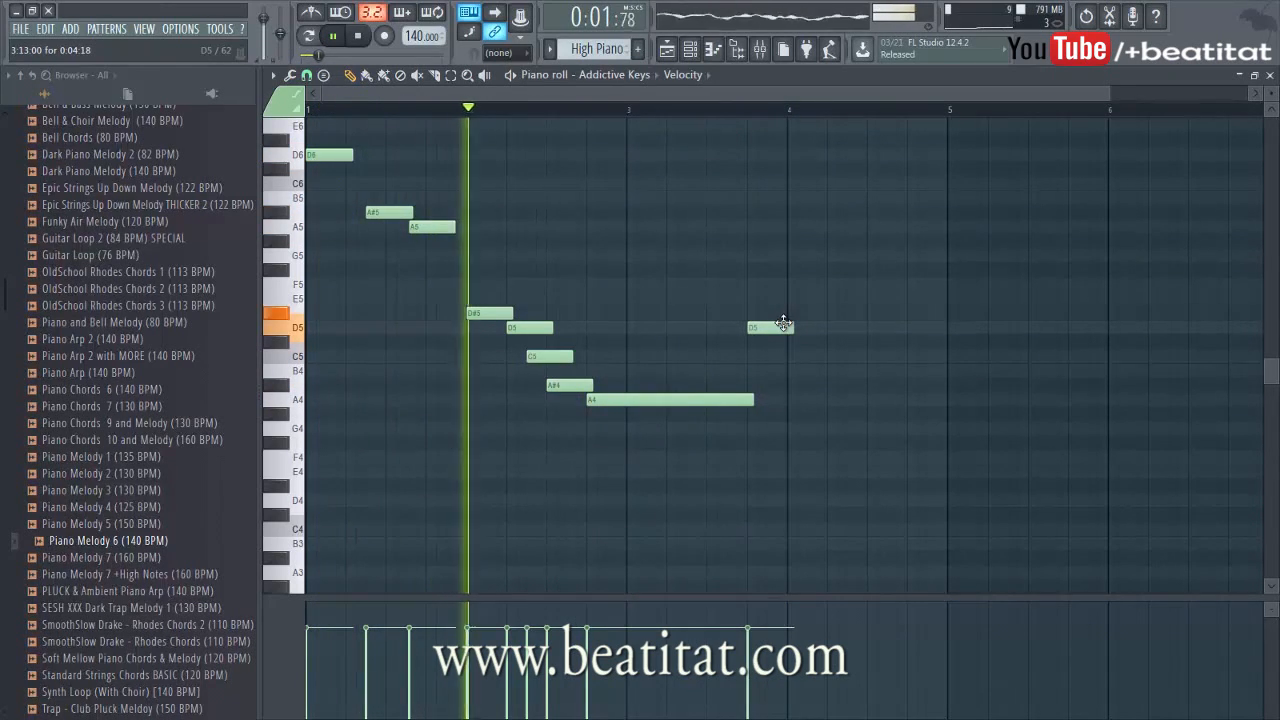
Add an A#5 note at the start of bar 4 and an A5 note midway through that bar.
{"action": "left_click", "coordinate": [857, 210]}
{"action": "left_click_drag", "start_coordinate": [857, 210], "coordinate": [818, 222]}
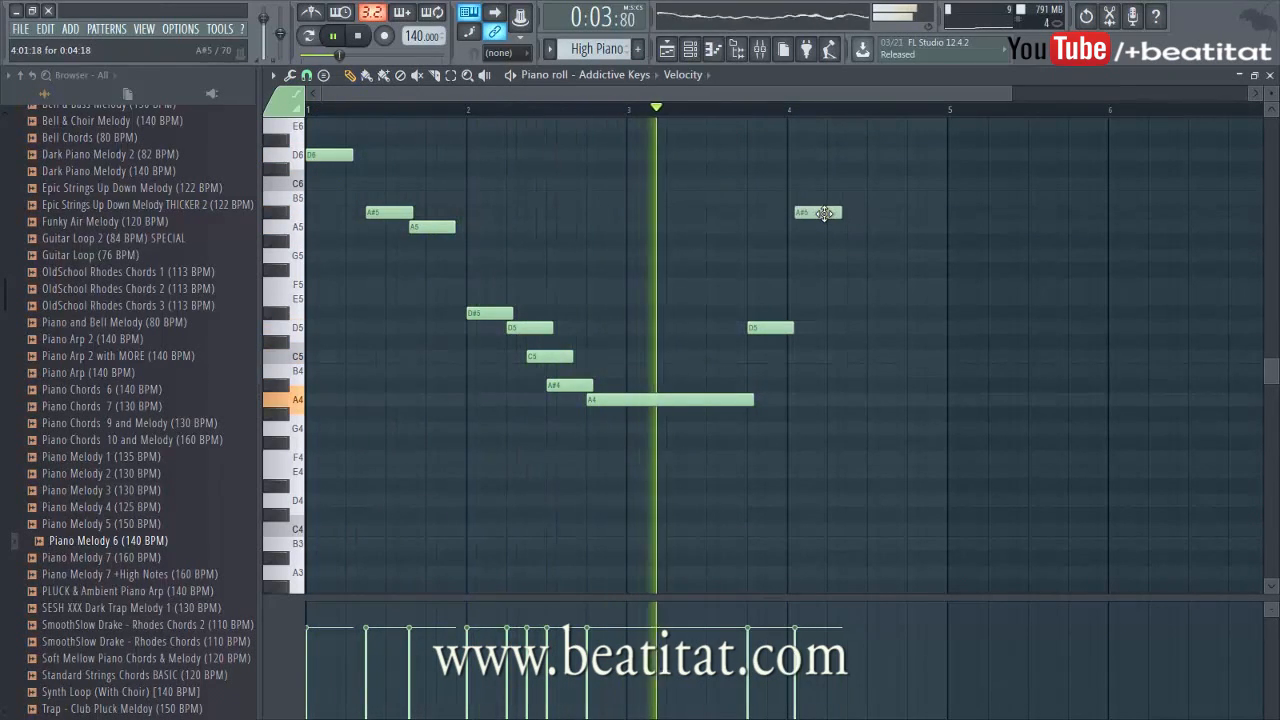
{"action": "left_click", "coordinate": [870, 227]}
Nudge the A5 note in bar 1 of the high piano melody slightly earlier.
{"action": "key", "text": "F6"}
{"action": "key", "text": "F5"}
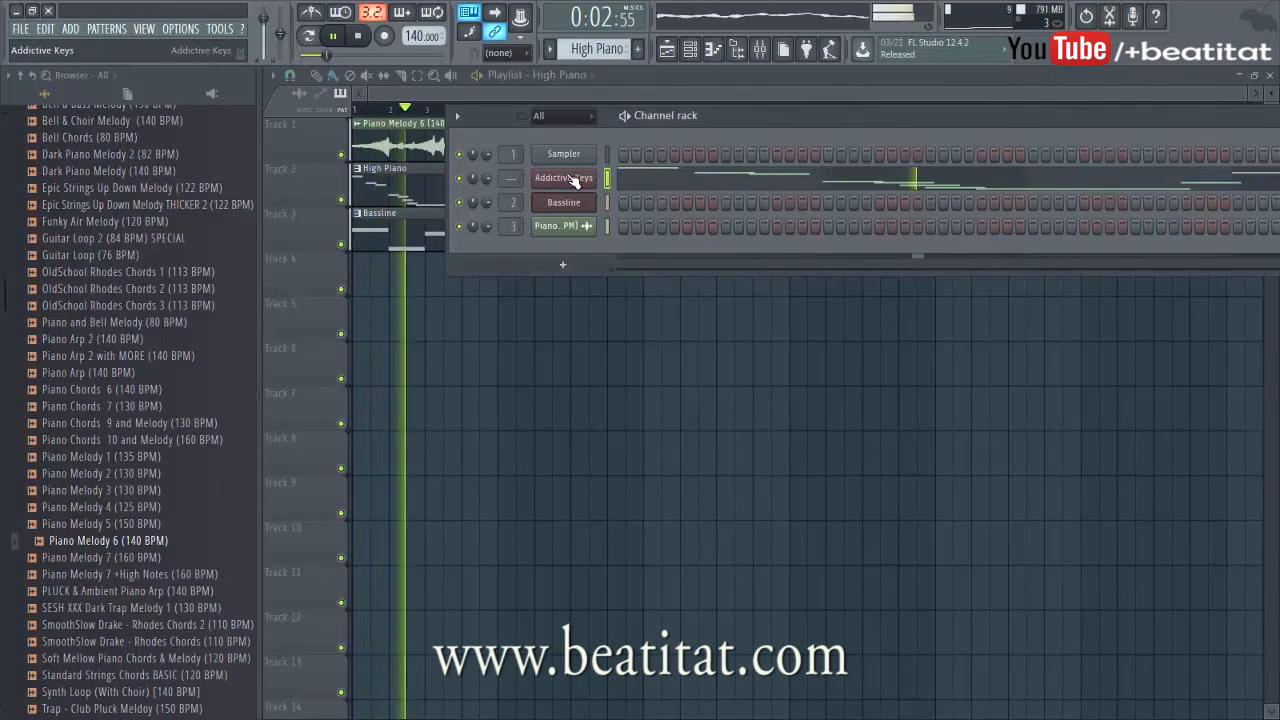
{"action": "left_click", "coordinate": [690, 180]}
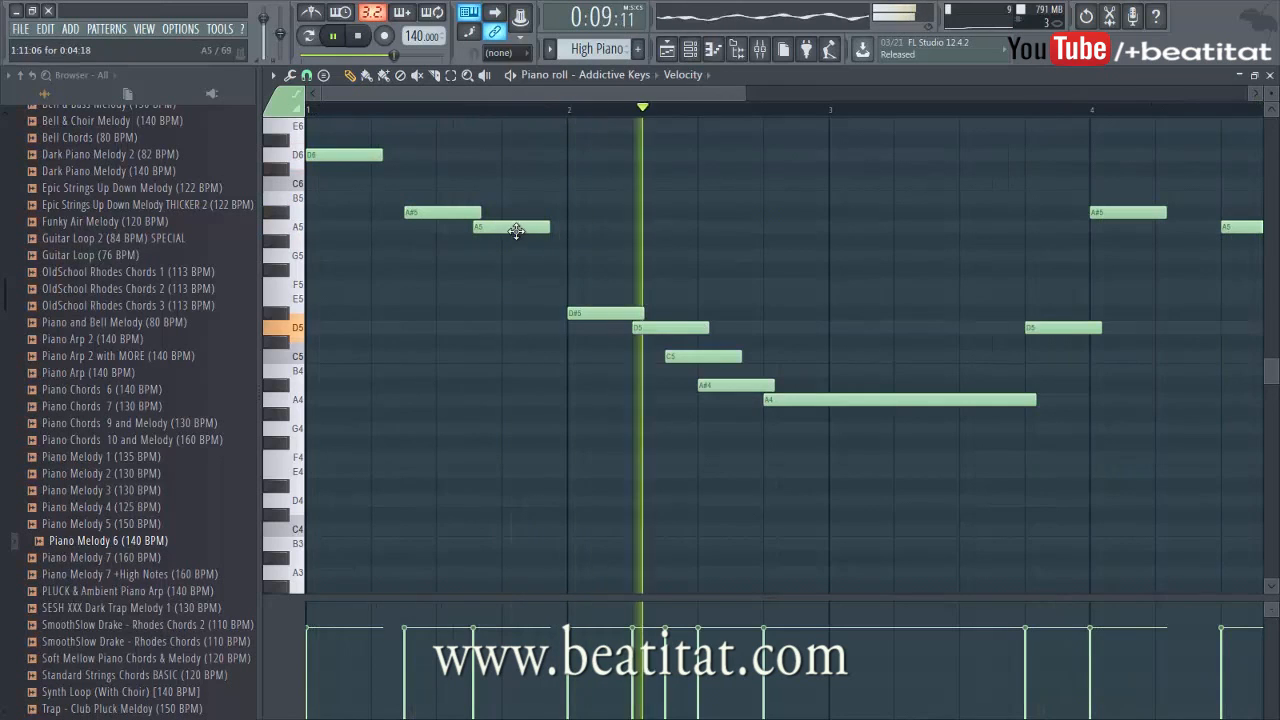
{"action": "left_click_drag", "start_coordinate": [517, 228], "coordinate": [510, 230]}
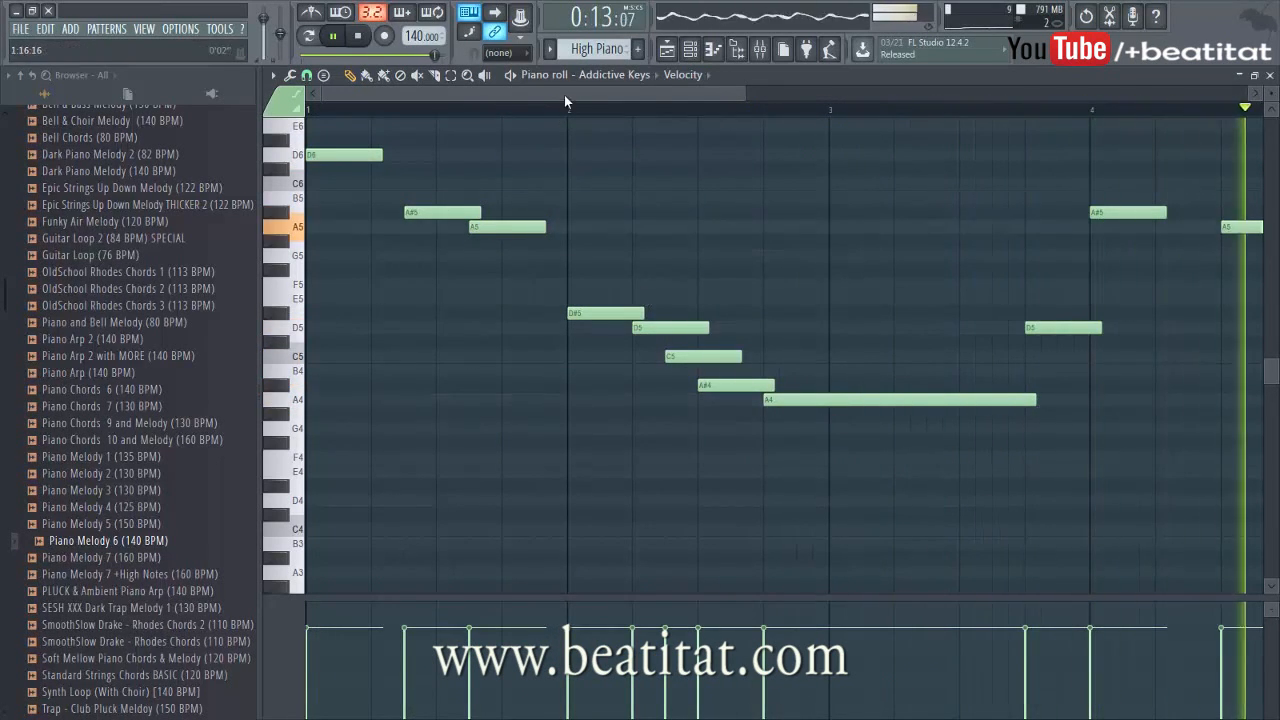
{"action": "left_click_drag", "start_coordinate": [564, 94], "coordinate": [633, 87]}
{"action": "key", "text": "Escape"}
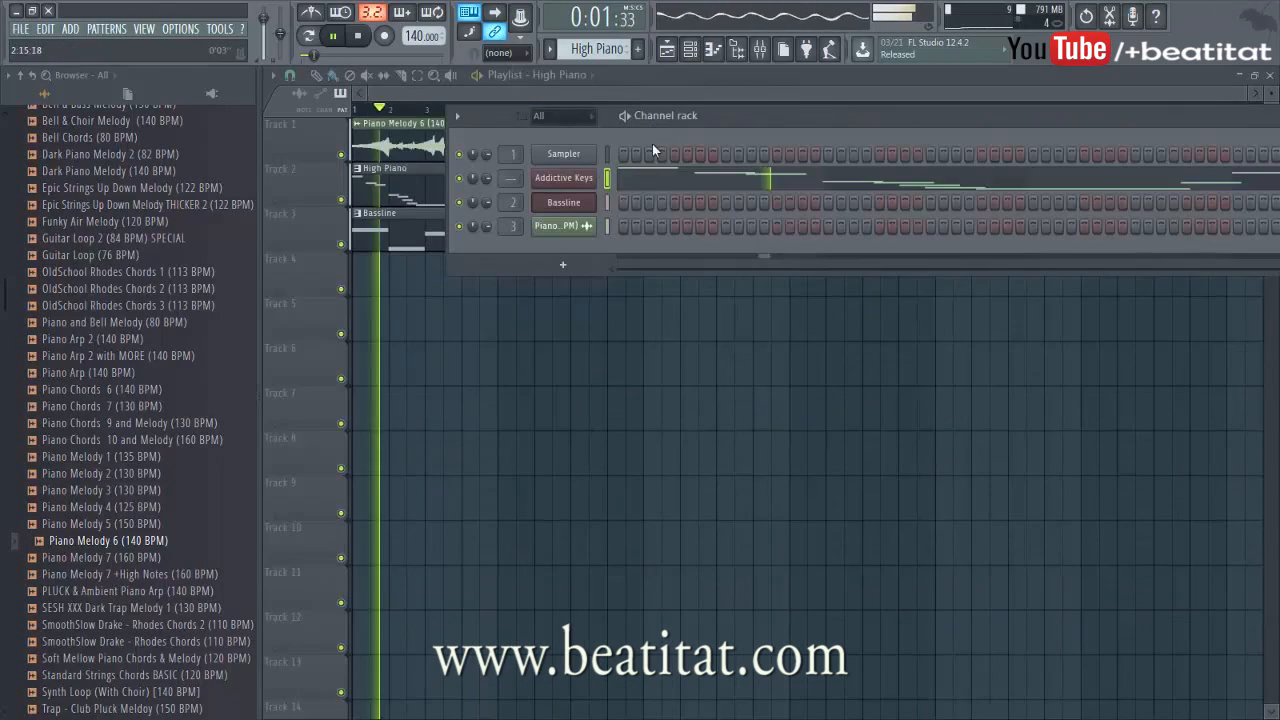
Transpose the whole high piano melody up one octave and lower the velocities of notes from bar 2 onward.
{"action": "left_click", "coordinate": [685, 186]}
{"action": "key", "text": "ctrl+Up"}
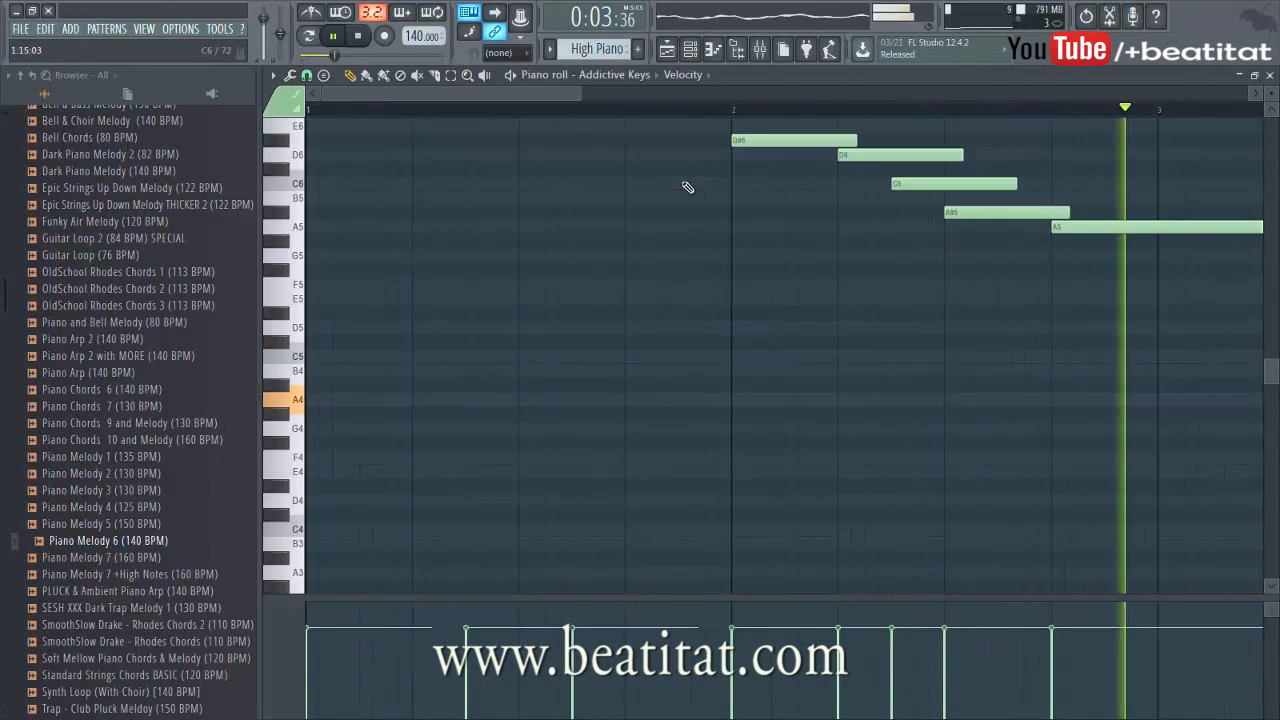
{"action": "scroll", "coordinate": [902, 707], "scroll_direction": "down", "scroll_amount": 1}
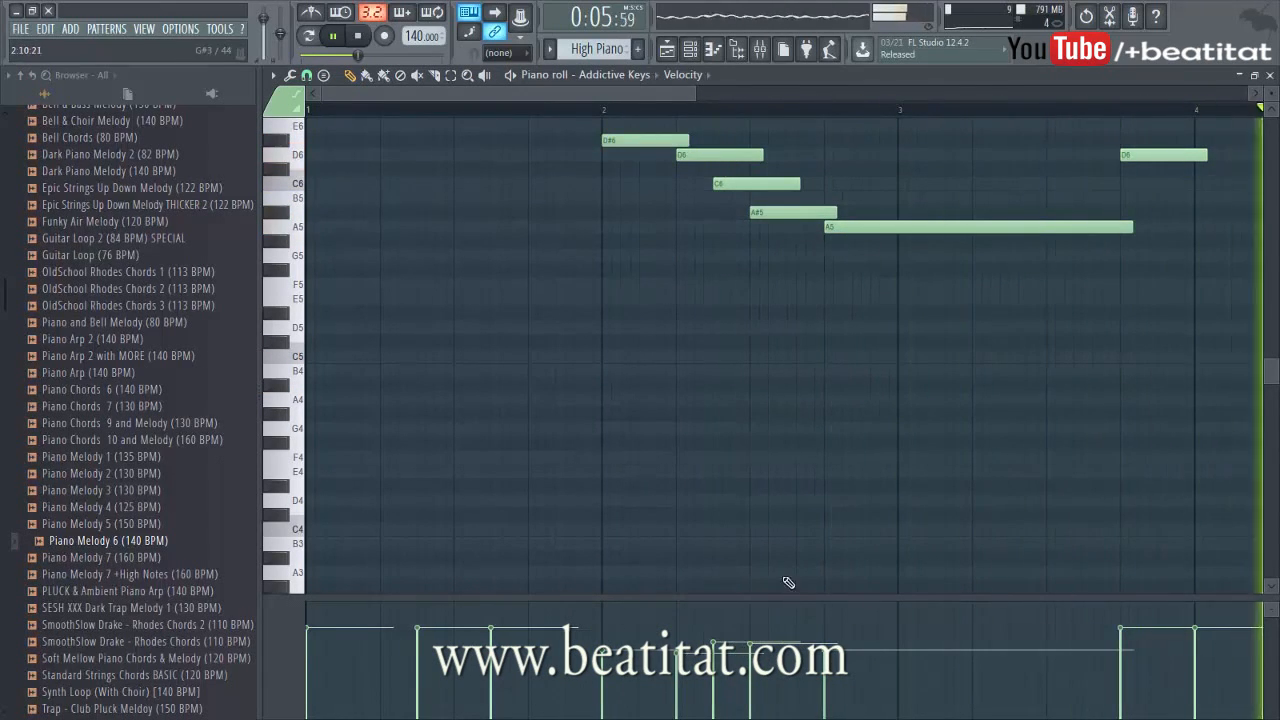
{"action": "scroll", "coordinate": [803, 543], "scroll_direction": "down", "scroll_amount": 2}
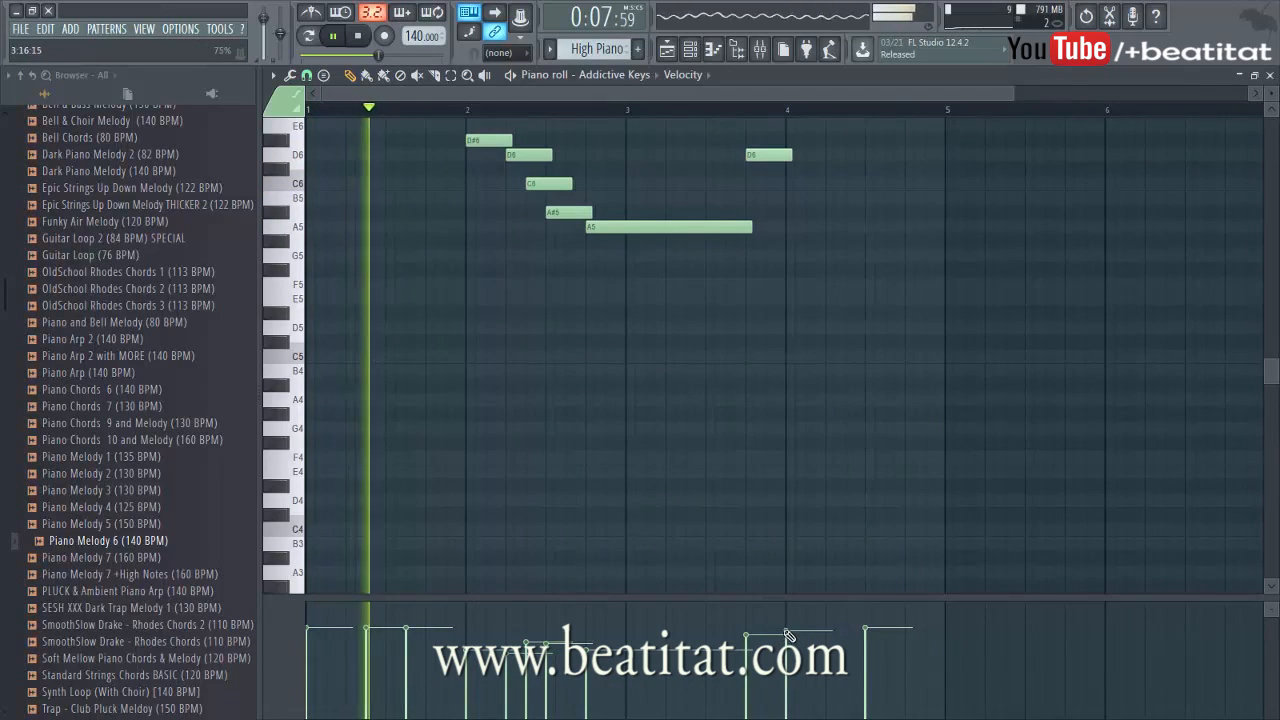
Route the Addictive Keys channel to mixer track 4 and lower that track's volume.
{"action": "key", "text": "F5"}
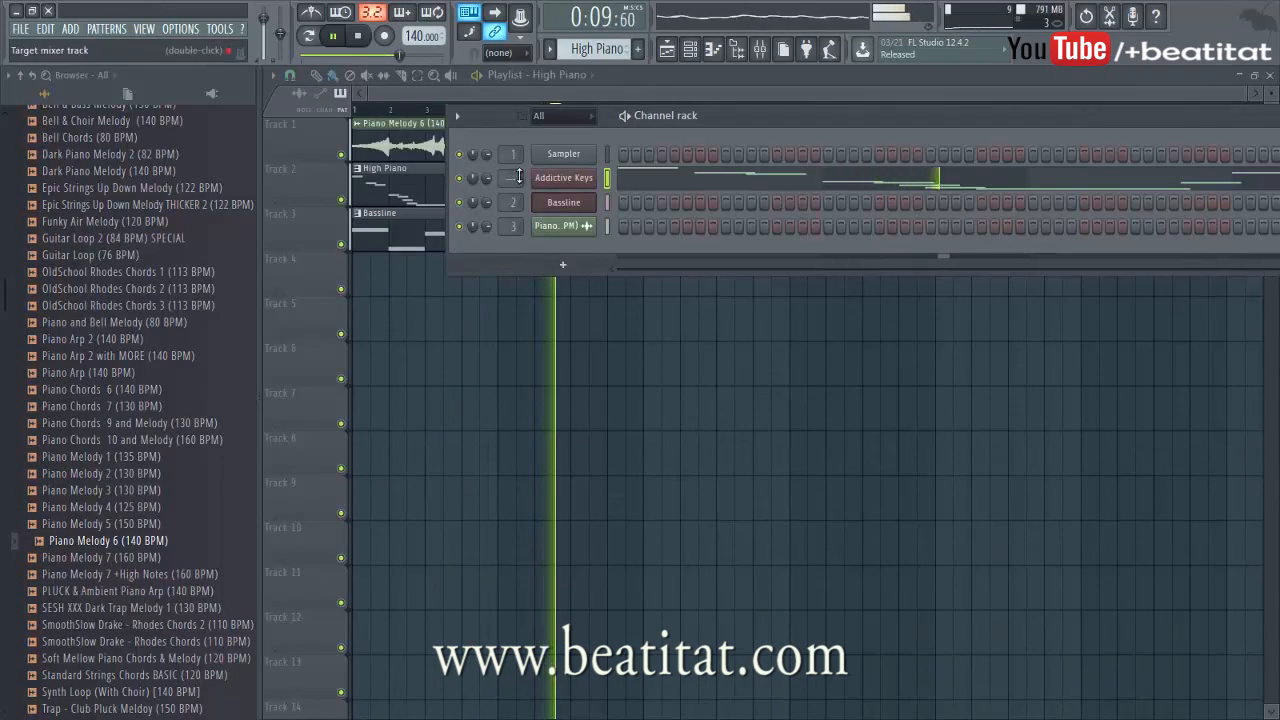
{"action": "left_click", "coordinate": [563, 177]}
{"action": "left_click", "coordinate": [1205, 145]}
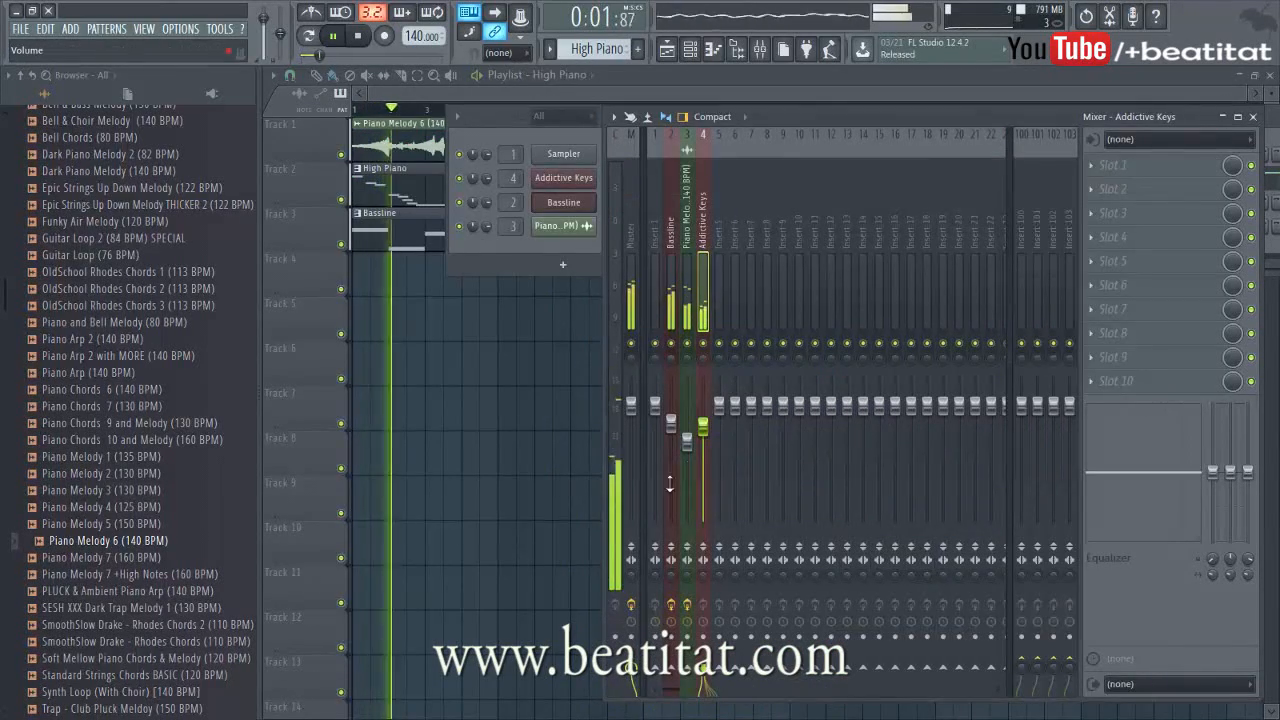
Add Fruity parametric EQ 2 to the Addictive Keys mixer track, cut its low frequencies, and stop playback.
{"action": "left_click", "coordinate": [1112, 165]}
{"action": "left_click", "coordinate": [1060, 664]}
{"action": "left_click_drag", "start_coordinate": [458, 320], "coordinate": [432, 320]}
{"action": "key", "text": "space"}
Examine the Bassline and High Piano notes in the piano roll, ending back in the playlist.
{"action": "left_click", "coordinate": [597, 138]}
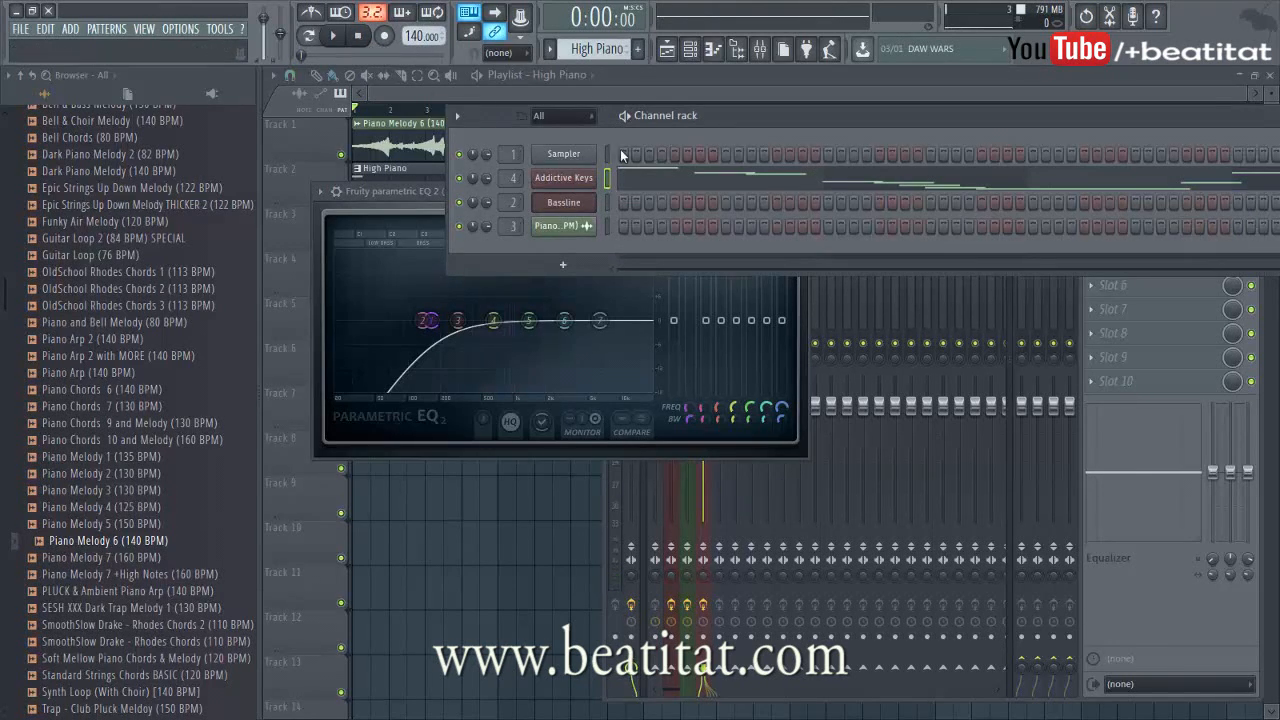
{"action": "left_click", "coordinate": [664, 177]}
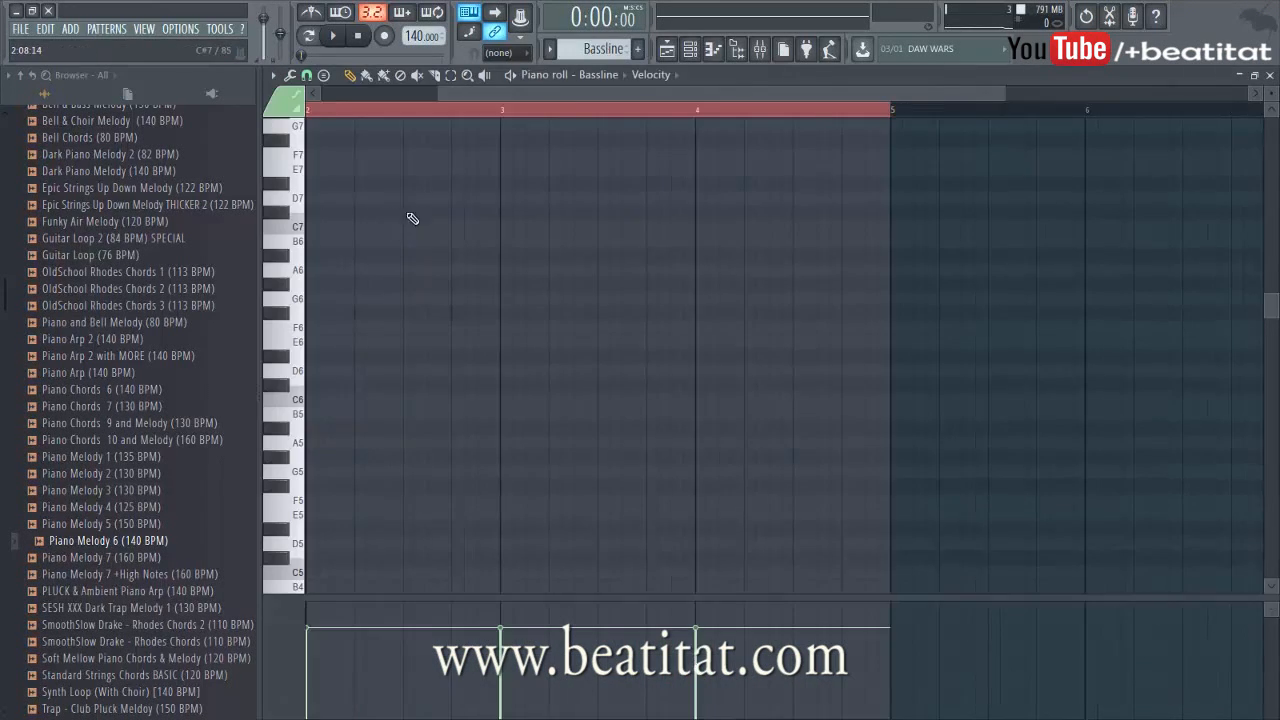
{"action": "key", "text": "ctrl+v"}
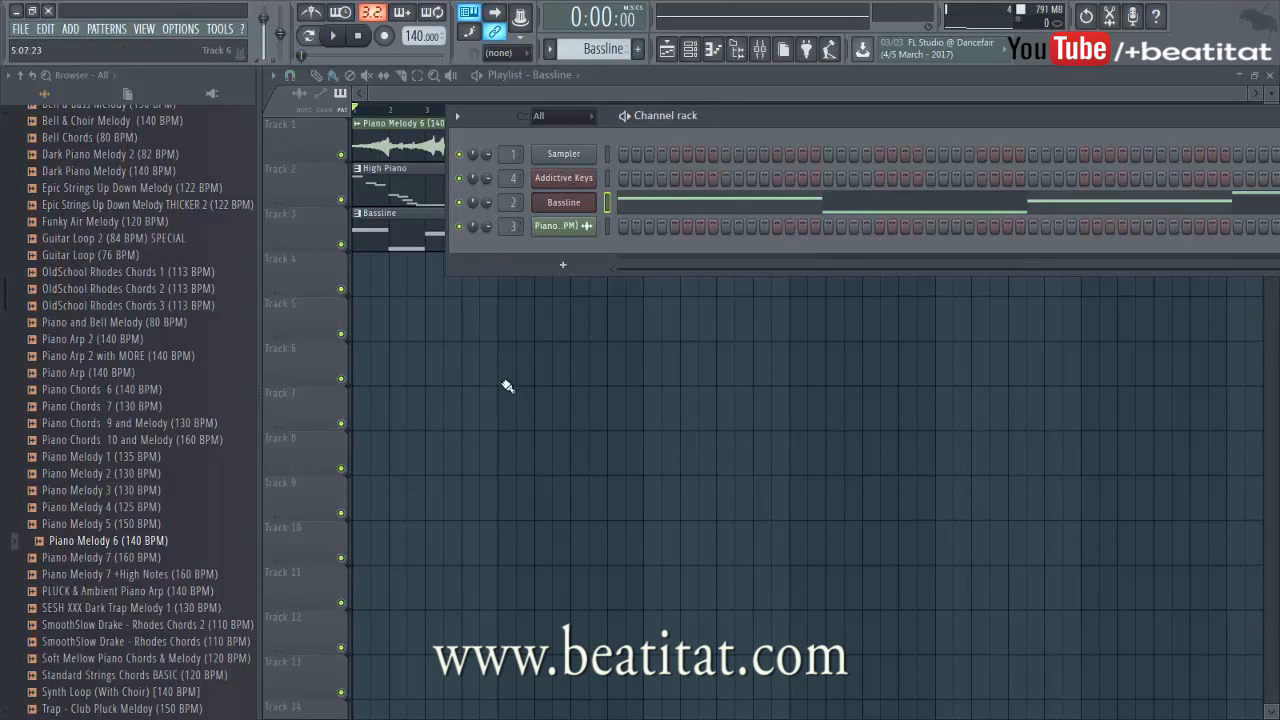
{"action": "key", "text": "F6"}
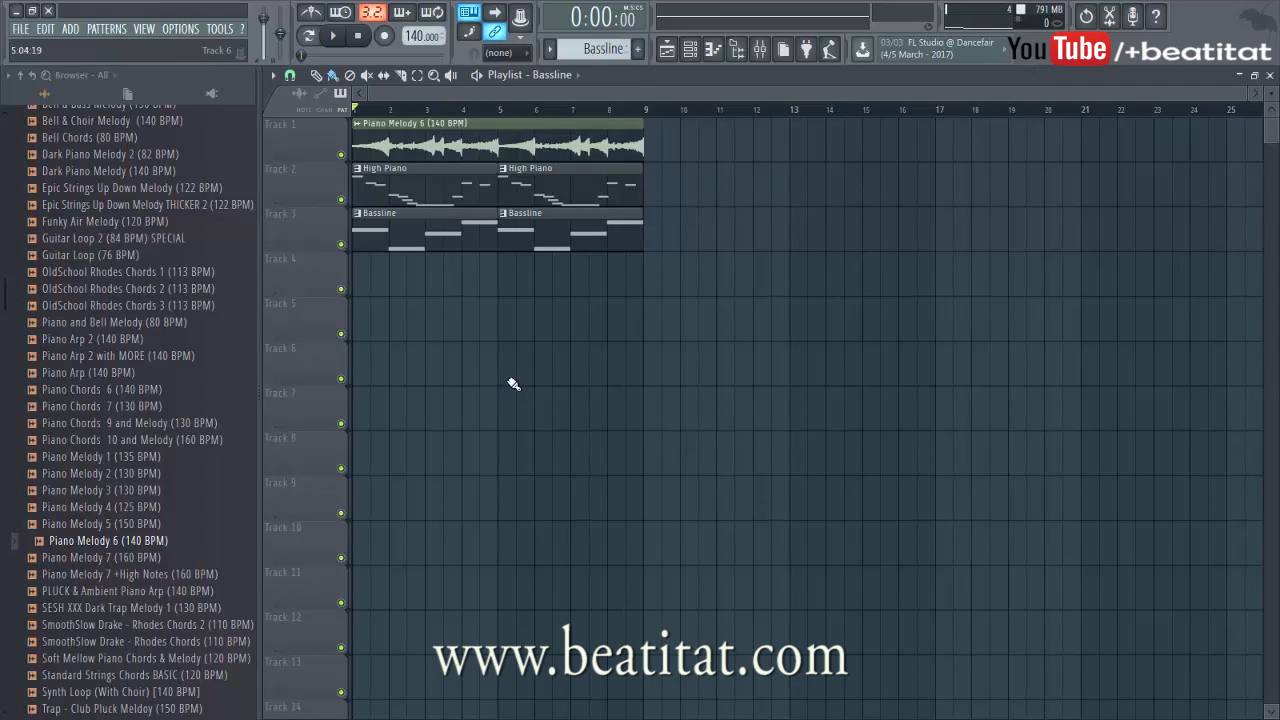
{"action": "scroll", "coordinate": [206, 390], "scroll_direction": "up", "scroll_amount": 10}
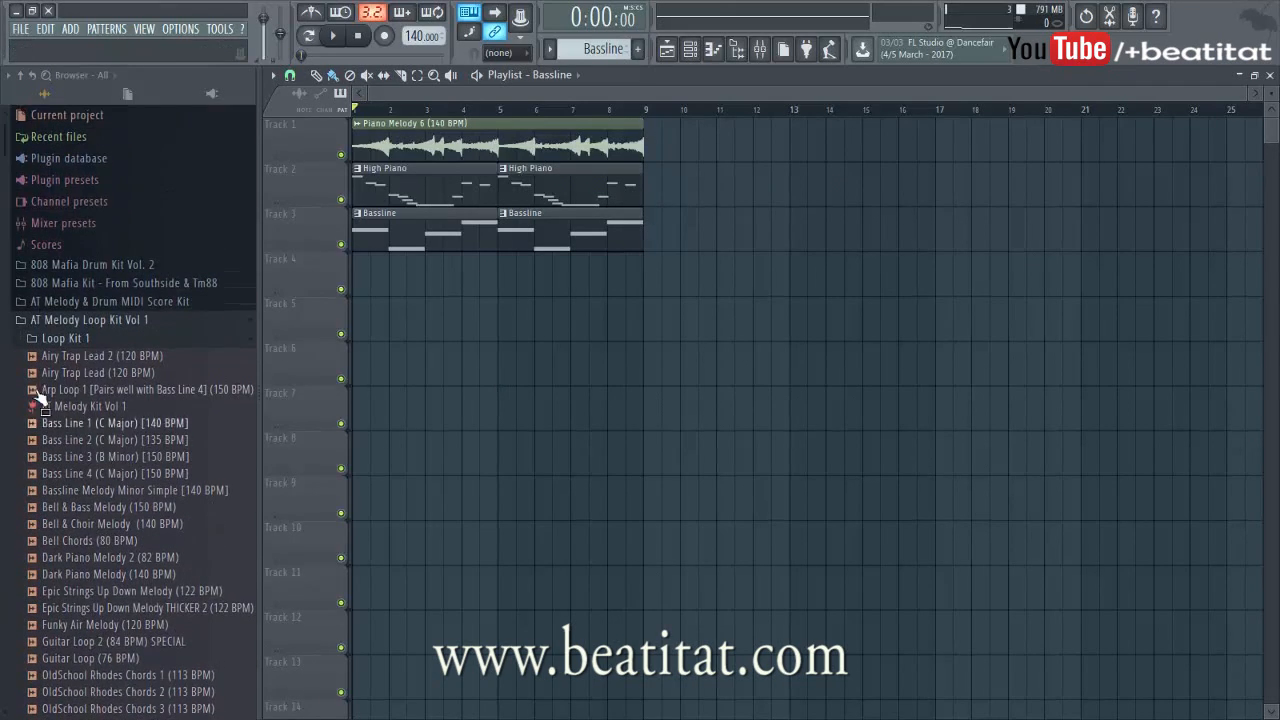
{"action": "left_click", "coordinate": [108, 320]}
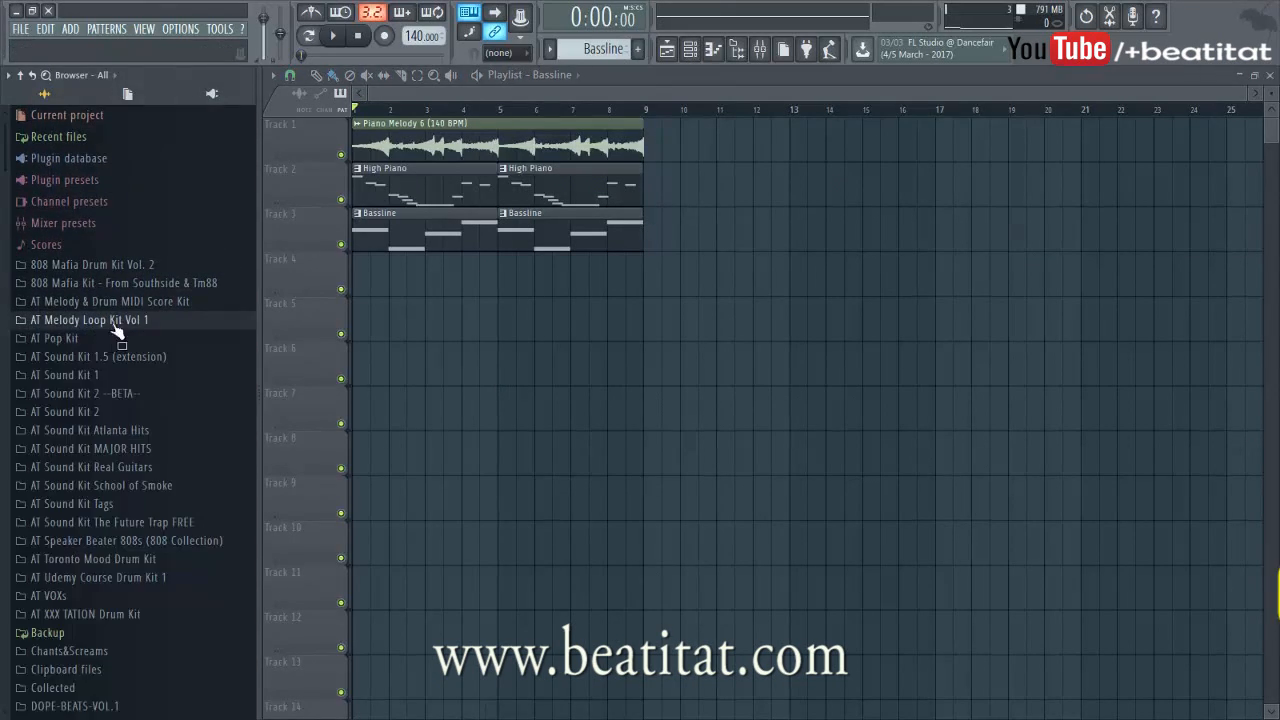
{"action": "double_click", "coordinate": [384, 189]}
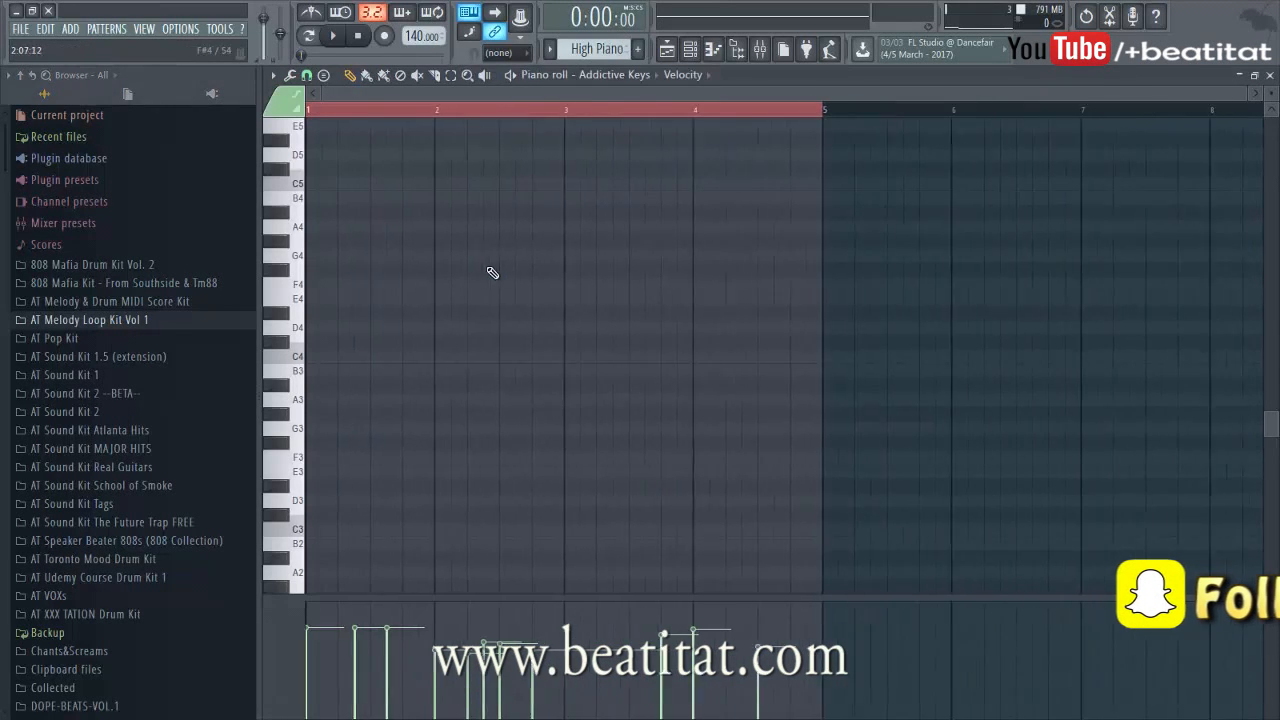
{"action": "scroll", "coordinate": [481, 281], "scroll_direction": "up", "scroll_amount": 8}
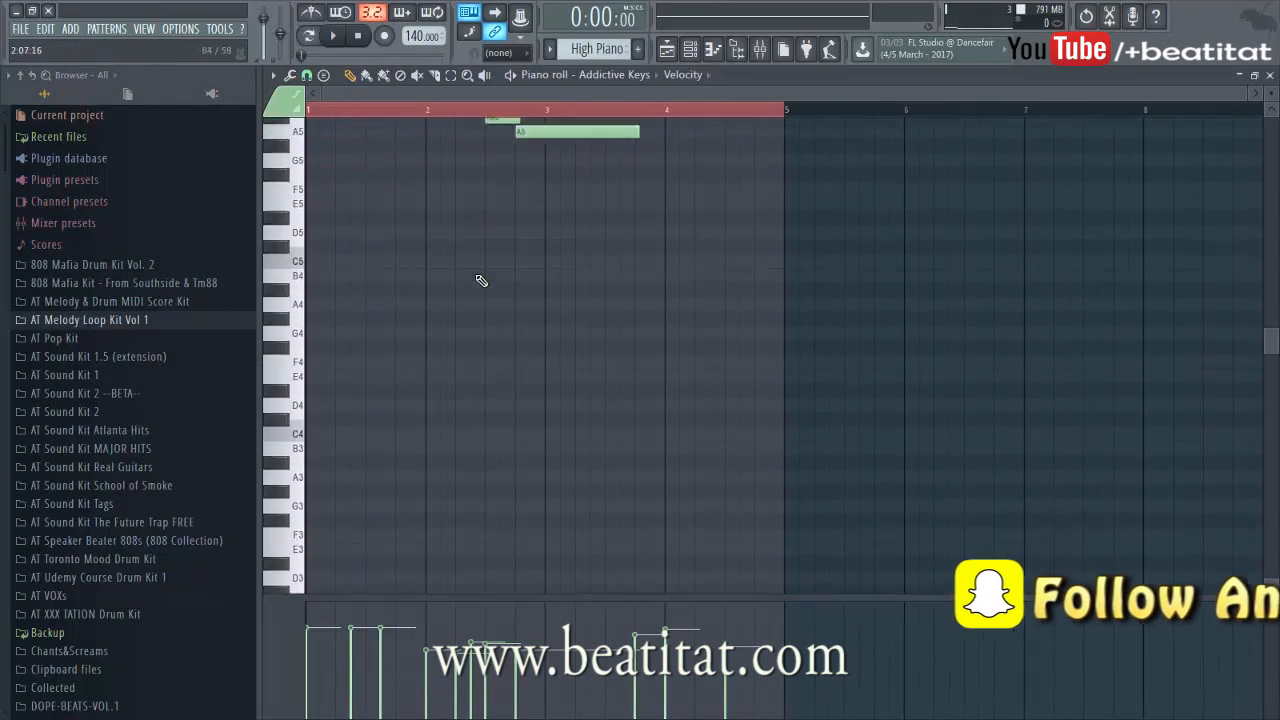
{"action": "scroll", "coordinate": [481, 281], "scroll_direction": "up", "scroll_amount": 1}
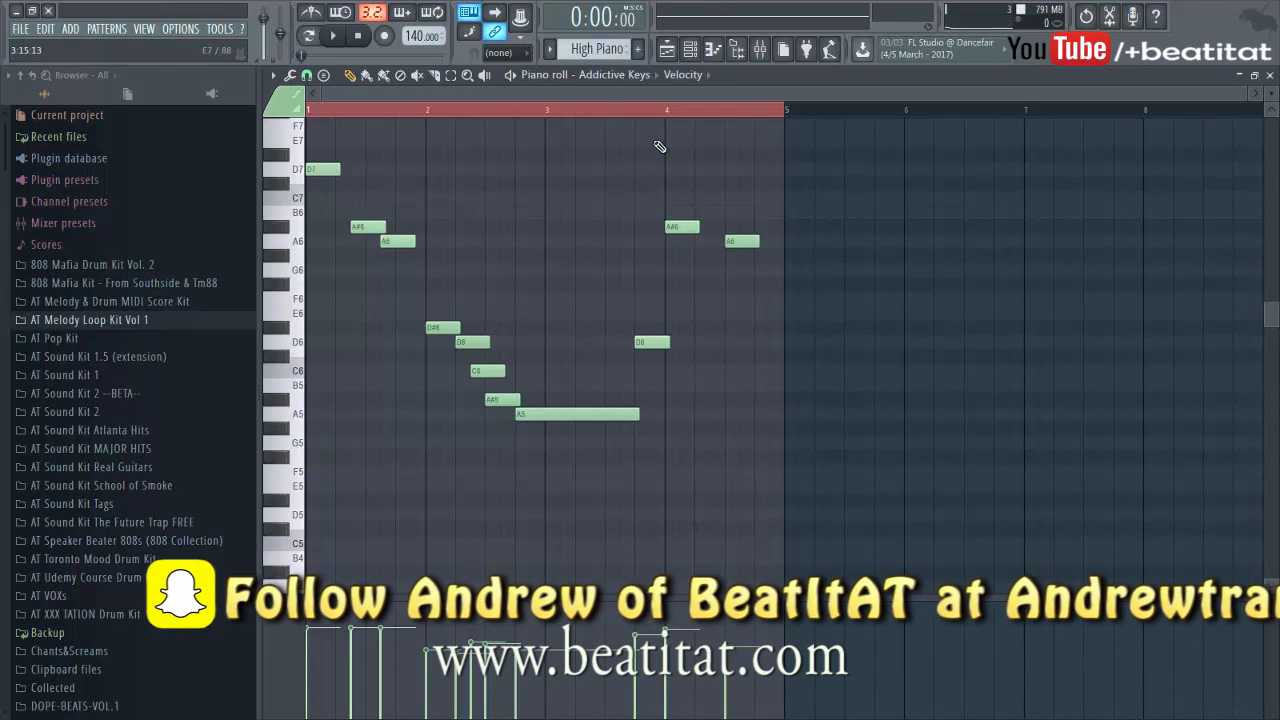
{"action": "key", "text": "F7"}
{"action": "key", "text": "F6"}
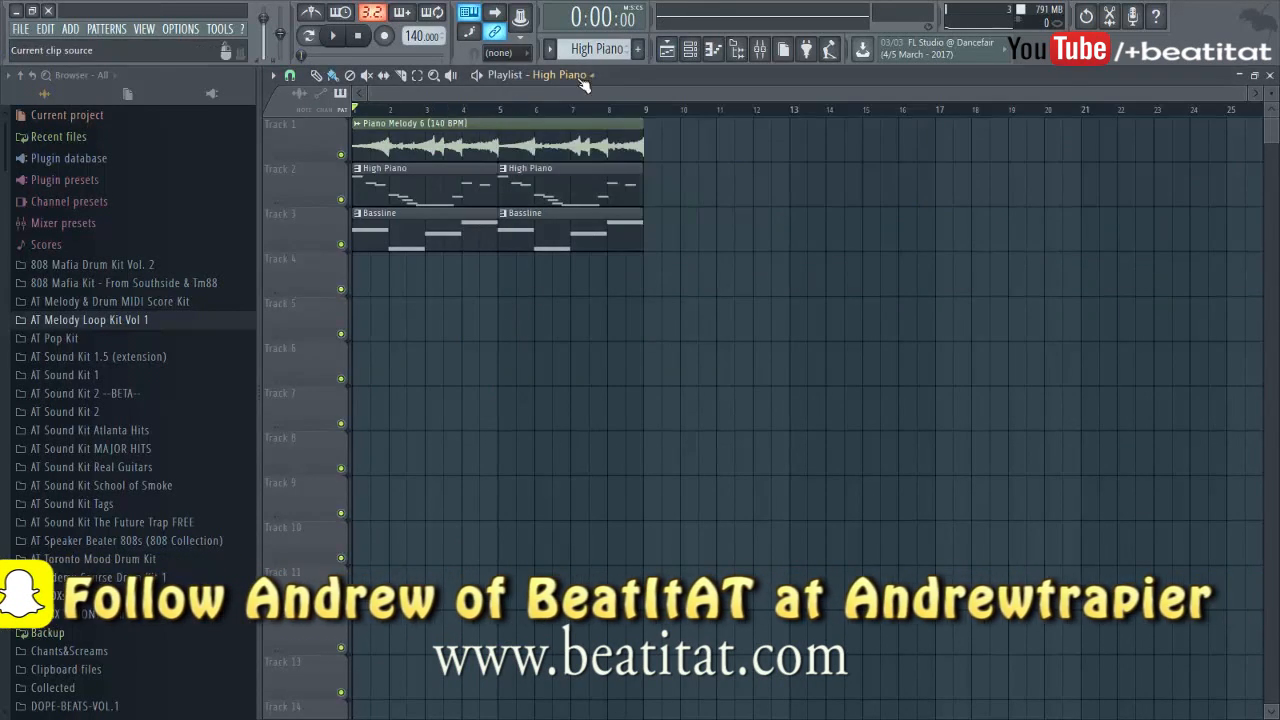
Create a new pattern named Drums.
{"action": "left_click", "coordinate": [644, 55]}
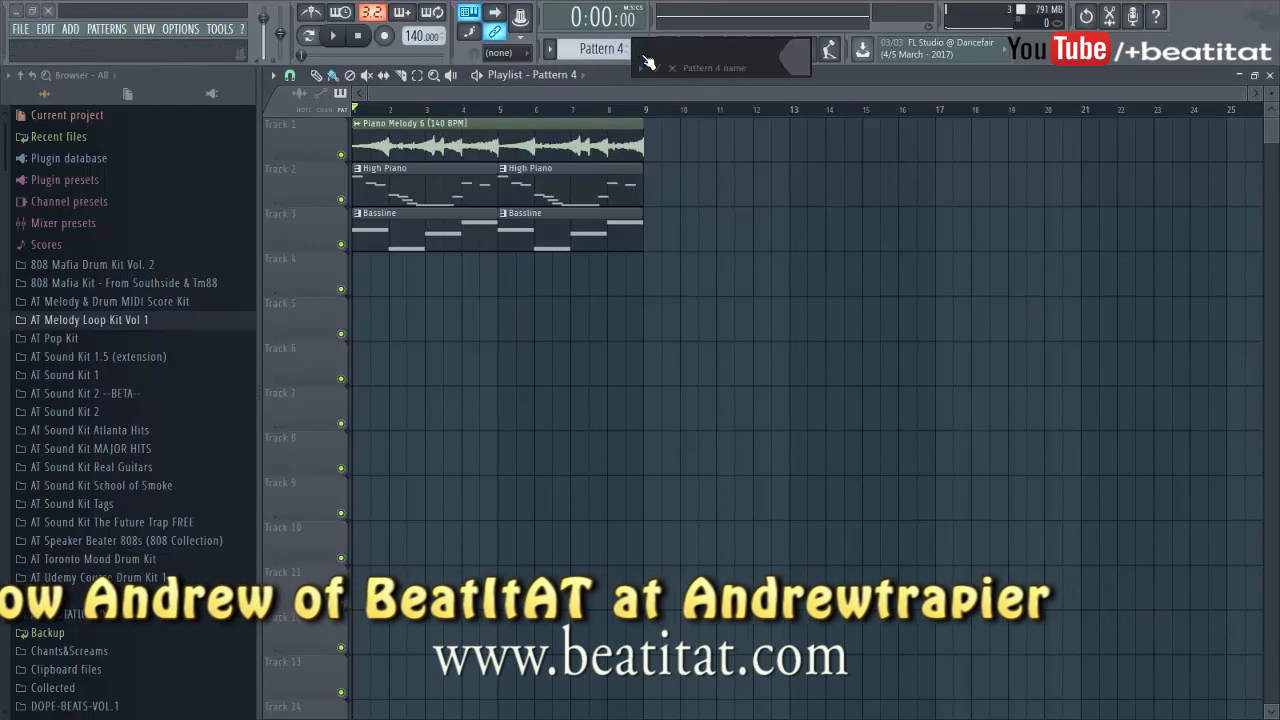
{"action": "type", "text": "Dr"}
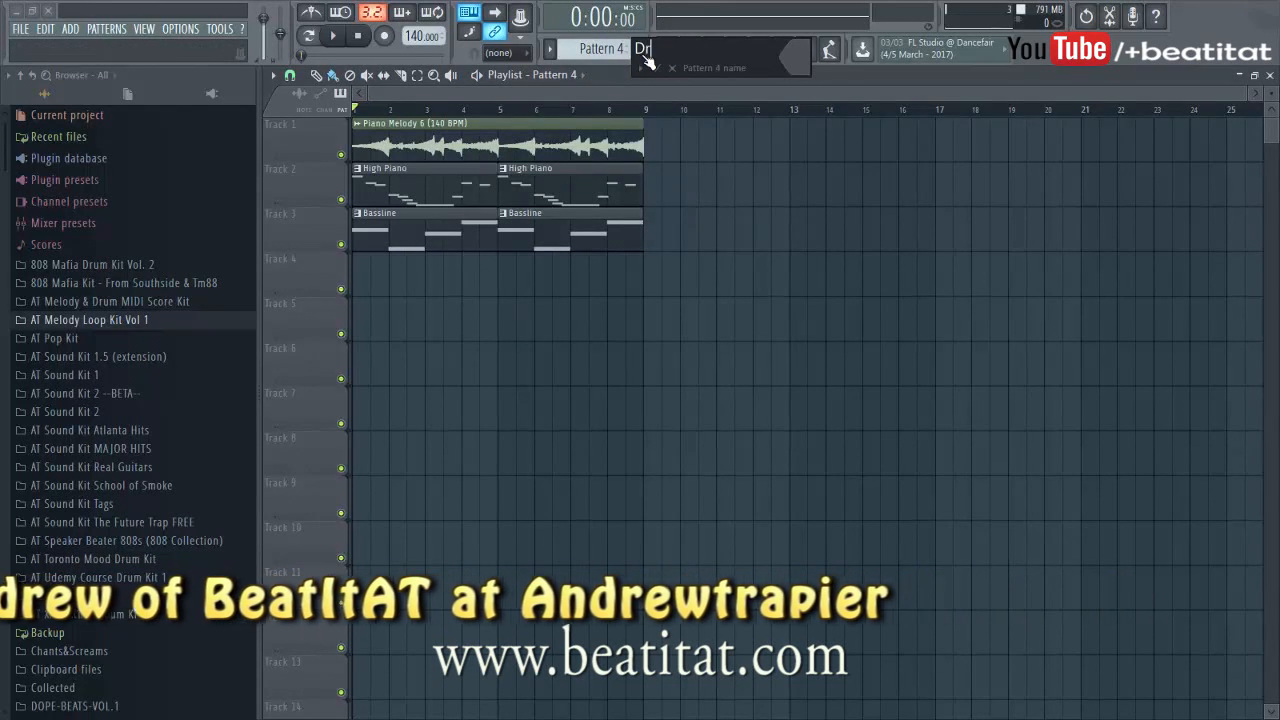
{"action": "type", "text": "ums"}
{"action": "key", "text": "Return"}
Place two consecutive four-bar Drums clips on Track 5, starting at bars 1 and 5.
{"action": "left_click", "coordinate": [371, 326]}
{"action": "mouse_move", "coordinate": [386, 323]}
{"action": "left_mouse_down"}
{"action": "mouse_move", "coordinate": [543, 343]}
{"action": "mouse_move", "coordinate": [500, 345]}
{"action": "left_mouse_up"}
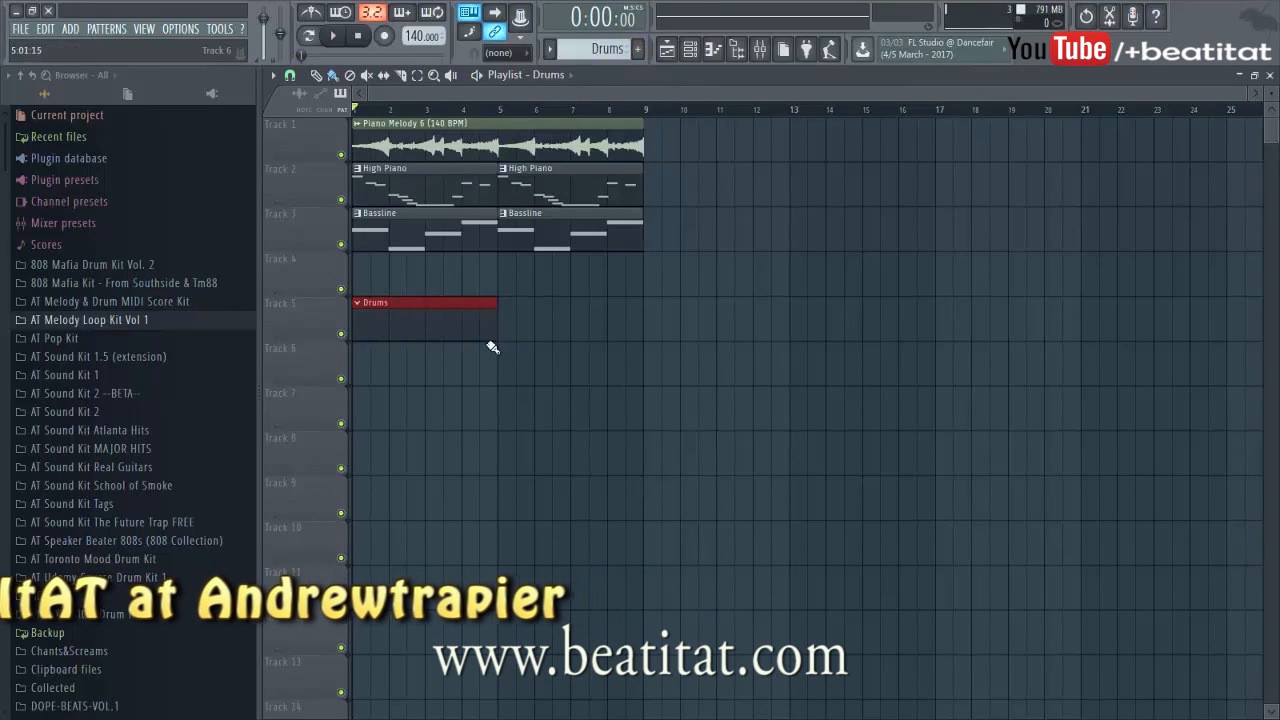
{"action": "left_click", "coordinate": [482, 320]}
{"action": "left_click_drag", "start_coordinate": [618, 343], "coordinate": [626, 341]}
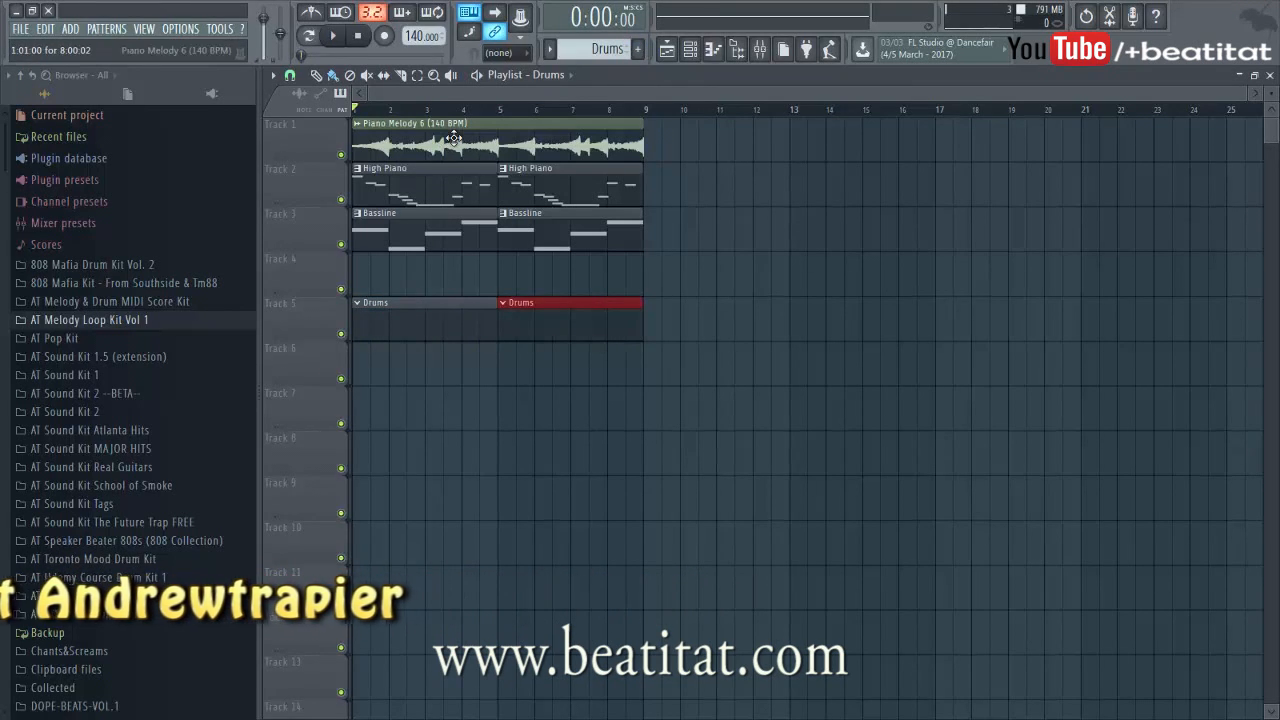
{"action": "left_click", "coordinate": [62, 320]}
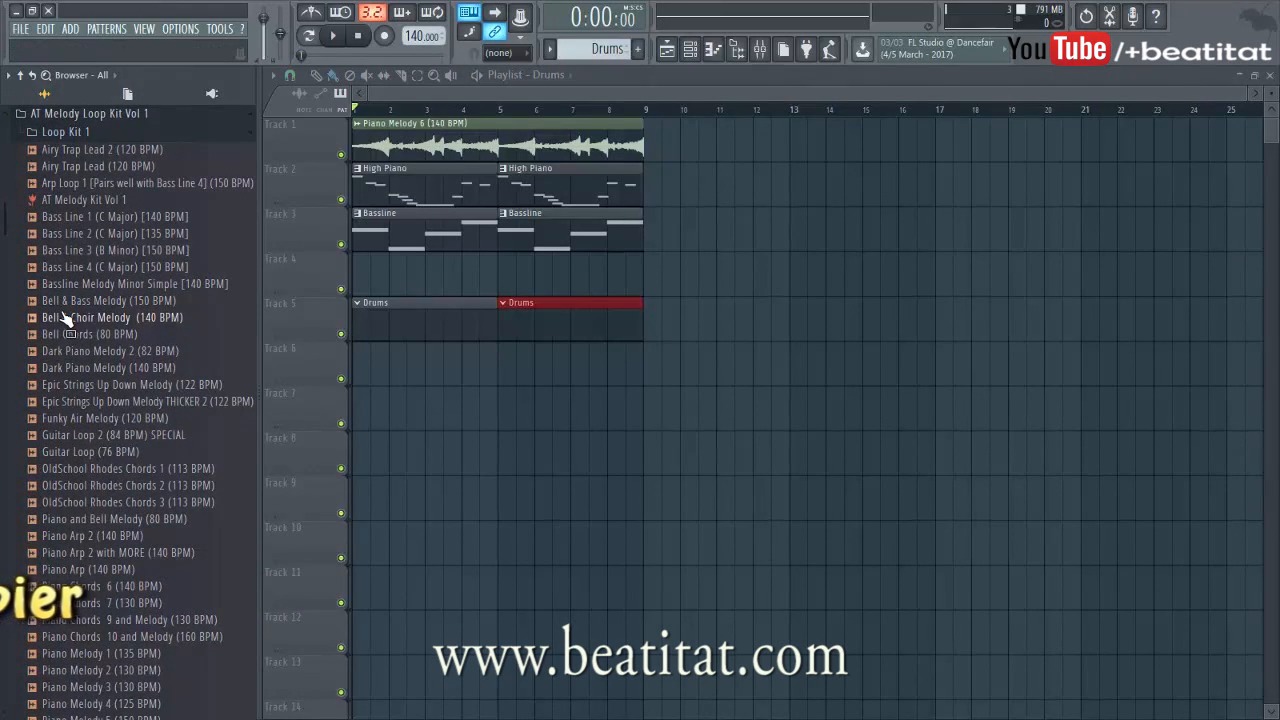
{"action": "left_click_drag", "start_coordinate": [70, 337], "coordinate": [3, 288]}
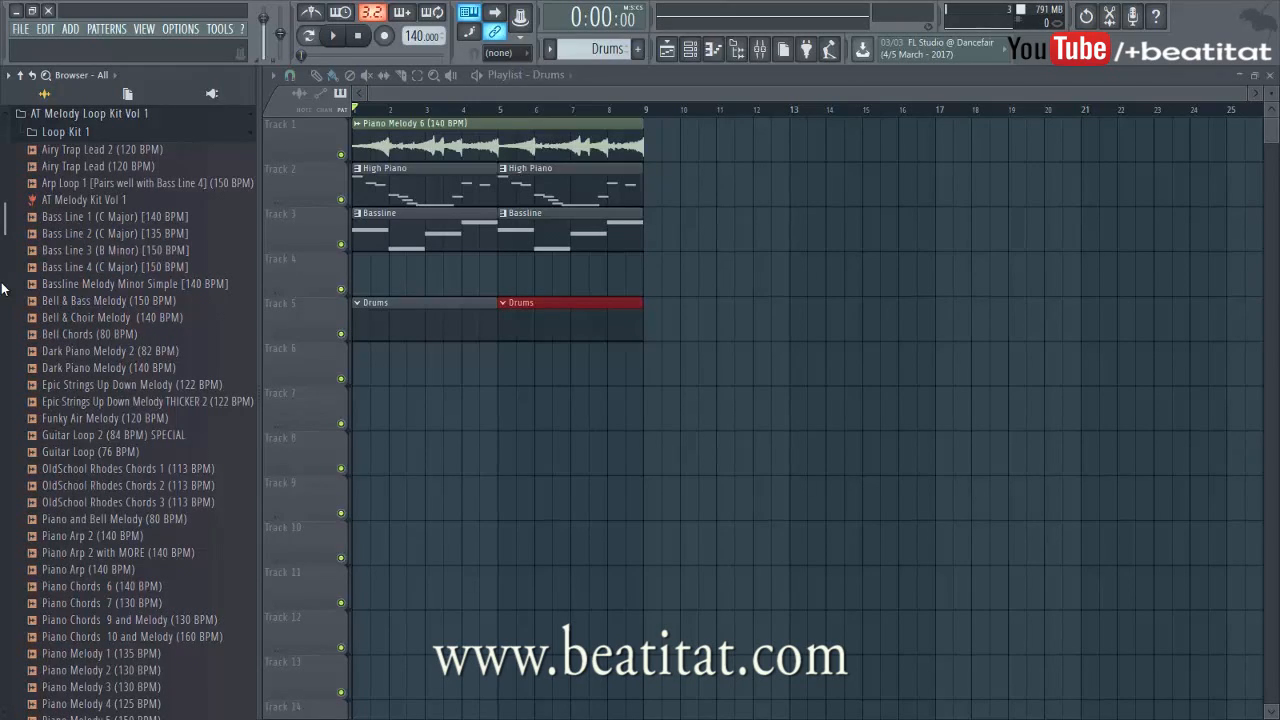
{"action": "left_click_drag", "start_coordinate": [5, 288], "coordinate": [145, 272]}
{"action": "left_click_drag", "start_coordinate": [147, 276], "coordinate": [473, 399]}
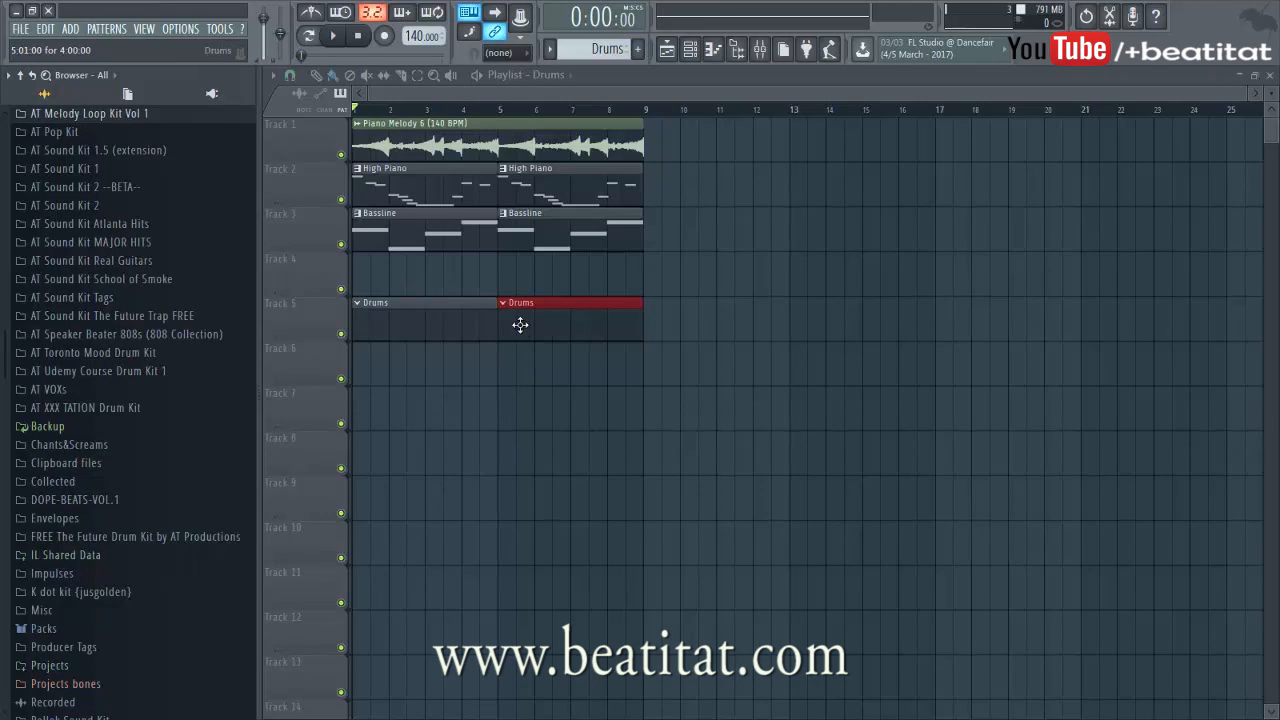
Open the Drums pattern in the channel rack with the channel display filter set to All.
{"action": "double_click", "coordinate": [449, 334]}
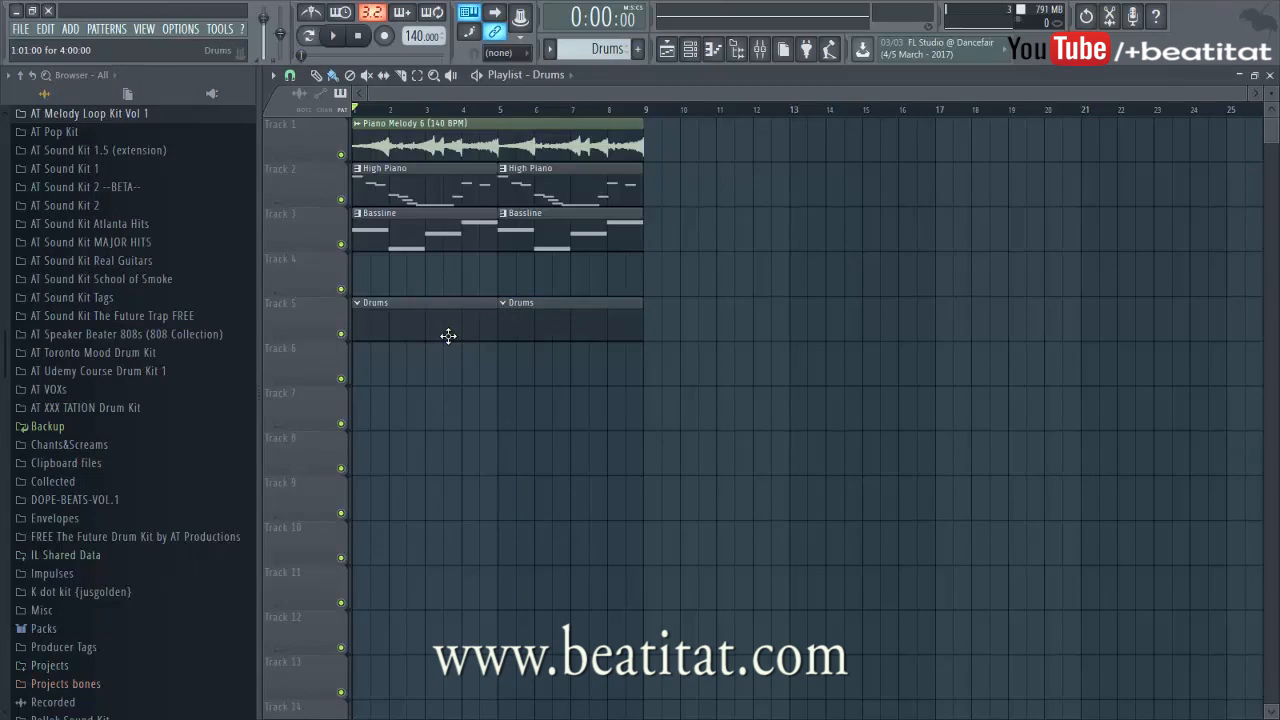
{"action": "left_click", "coordinate": [568, 117]}
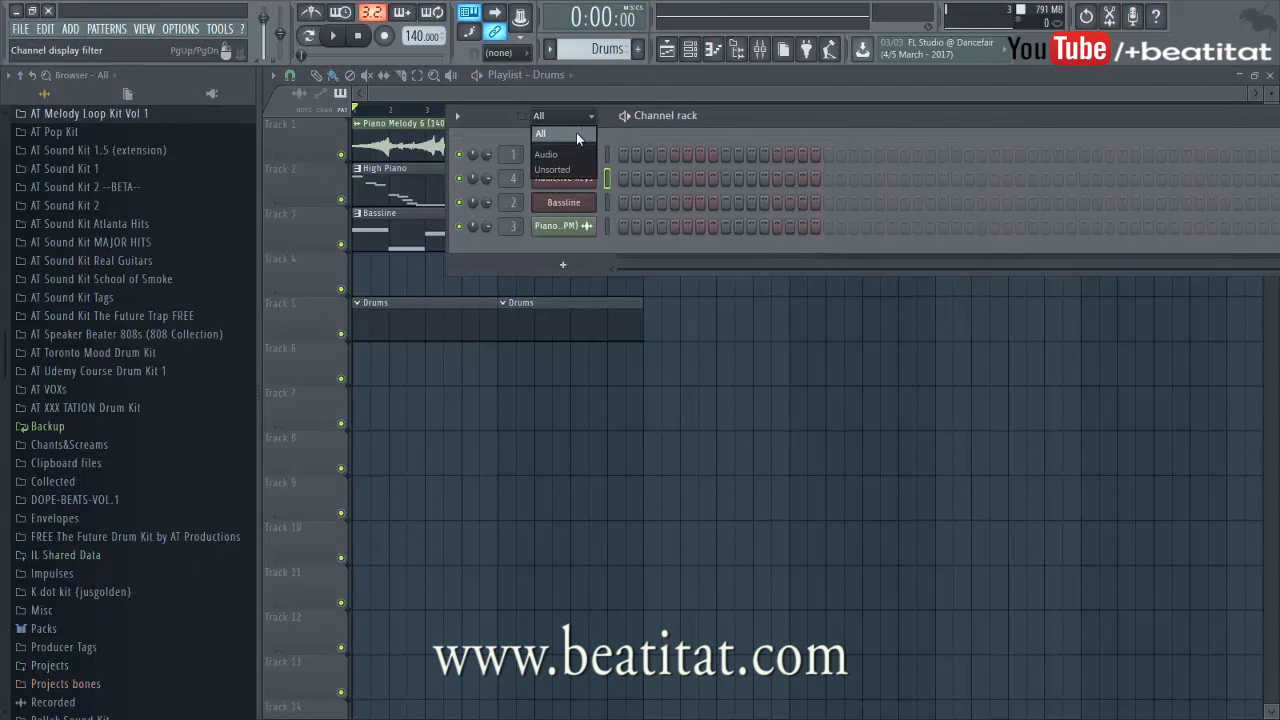
{"action": "left_click", "coordinate": [576, 132]}
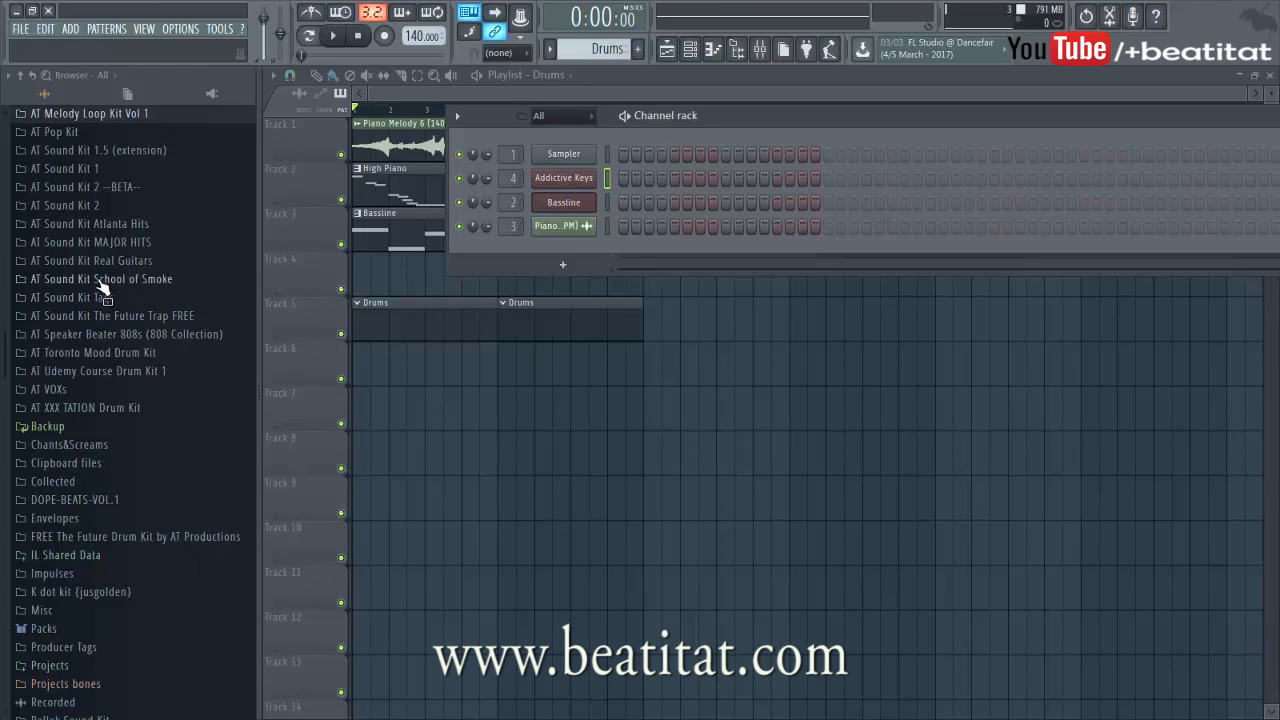
Open the Kicks folder of AT Sound Kit 2 and audition kicks including Kck BassyKickdrum and Kck BOOmKick.
{"action": "left_click", "coordinate": [163, 206]}
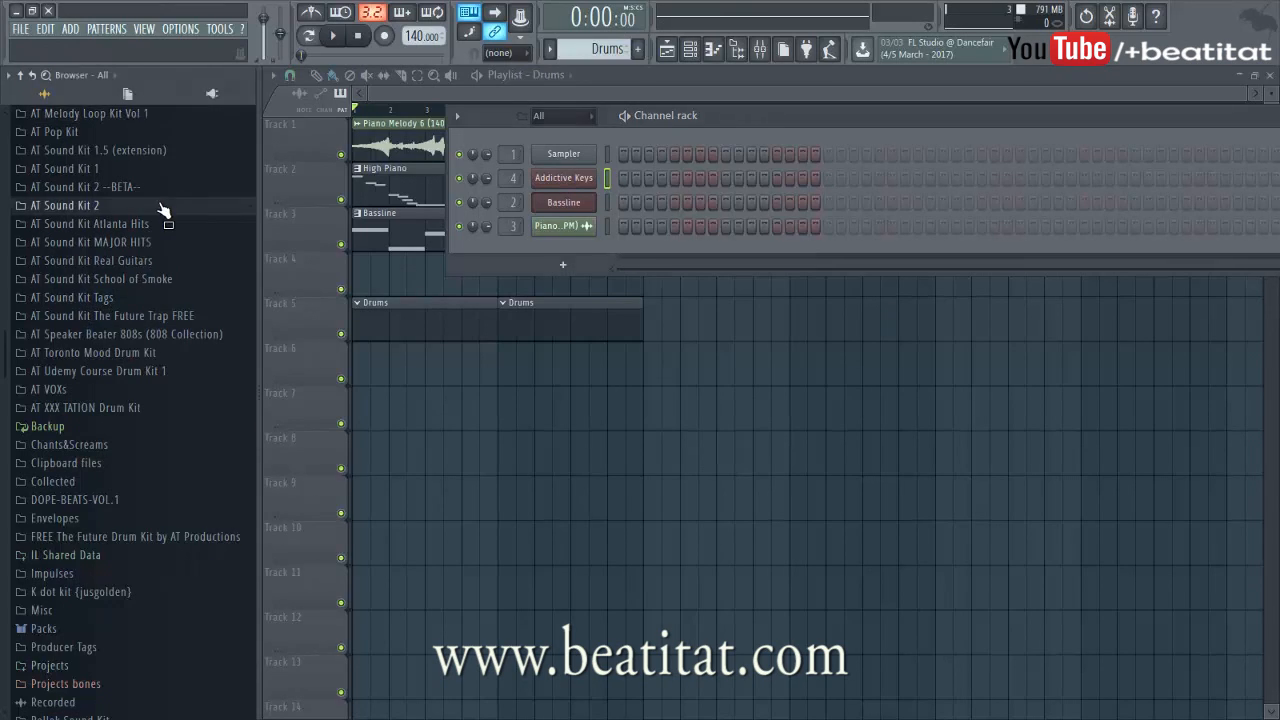
{"action": "left_click", "coordinate": [87, 319]}
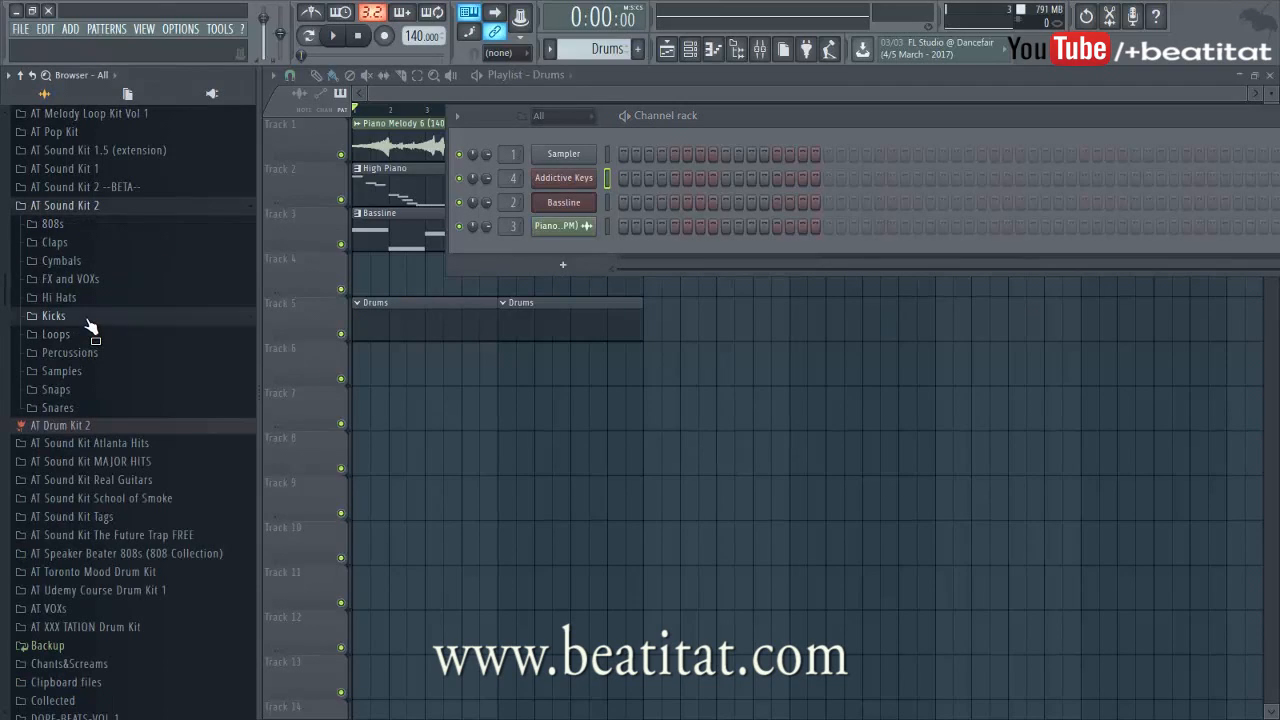
{"action": "left_click", "coordinate": [79, 440]}
{"action": "left_click", "coordinate": [105, 350]}
{"action": "left_click", "coordinate": [110, 334]}
{"action": "left_click", "coordinate": [106, 352]}
Add Kck BOOmKick as a new channel and normalize its sample.
{"action": "left_click_drag", "start_coordinate": [108, 357], "coordinate": [526, 245]}
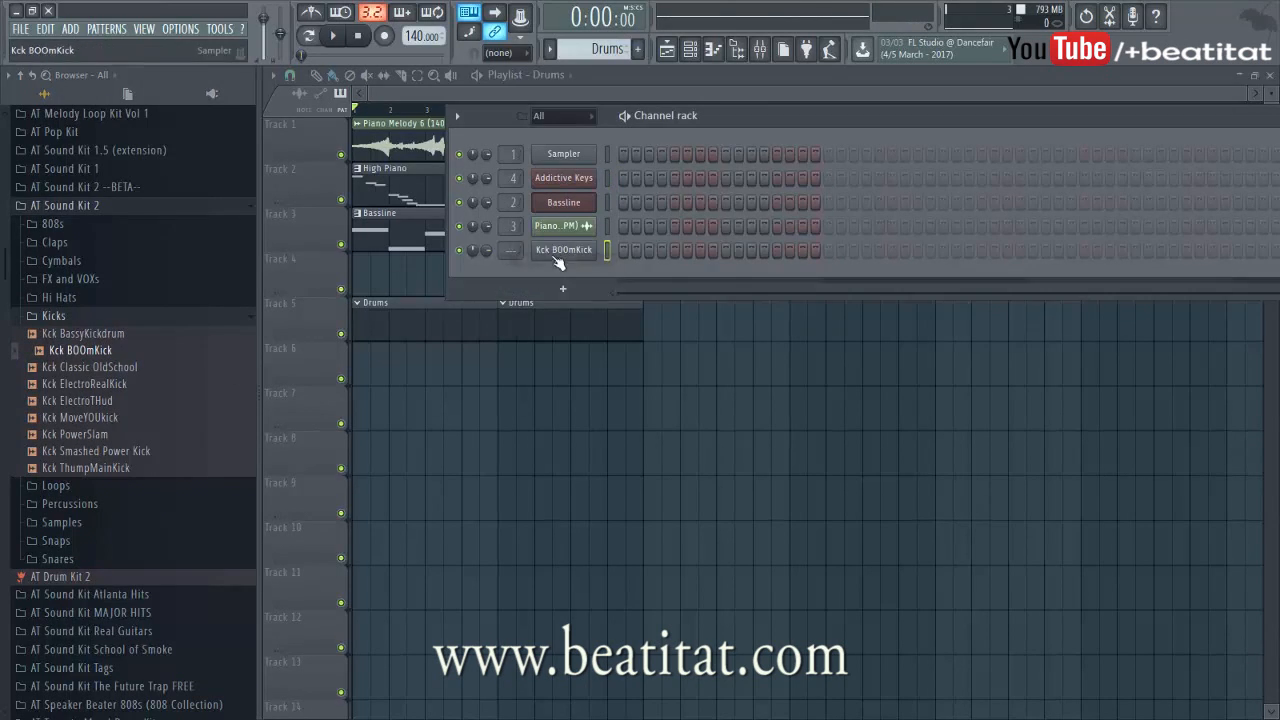
{"action": "left_click", "coordinate": [552, 358]}
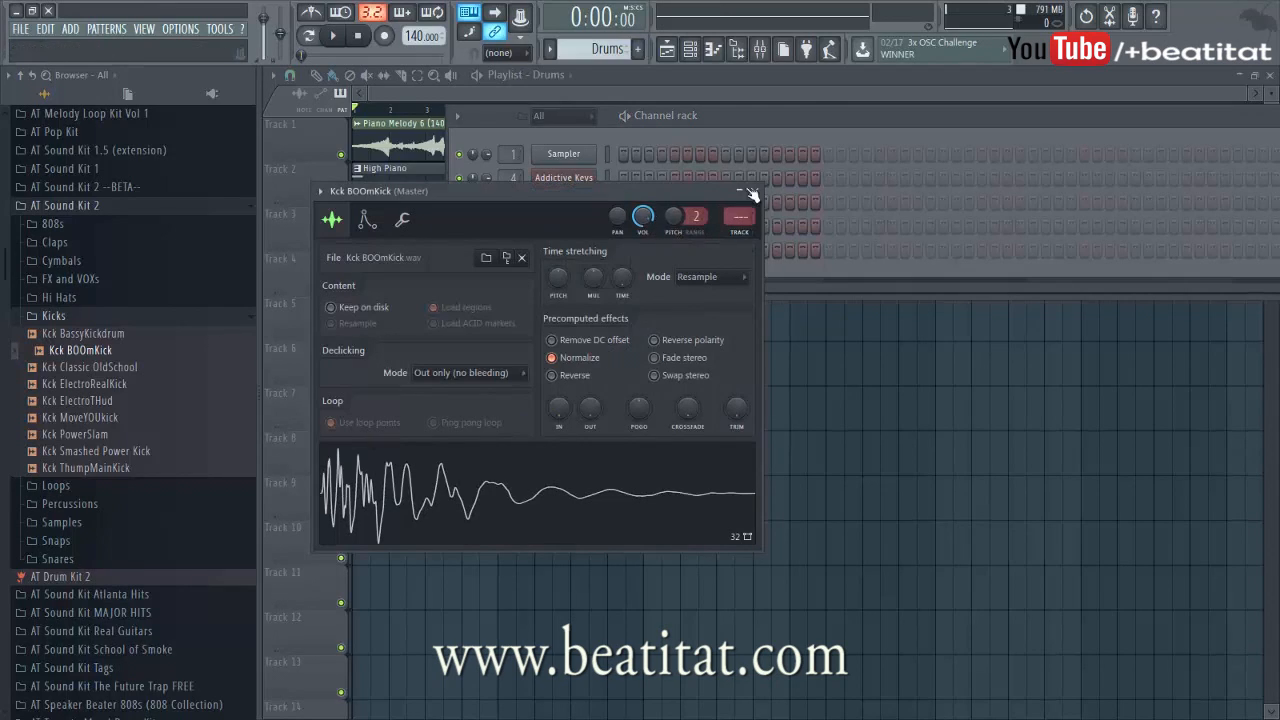
Place Kck BOOmKick hits on steps 1, 7 and 17 of the Drums pattern while checking them in playback.
{"action": "left_click", "coordinate": [753, 190]}
{"action": "left_click", "coordinate": [623, 250]}
{"action": "key", "text": "space"}
{"action": "left_click", "coordinate": [700, 250]}
{"action": "left_click", "coordinate": [803, 250]}
{"action": "left_click", "coordinate": [828, 250]}
{"action": "key", "text": "space"}
{"action": "left_click", "coordinate": [803, 250]}
{"action": "key", "text": "space"}
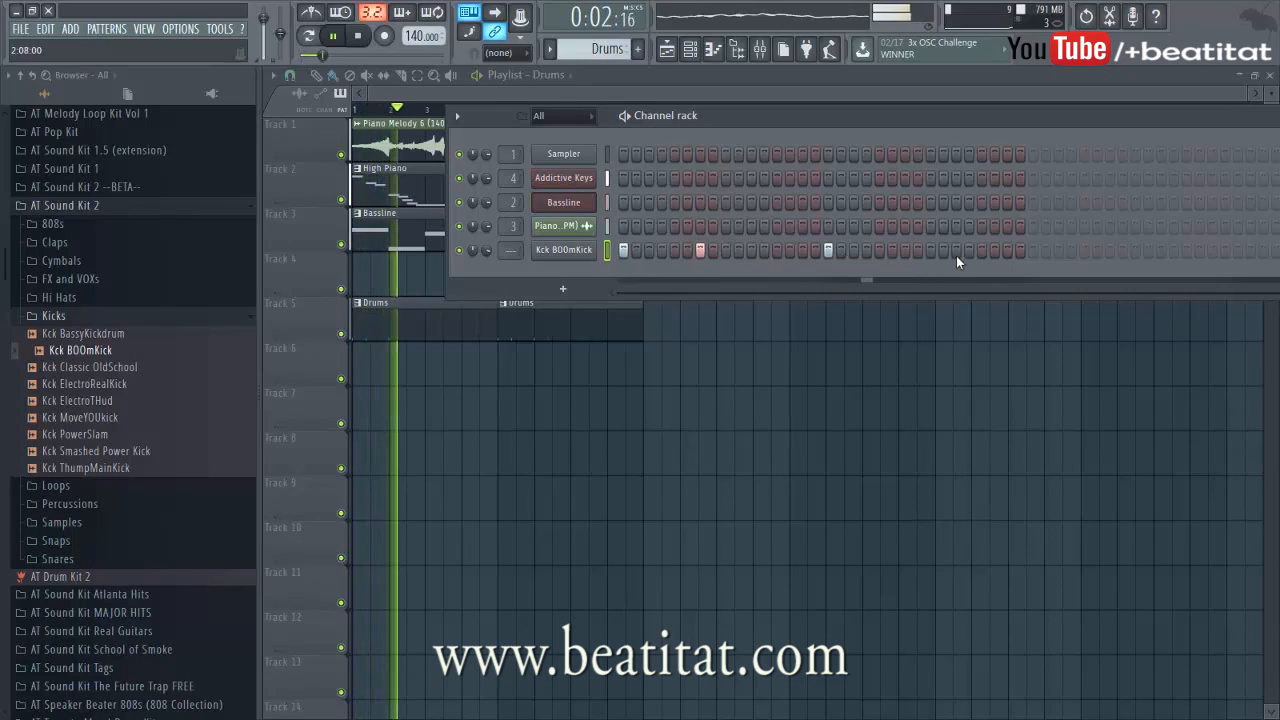
Extend the kick pattern with Kck BOOmKick hits on steps 33, 53 and 63, and collapse the Kicks folder.
{"action": "left_click", "coordinate": [1033, 252]}
{"action": "left_click_drag", "start_coordinate": [995, 111], "coordinate": [840, 120]}
{"action": "key", "text": "space"}
{"action": "key", "text": "space"}
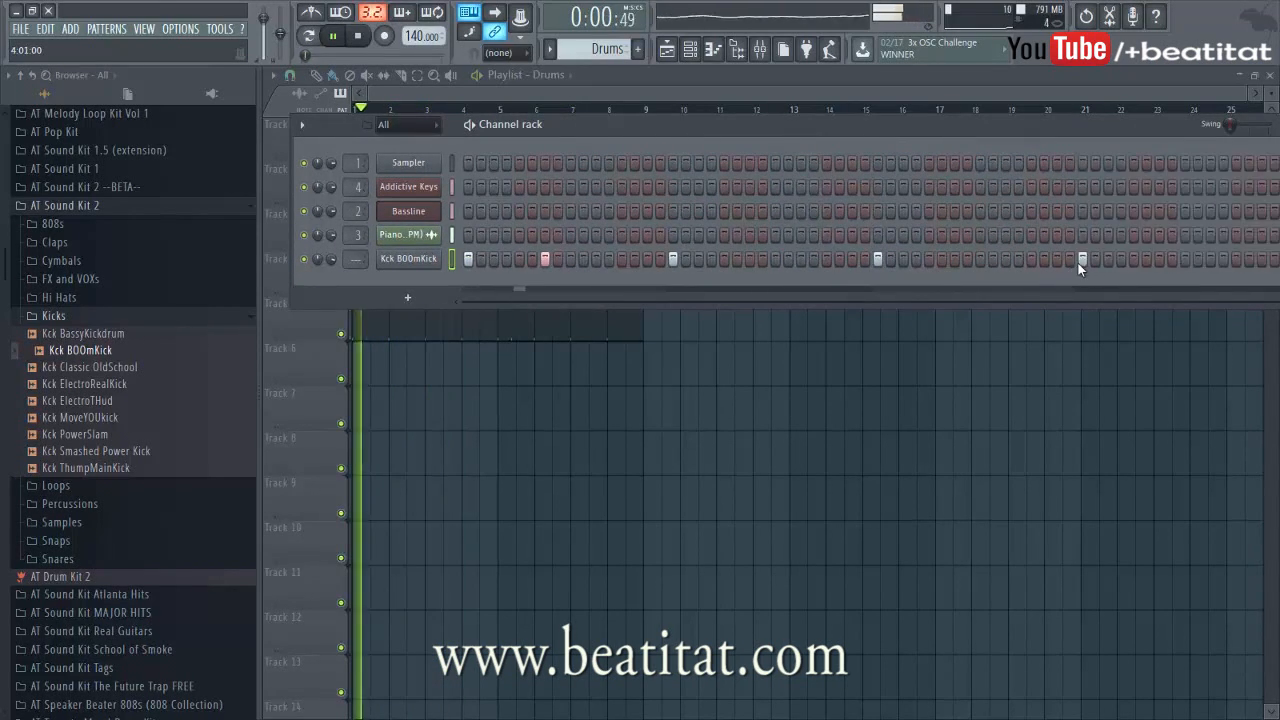
{"action": "left_click", "coordinate": [1133, 259]}
{"action": "left_click", "coordinate": [1261, 259]}
{"action": "left_click", "coordinate": [56, 316]}
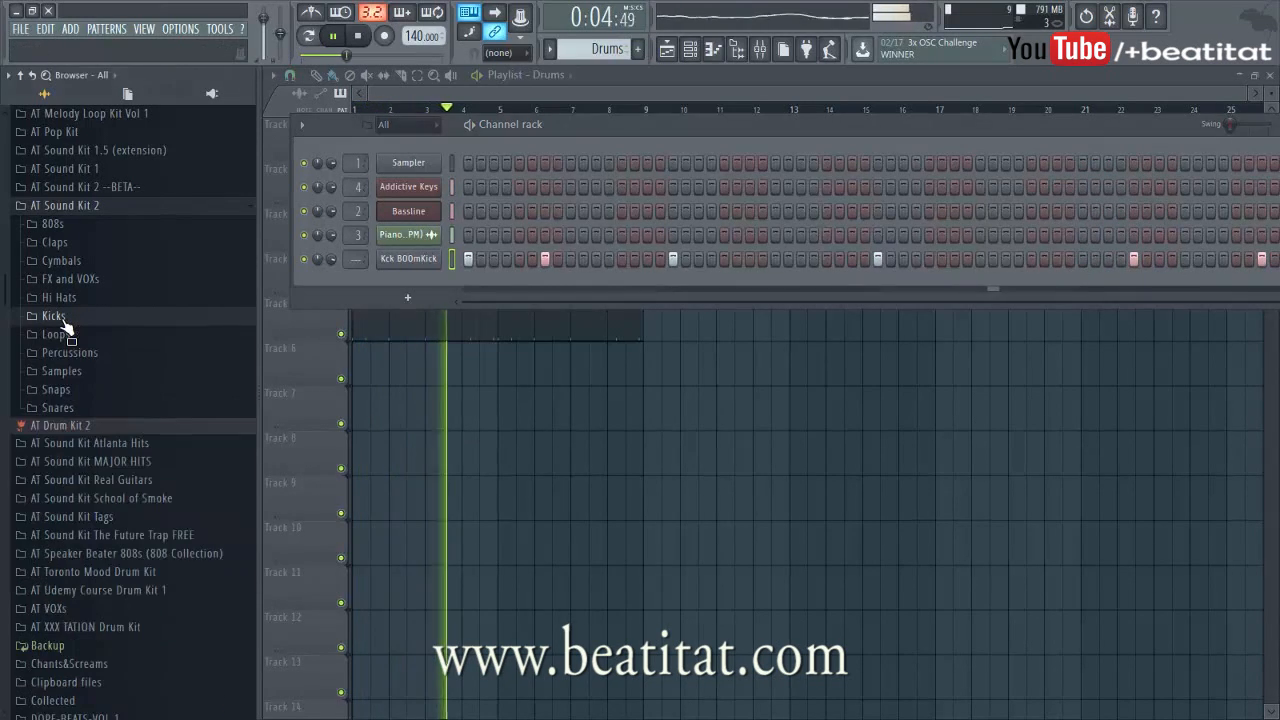
Route the Kck BOOmKick channel to a free mixer track and load Fruity parametric EQ 2 in its first effect slot.
{"action": "left_click", "coordinate": [410, 264]}
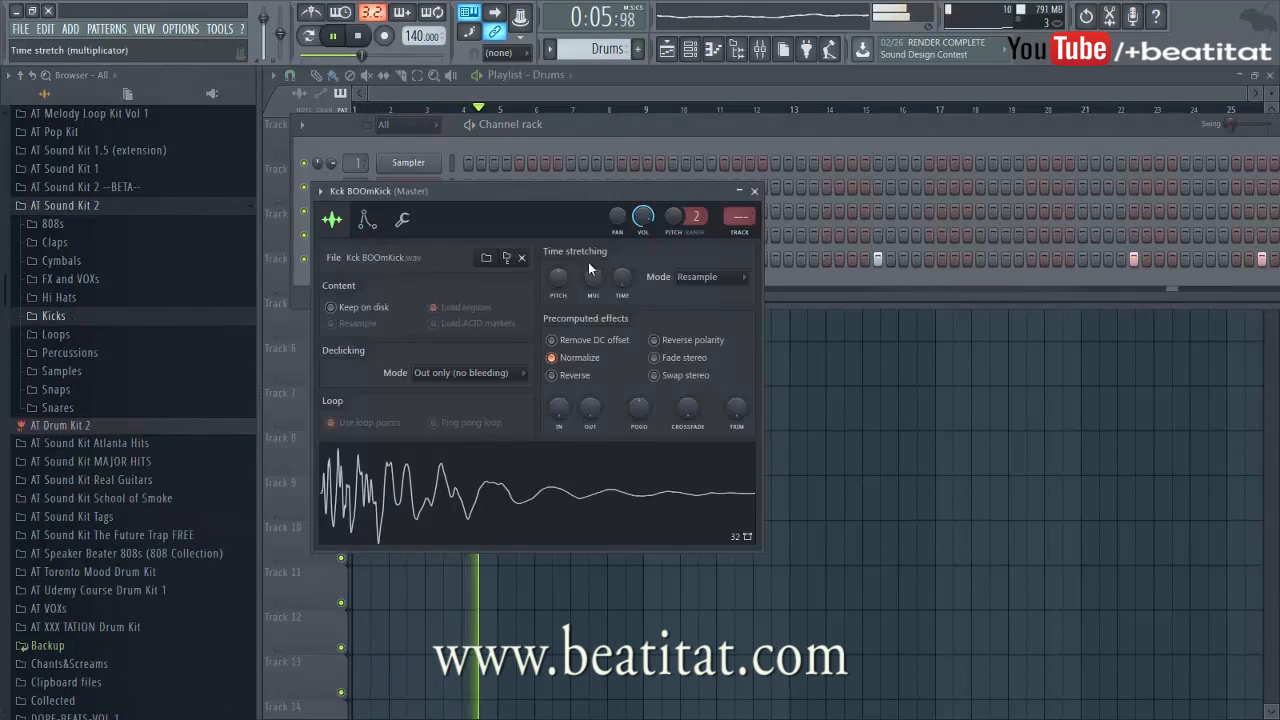
{"action": "left_click", "coordinate": [738, 218]}
{"action": "left_click", "coordinate": [1126, 160]}
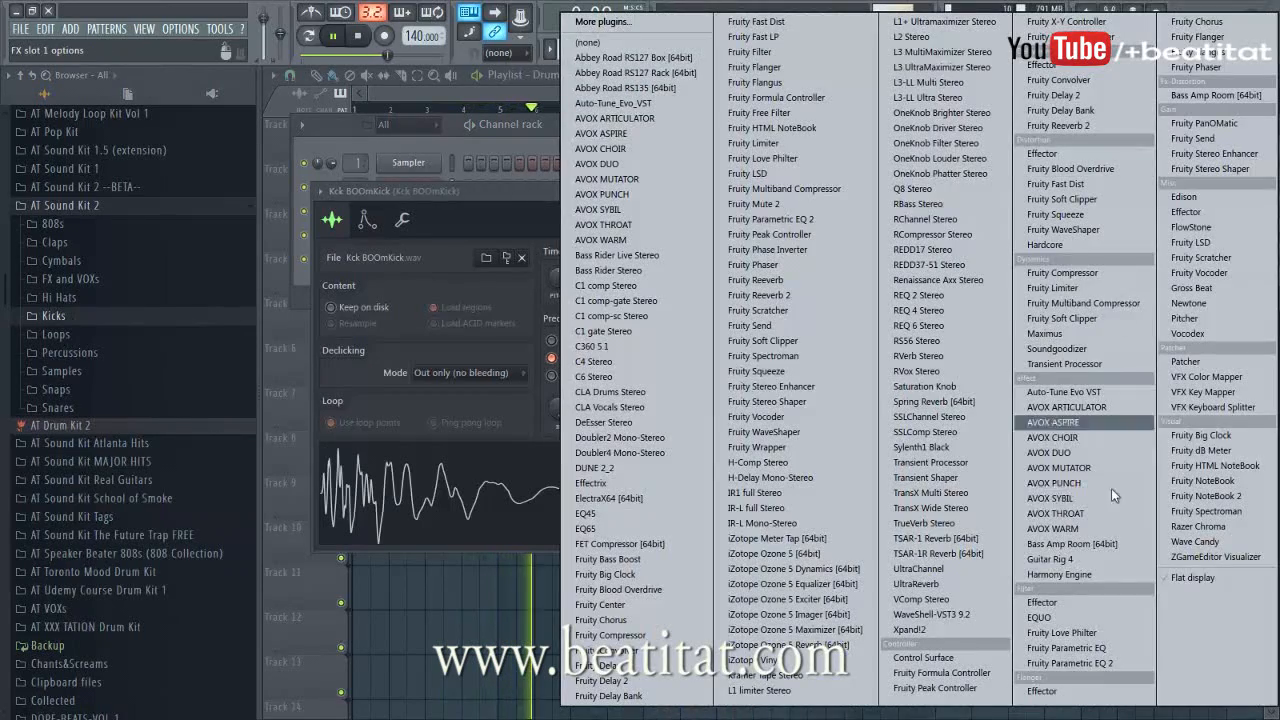
{"action": "left_click", "coordinate": [1090, 660]}
Shape the kick's EQ by cutting band 1, slightly boosting bands 2 and 3, and lowering the band 7 high shelf.
{"action": "left_click_drag", "start_coordinate": [424, 362], "coordinate": [390, 375]}
{"action": "left_click_drag", "start_coordinate": [464, 362], "coordinate": [426, 350]}
{"action": "key", "text": "space"}
{"action": "left_click_drag", "start_coordinate": [500, 362], "coordinate": [507, 352]}
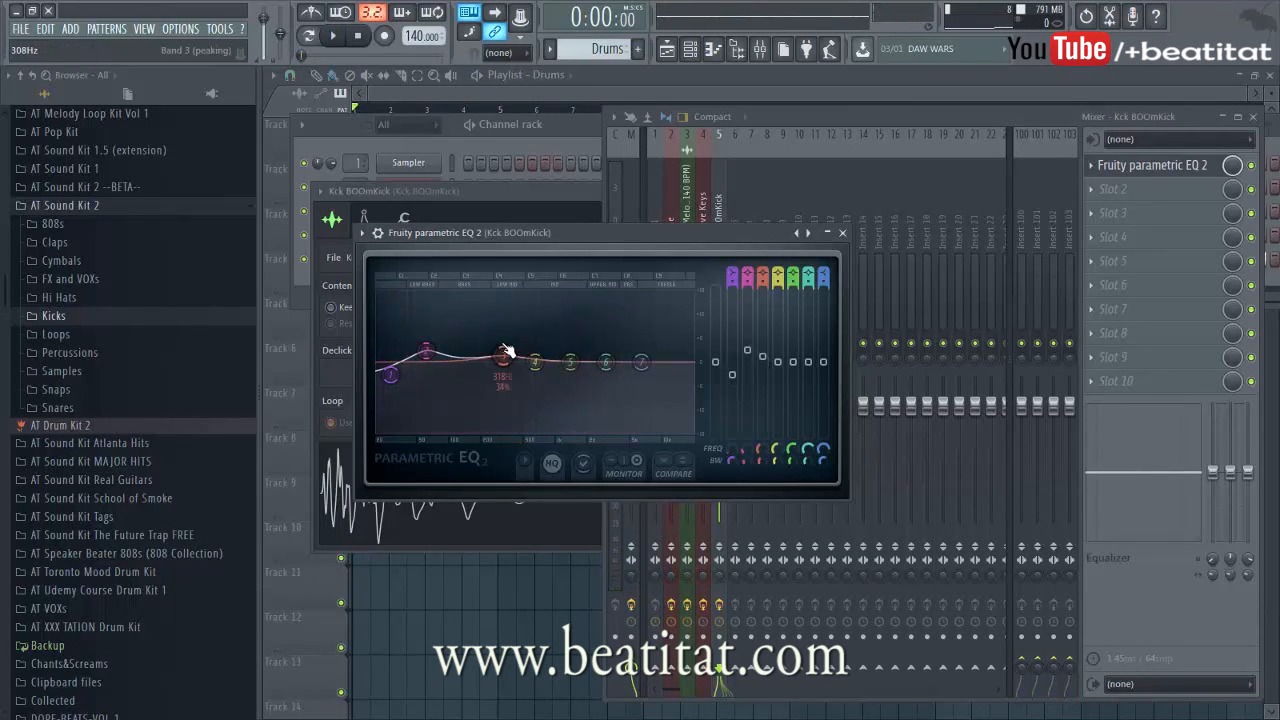
{"action": "left_click_drag", "start_coordinate": [426, 351], "coordinate": [418, 348]}
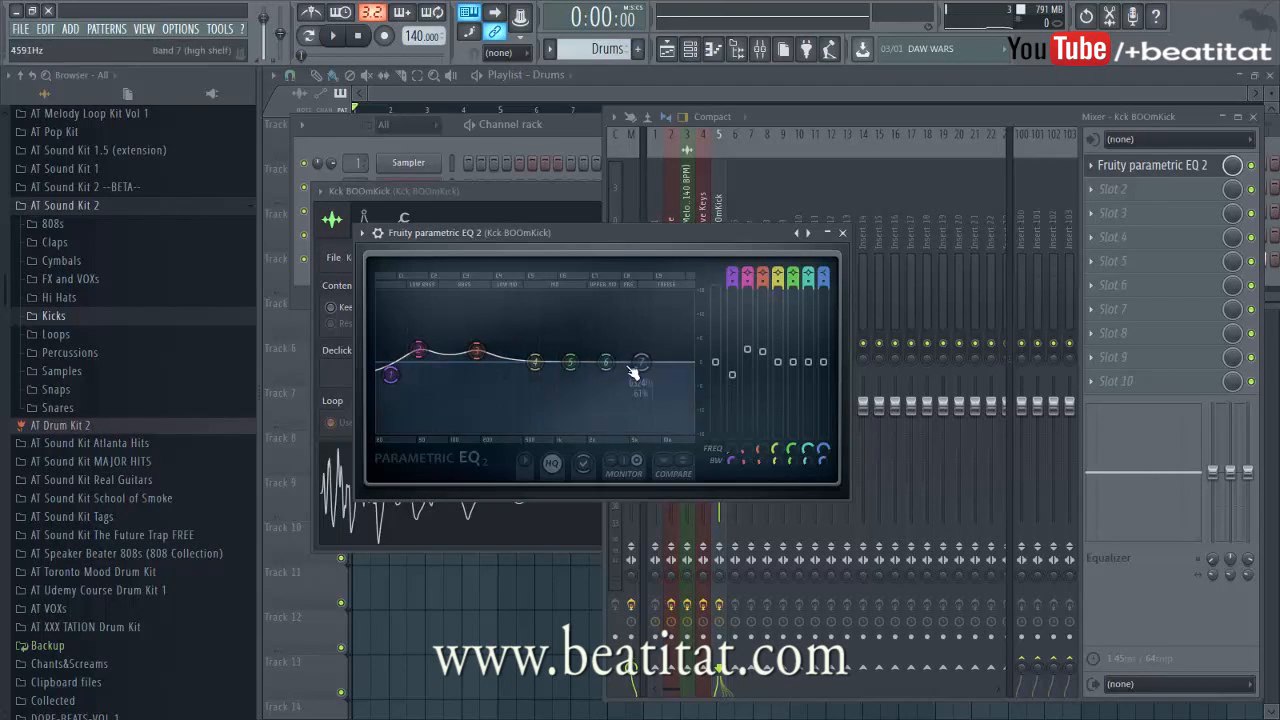
{"action": "left_click_drag", "start_coordinate": [639, 364], "coordinate": [605, 411]}
{"action": "left_click", "coordinate": [842, 234]}
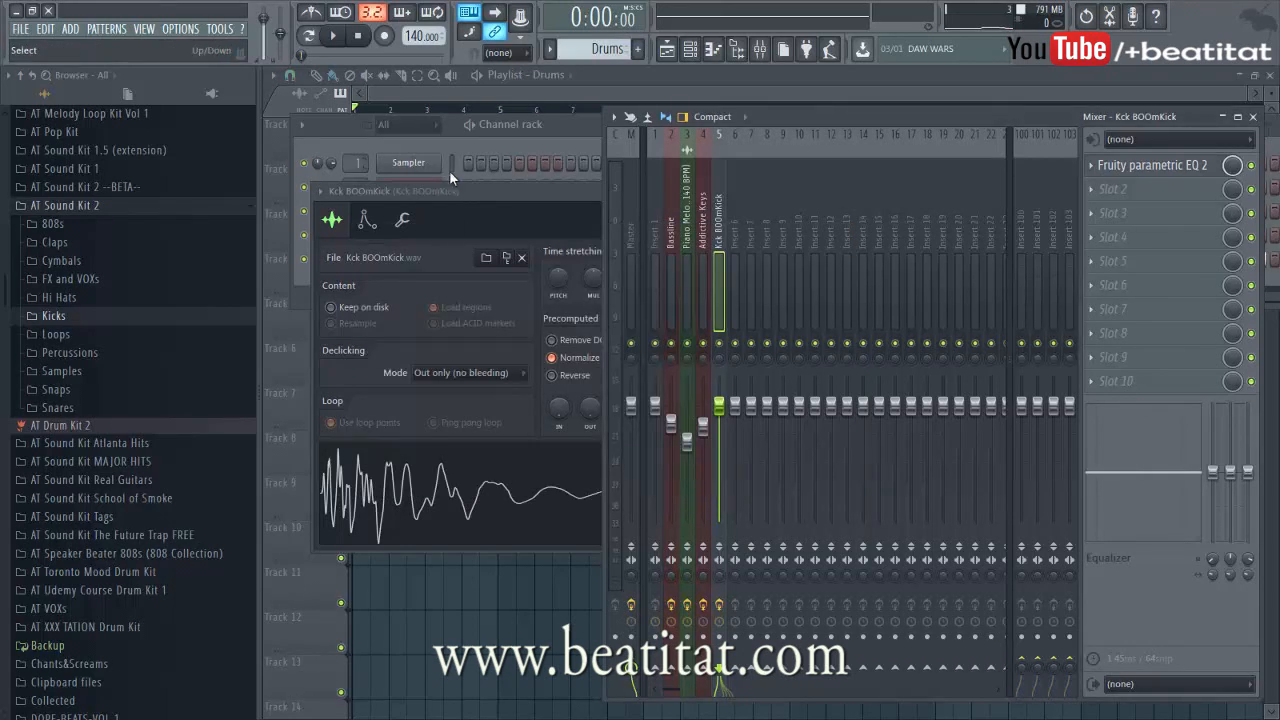
{"action": "left_click", "coordinate": [496, 190]}
{"action": "left_click", "coordinate": [754, 191]}
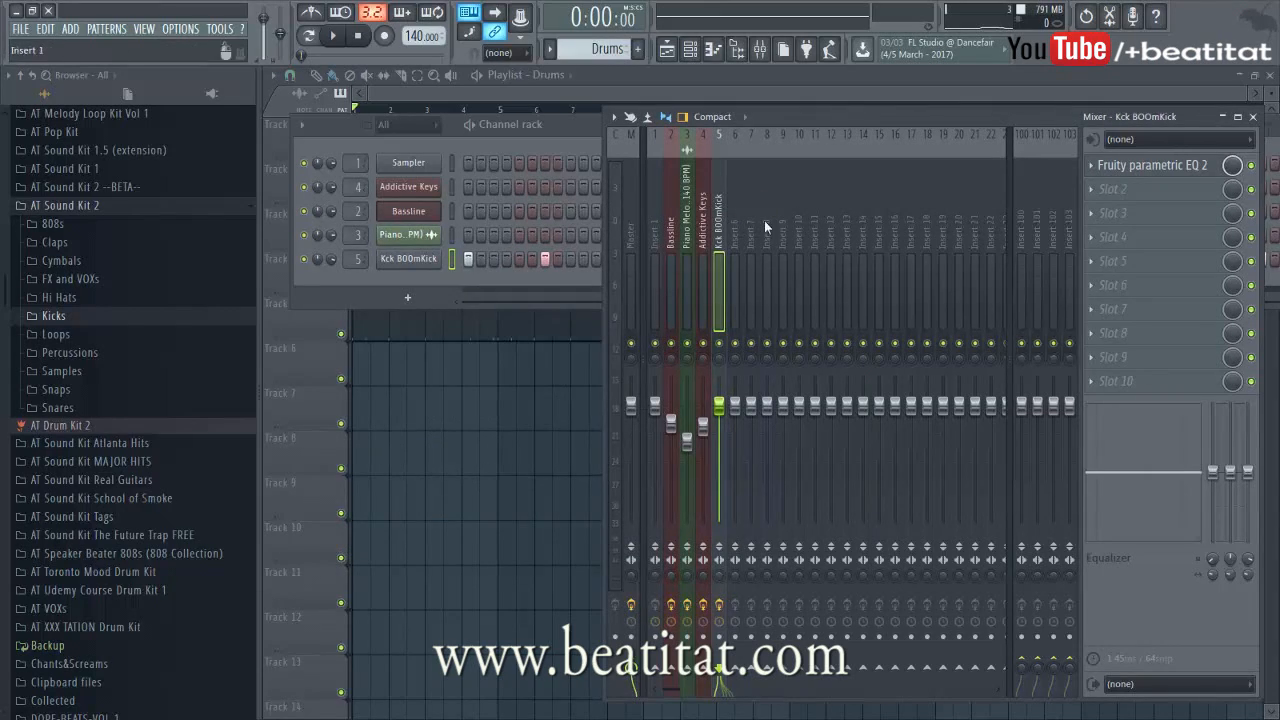
Insert Maximus in the kick's second effect slot, load its Kick pump preset and play back the result.
{"action": "left_click", "coordinate": [1147, 193]}
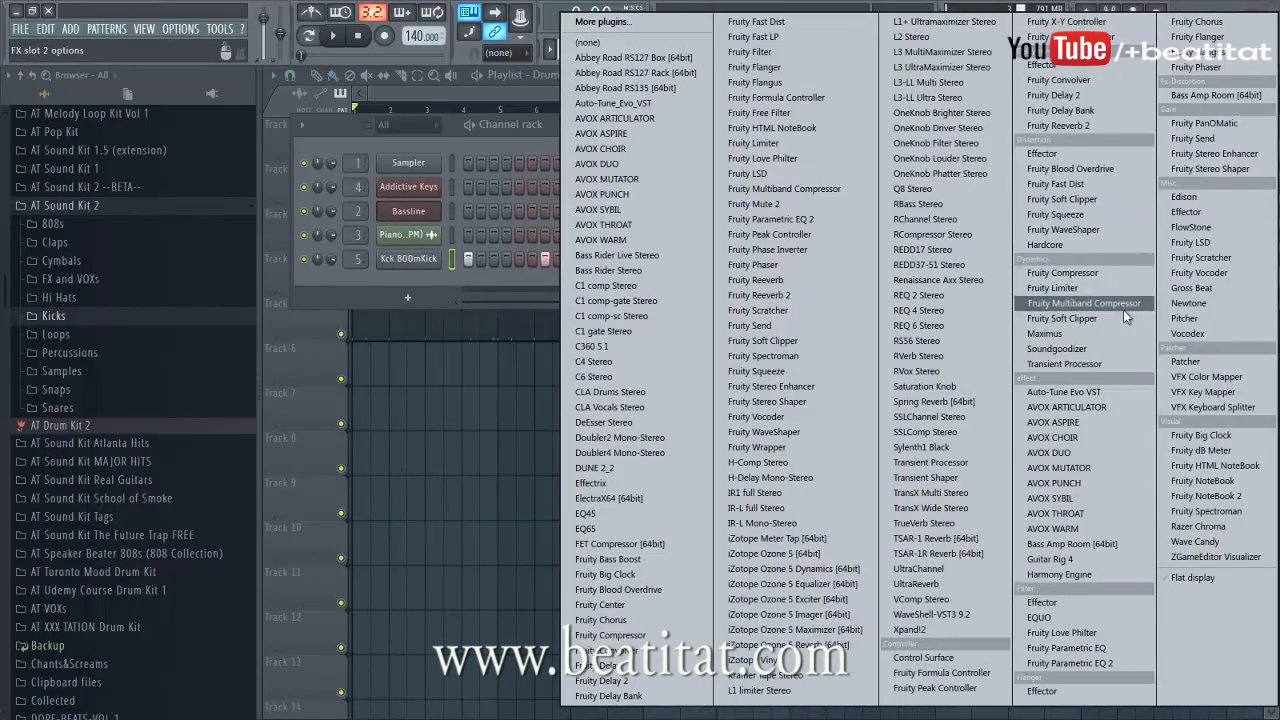
{"action": "left_click", "coordinate": [1088, 330]}
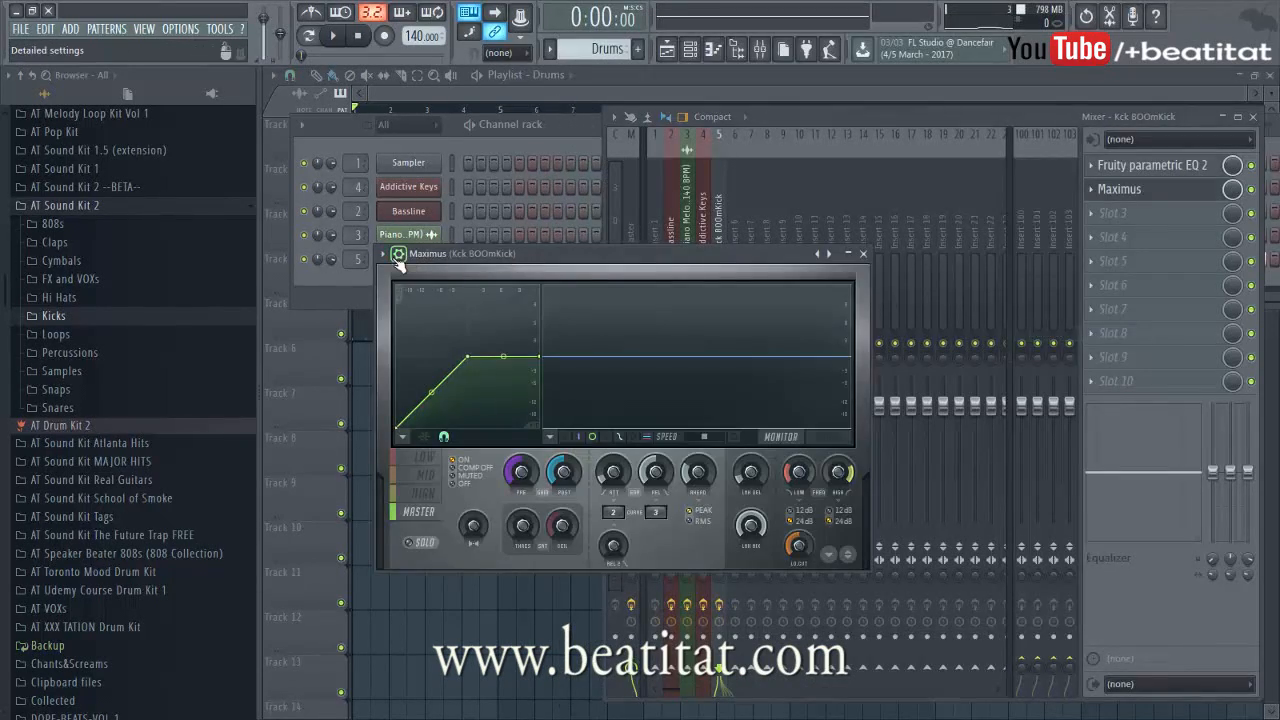
{"action": "left_click", "coordinate": [398, 256]}
{"action": "mouse_move", "coordinate": [436, 301]}
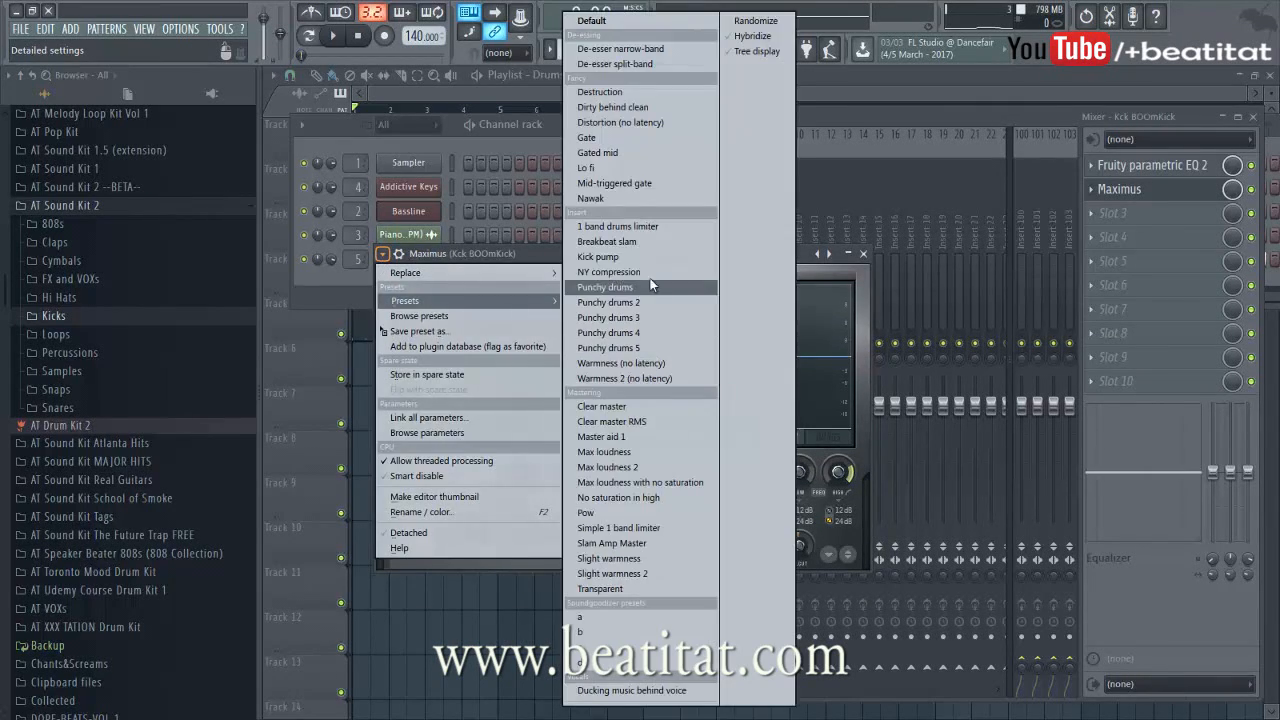
{"action": "left_click", "coordinate": [640, 257]}
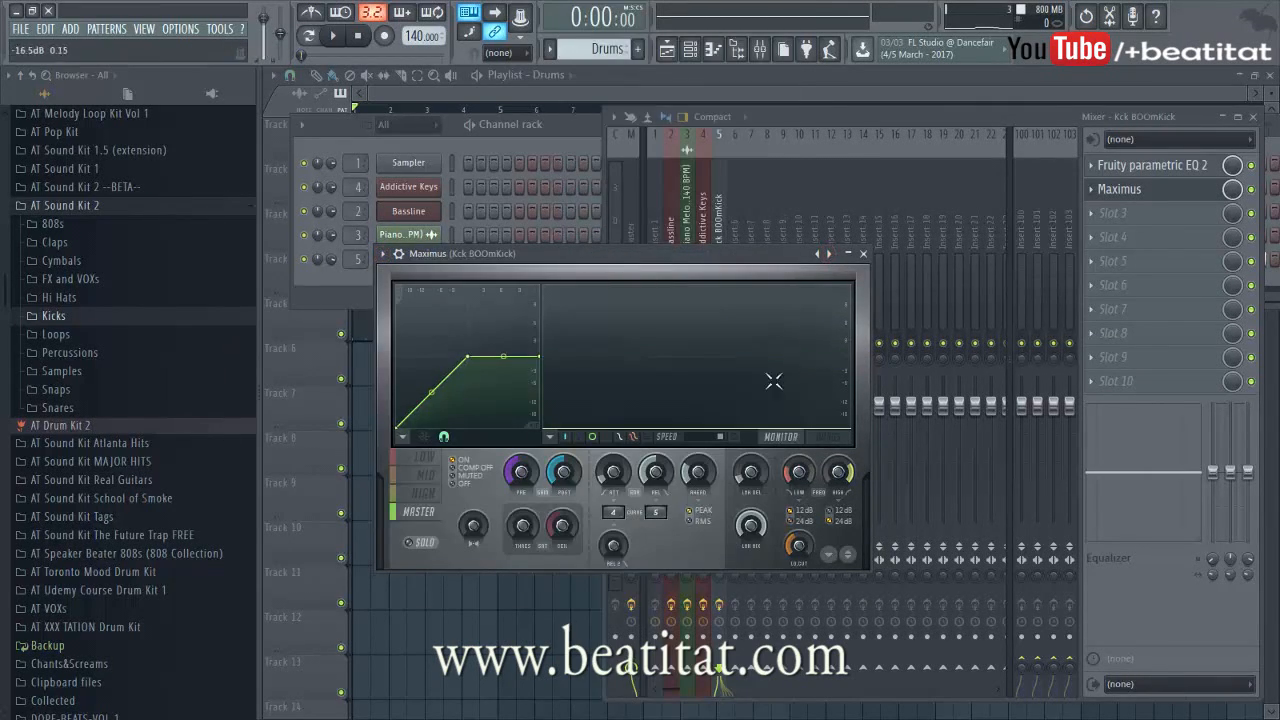
{"action": "left_click", "coordinate": [864, 255]}
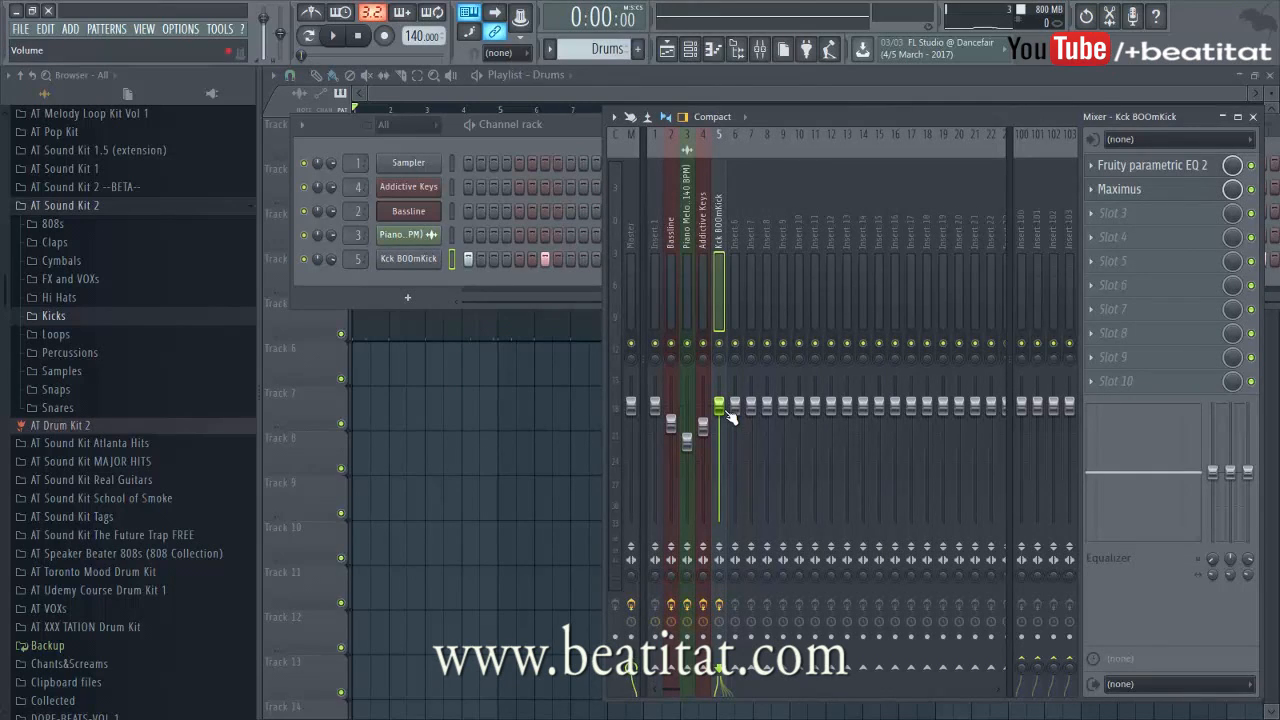
{"action": "key", "text": "space"}
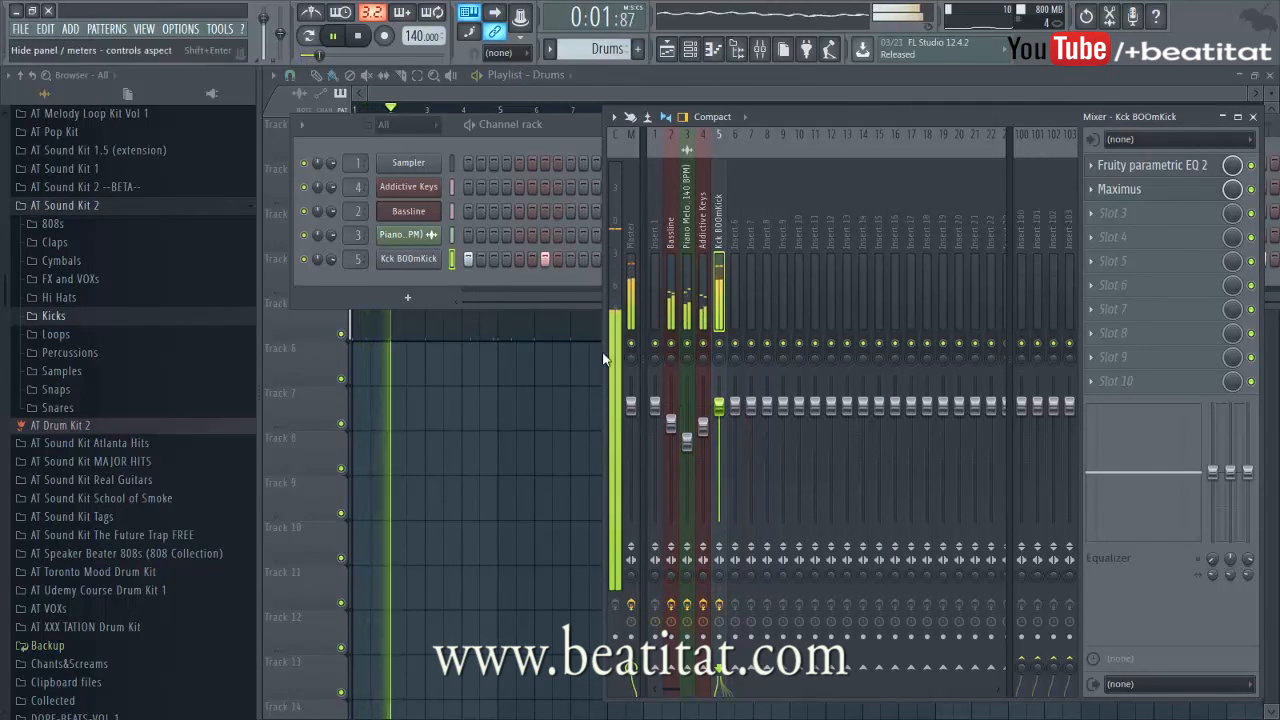
{"action": "key", "text": "space"}
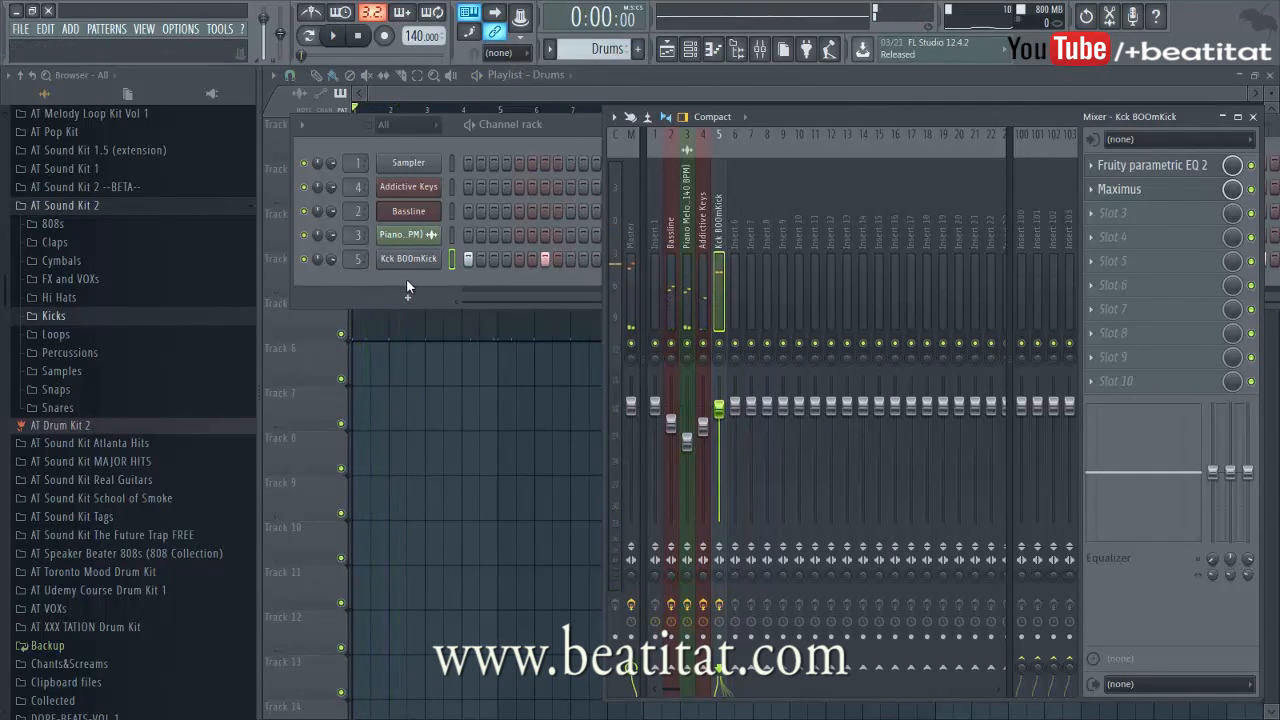
Add Snp WET Pop Snap REVRB 2 from the Claps folder of AT Sound Kit MAJOR HITS as a new channel.
{"action": "key", "text": "F5"}
{"action": "key", "text": "F6"}
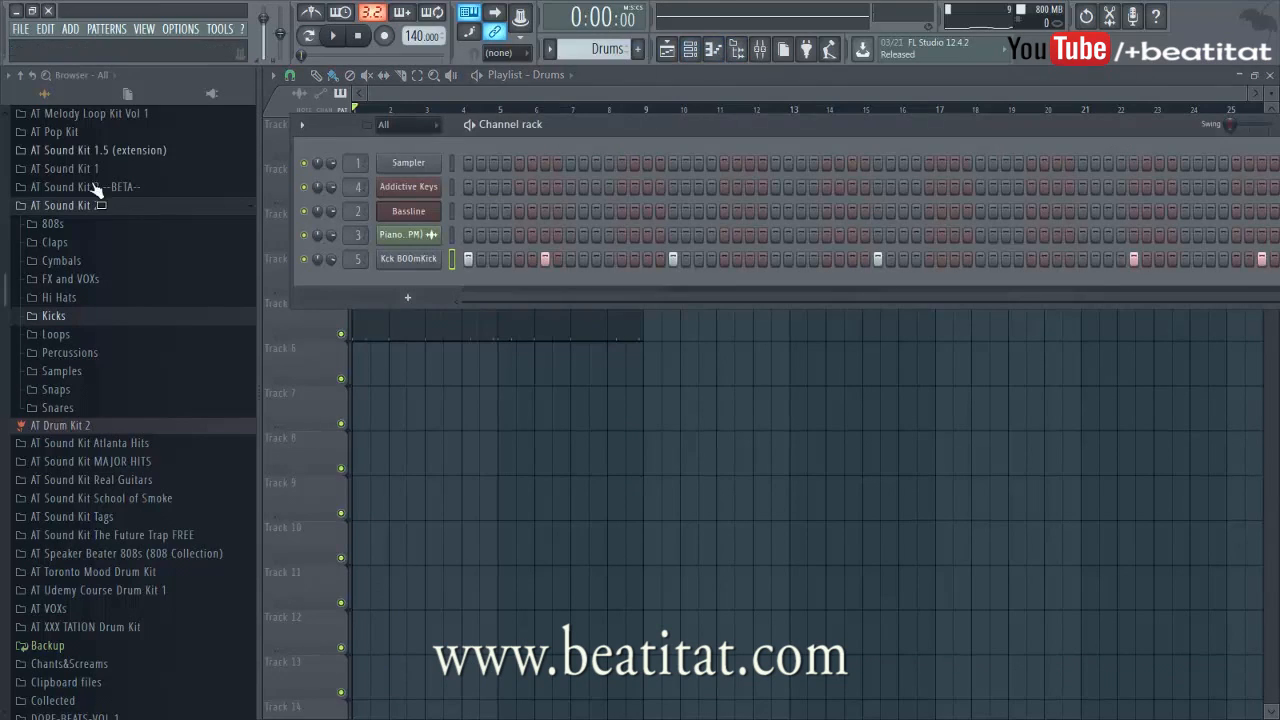
{"action": "left_click", "coordinate": [70, 205]}
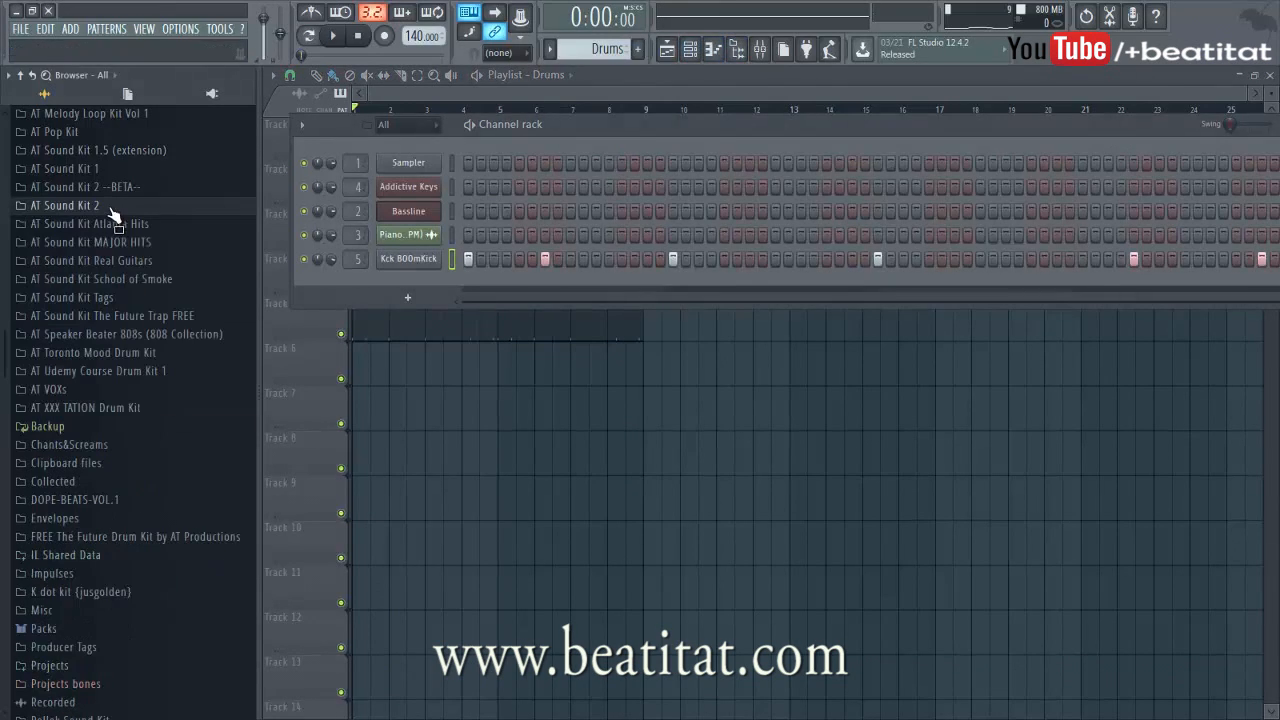
{"action": "left_click", "coordinate": [150, 244]}
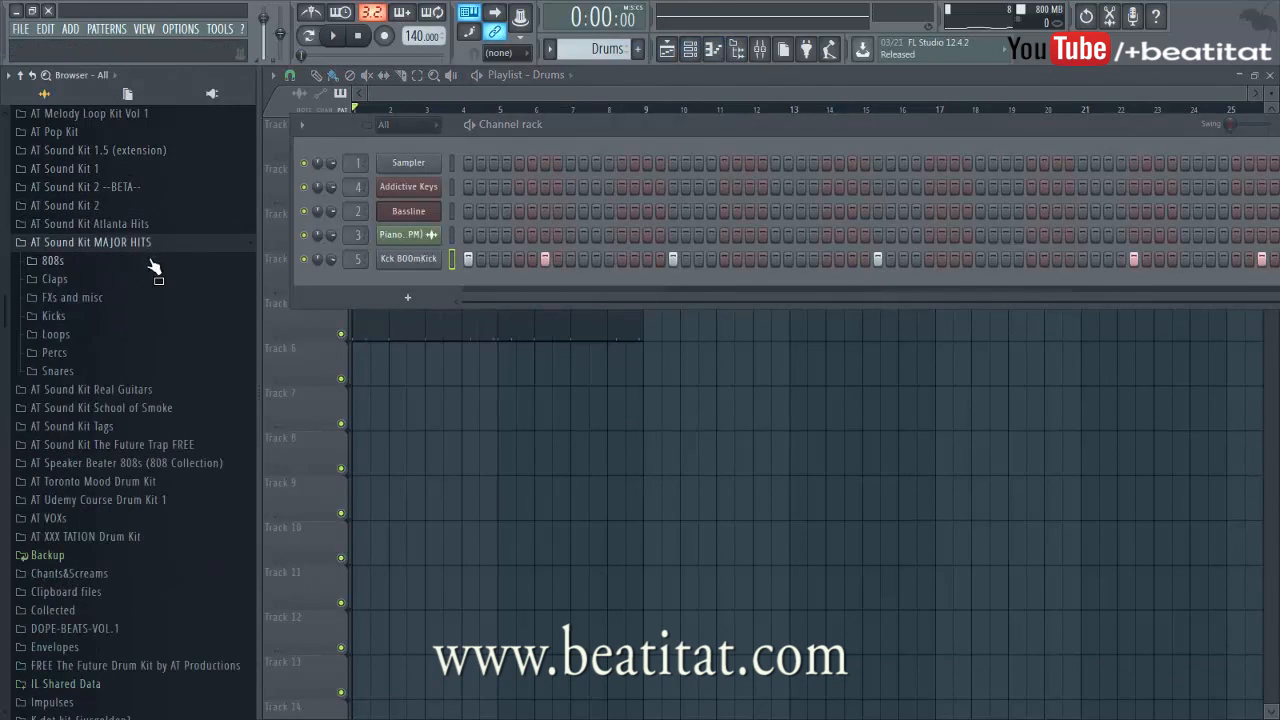
{"action": "left_click", "coordinate": [137, 380]}
{"action": "left_click", "coordinate": [83, 285]}
{"action": "left_click", "coordinate": [110, 330]}
{"action": "left_click_drag", "start_coordinate": [118, 332], "coordinate": [423, 283]}
Place the first snap hit on step 9 of the Drums pattern during playback.
{"action": "key", "text": "space"}
{"action": "left_click", "coordinate": [572, 284]}
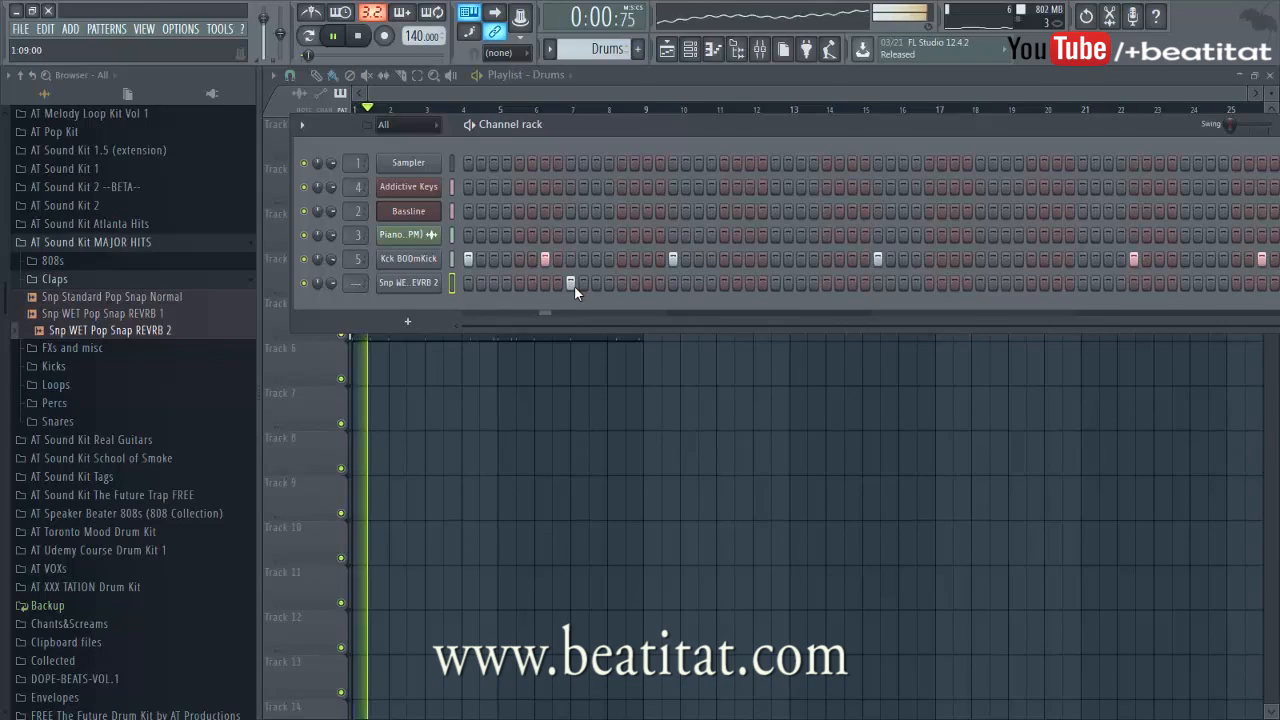
{"action": "key", "text": "space"}
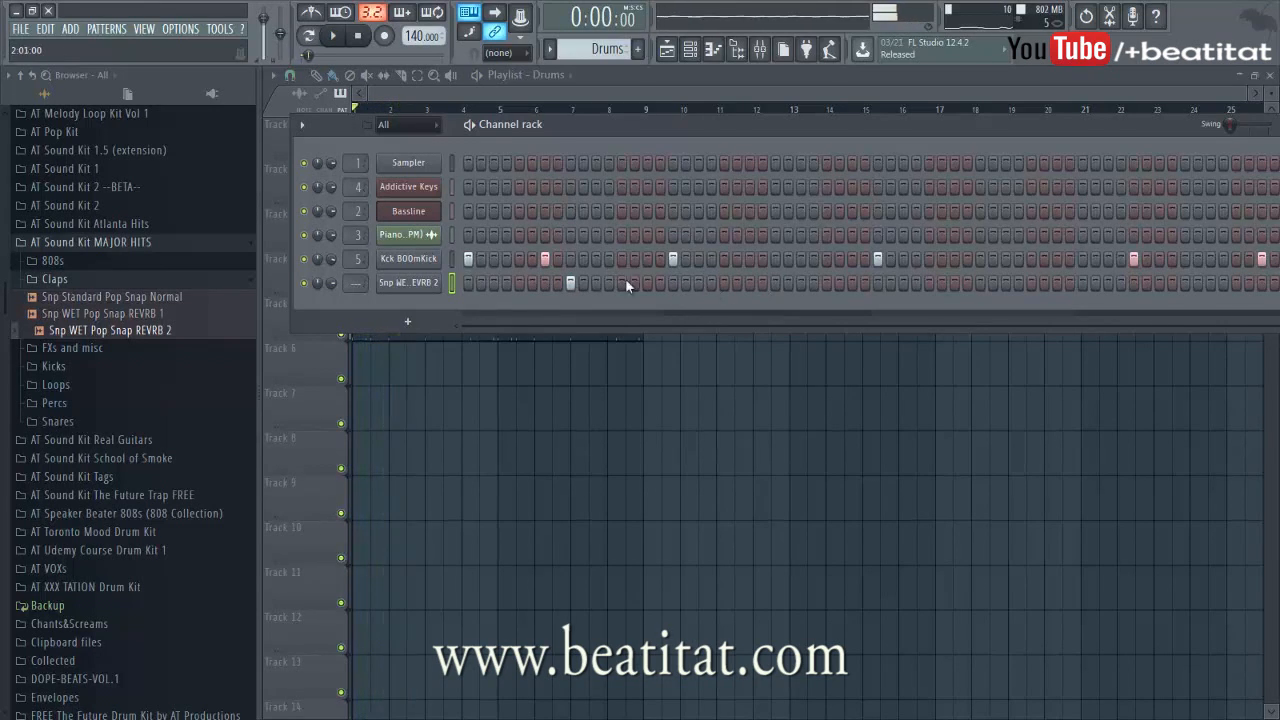
Normalize the Snp WET Pop Snap REVRB 2 sample in its channel settings.
{"action": "left_click", "coordinate": [437, 284]}
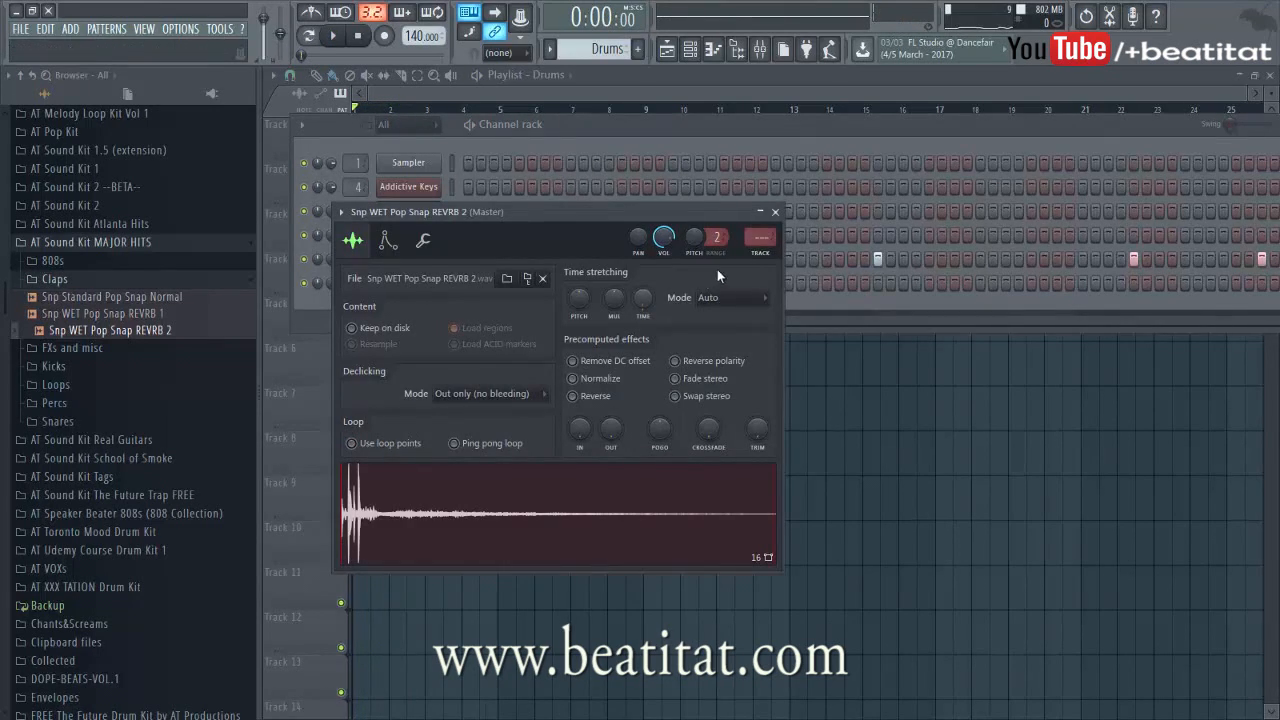
{"action": "right_click", "coordinate": [644, 309]}
{"action": "left_click", "coordinate": [676, 315]}
{"action": "left_click", "coordinate": [573, 396]}
{"action": "left_click", "coordinate": [573, 396]}
{"action": "left_click", "coordinate": [600, 378]}
{"action": "left_click", "coordinate": [775, 211]}
Add snap hits on steps 25, 41 and 57 while the song plays.
{"action": "key", "text": "space"}
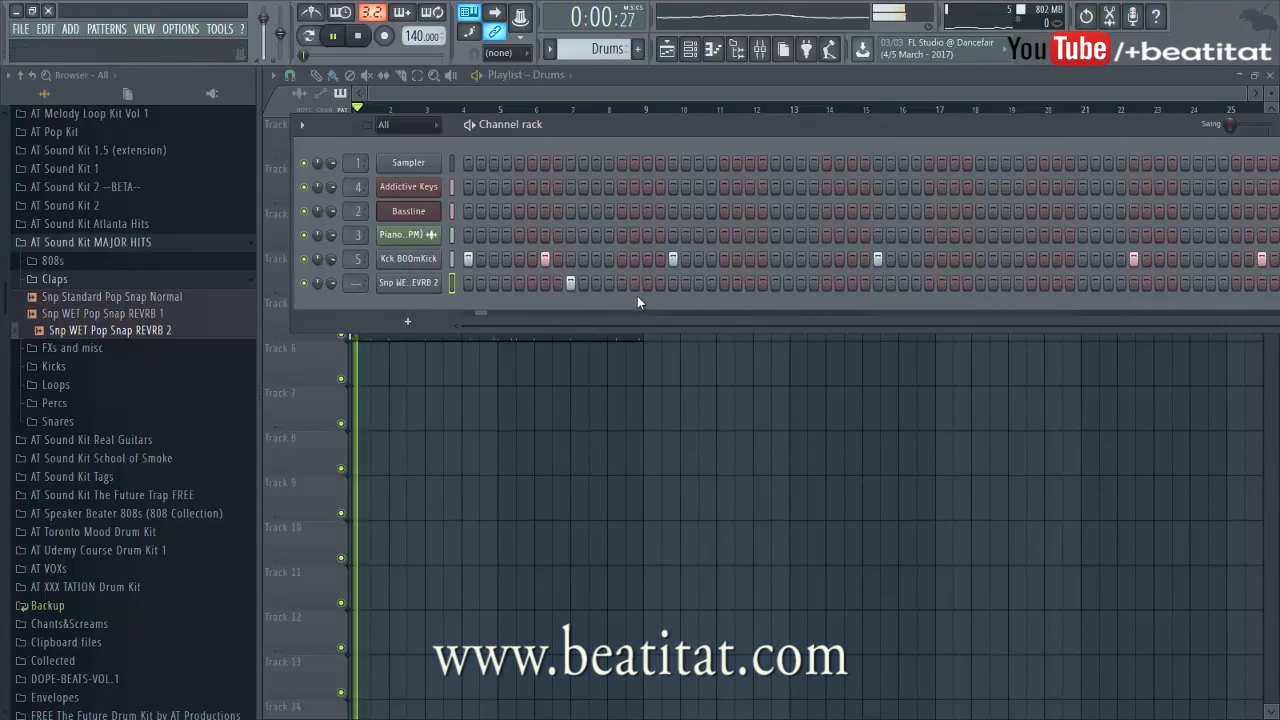
{"action": "left_click", "coordinate": [775, 283]}
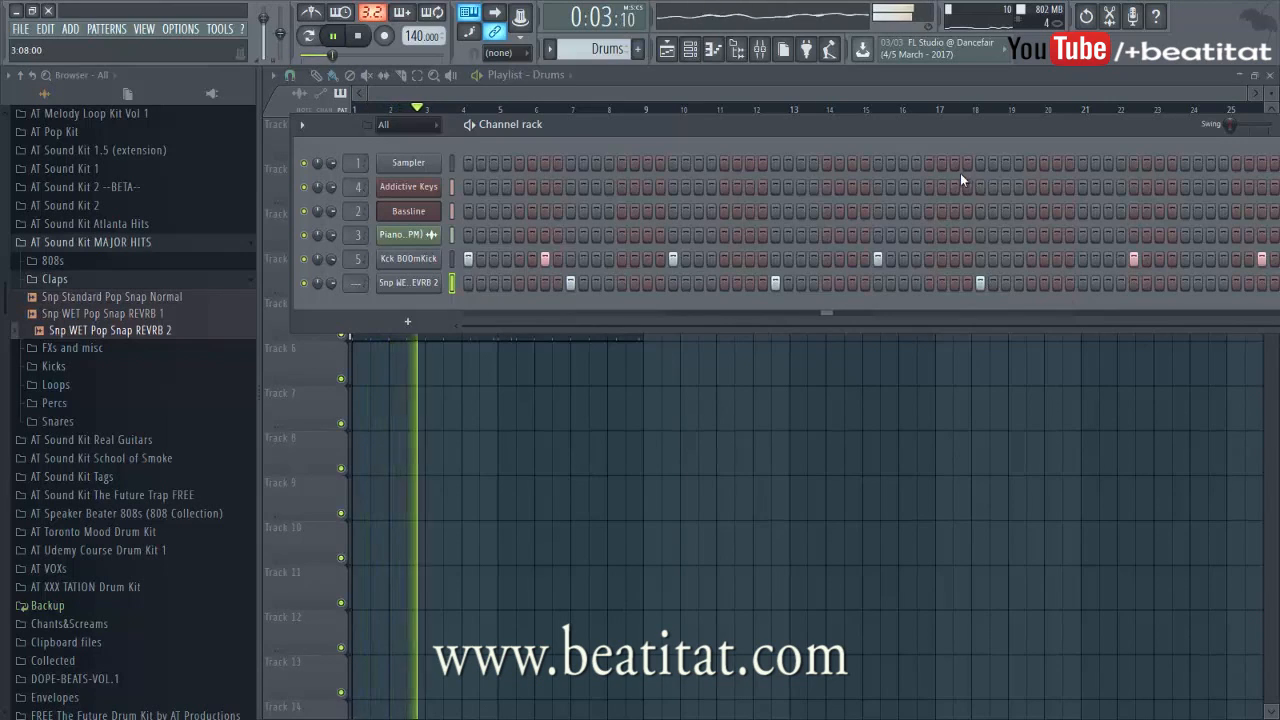
{"action": "left_click_drag", "start_coordinate": [922, 129], "coordinate": [809, 147]}
{"action": "left_click", "coordinate": [1073, 301]}
{"action": "left_click_drag", "start_coordinate": [669, 137], "coordinate": [772, 134]}
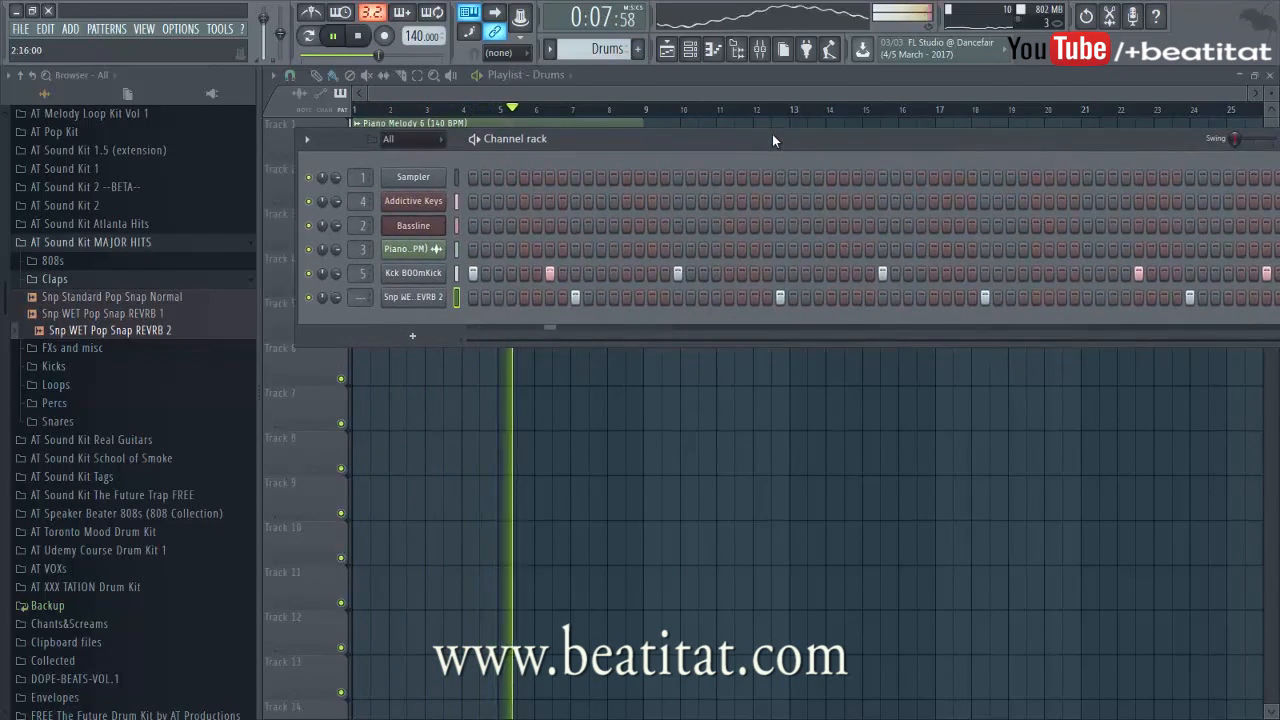
Replace the kick hit on step 17 with kick hits on steps 15 and 23.
{"action": "left_click", "coordinate": [64, 280]}
{"action": "left_click", "coordinate": [679, 273]}
{"action": "left_click", "coordinate": [652, 273]}
{"action": "left_click", "coordinate": [754, 273]}
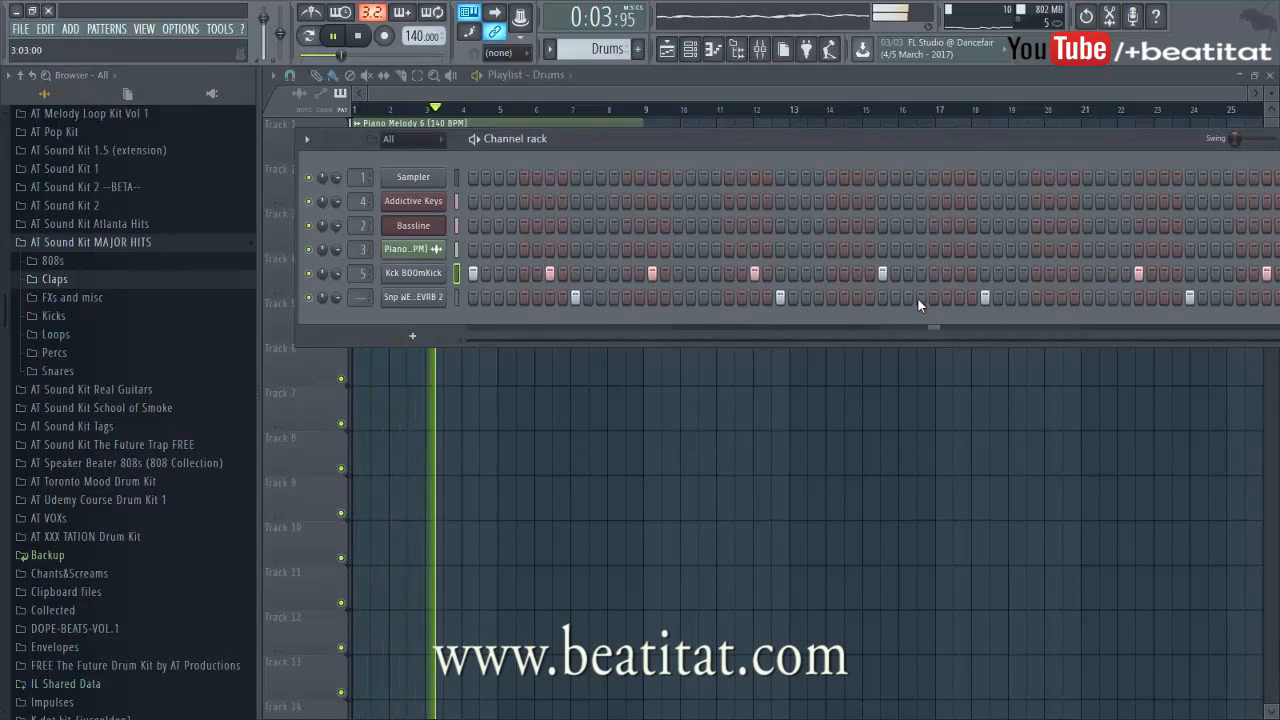
Replace the kick hit on step 33 with one on step 37, and add kick hits on steps 21 and 45.
{"action": "left_click", "coordinate": [882, 273]}
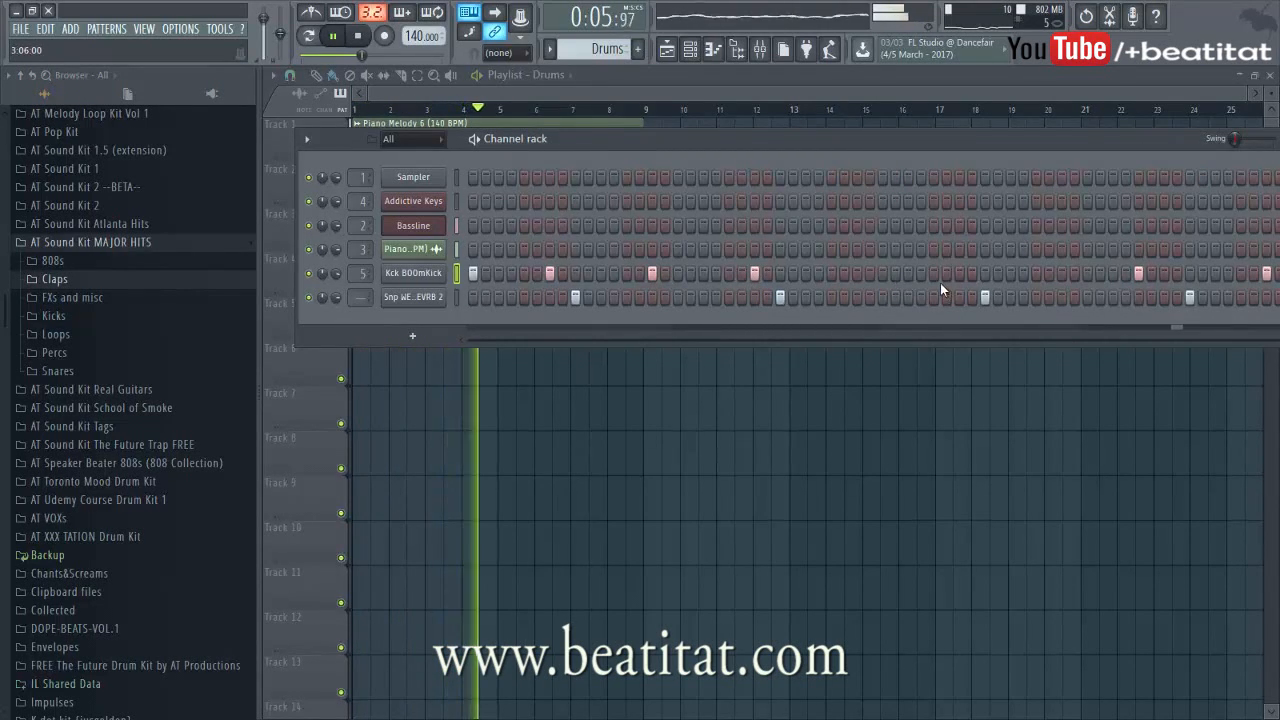
{"action": "left_click", "coordinate": [944, 274]}
{"action": "left_click", "coordinate": [946, 274]}
{"action": "left_click", "coordinate": [933, 274]}
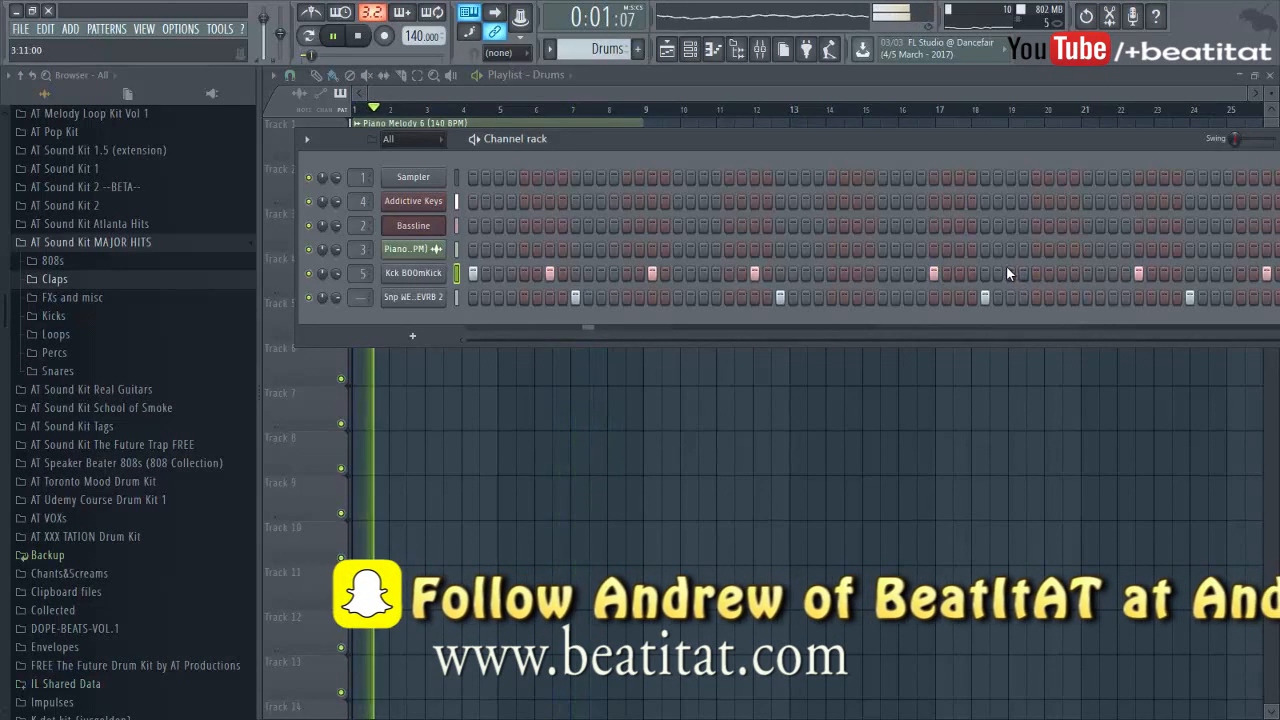
{"action": "left_click", "coordinate": [730, 275]}
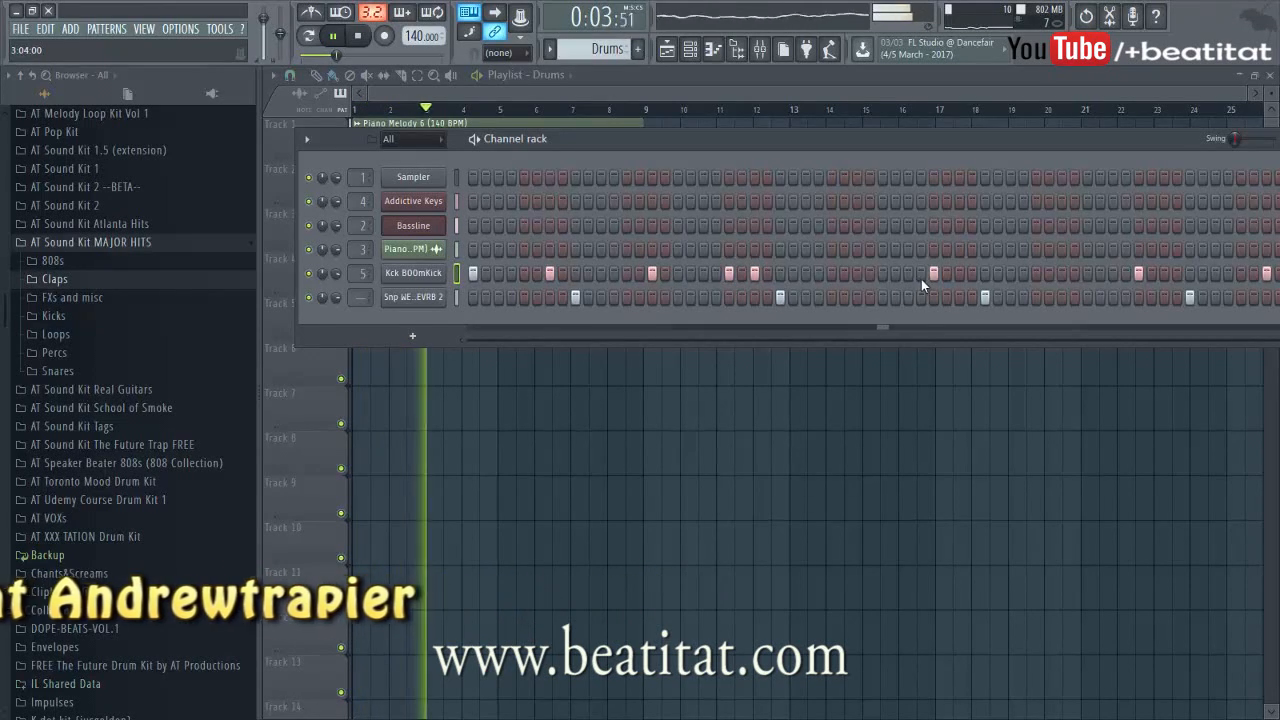
{"action": "left_click", "coordinate": [1022, 274]}
{"action": "right_click", "coordinate": [1022, 274]}
{"action": "left_click", "coordinate": [1036, 273]}
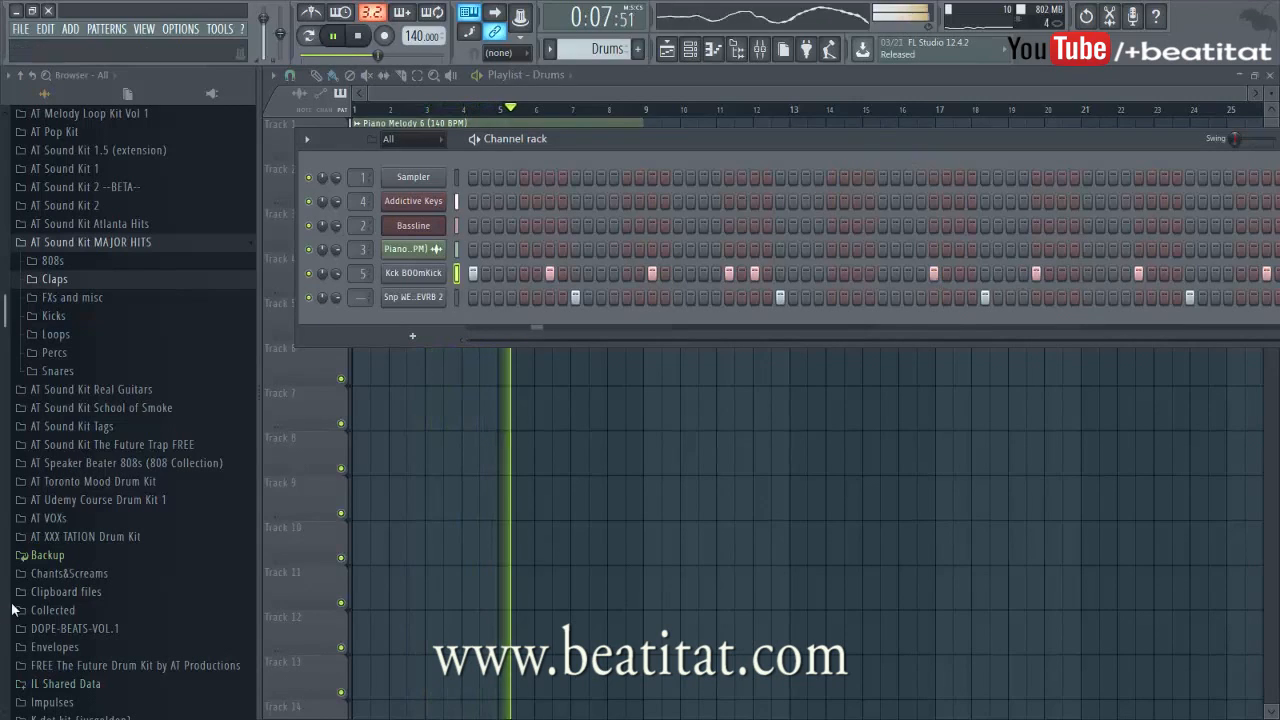
Add Snr - Trap Snare 1 from AT Sound Kit 1 as a new channel below the snap.
{"action": "left_click", "coordinate": [111, 281]}
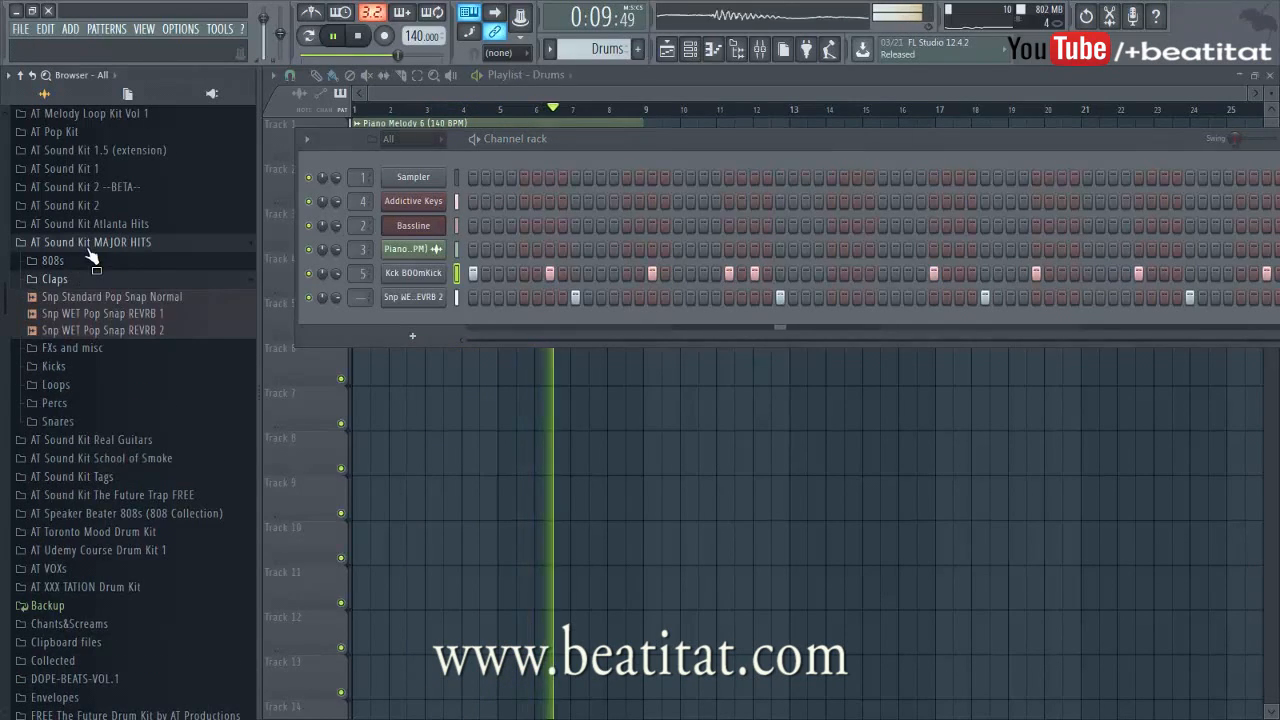
{"action": "left_click", "coordinate": [100, 242]}
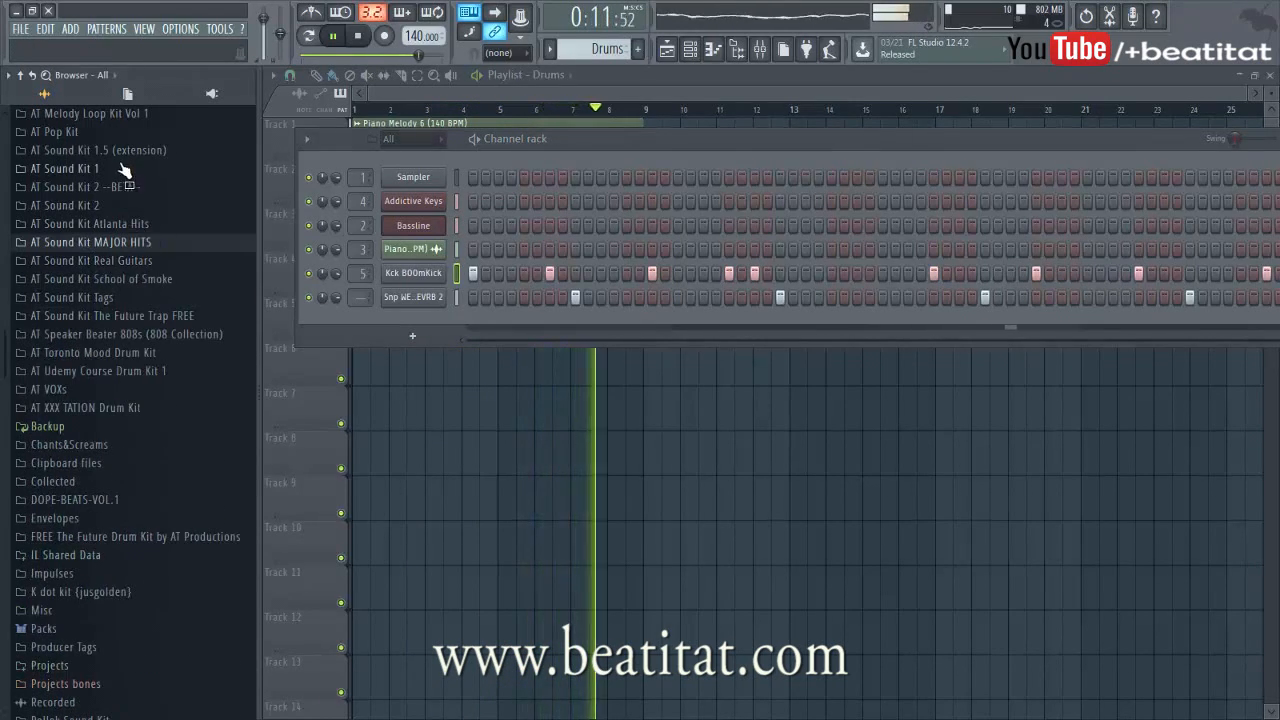
{"action": "left_click", "coordinate": [65, 168]}
{"action": "scroll", "coordinate": [62, 490], "scroll_direction": "down", "scroll_amount": 4}
{"action": "key", "text": "space"}
{"action": "left_click_drag", "start_coordinate": [135, 600], "coordinate": [417, 302]}
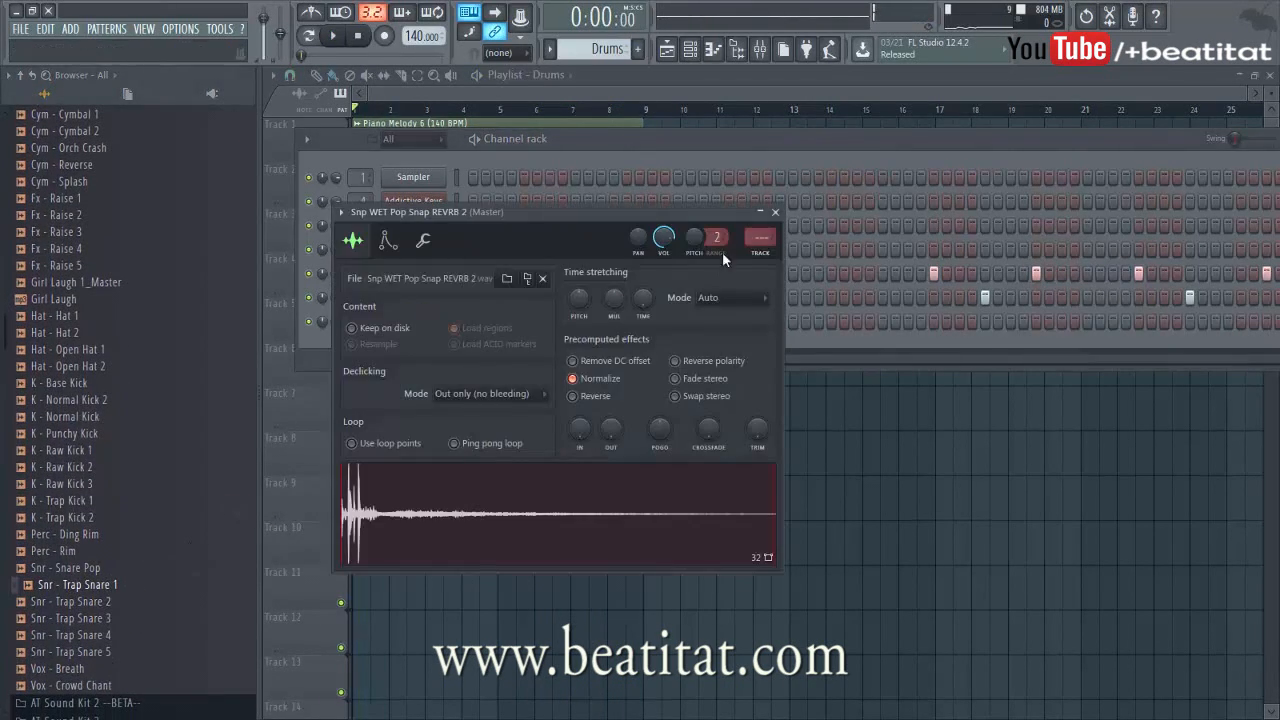
Route the snap channel to mixer track 6 and the Trap Snare 1 channel to mixer track 7.
{"action": "left_click", "coordinate": [758, 256]}
{"action": "left_click", "coordinate": [557, 158]}
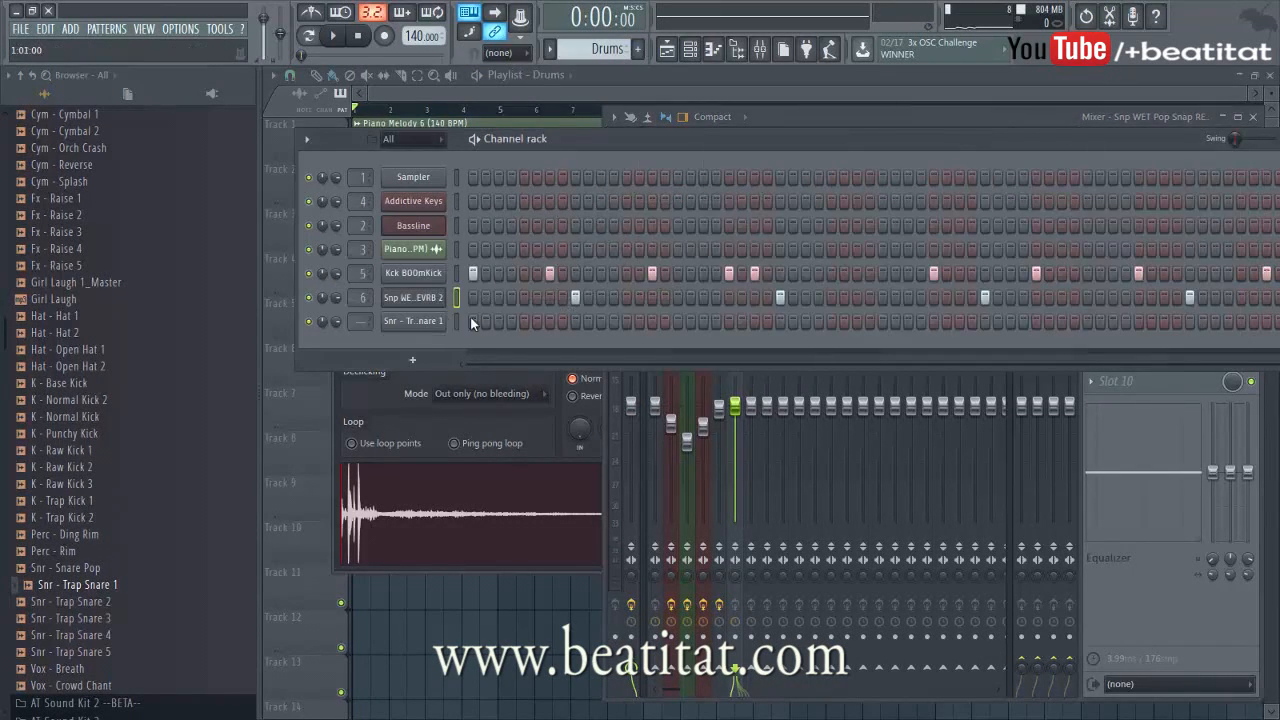
{"action": "left_click", "coordinate": [413, 321]}
{"action": "left_click", "coordinate": [779, 233]}
{"action": "left_click", "coordinate": [433, 321]}
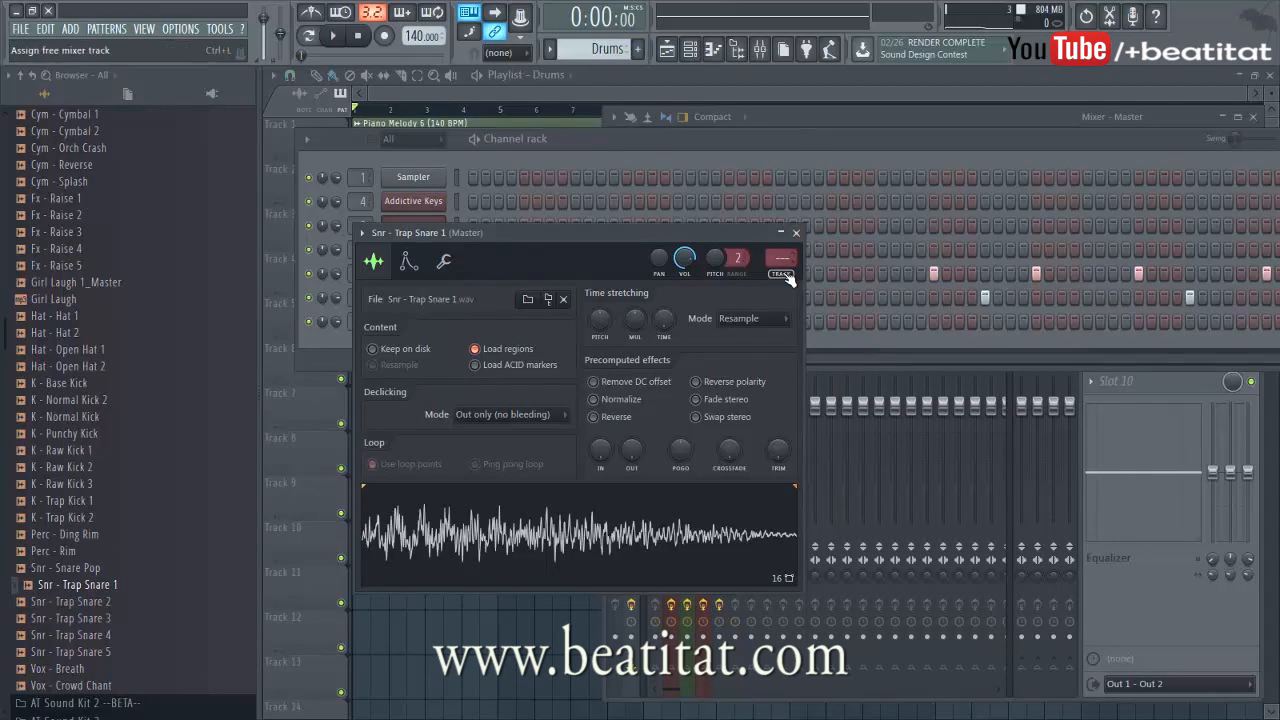
{"action": "left_click", "coordinate": [782, 266]}
{"action": "left_click", "coordinate": [521, 279]}
{"action": "left_click", "coordinate": [790, 232]}
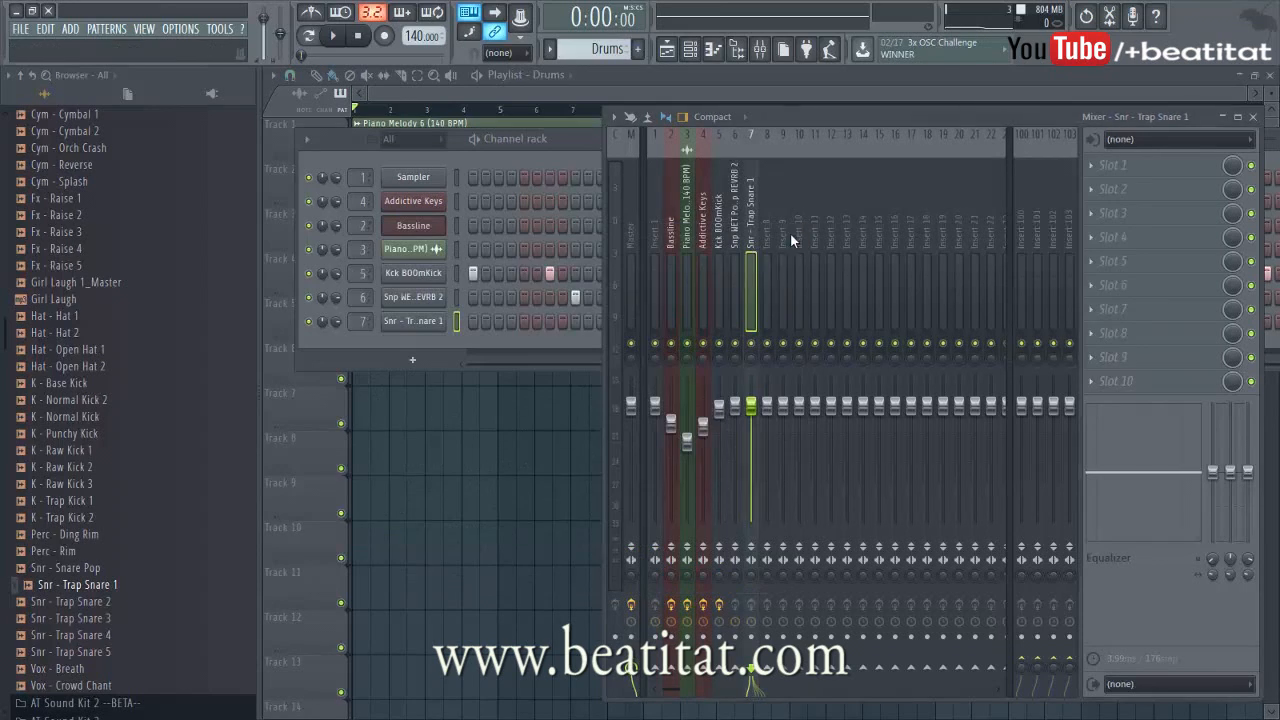
Try snare hits on steps 5 and 11 while the song plays, and remove both.
{"action": "left_click", "coordinate": [525, 323]}
{"action": "key", "text": "space"}
{"action": "left_click", "coordinate": [599, 322]}
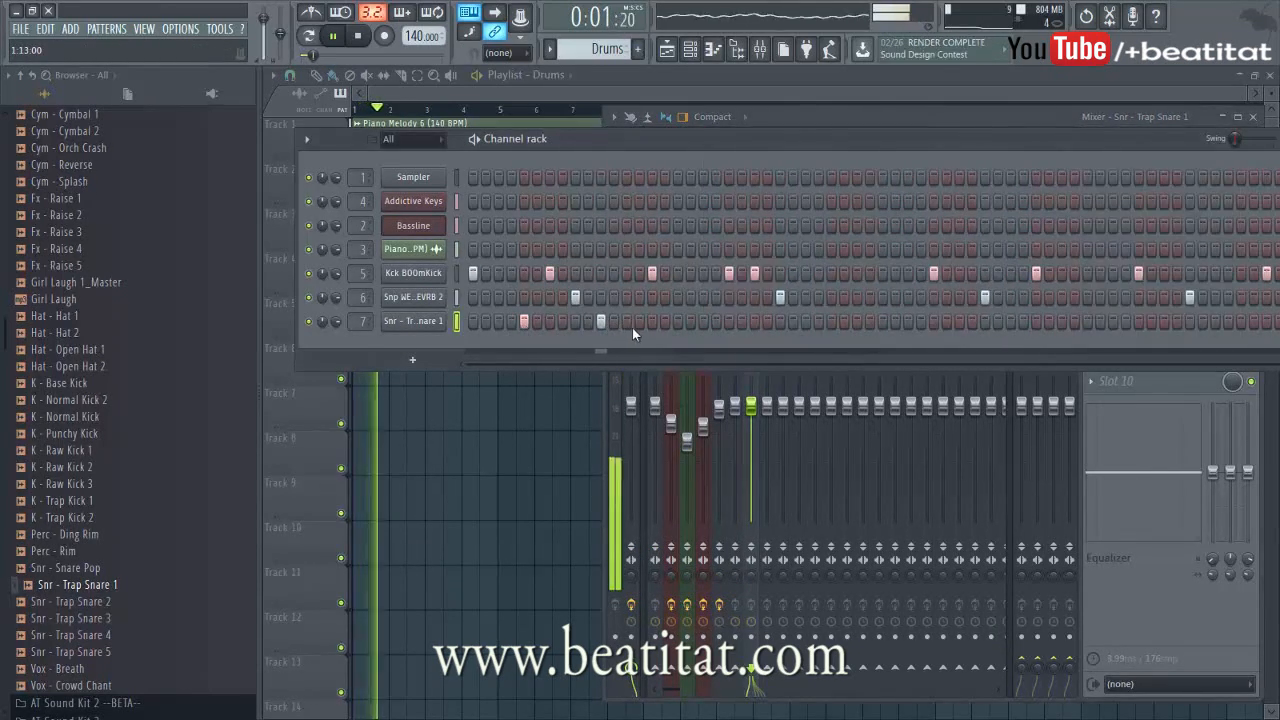
{"action": "right_click", "coordinate": [600, 321]}
{"action": "right_click", "coordinate": [523, 321]}
Add snare hits on steps 13, 19, 31, 32, 47 and 51 while the song plays.
{"action": "left_click", "coordinate": [626, 321]}
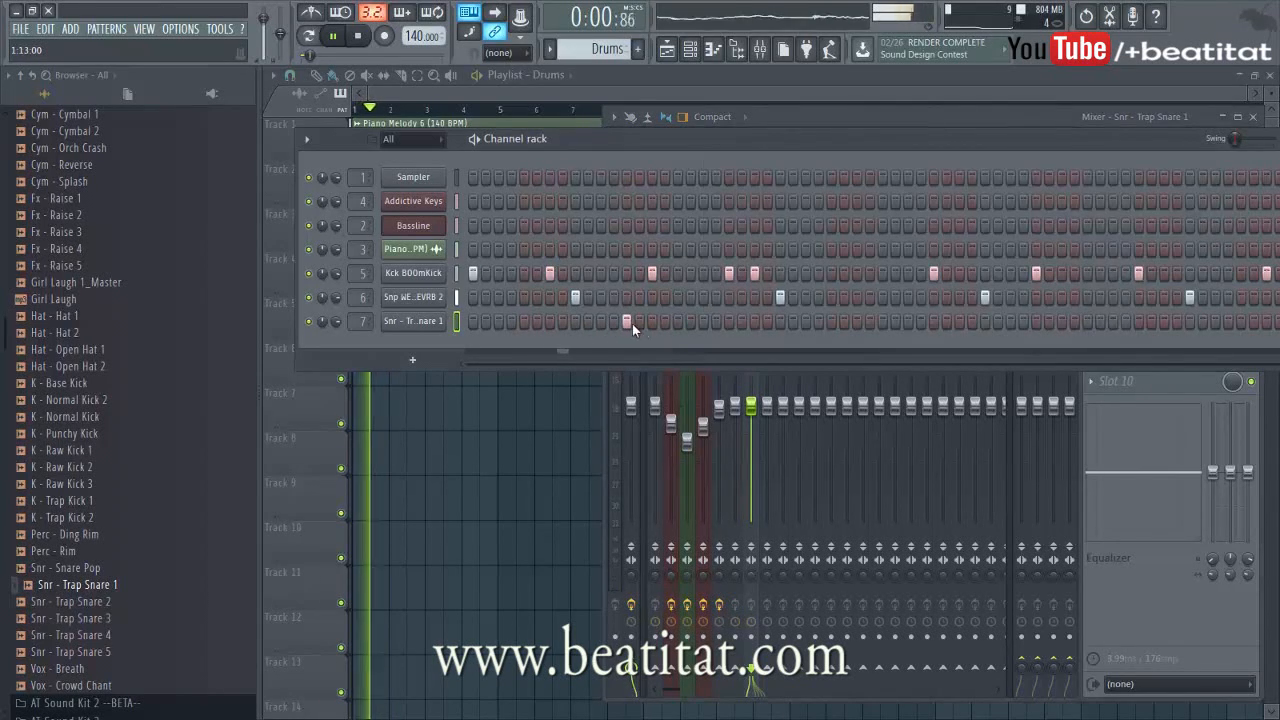
{"action": "left_click", "coordinate": [703, 321]}
{"action": "left_click", "coordinate": [857, 321]}
{"action": "left_click", "coordinate": [870, 321]}
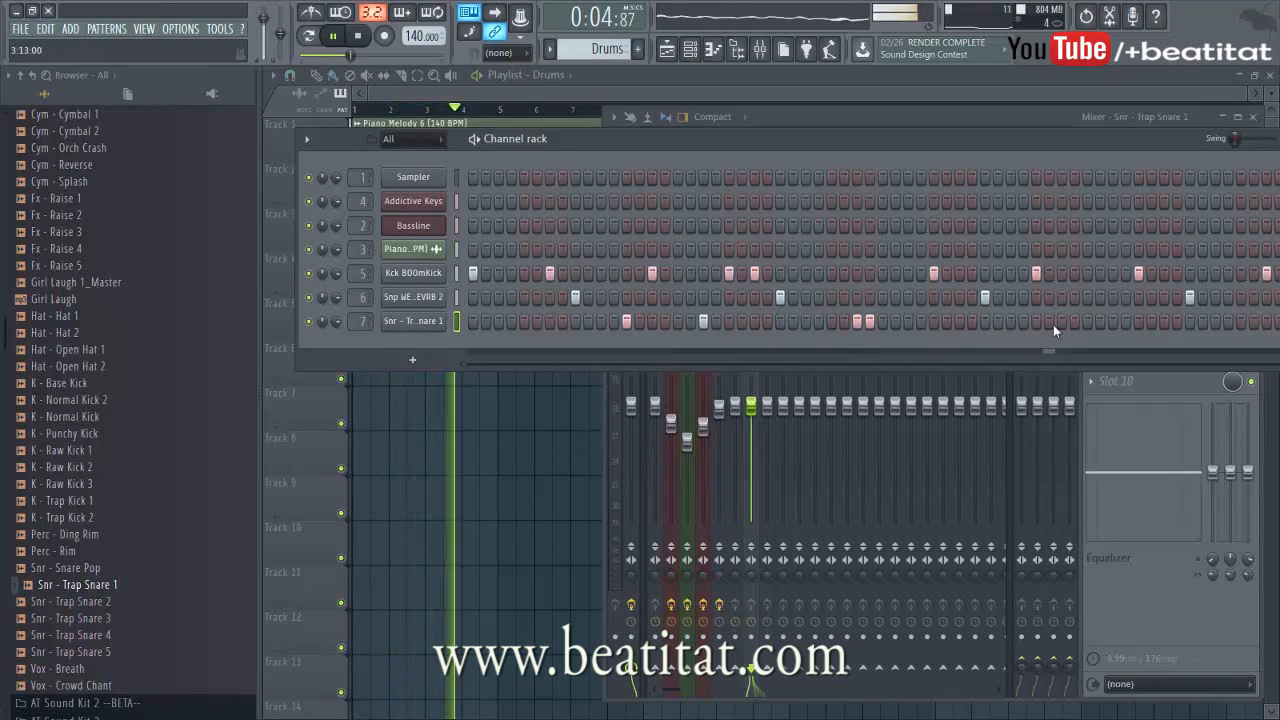
{"action": "left_click_drag", "start_coordinate": [888, 146], "coordinate": [732, 172]}
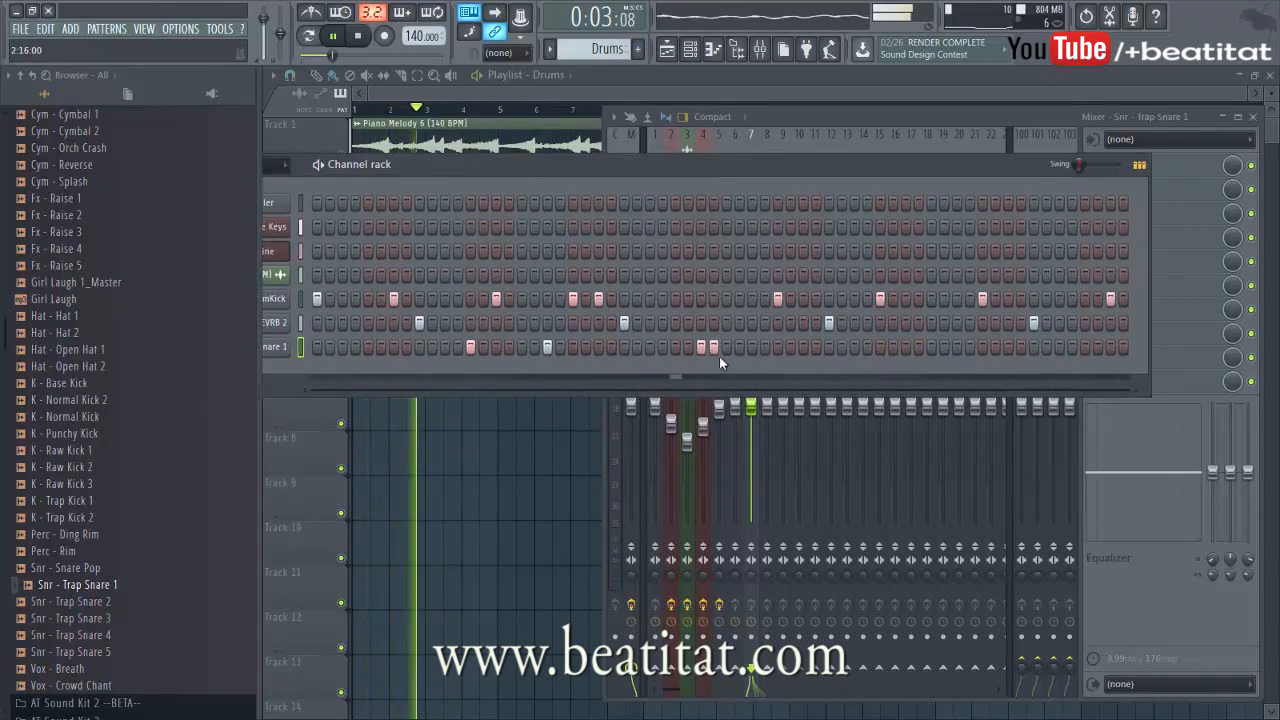
{"action": "left_click", "coordinate": [908, 352]}
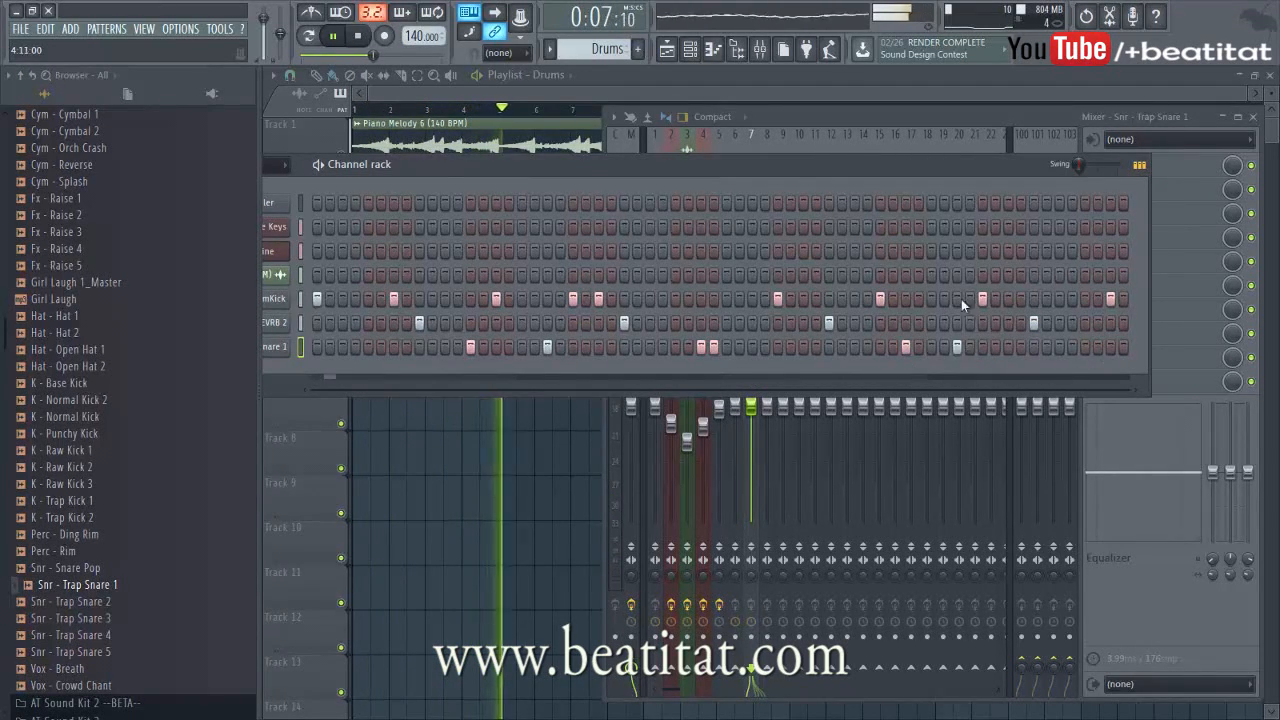
Open the Trap Snare 1 hits in the piano roll and transpose them down one octave to C4.
{"action": "right_click", "coordinate": [285, 345]}
{"action": "left_click", "coordinate": [303, 343]}
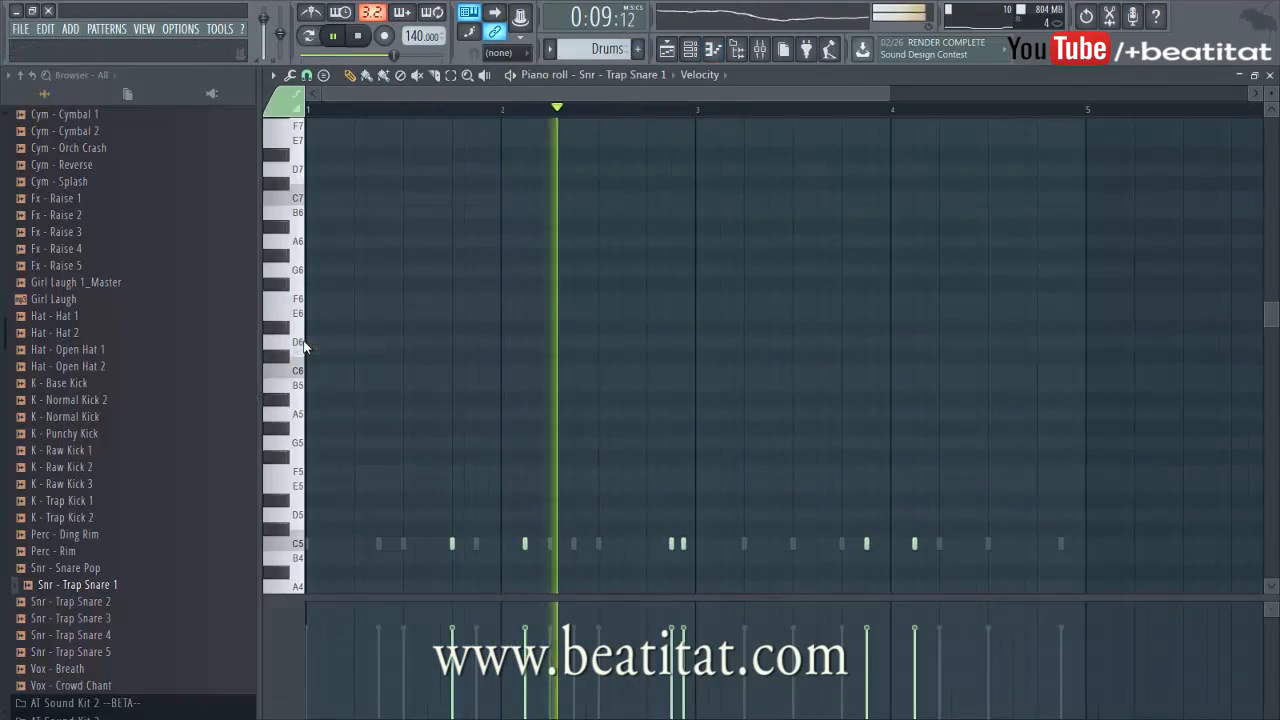
{"action": "key", "text": "ctrl+Down"}
{"action": "scroll", "coordinate": [384, 332], "scroll_direction": "down", "scroll_amount": 3}
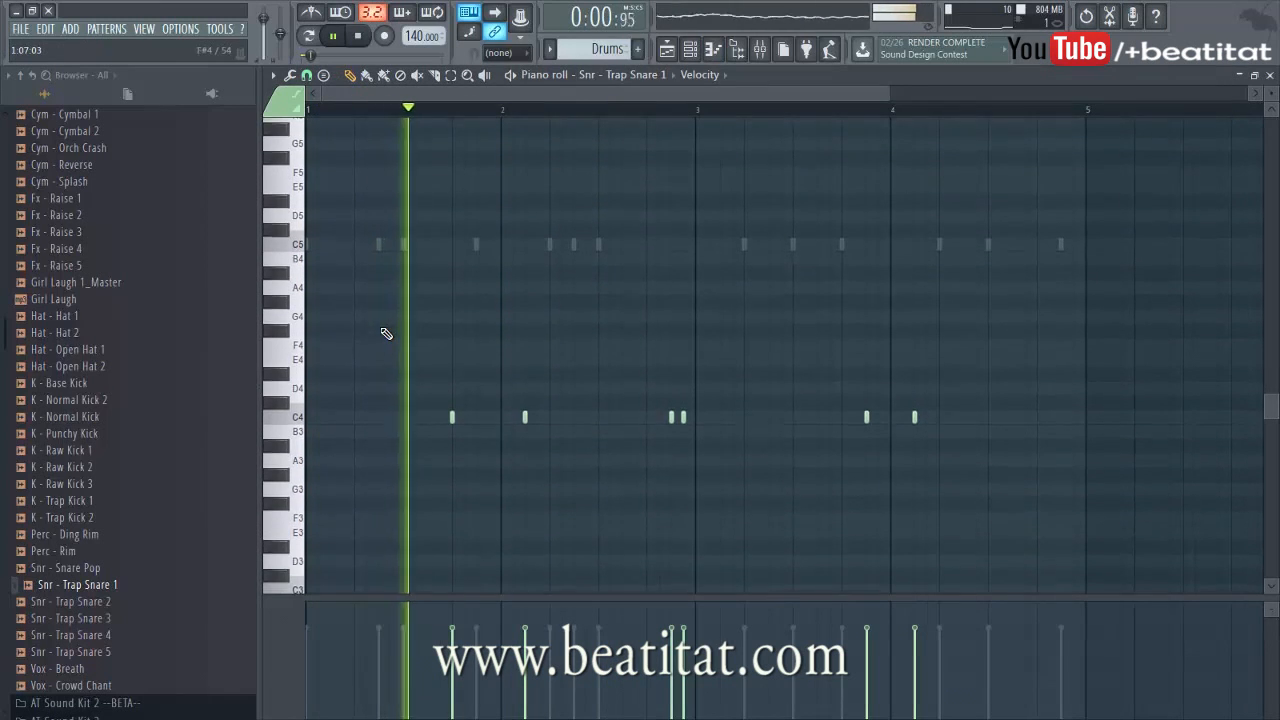
Raise all the snare notes in semitone steps to A4.
{"action": "key", "text": "shift+Up"}
{"action": "key", "text": "shift+Up"}
{"action": "key", "text": "shift+Up"}
{"action": "key", "text": "shift+Up"}
{"action": "key", "text": "shift+Up"}
{"action": "key", "text": "shift+Up"}
{"action": "key", "text": "shift+Up"}
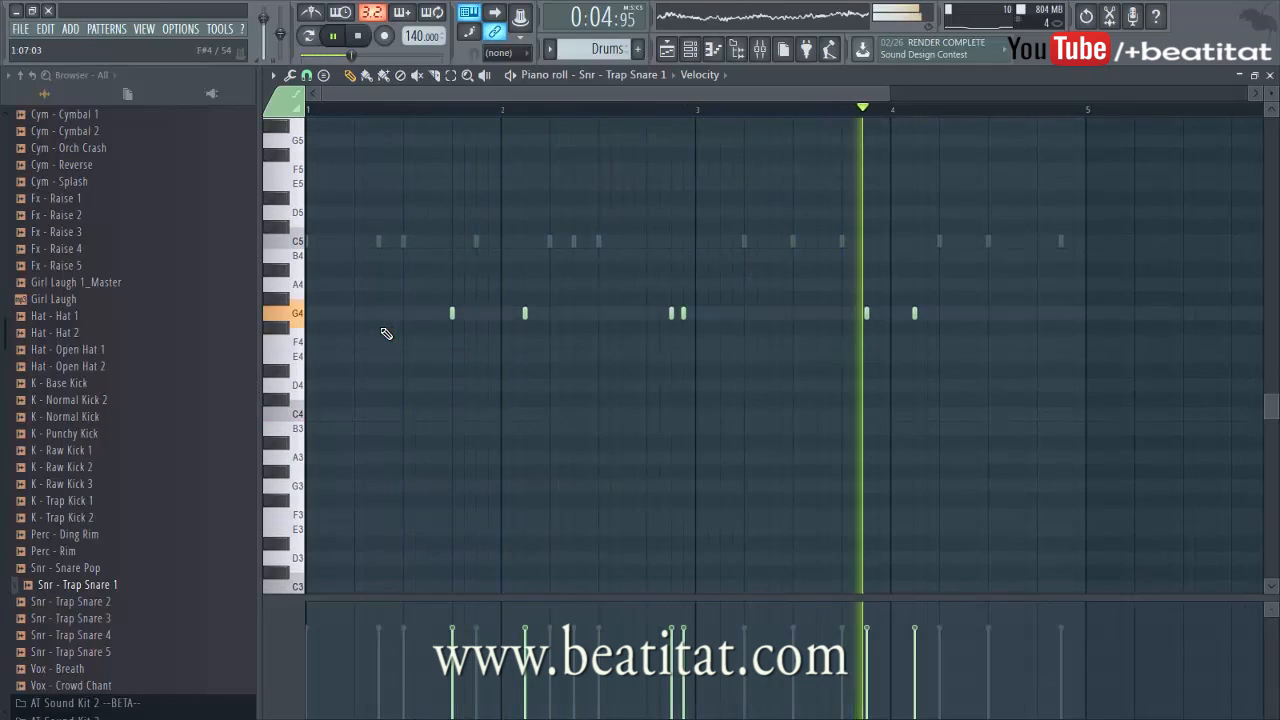
{"action": "key", "text": "shift+Up"}
{"action": "key", "text": "shift+Up"}
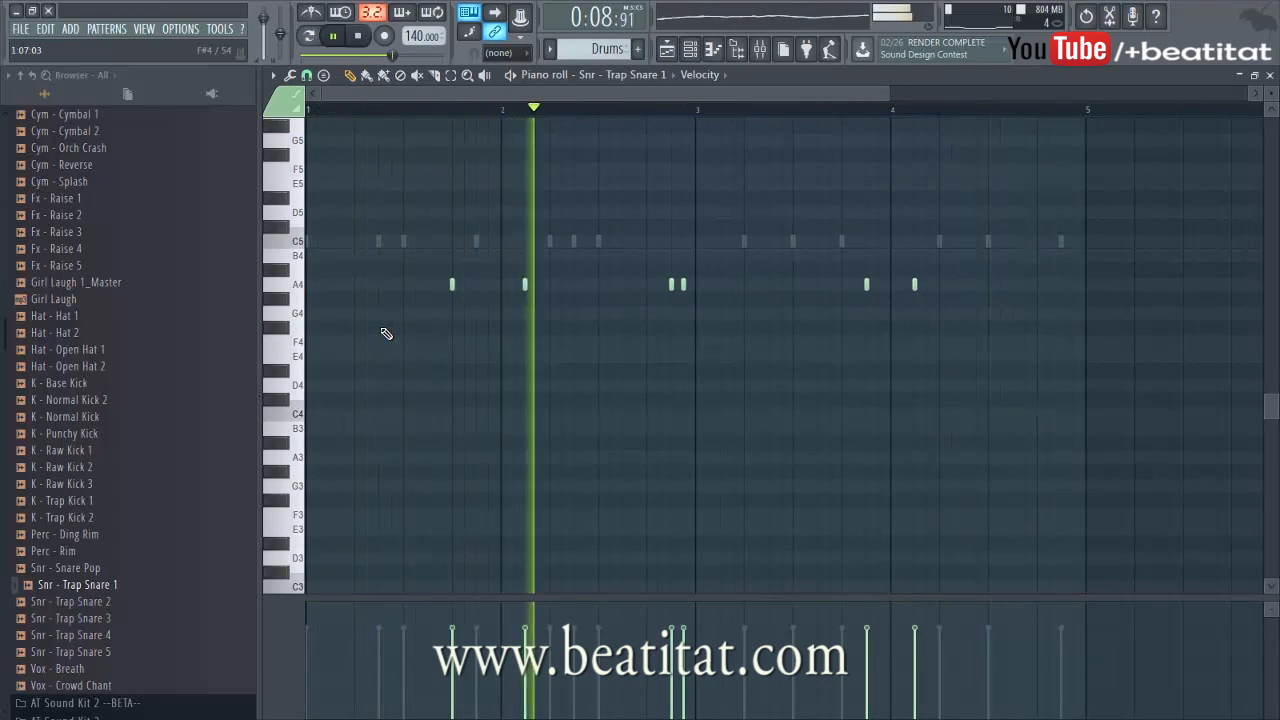
Lower the snare's mixer level to about 85% and load Fruity Parametric EQ 2 in its first effect slot.
{"action": "key", "text": "F7"}
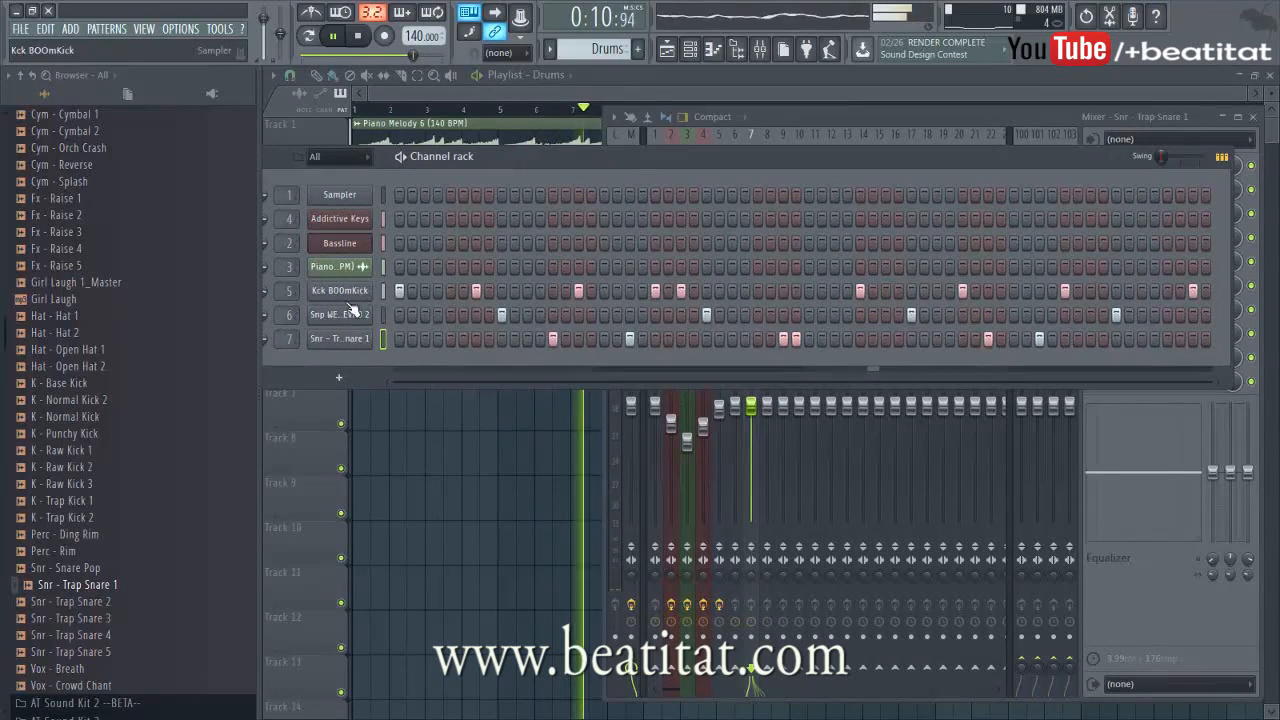
{"action": "left_click", "coordinate": [1145, 596]}
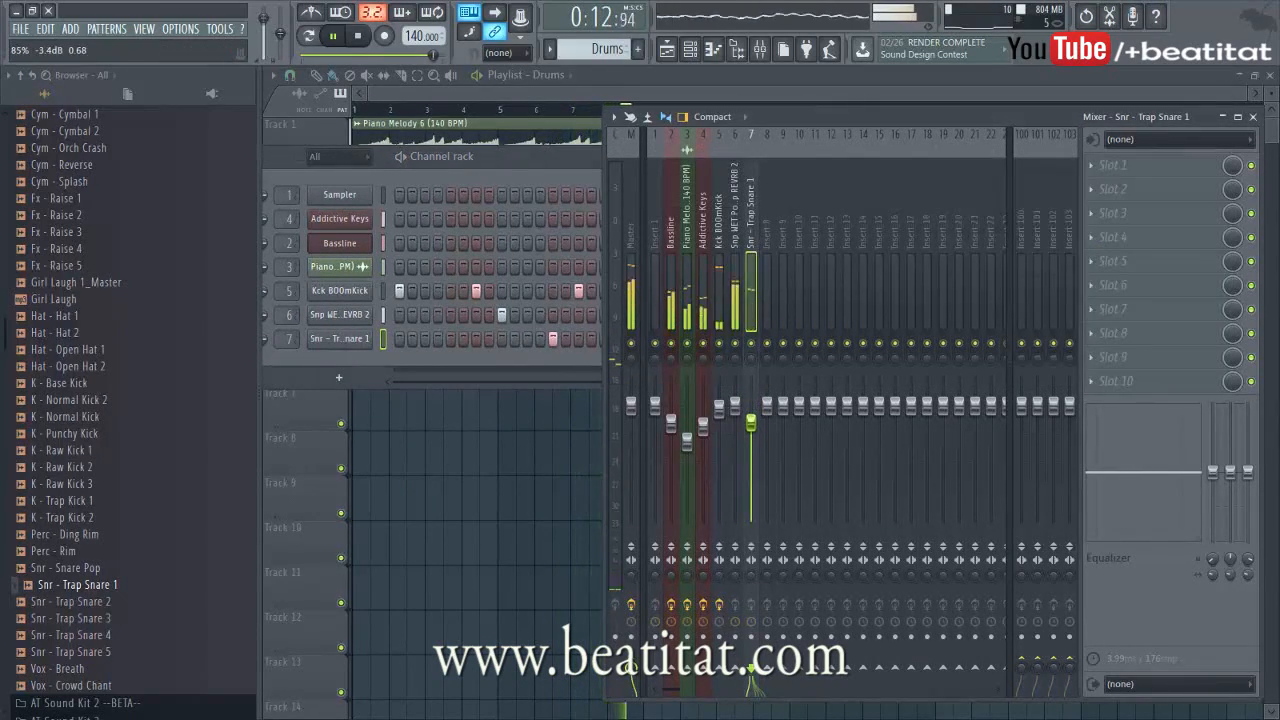
{"action": "left_click", "coordinate": [1115, 166]}
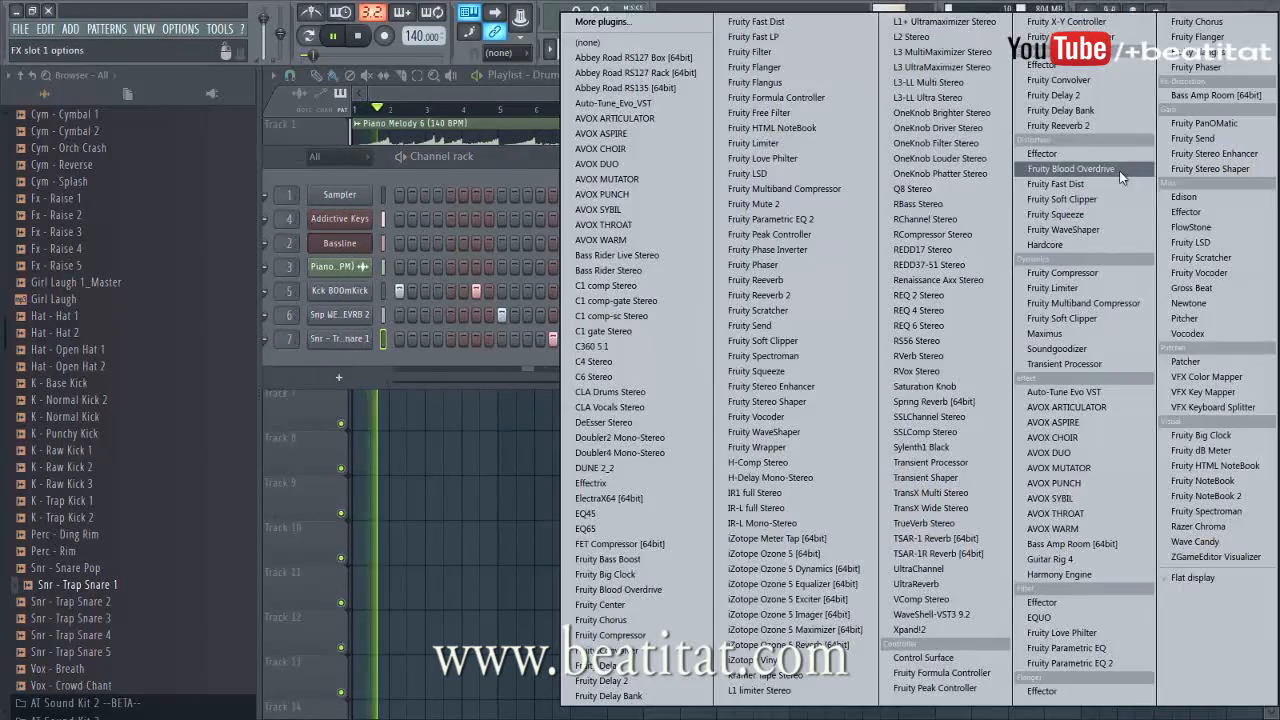
{"action": "left_click", "coordinate": [1072, 648]}
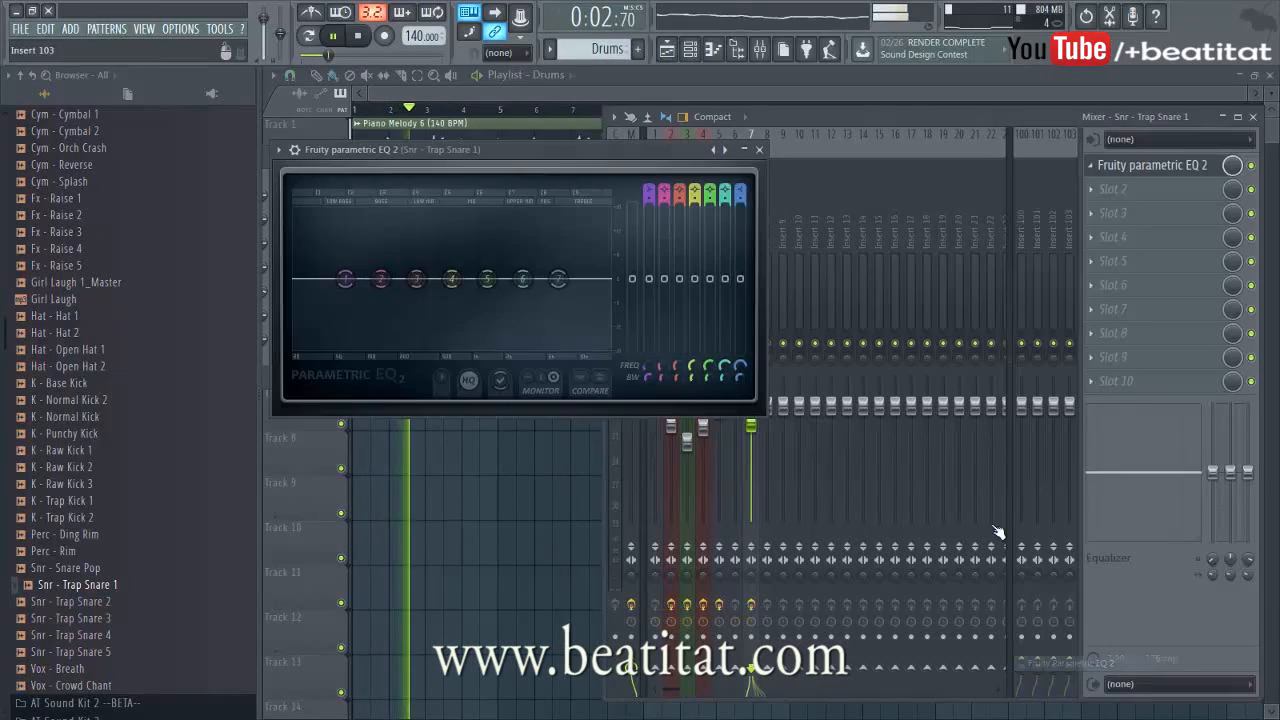
Shape the snare EQ with a low cut and a boost on band 5 of about 2.2 dB at 1175 Hz.
{"action": "left_click", "coordinate": [679, 187]}
{"action": "left_click_drag", "start_coordinate": [416, 279], "coordinate": [480, 268]}
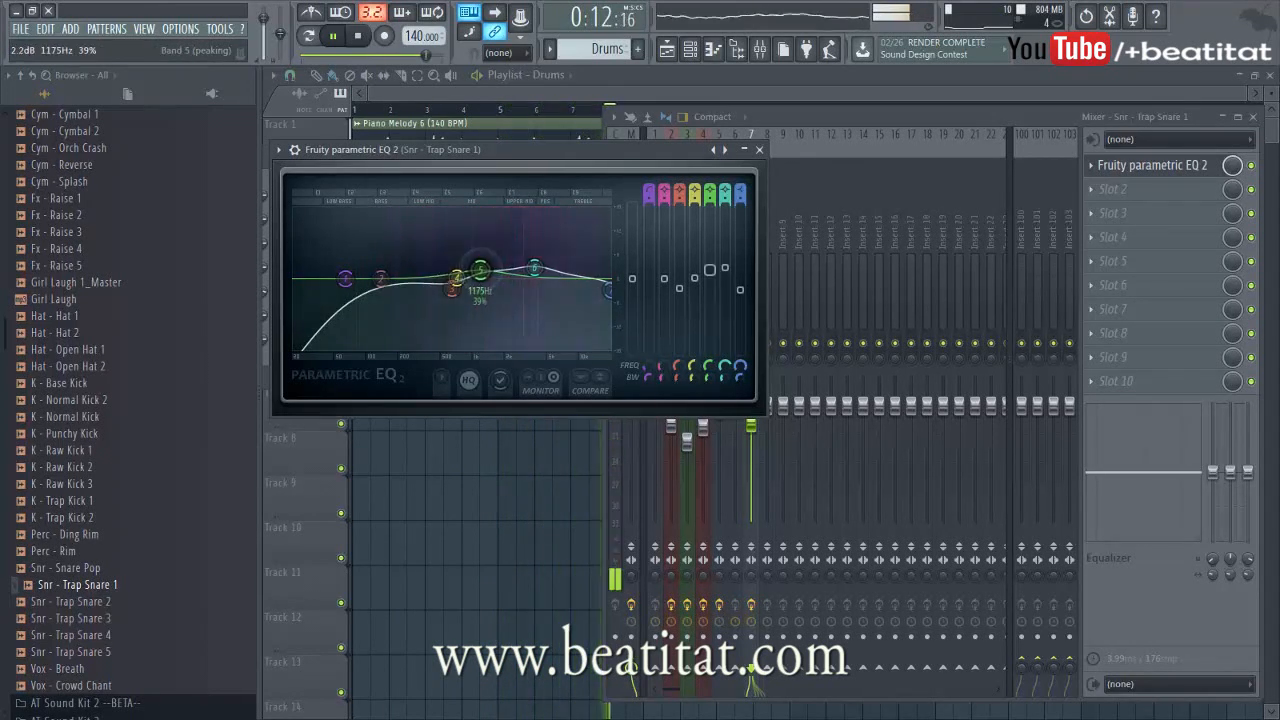
{"action": "left_click", "coordinate": [758, 150]}
Slightly lower the mixer levels of the Bassline, Piano Melody 6 and Addictive Keys tracks while the song plays.
{"action": "key", "text": "space"}
{"action": "left_click", "coordinate": [713, 325]}
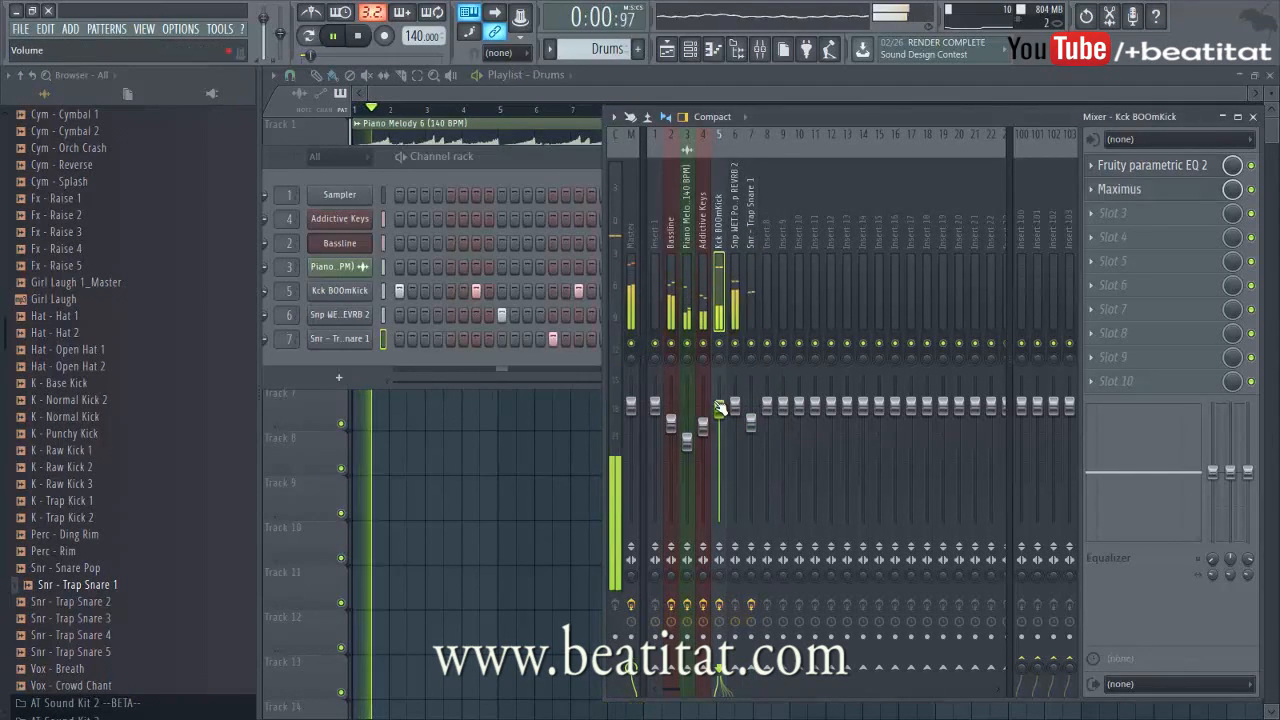
{"action": "left_click", "coordinate": [687, 316]}
{"action": "scroll", "coordinate": [685, 472], "scroll_direction": "down", "scroll_amount": 1}
Add Fruity Reeverb 2 to the snare's mixer track in effect slot 3.
{"action": "left_click", "coordinate": [742, 265]}
{"action": "left_click", "coordinate": [1117, 185]}
{"action": "left_click", "coordinate": [1124, 125]}
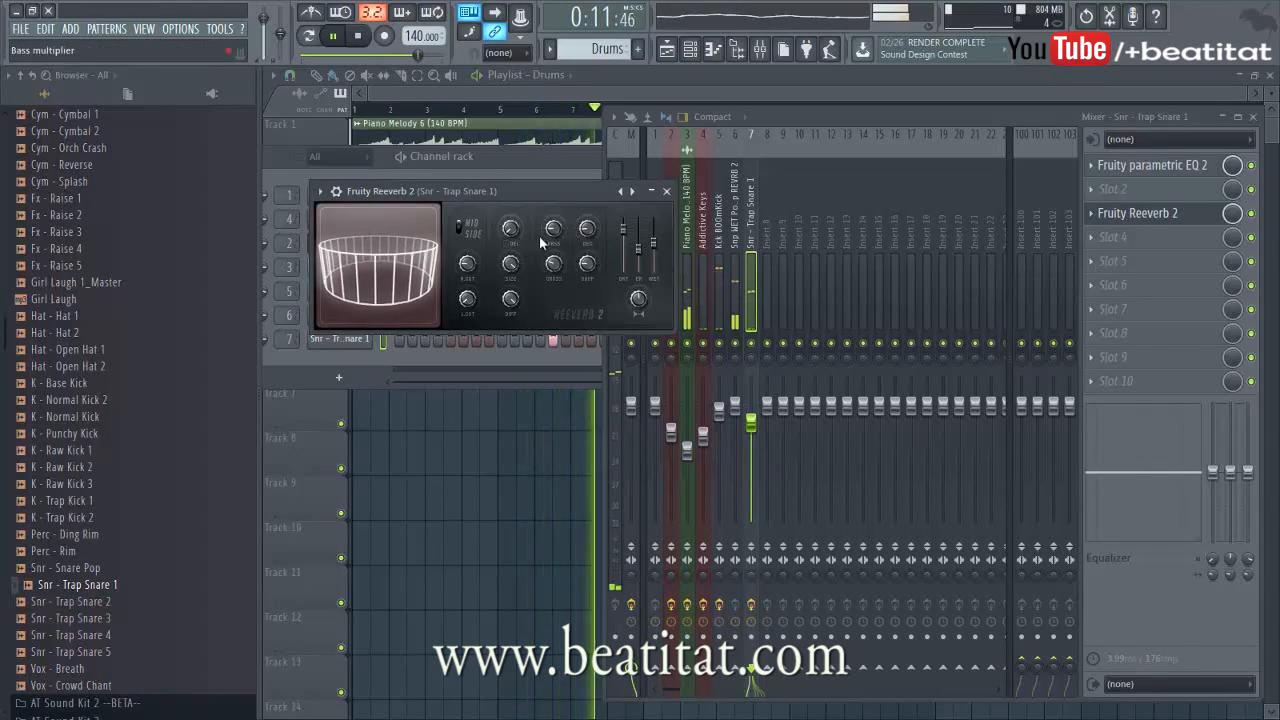
{"action": "left_click", "coordinate": [666, 191]}
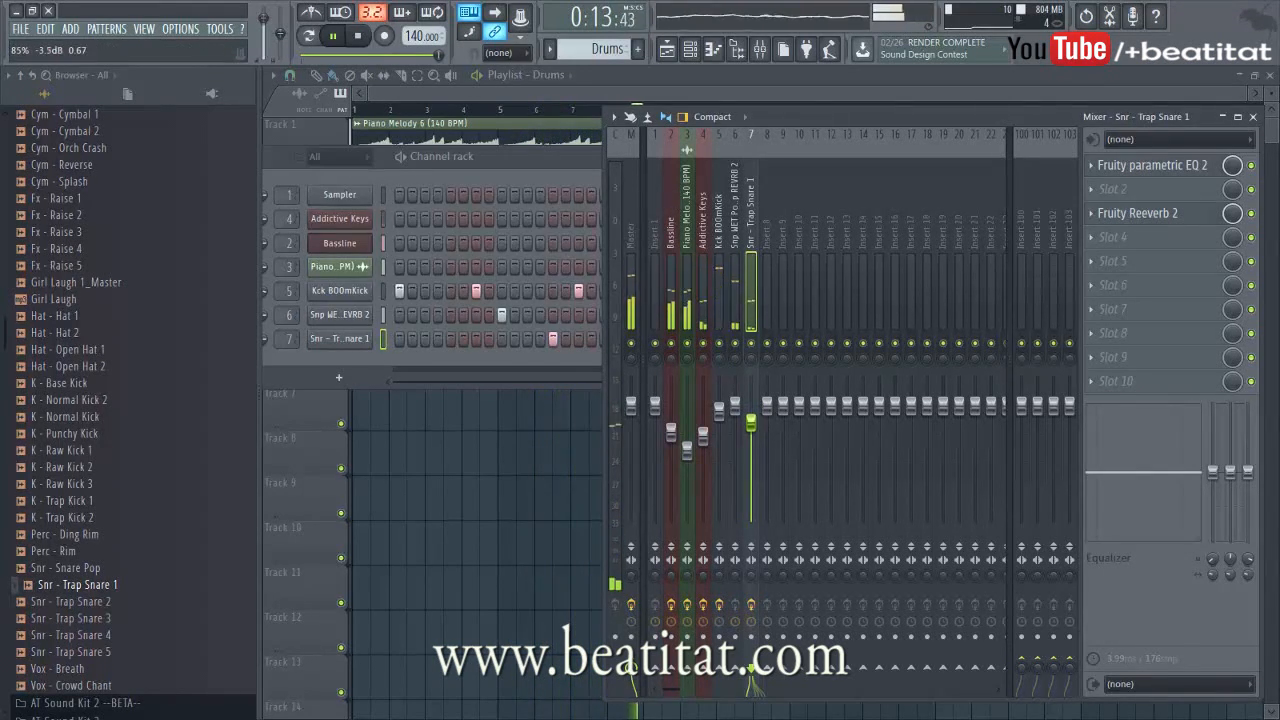
{"action": "key", "text": "F5"}
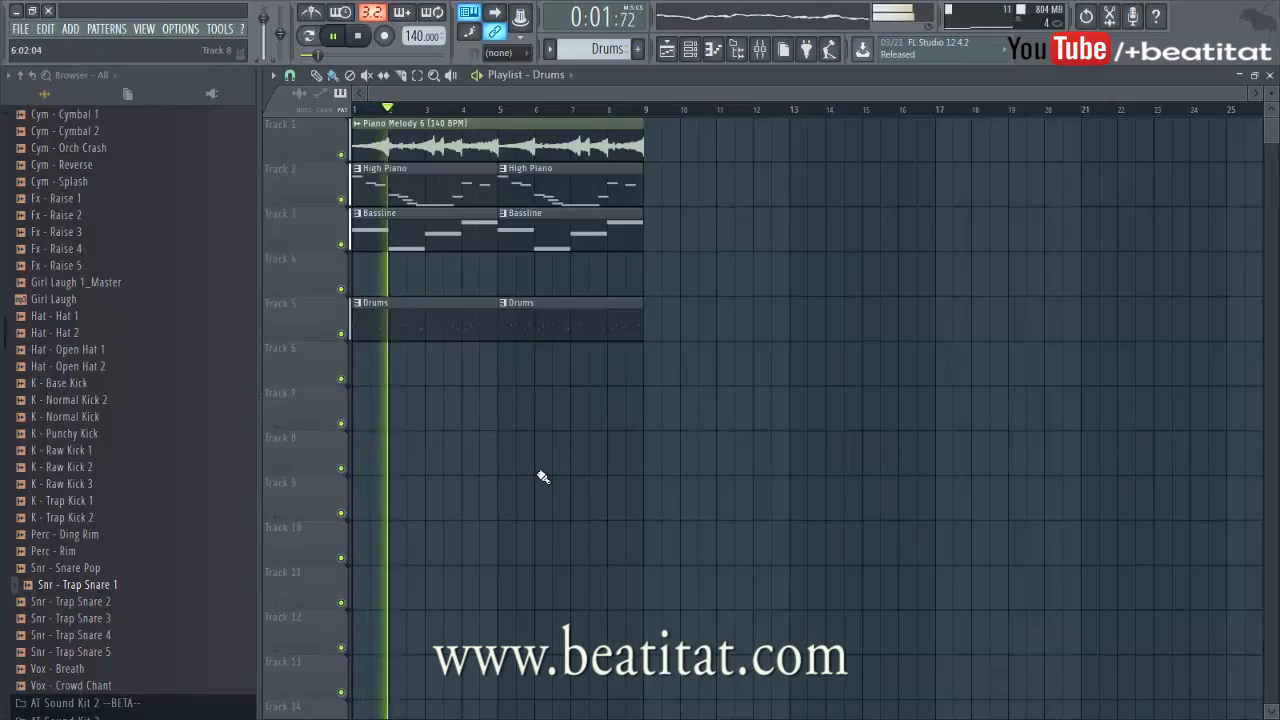
{"action": "key", "text": "ctrl+s"}
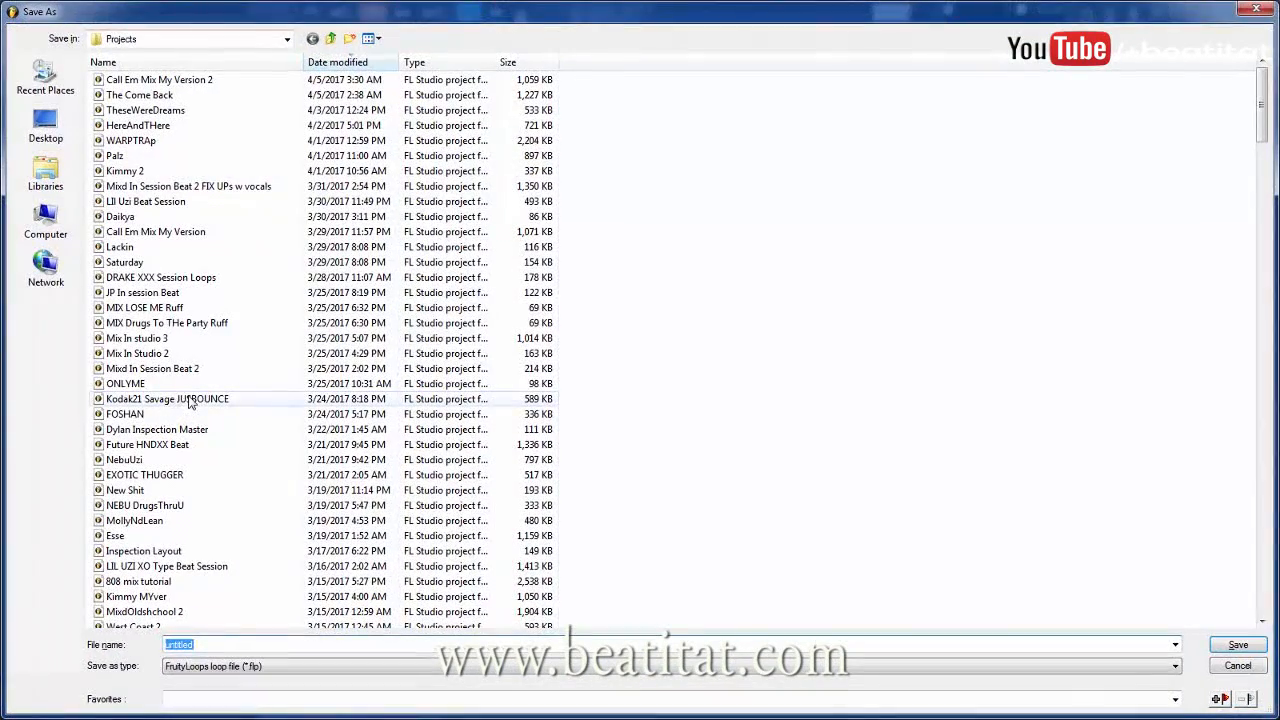
{"action": "left_click", "coordinate": [1259, 10]}
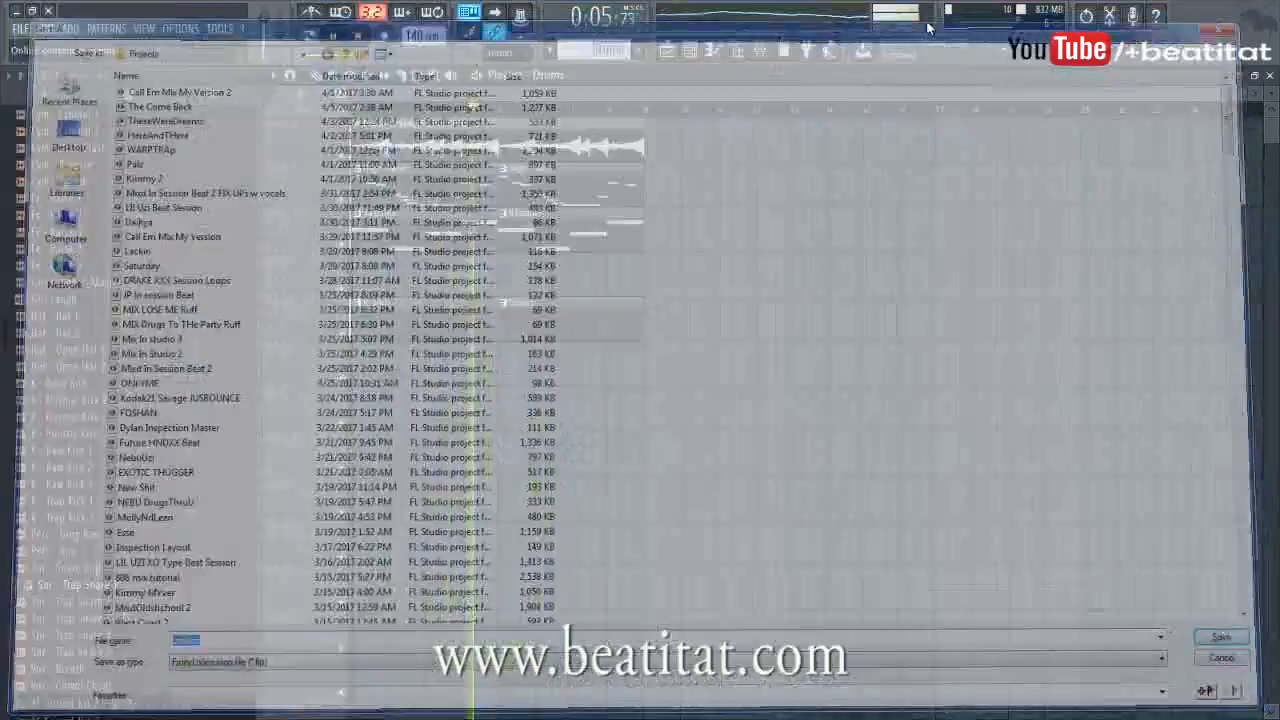
{"action": "key", "text": "space"}
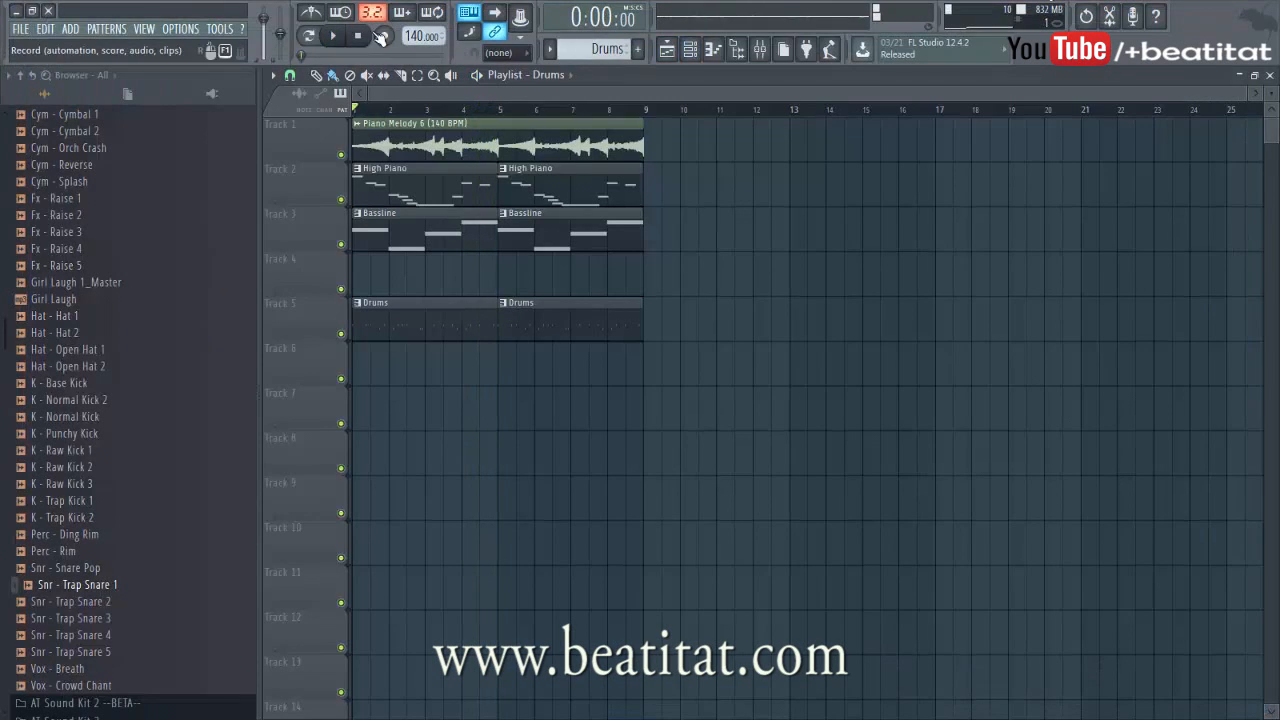
Select the full eight bars of the playlist and turn off Reverse on the Piano Melody 6 sample.
{"action": "key", "text": "ctrl+a"}
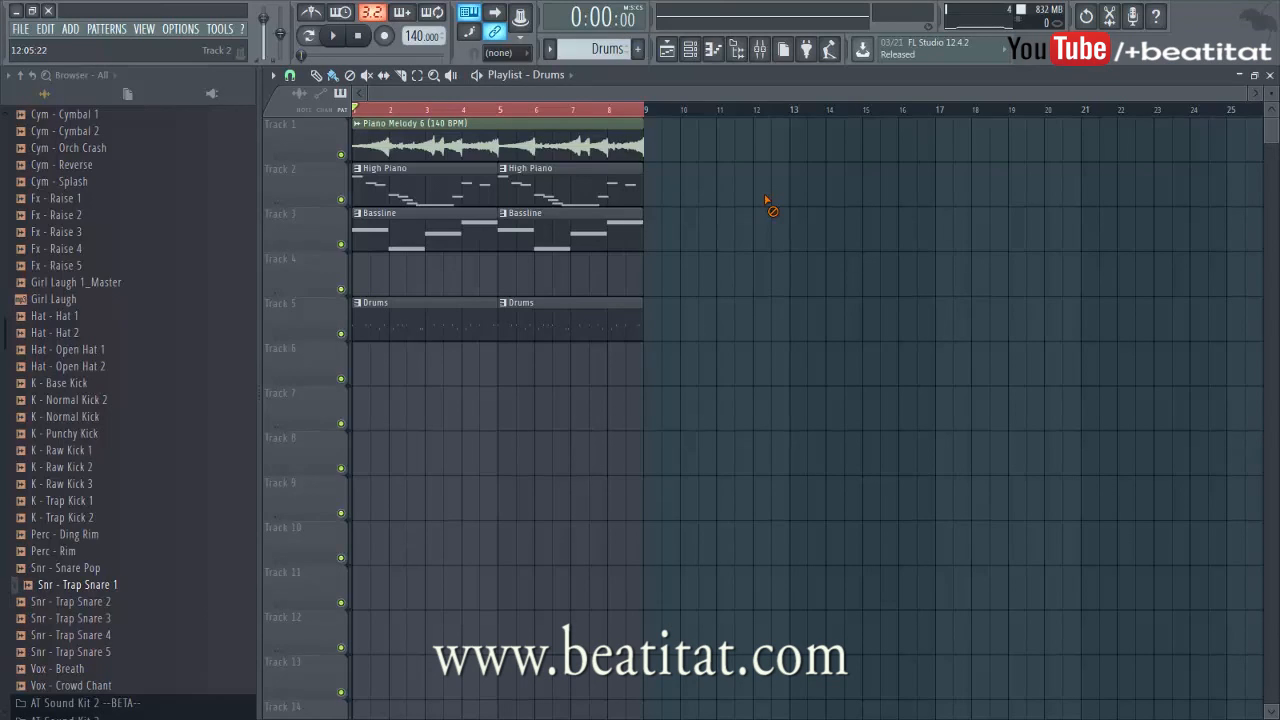
{"action": "left_click", "coordinate": [761, 51]}
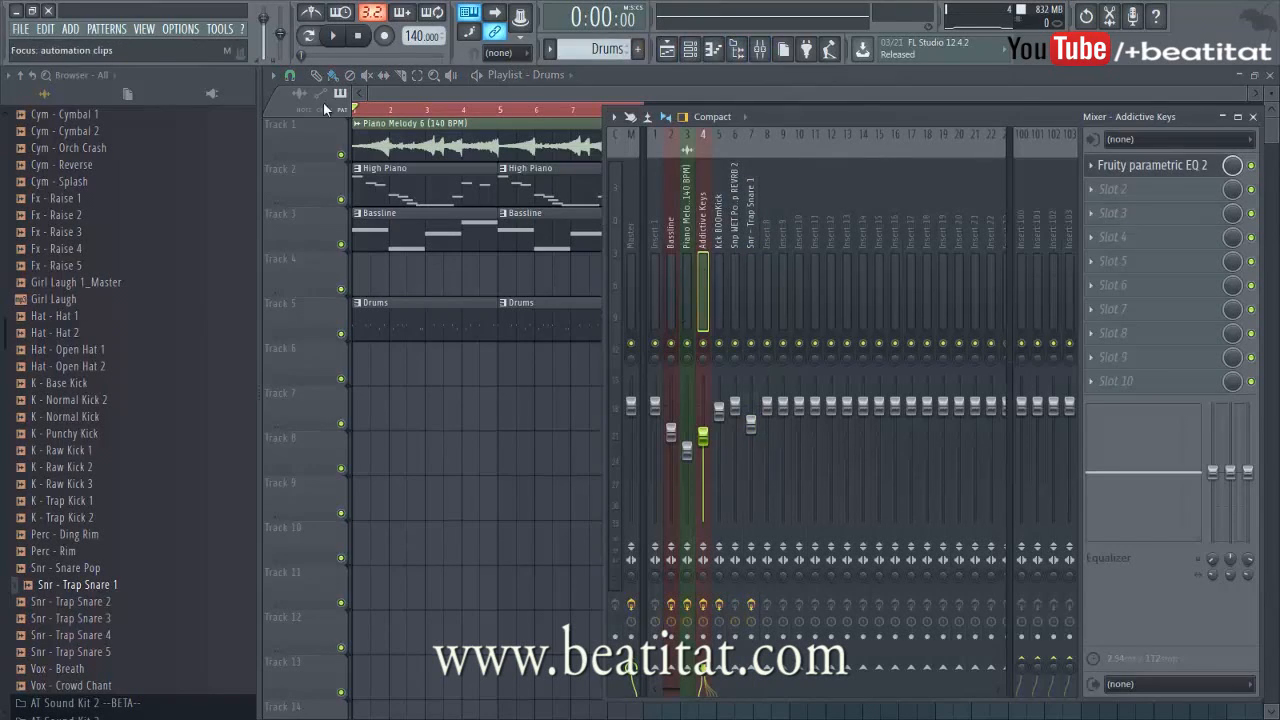
{"action": "double_click", "coordinate": [400, 145]}
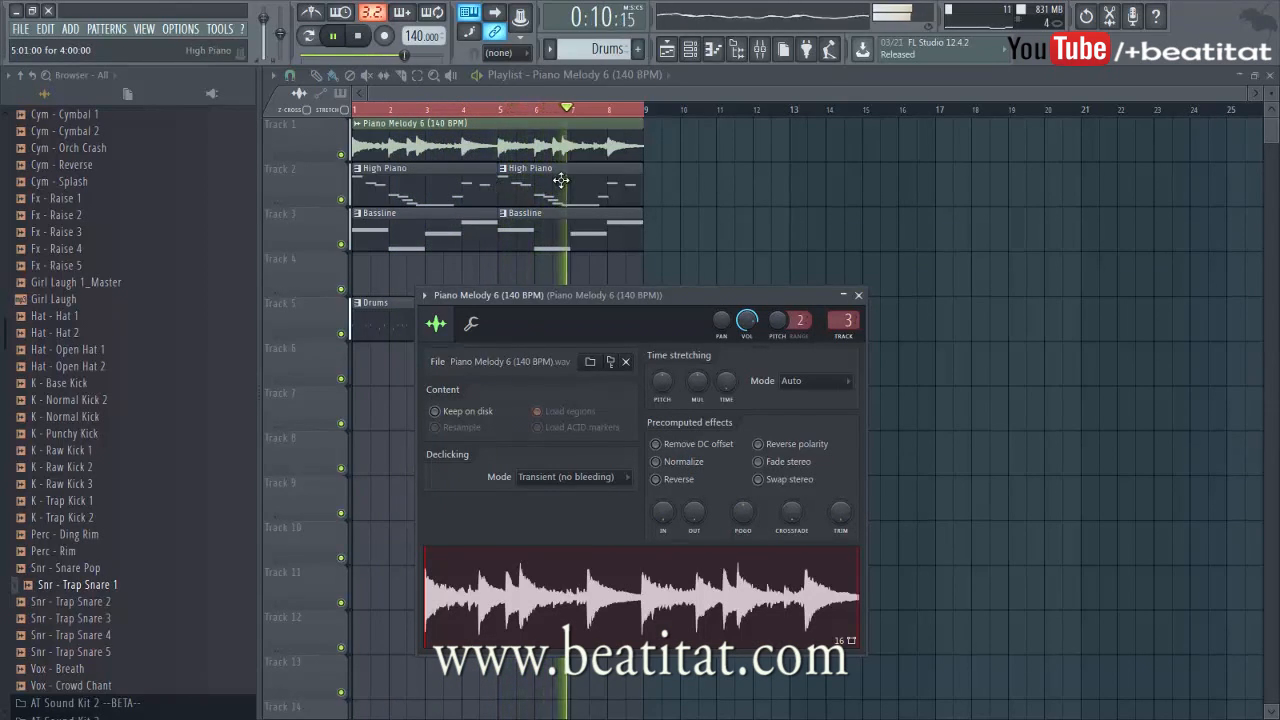
{"action": "left_click", "coordinate": [549, 100]}
Make the second High Piano clip a unique pattern and open it in the piano roll.
{"action": "scroll", "coordinate": [549, 100], "scroll_direction": "up", "scroll_amount": 5}
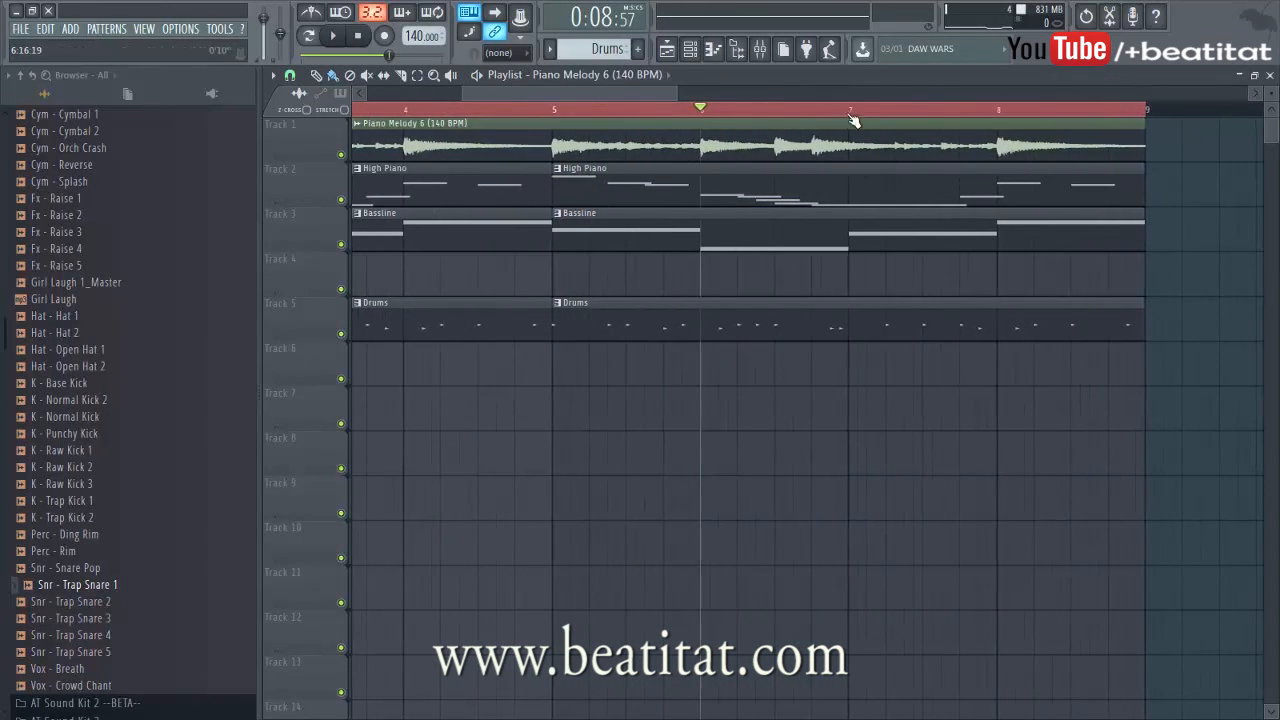
{"action": "double_click", "coordinate": [767, 188]}
{"action": "key", "text": "Escape"}
{"action": "key", "text": "Escape"}
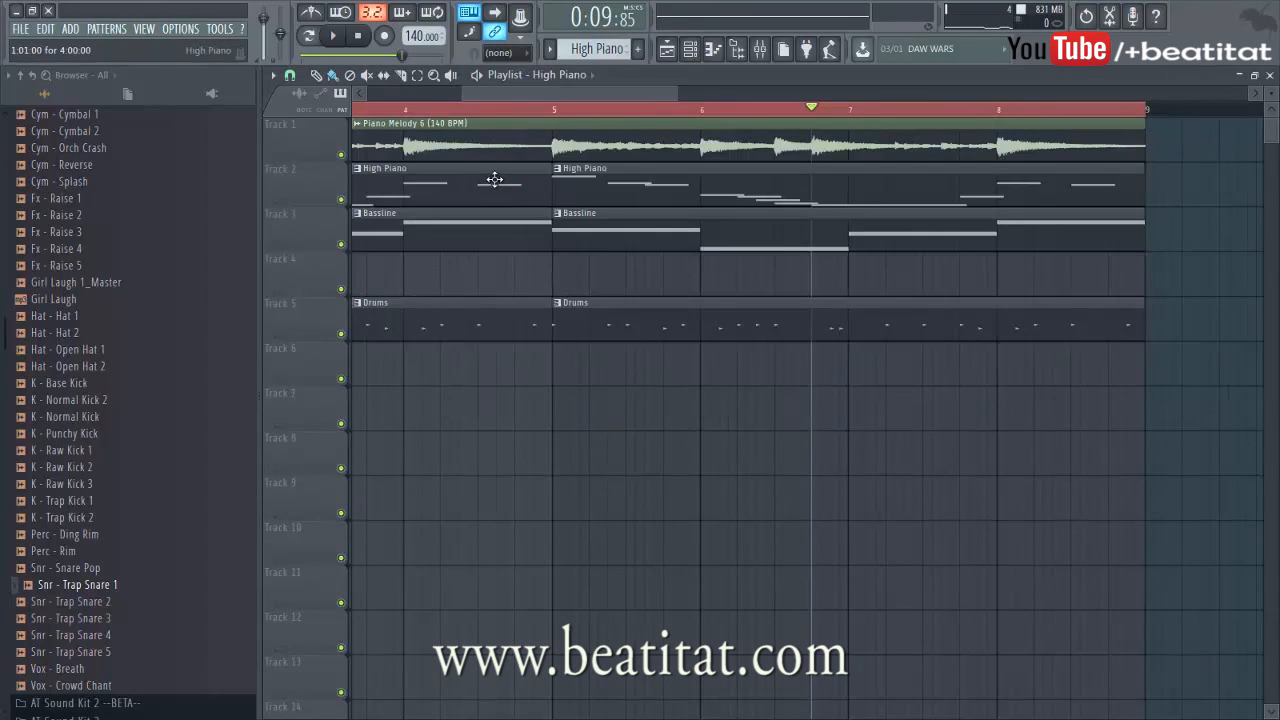
{"action": "left_click", "coordinate": [562, 163]}
{"action": "left_click", "coordinate": [609, 274]}
{"action": "double_click", "coordinate": [726, 187]}
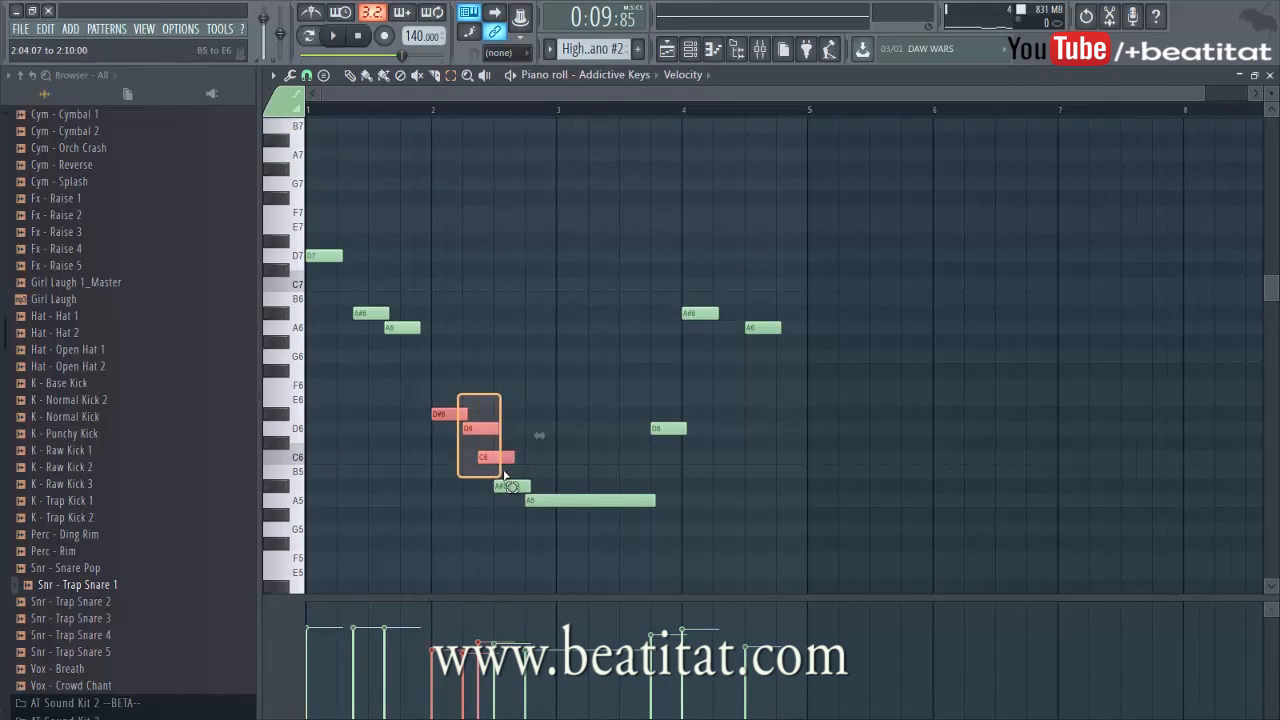
Raise the descending run from D#6 to A5 starting in bar 2 by two octaves and play it back.
{"action": "left_click_drag", "start_coordinate": [455, 416], "coordinate": [451, 414]}
{"action": "key", "text": "ctrl+Up"}
{"action": "key", "text": "ctrl+Up"}
{"action": "key", "text": "space"}
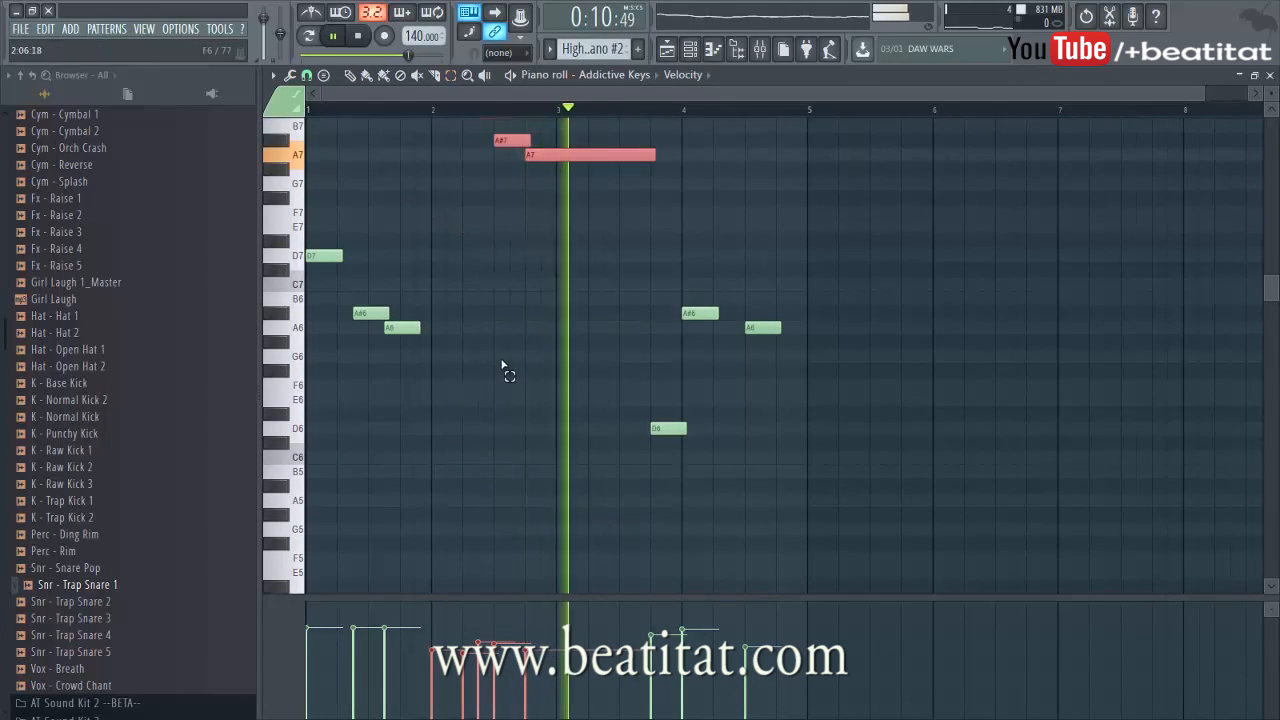
{"action": "key", "text": "space"}
{"action": "left_click", "coordinate": [433, 110]}
{"action": "key", "text": "space"}
{"action": "scroll", "coordinate": [546, 357], "scroll_direction": "up", "scroll_amount": 5}
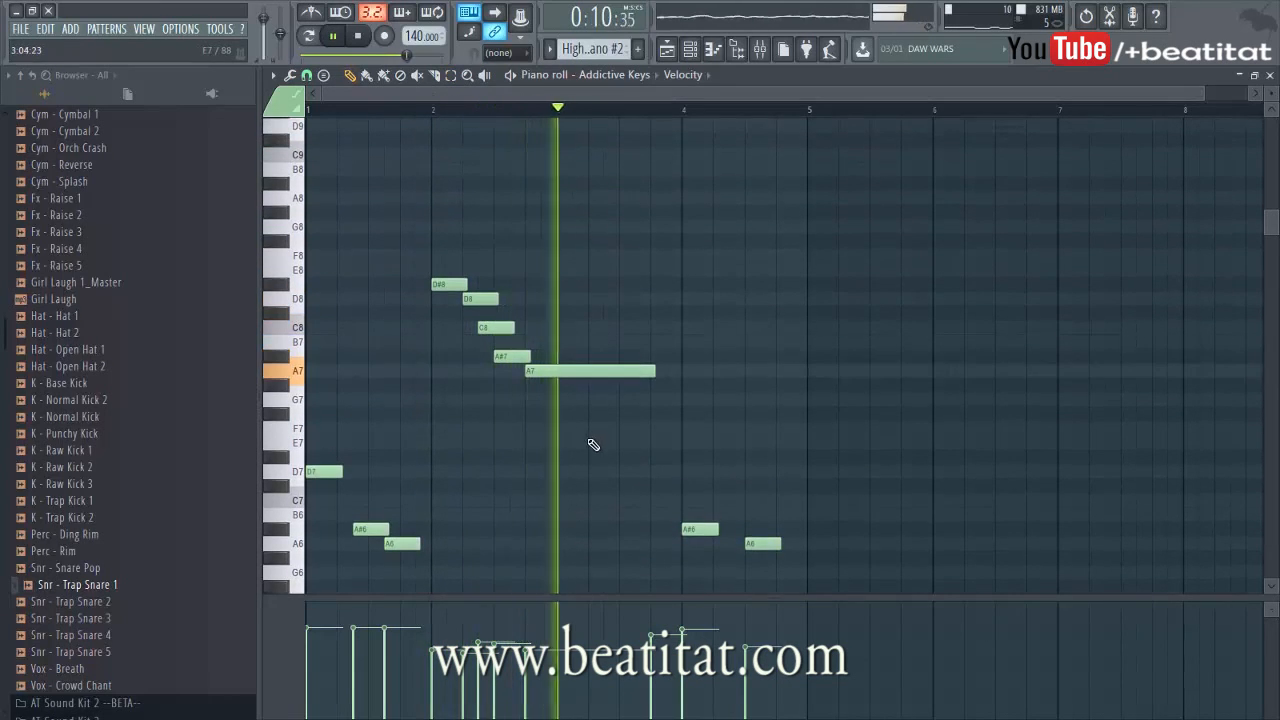
{"action": "key", "text": "space"}
Add a G7 note at the start of bar 3 and a D#7 note on its third beat, and play them.
{"action": "left_click", "coordinate": [561, 400]}
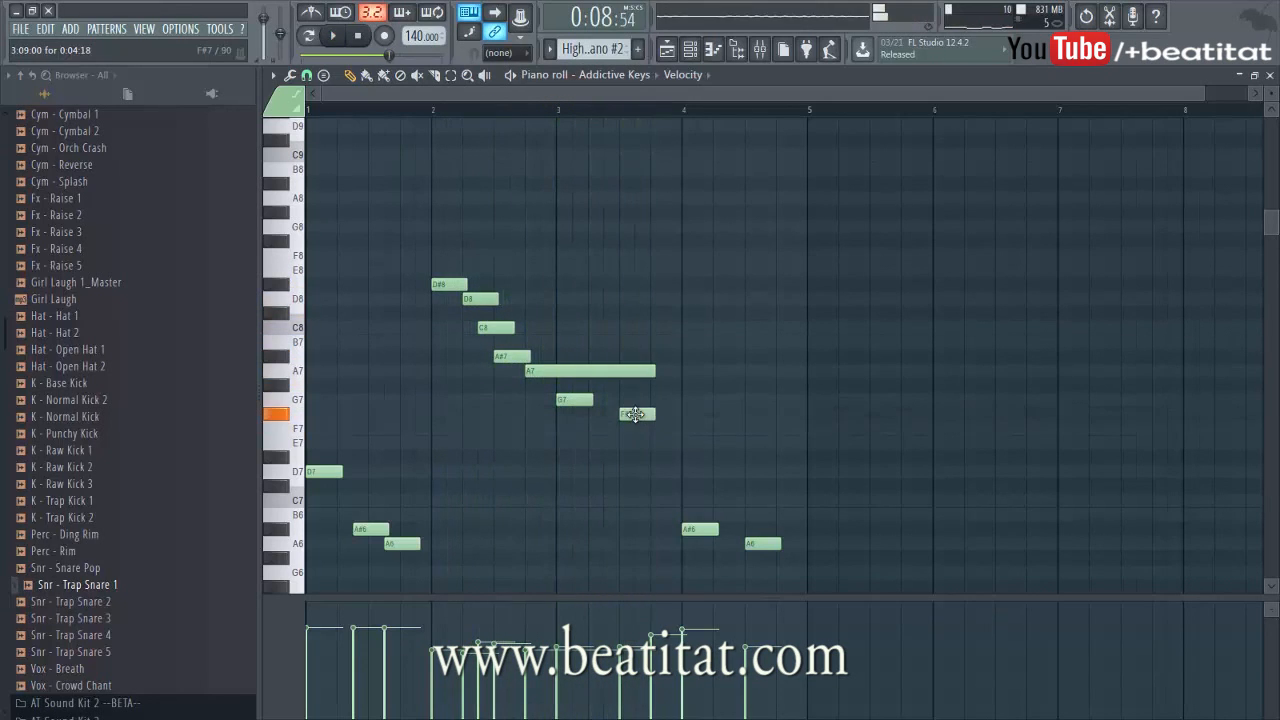
{"action": "left_click_drag", "start_coordinate": [624, 419], "coordinate": [621, 420]}
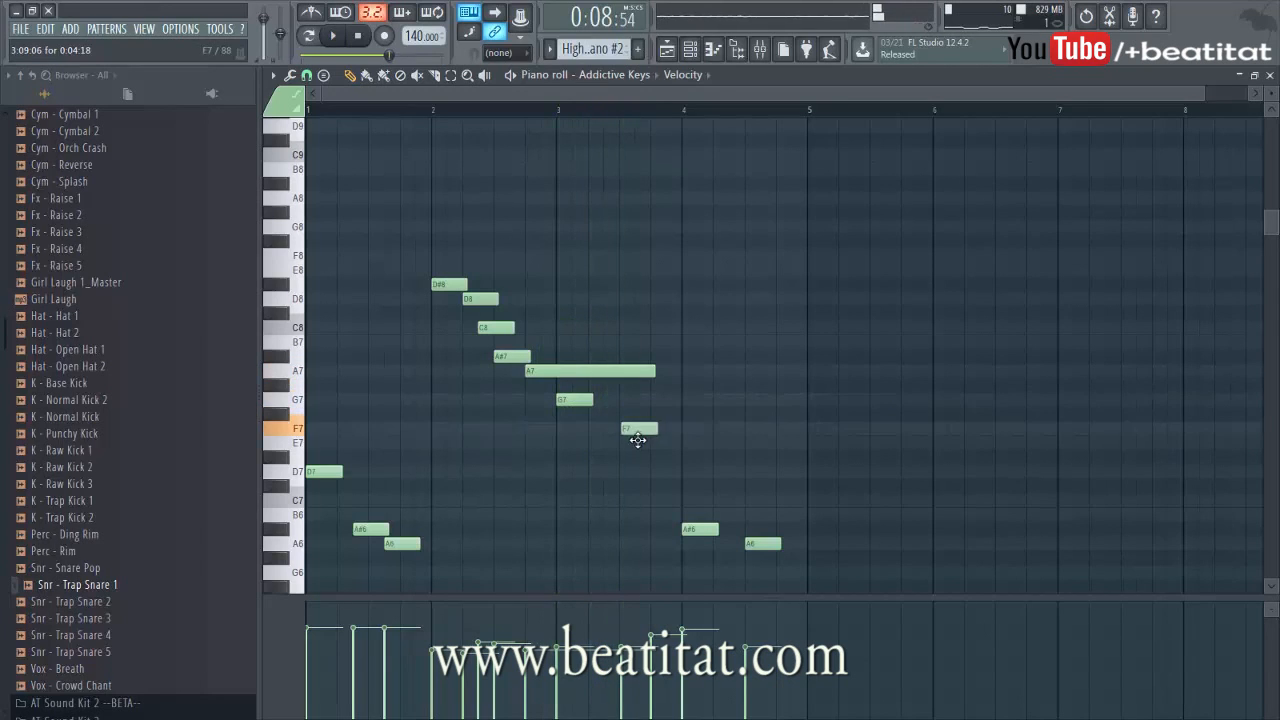
{"action": "key", "text": "space"}
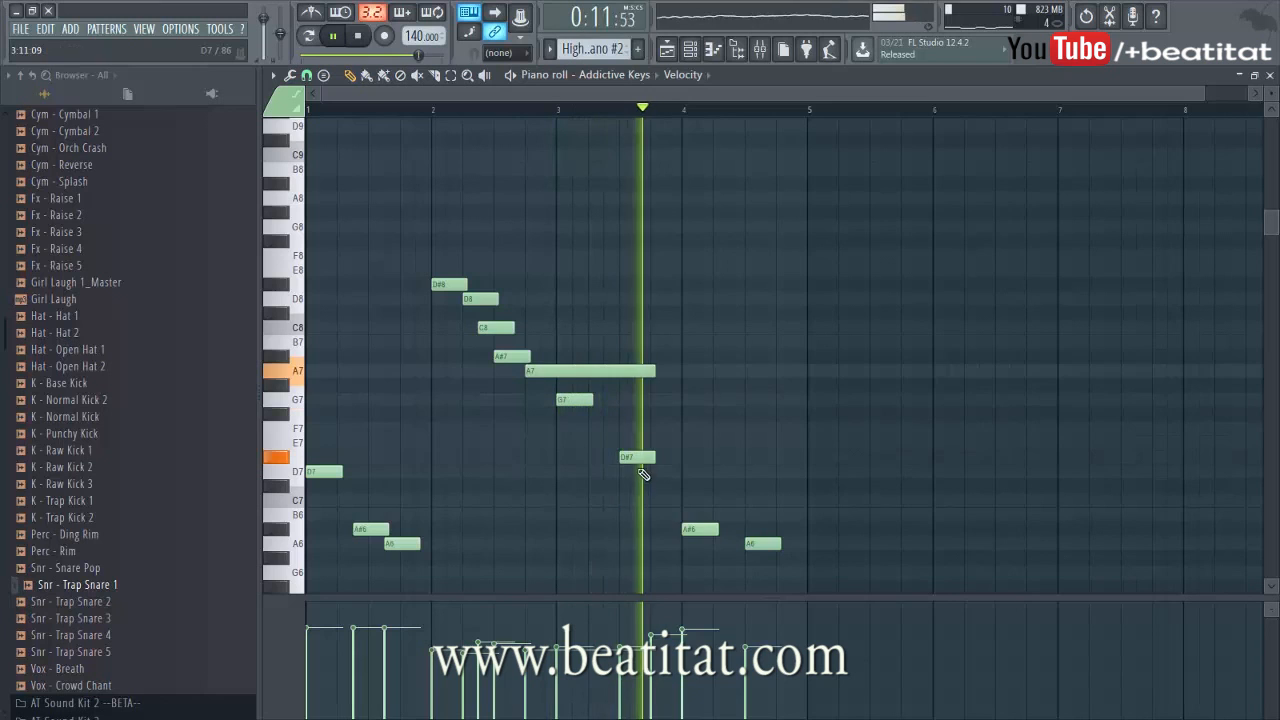
Return to the playlist and turn on Reverse for the Piano Melody 6 sample.
{"action": "scroll", "coordinate": [687, 446], "scroll_direction": "down", "scroll_amount": 5}
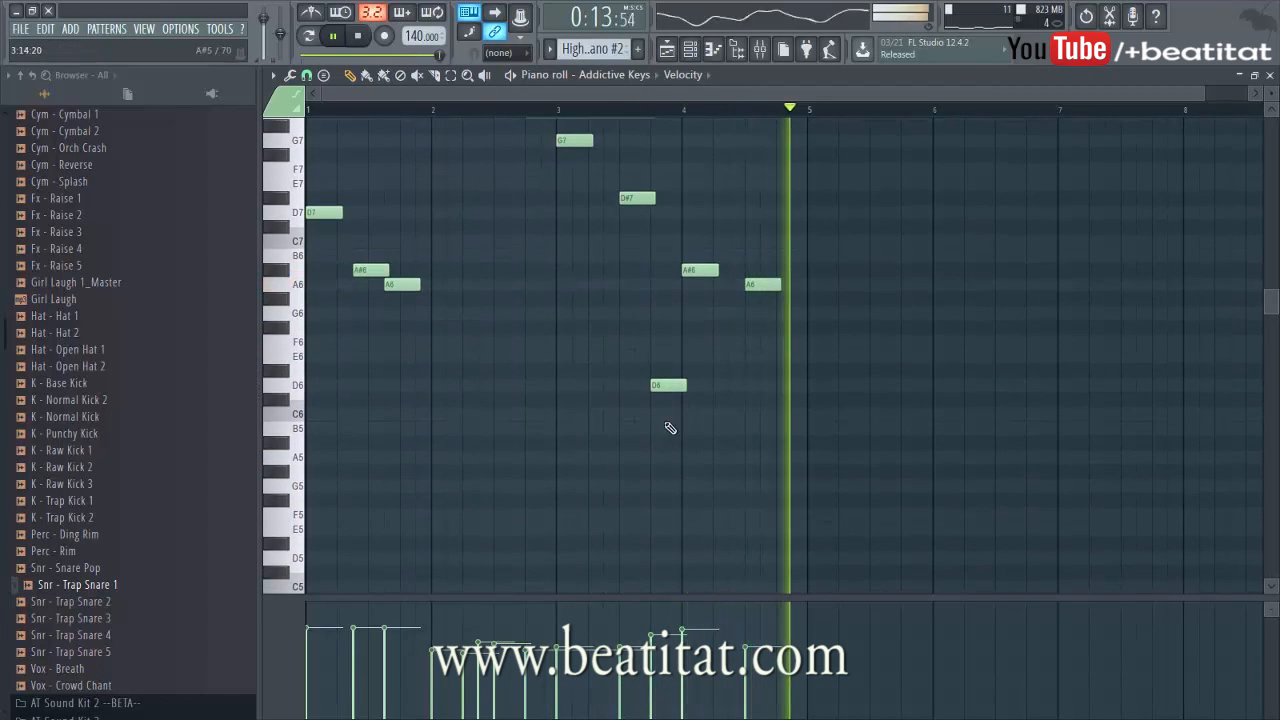
{"action": "key", "text": "F5"}
{"action": "key", "text": "F6"}
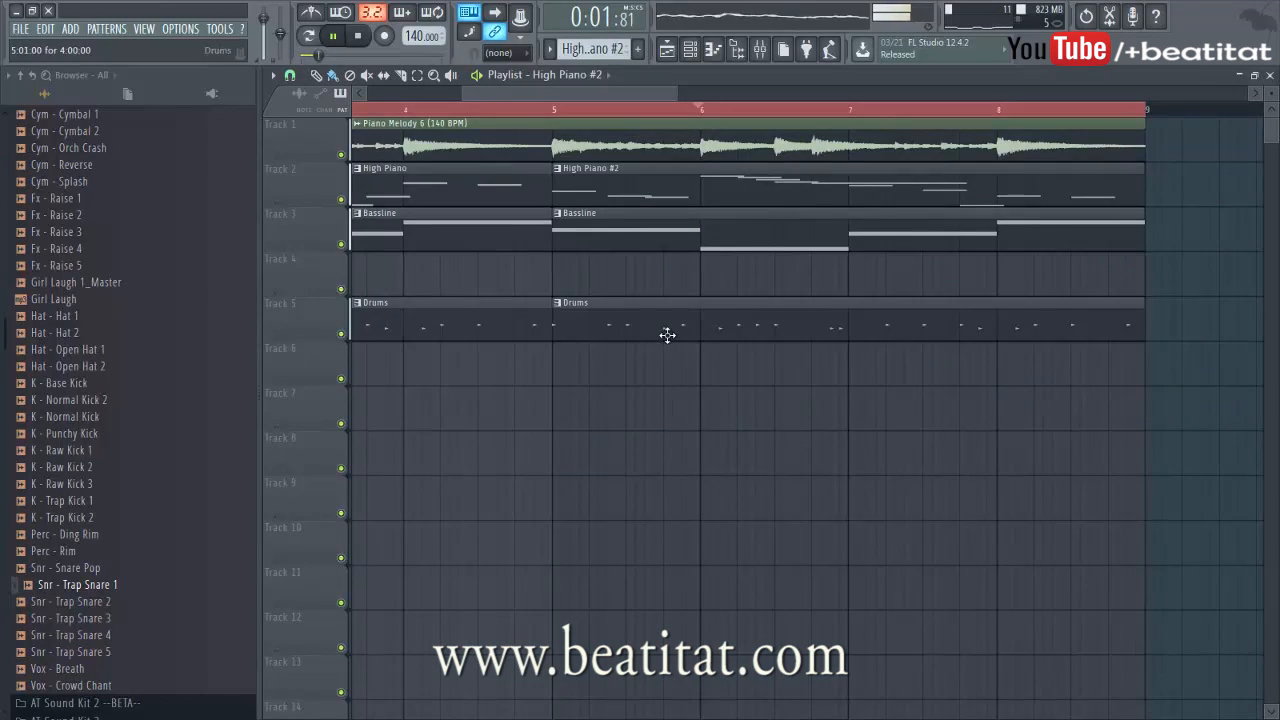
{"action": "double_click", "coordinate": [400, 140]}
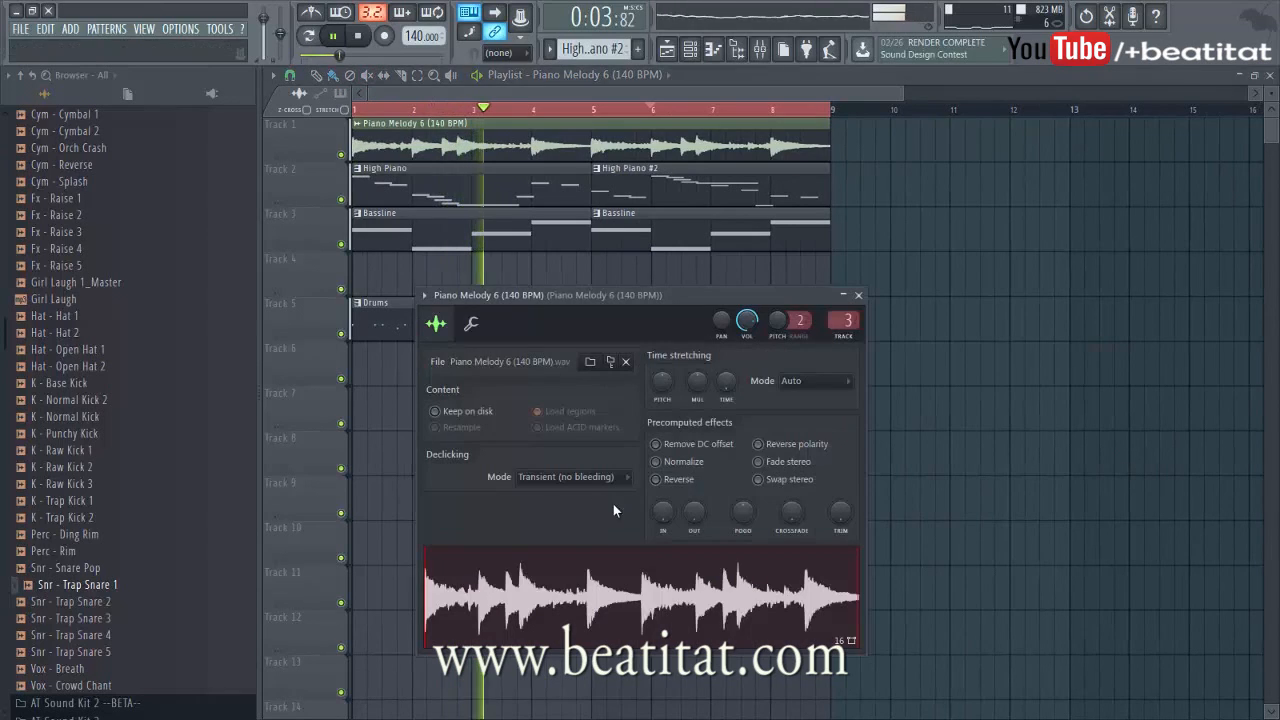
{"action": "left_click", "coordinate": [657, 479]}
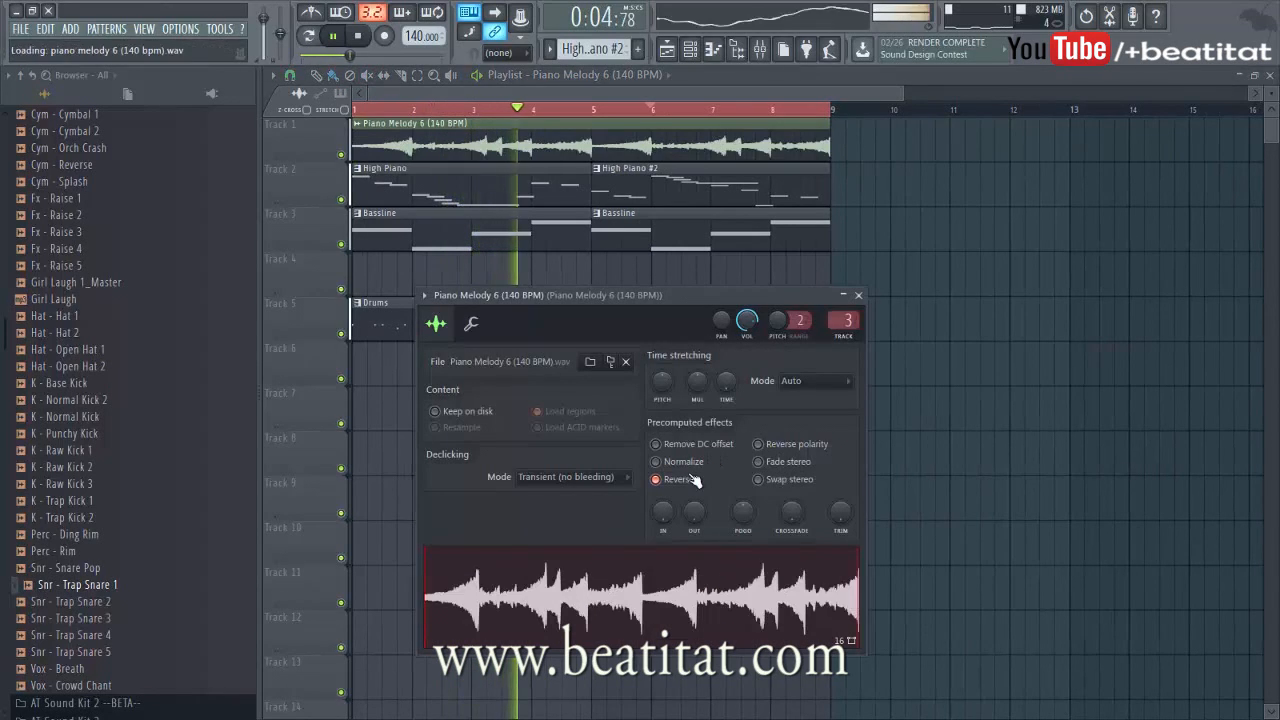
{"action": "left_click", "coordinate": [858, 295]}
Duplicate all clips of the eight-bar playlist arrangement so the copy starts at bar 9, and deselect them.
{"action": "scroll", "coordinate": [661, 282], "scroll_direction": "down", "scroll_amount": 1}
{"action": "scroll", "coordinate": [661, 282], "scroll_direction": "down", "scroll_amount": 2}
{"action": "key", "text": "ctrl+a"}
{"action": "key", "text": "ctrl+b"}
{"action": "mouse_move", "coordinate": [690, 155]}
{"action": "left_mouse_down"}
{"action": "mouse_move", "coordinate": [718, 155]}
{"action": "mouse_move", "coordinate": [709, 163]}
{"action": "left_mouse_up"}
{"action": "left_click", "coordinate": [711, 414]}
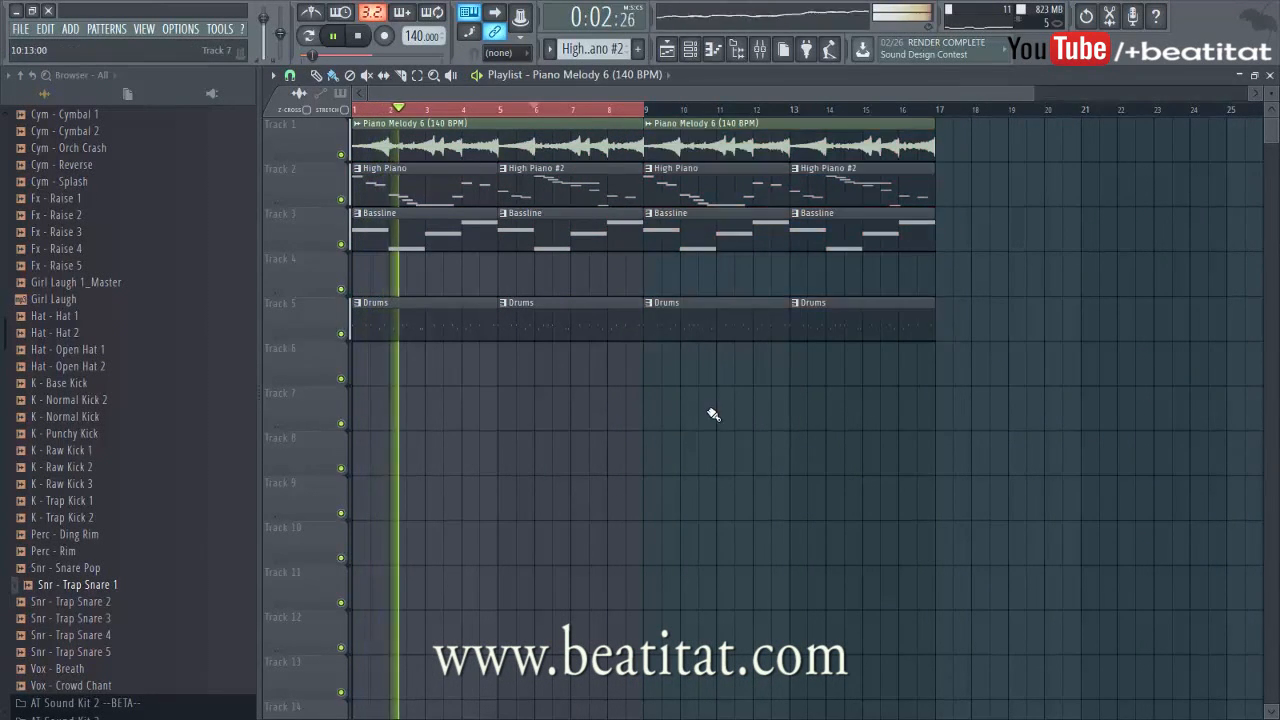
Insert an empty playlist track above the Bassline and move both High Piano clips down onto it.
{"action": "right_click", "coordinate": [299, 244]}
{"action": "left_click", "coordinate": [437, 423]}
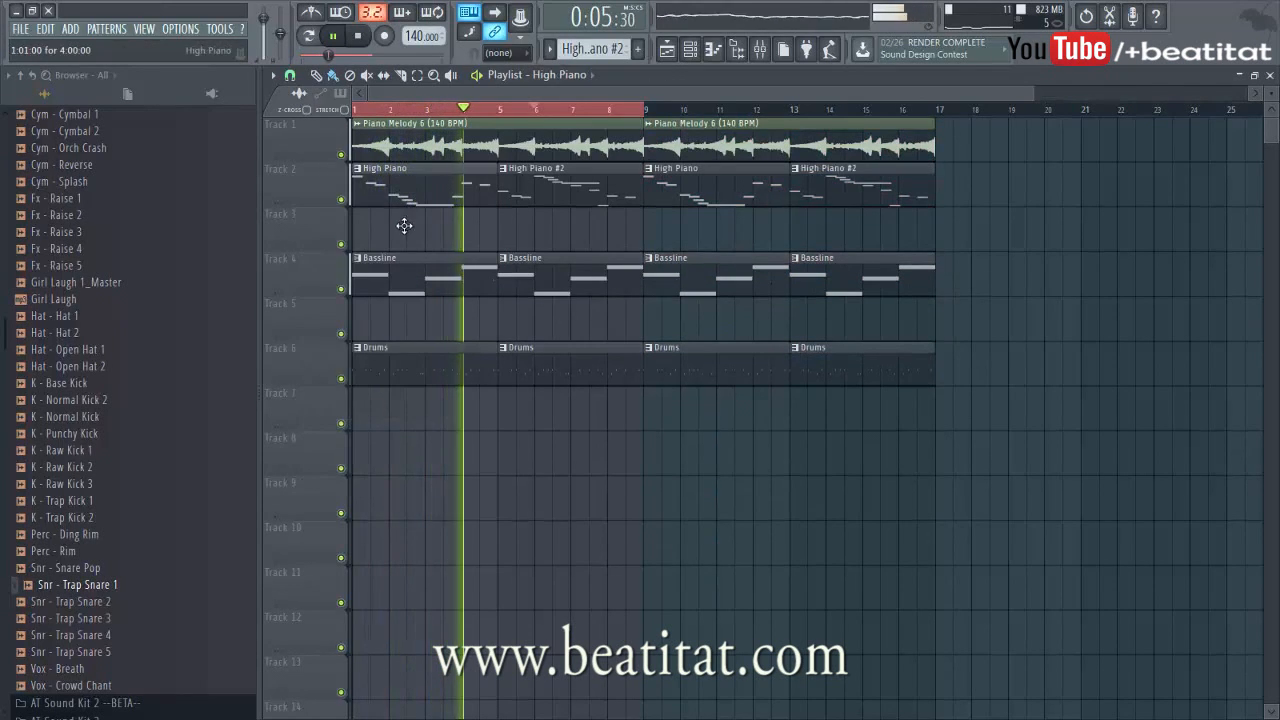
{"action": "left_click_drag", "start_coordinate": [404, 225], "coordinate": [414, 229]}
{"action": "left_click_drag", "start_coordinate": [700, 190], "coordinate": [702, 228]}
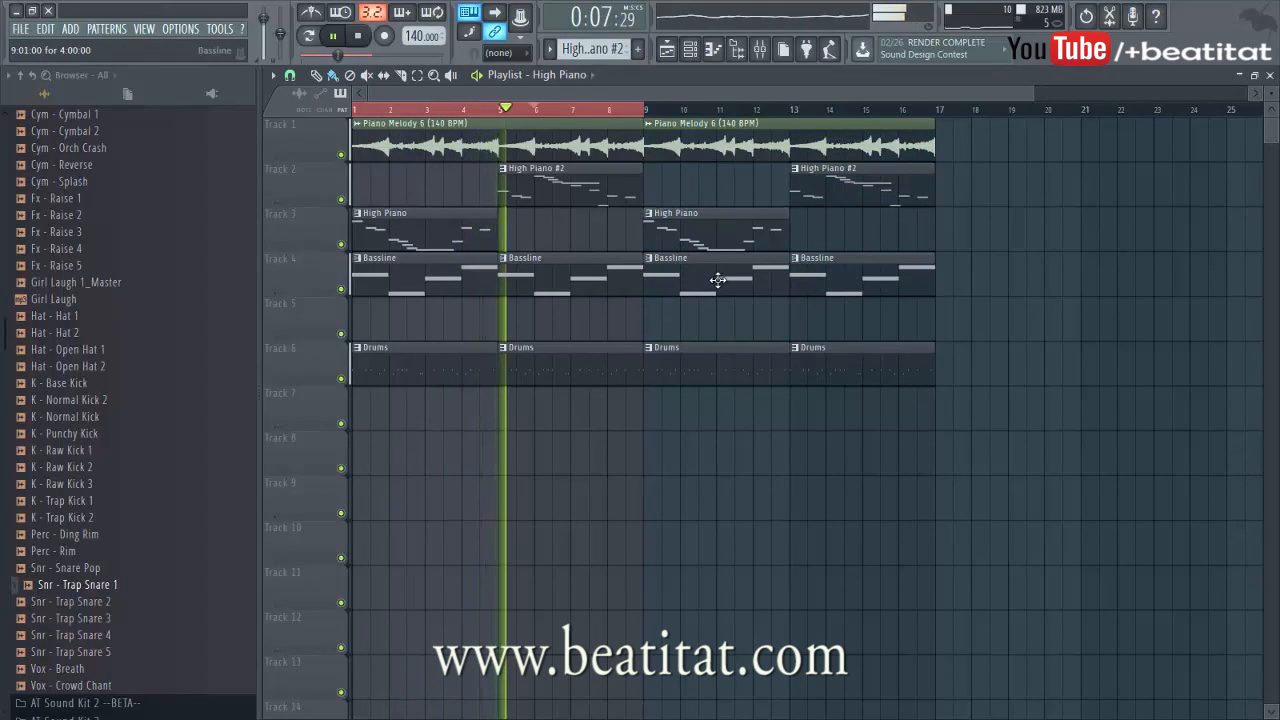
Lower the D#7 note on bar 3's third beat in the High Piano #2 pattern to D7 and return to the playlist.
{"action": "double_click", "coordinate": [619, 195]}
{"action": "right_click", "coordinate": [623, 199]}
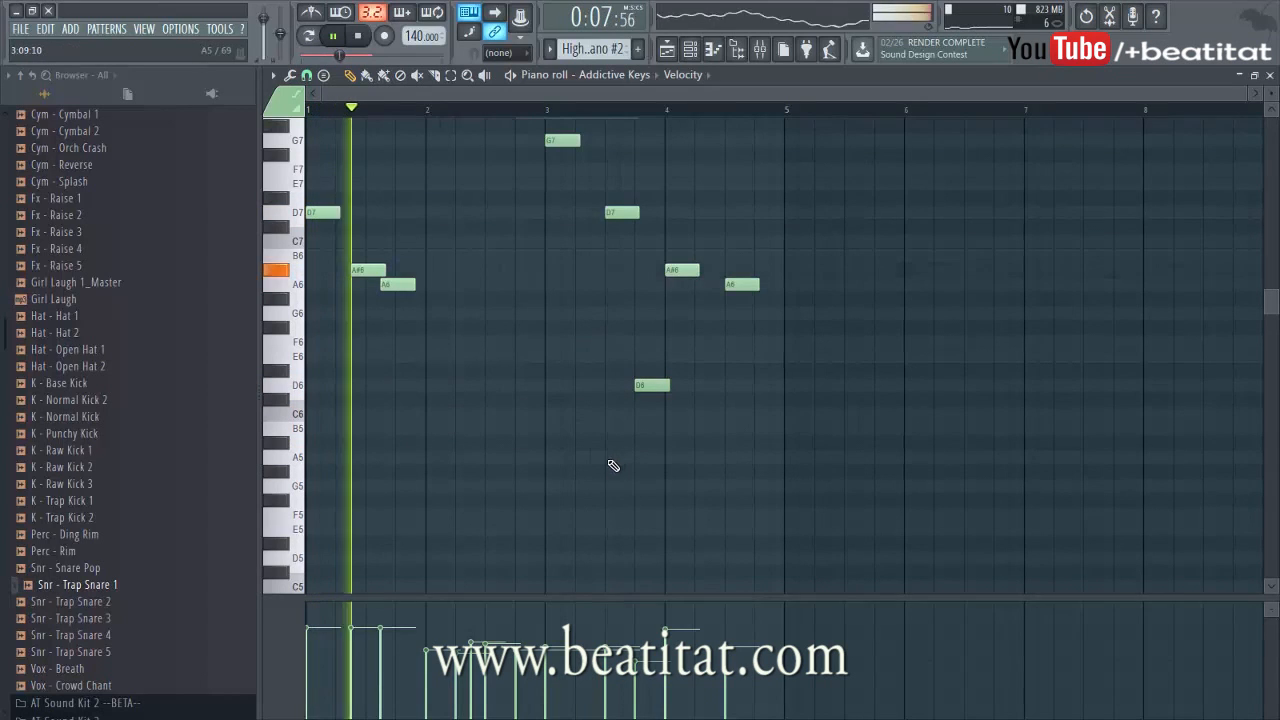
{"action": "scroll", "coordinate": [608, 471], "scroll_direction": "up", "scroll_amount": 5}
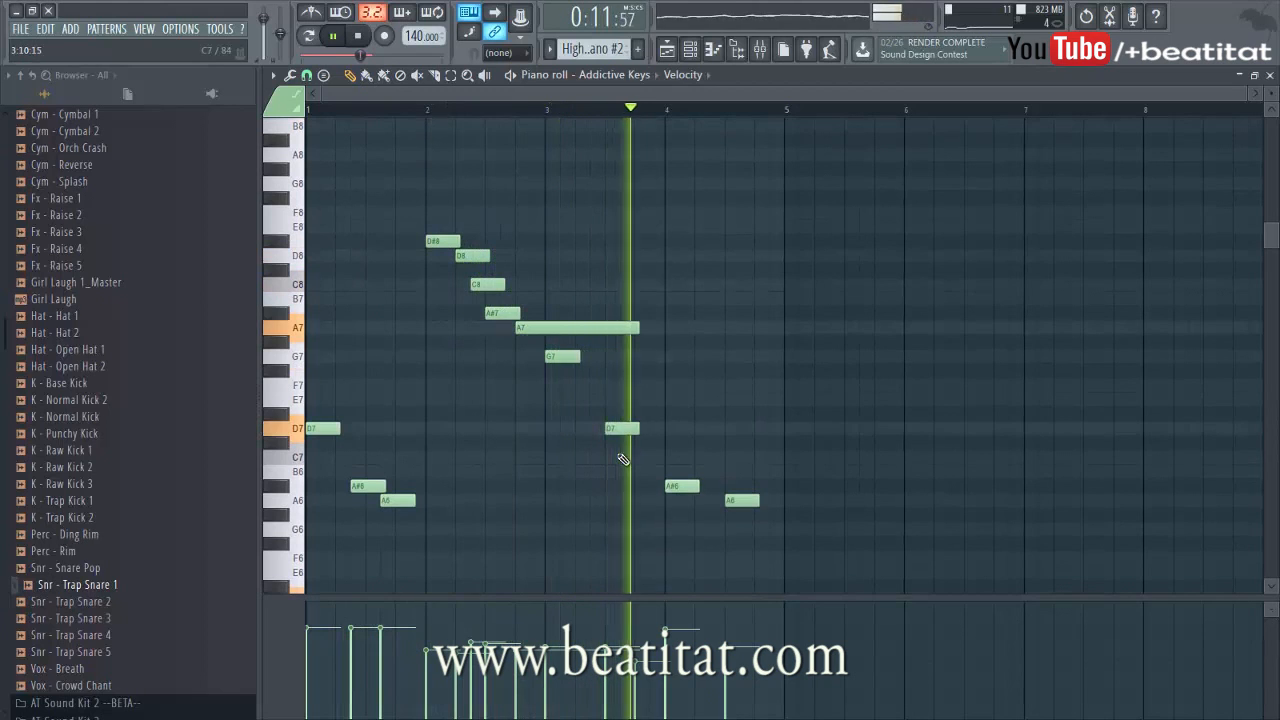
{"action": "key", "text": "F7"}
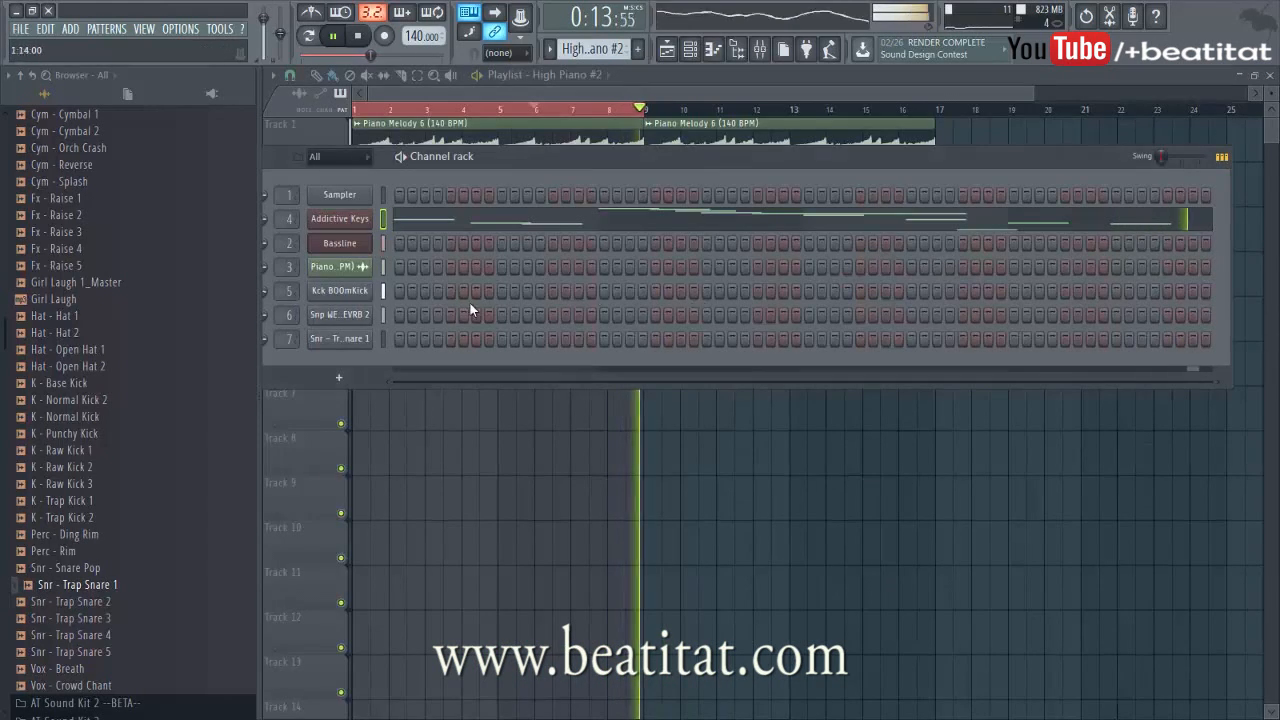
{"action": "key", "text": "F6"}
Add Gross Beat to slot 3 of the Addictive Keys mixer track and set its time effect to 1/2 Speed.
{"action": "left_click", "coordinate": [760, 50]}
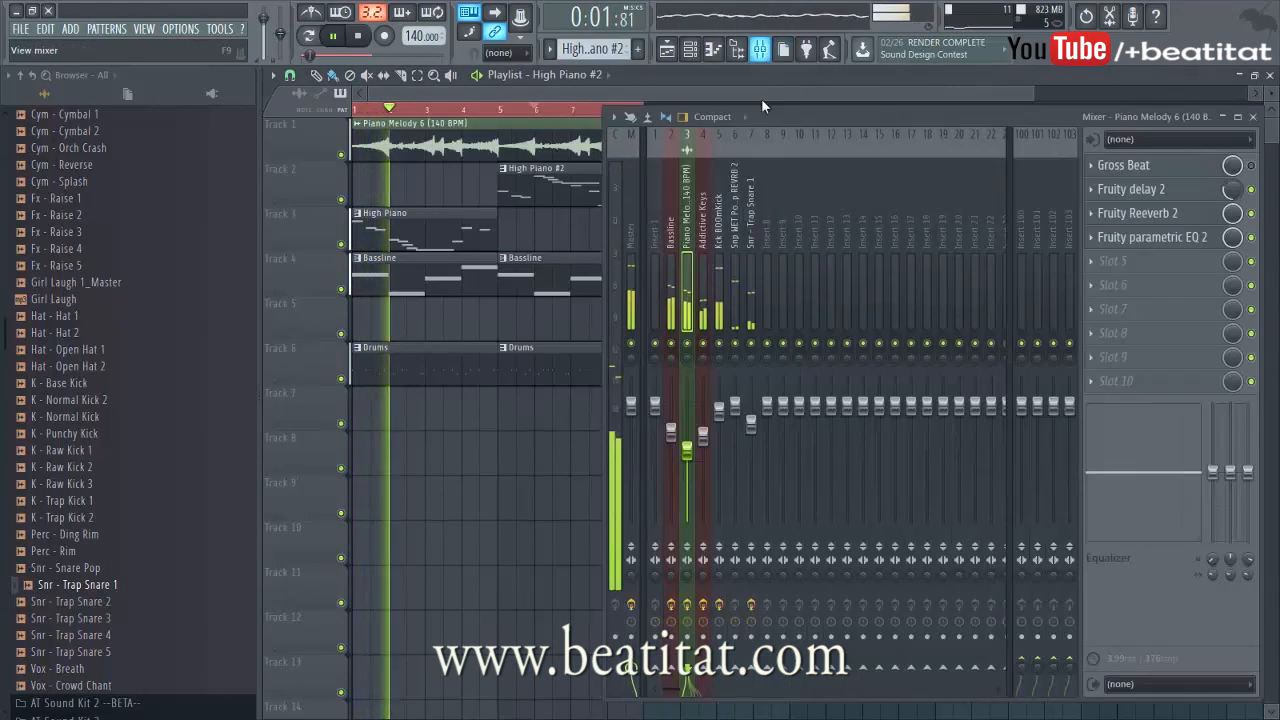
{"action": "left_click", "coordinate": [702, 276]}
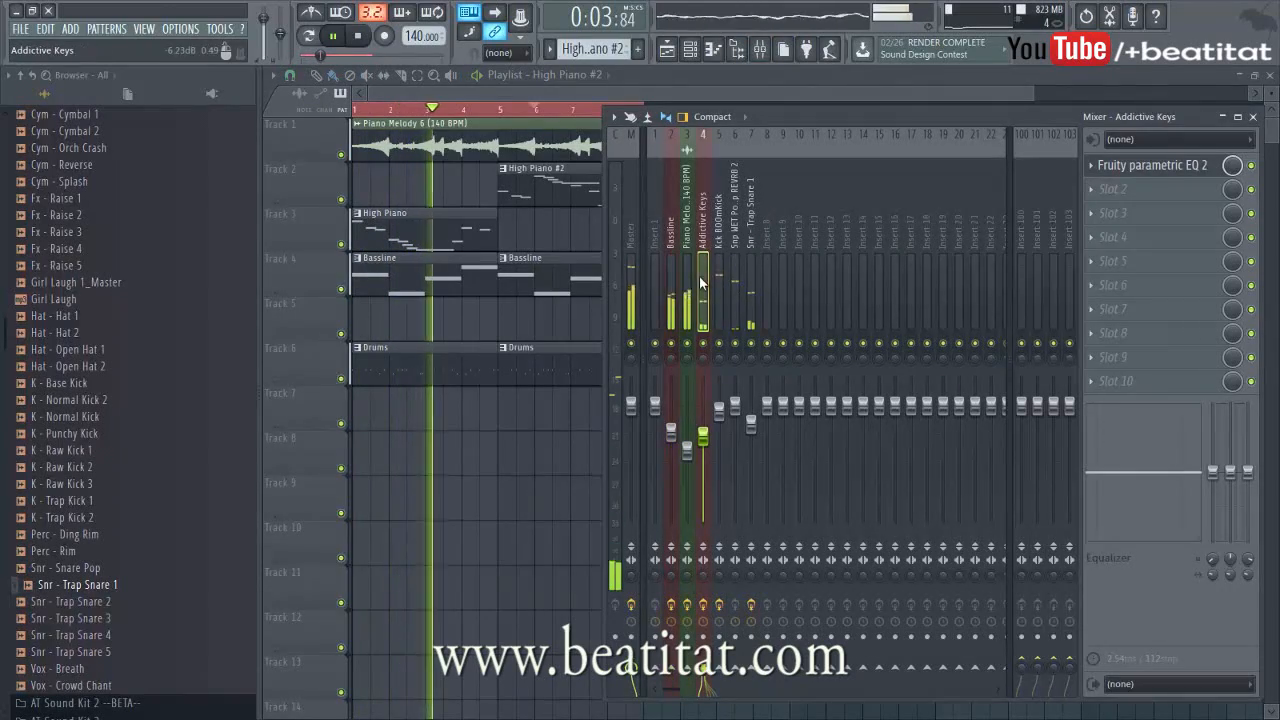
{"action": "left_click", "coordinate": [1150, 213]}
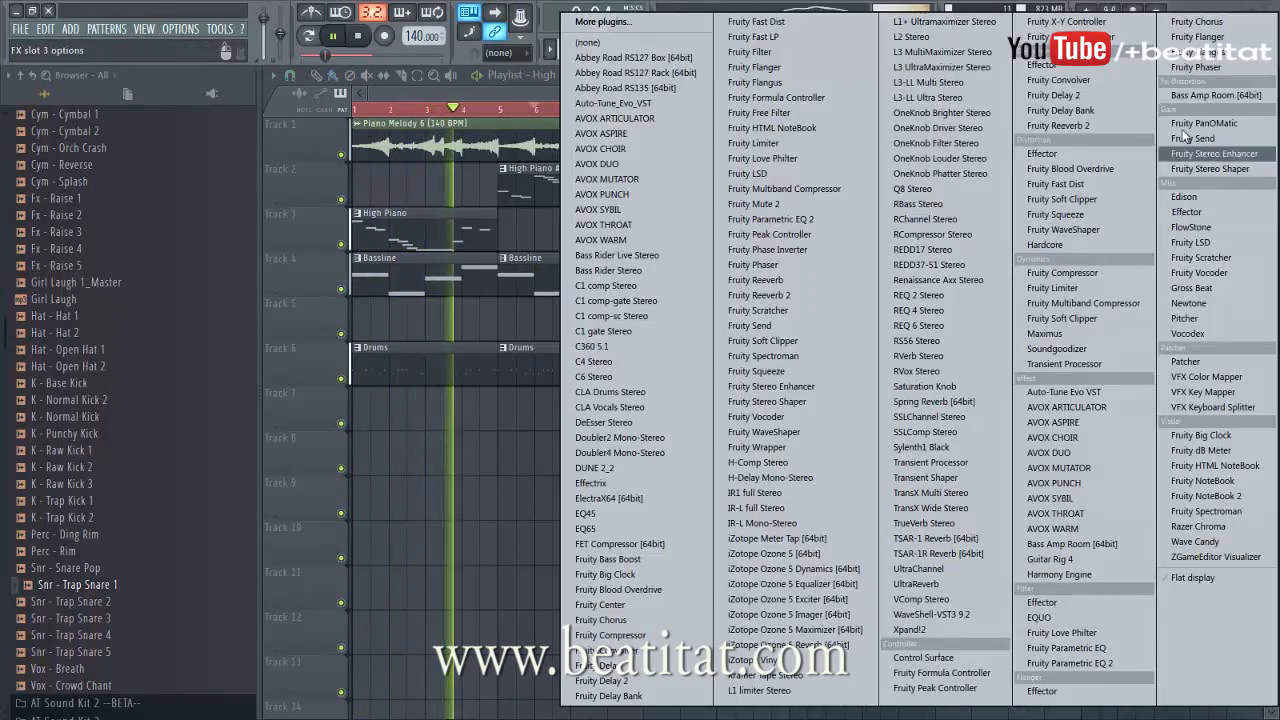
{"action": "left_click", "coordinate": [1230, 287]}
{"action": "left_click", "coordinate": [362, 232]}
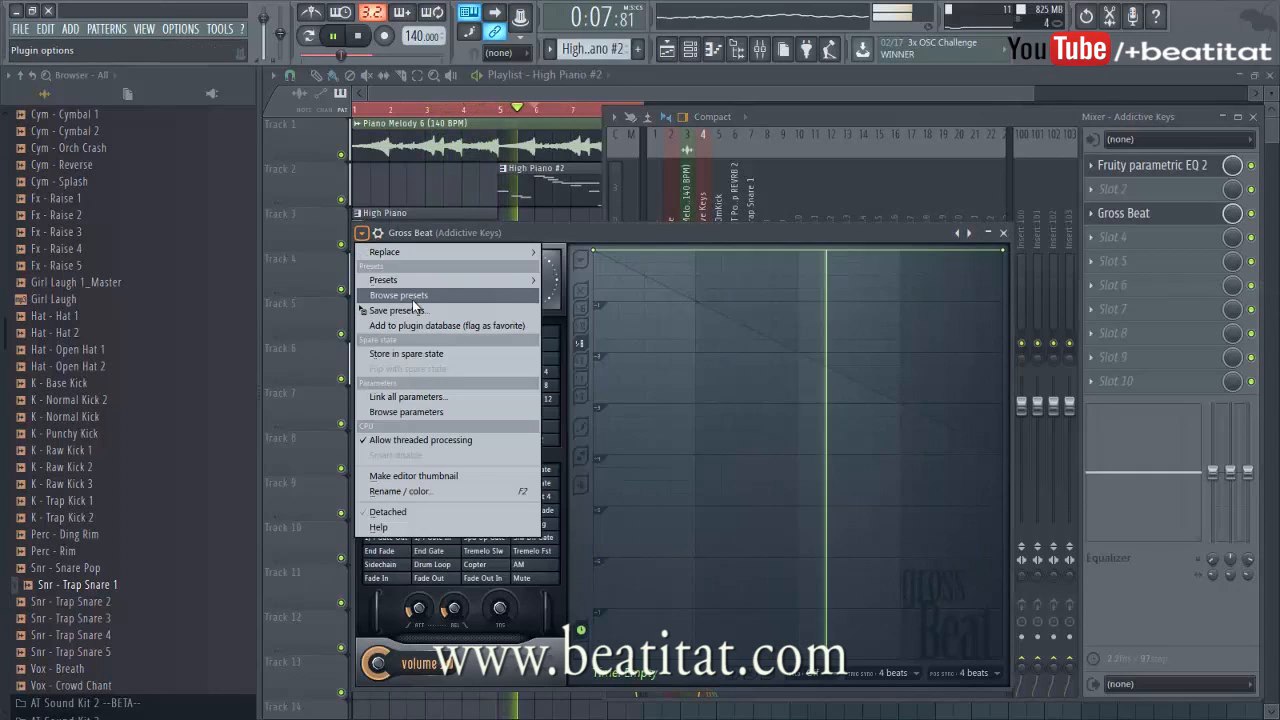
{"action": "mouse_move", "coordinate": [436, 280]}
{"action": "left_click", "coordinate": [585, 280]}
{"action": "left_click", "coordinate": [485, 427]}
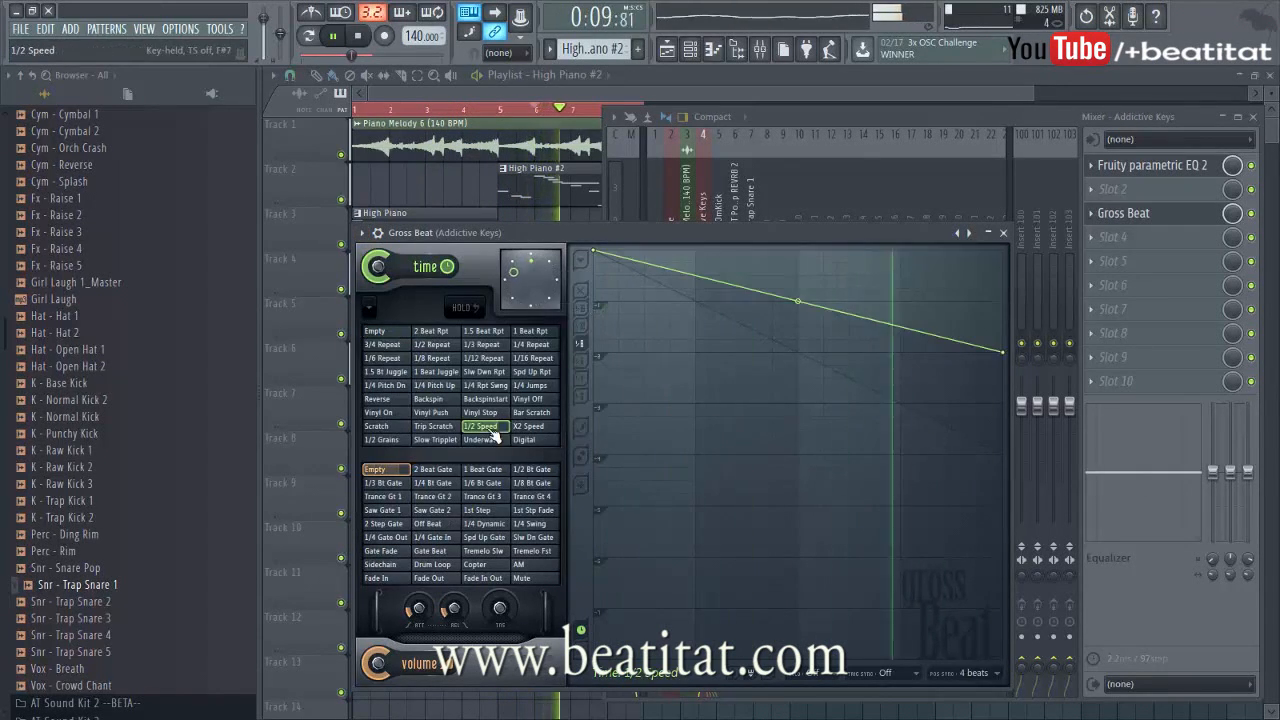
{"action": "left_click_drag", "start_coordinate": [811, 236], "coordinate": [106, 379]}
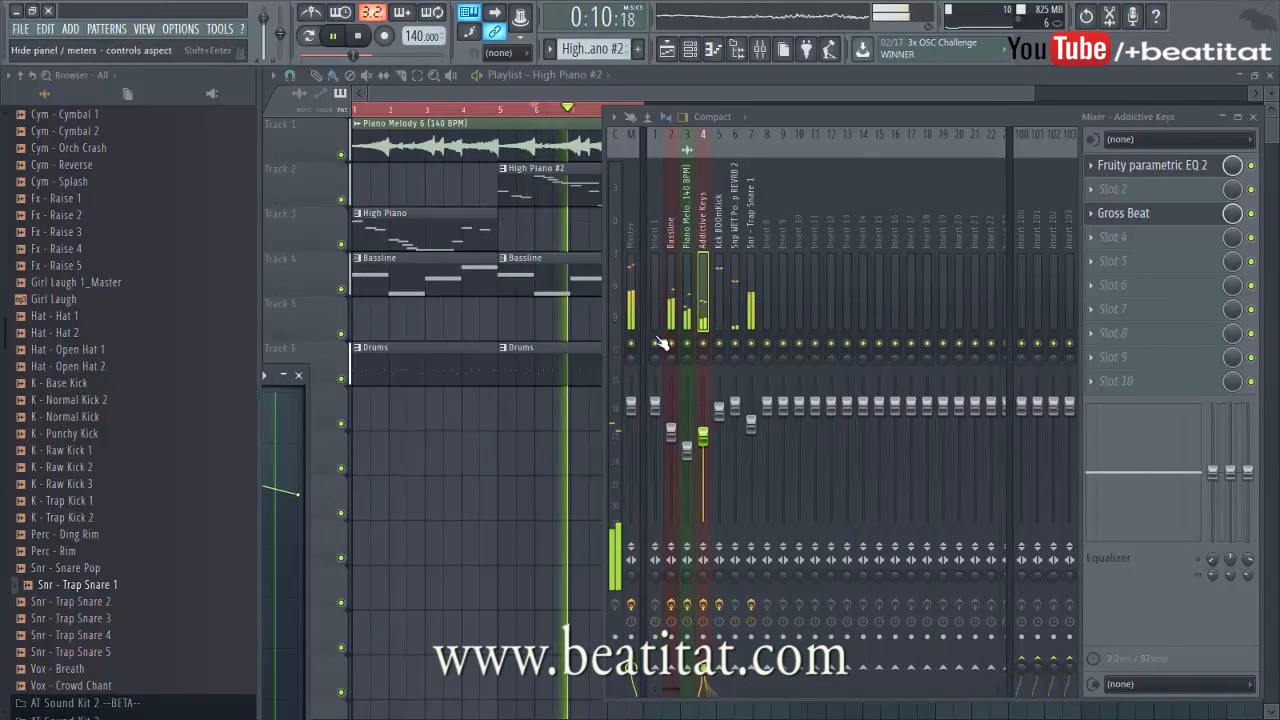
{"action": "key", "text": "F12"}
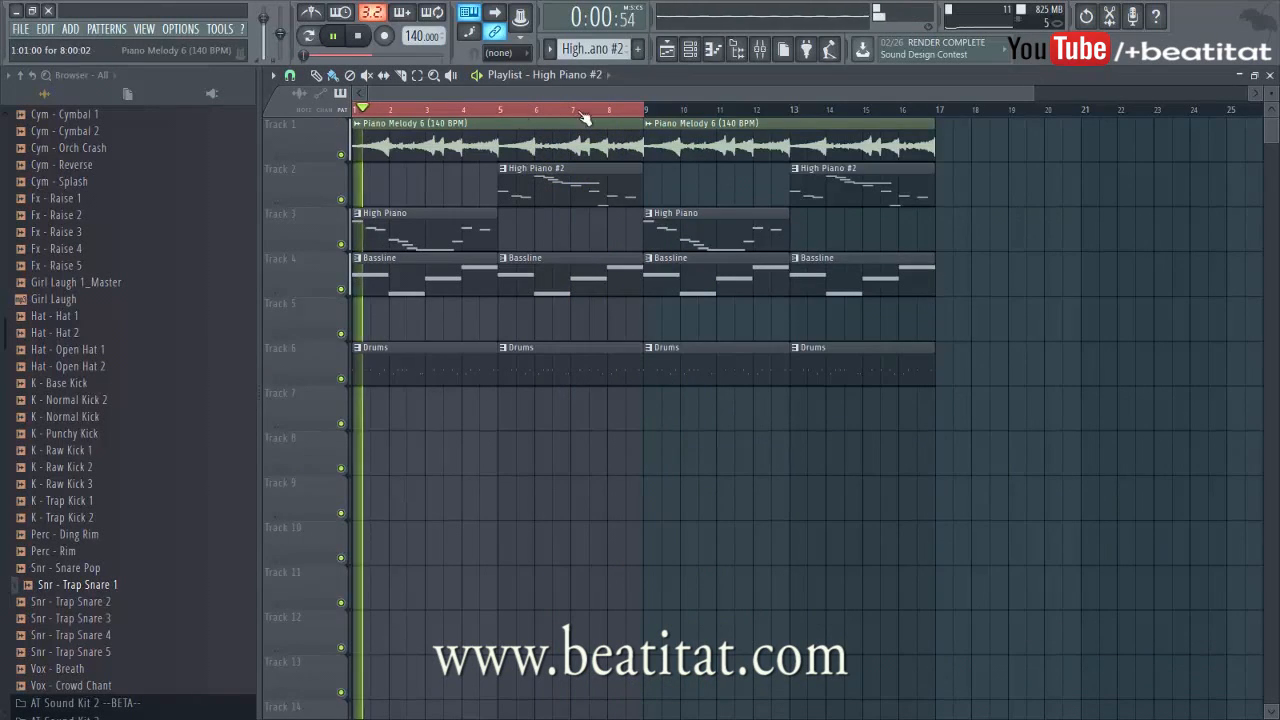
Solo the Addictive Keys and Piano Melody 6 mixer tracks together and balance their volume faders.
{"action": "left_click", "coordinate": [760, 51]}
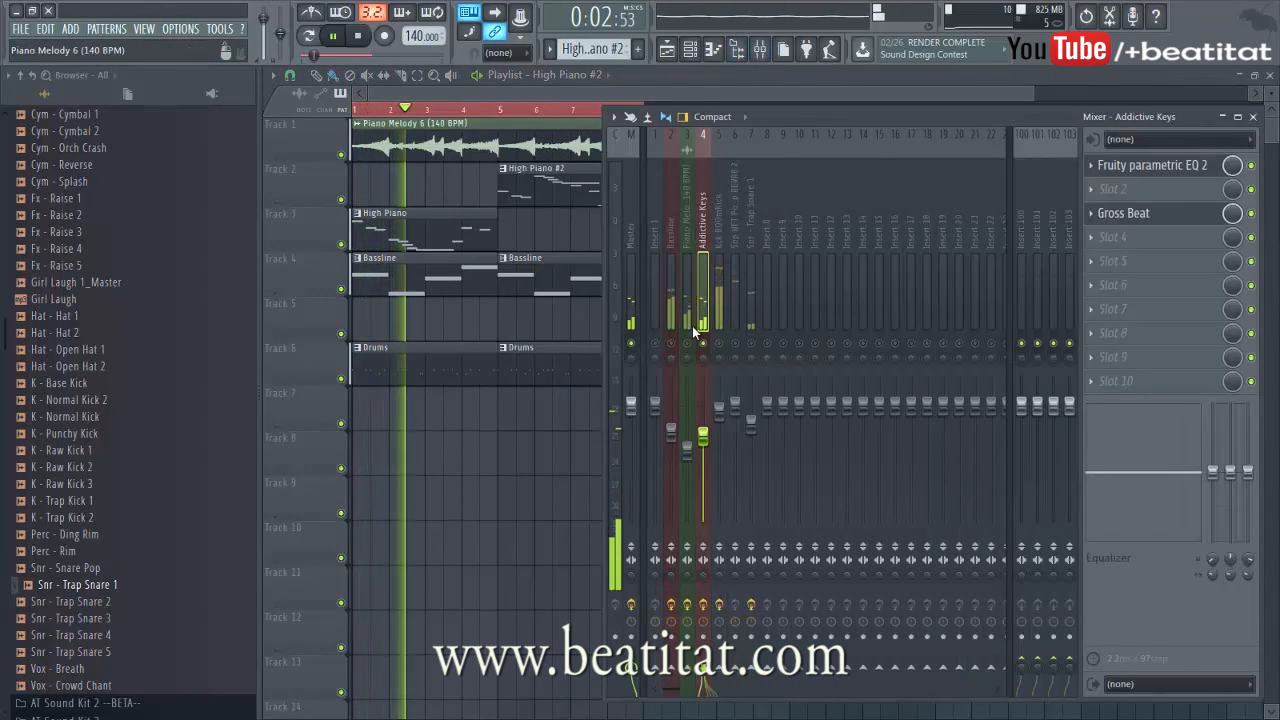
{"action": "left_click_drag", "start_coordinate": [703, 436], "coordinate": [687, 459]}
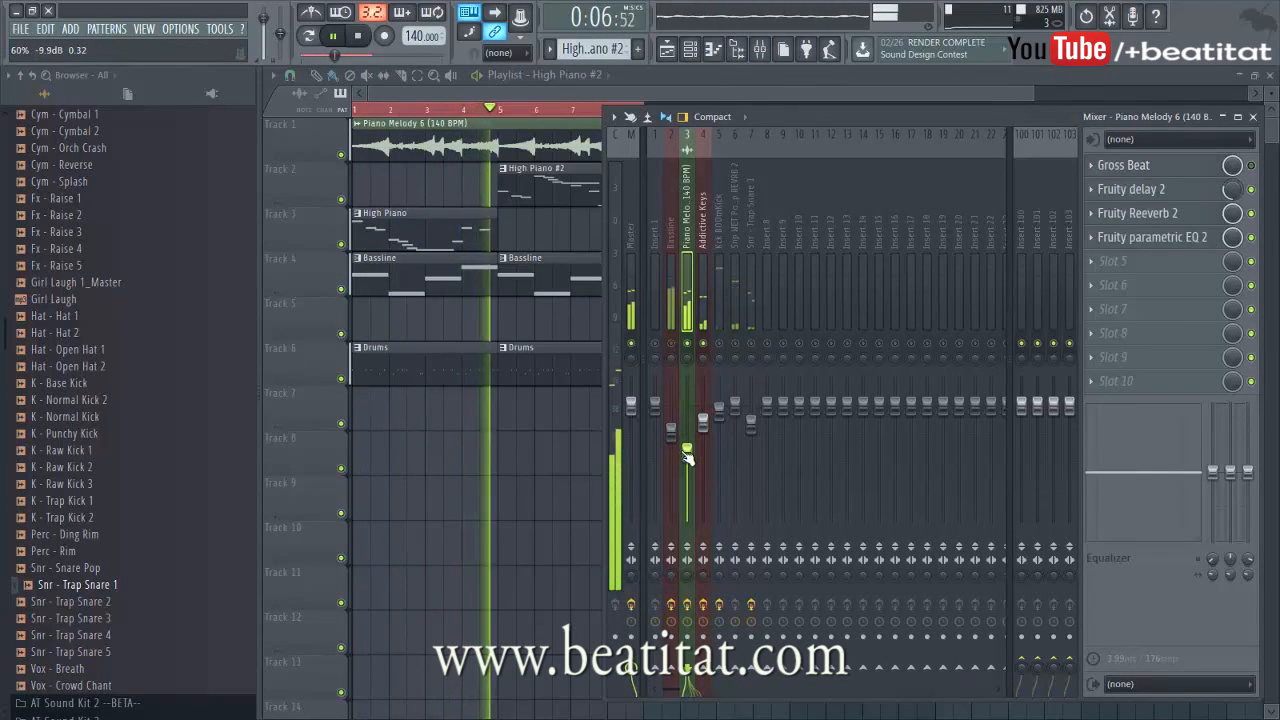
{"action": "left_click", "coordinate": [703, 355]}
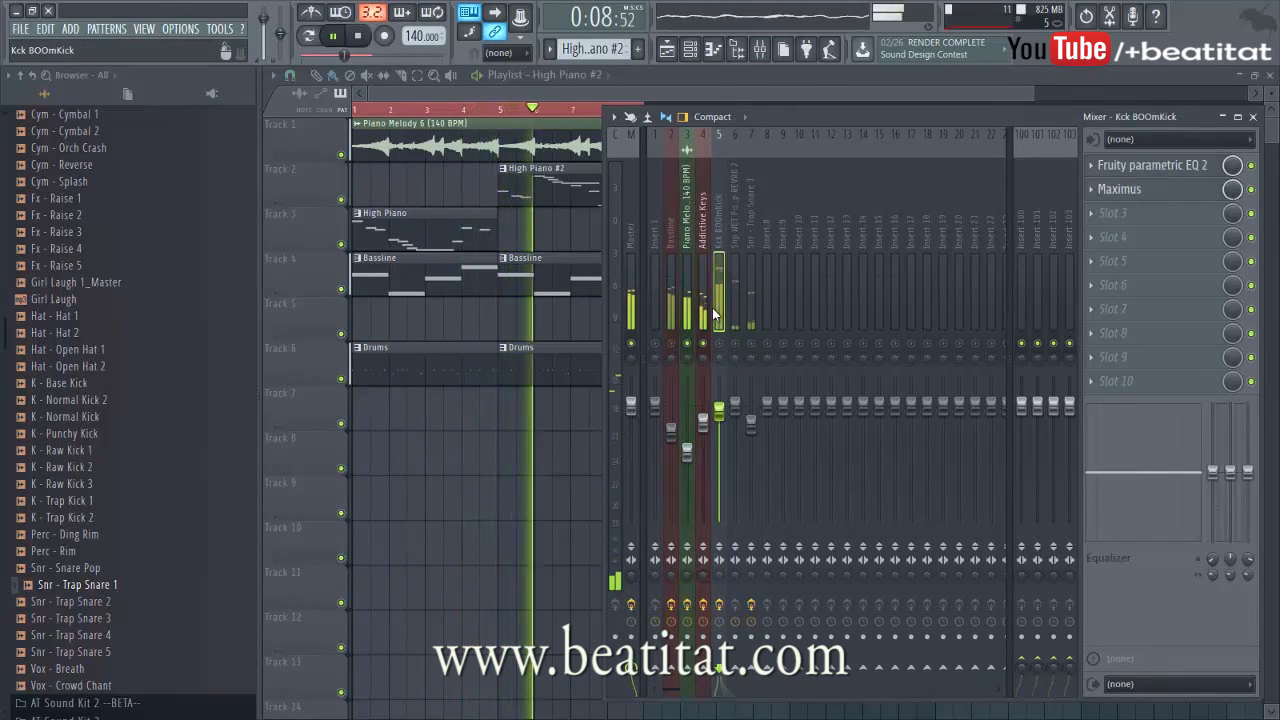
Add Fruity Delay 2 to slot 4 of the Addictive Keys mixer track and lower its mix level to about 74%.
{"action": "left_click", "coordinate": [1145, 238]}
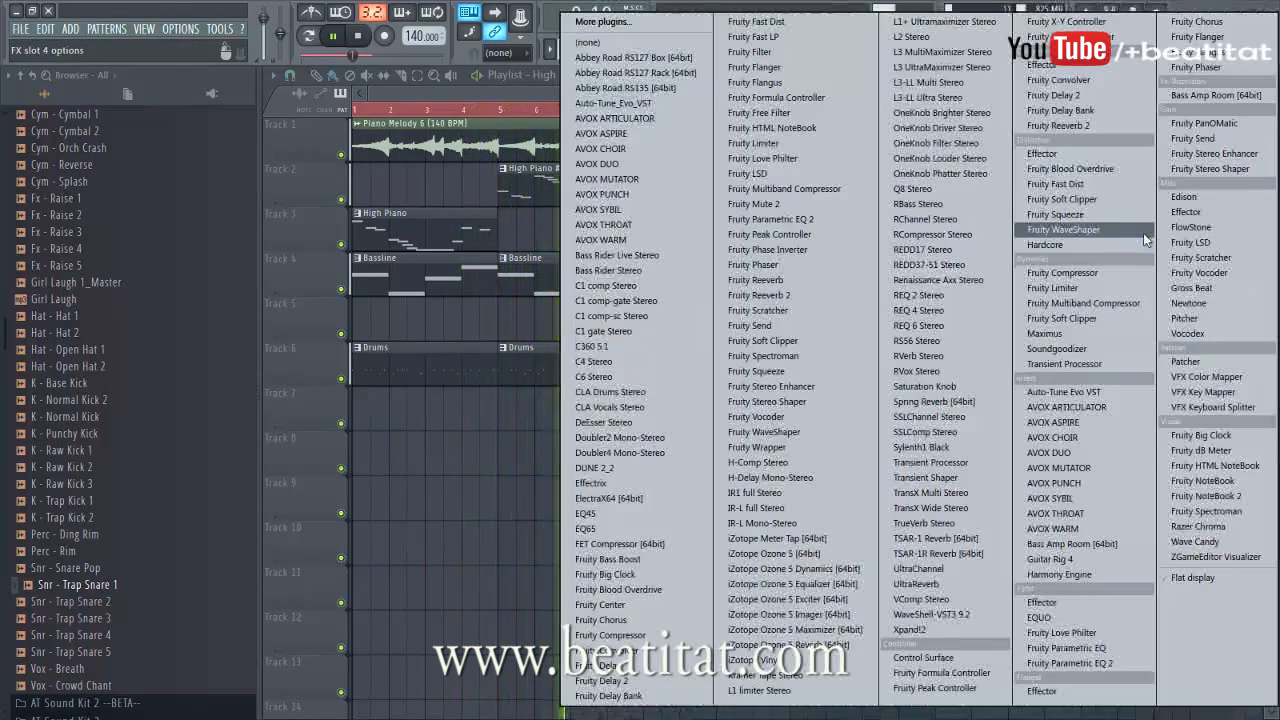
{"action": "left_click", "coordinate": [1105, 96]}
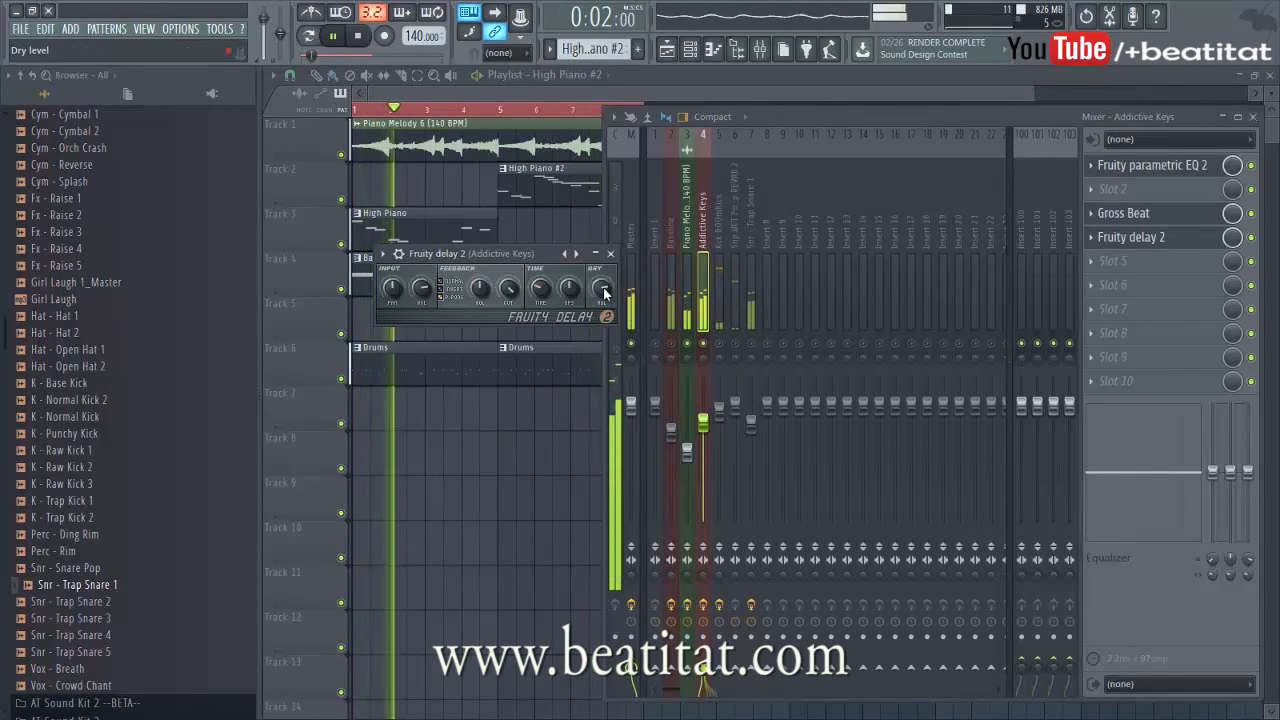
{"action": "left_click", "coordinate": [611, 253]}
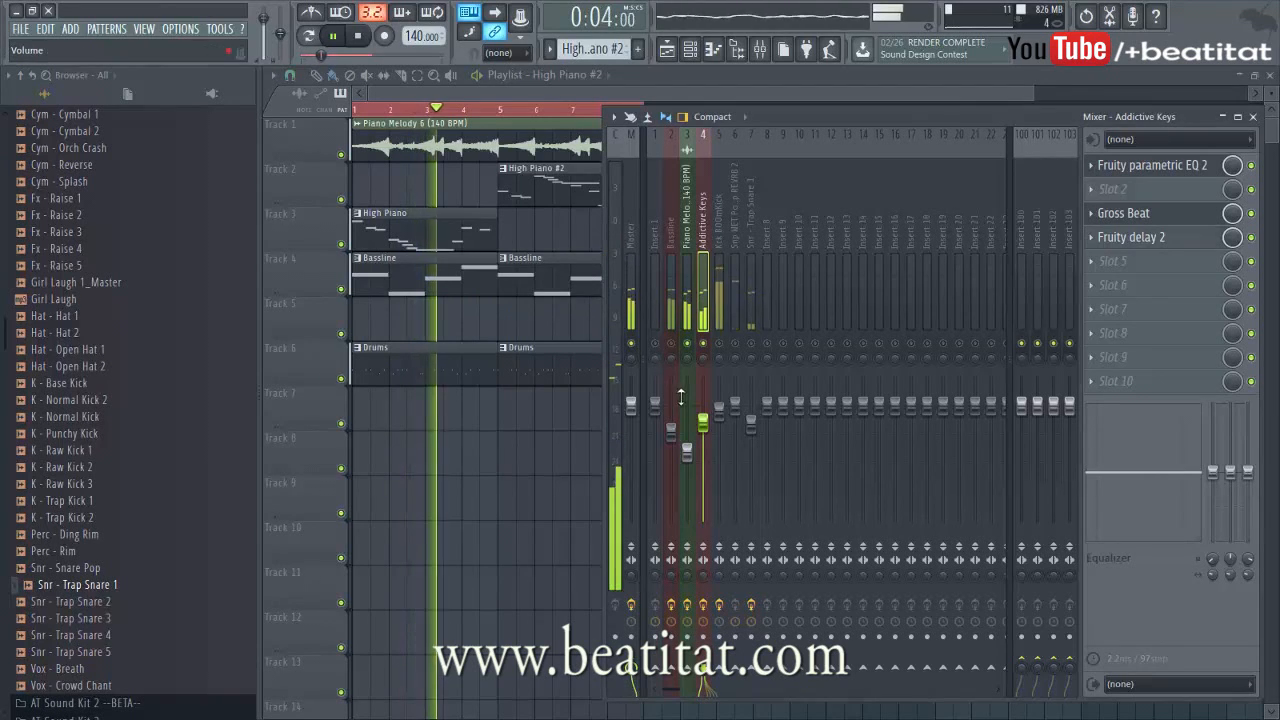
{"action": "left_click", "coordinate": [1132, 238]}
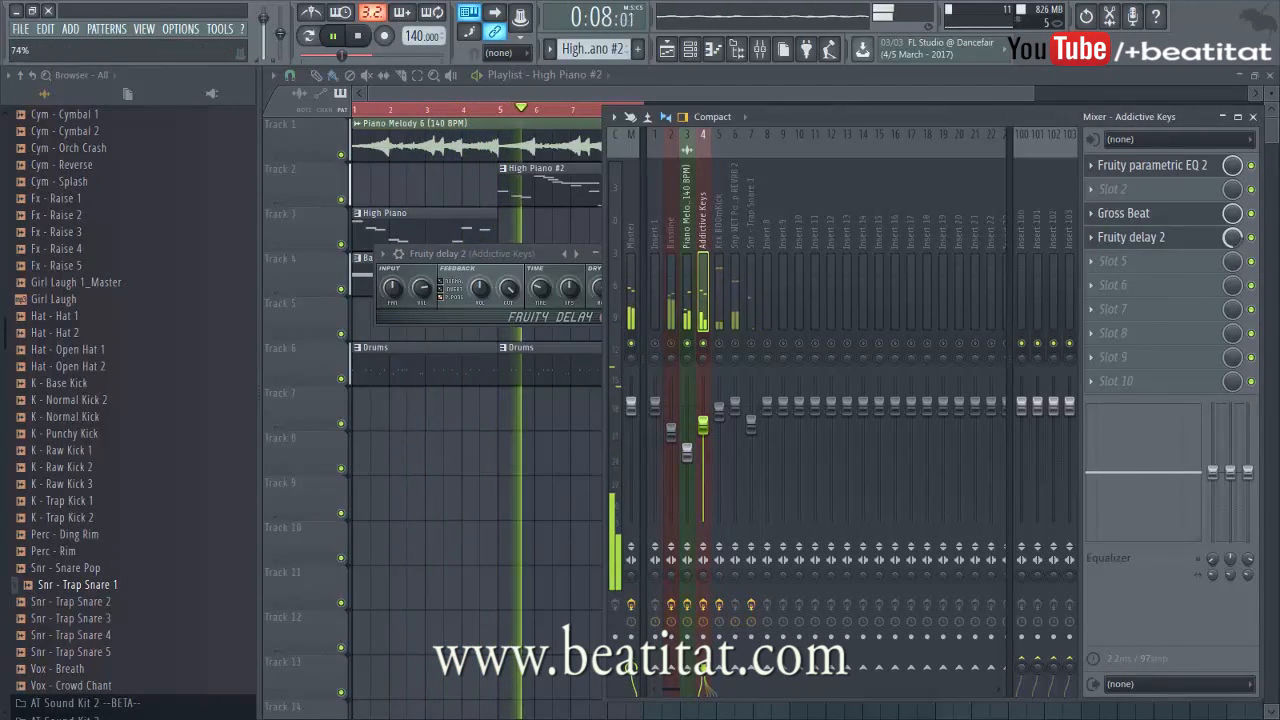
Add Fruity Reeverb 2 to slot 5 of the Addictive Keys mixer track with a decay of about 2.8 sec.
{"action": "left_click", "coordinate": [1115, 260]}
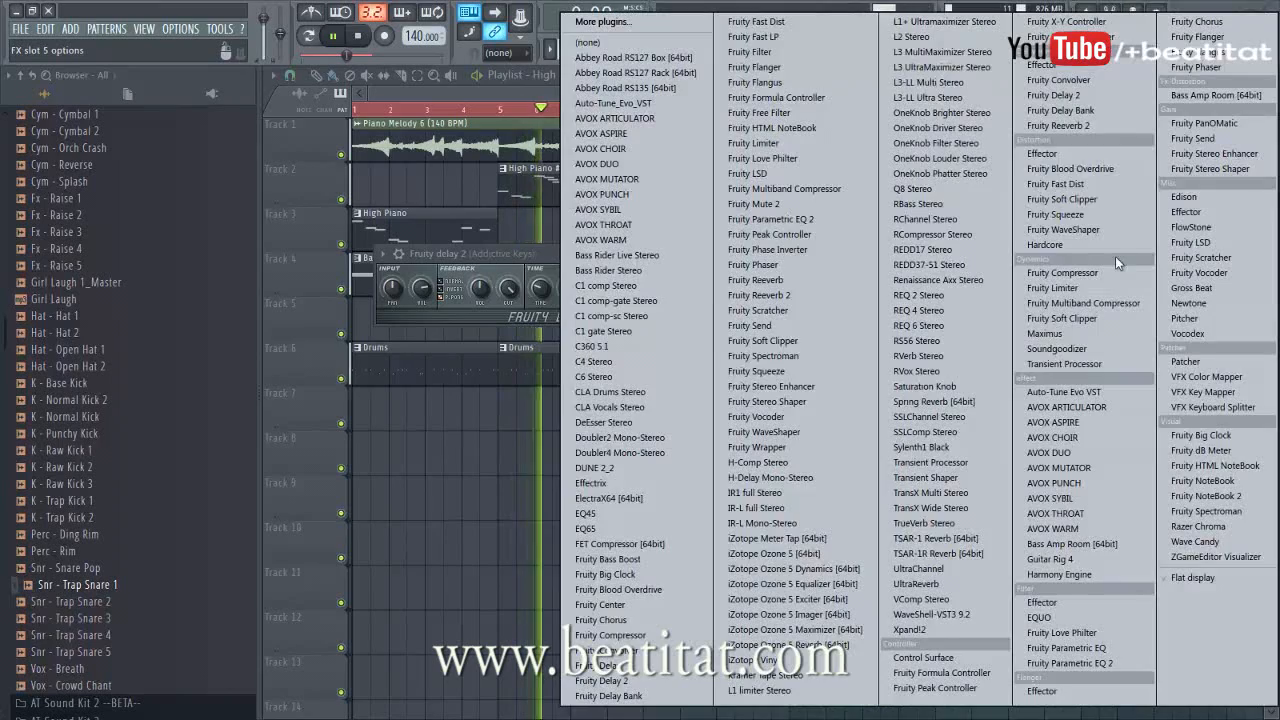
{"action": "left_click", "coordinate": [1110, 126]}
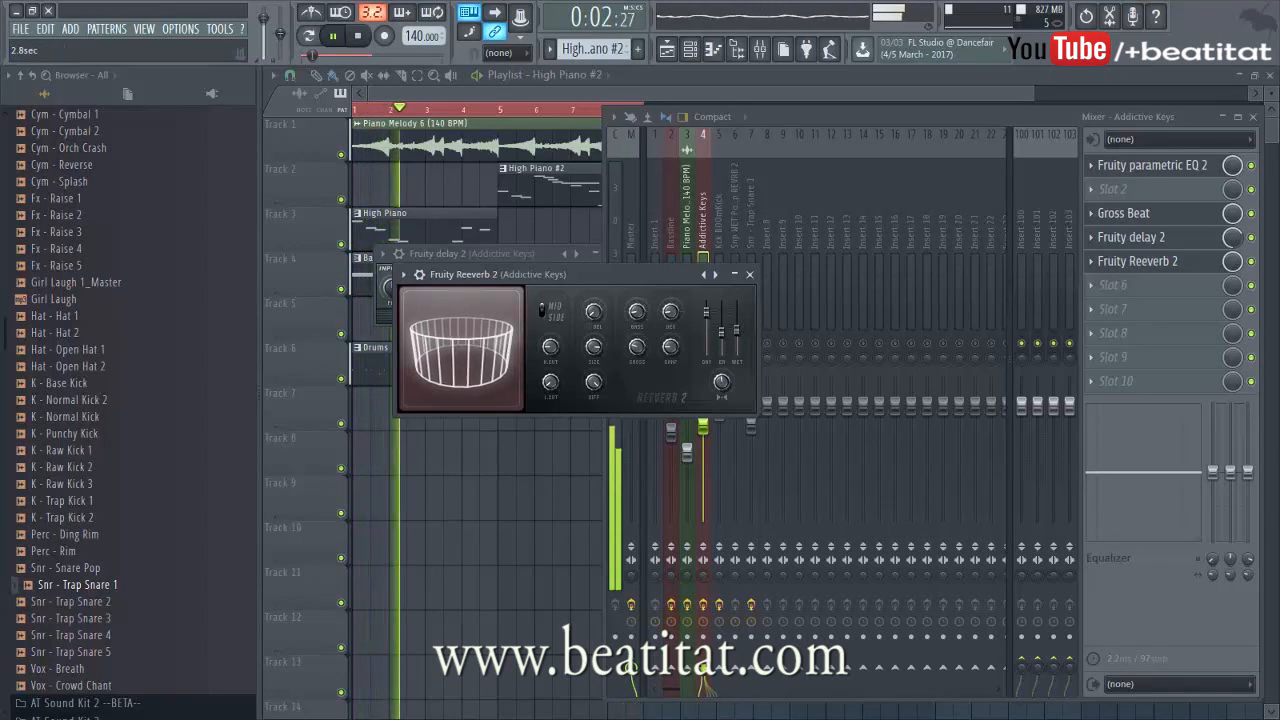
{"action": "left_click", "coordinate": [749, 274]}
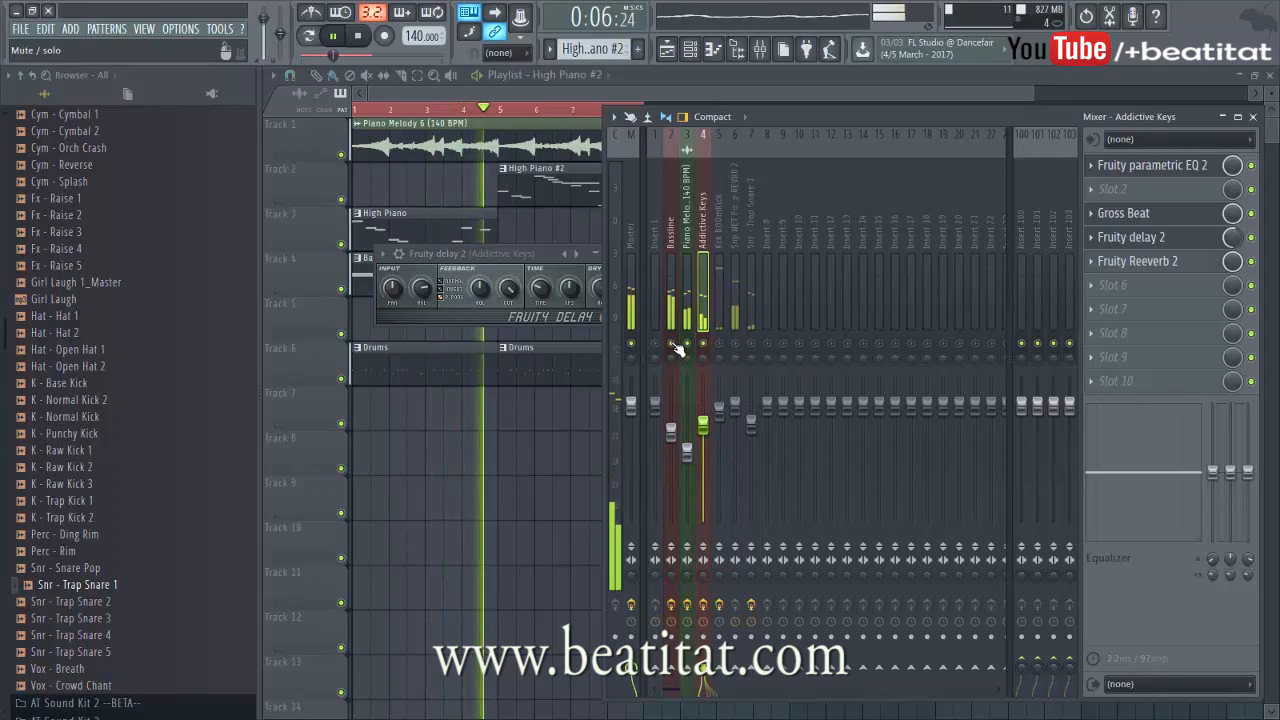
Duplicate the whole 16-bar playlist arrangement so that the copy starts at bar 17.
{"action": "key", "text": "F5"}
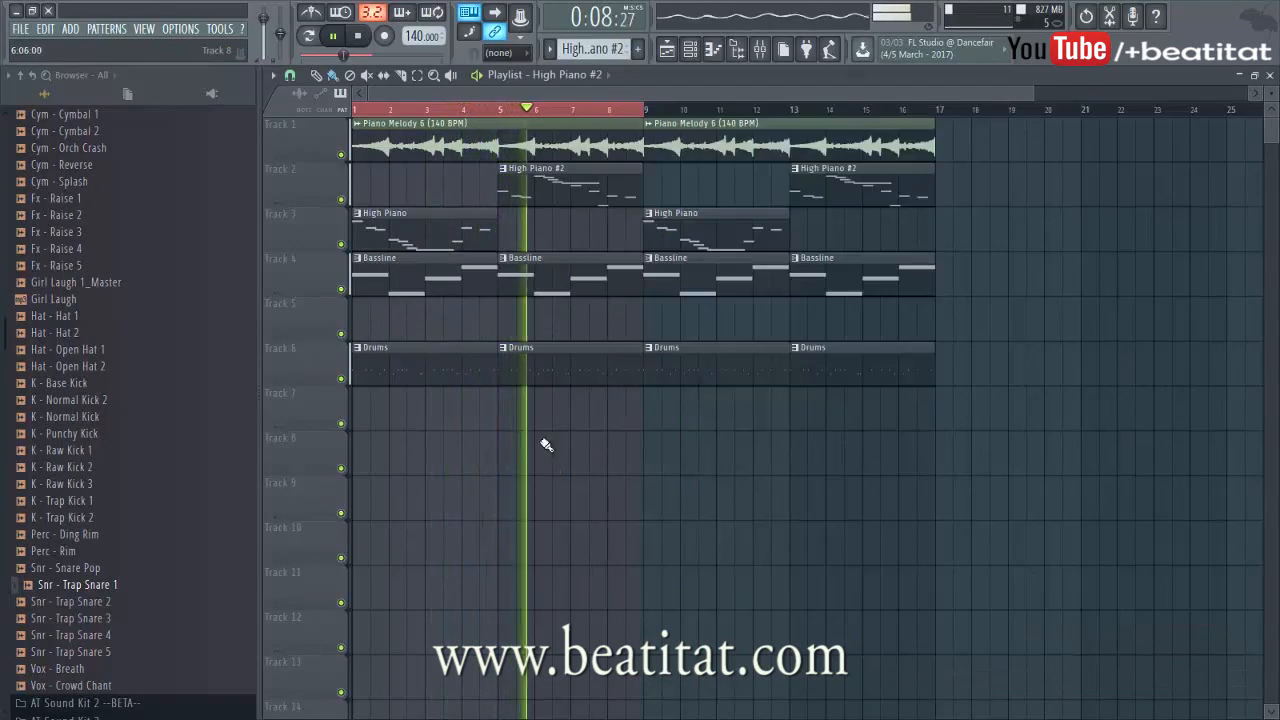
{"action": "key", "text": "ctrl+a"}
{"action": "key", "text": "ctrl+b"}
{"action": "left_click_drag", "start_coordinate": [977, 236], "coordinate": [1014, 250]}
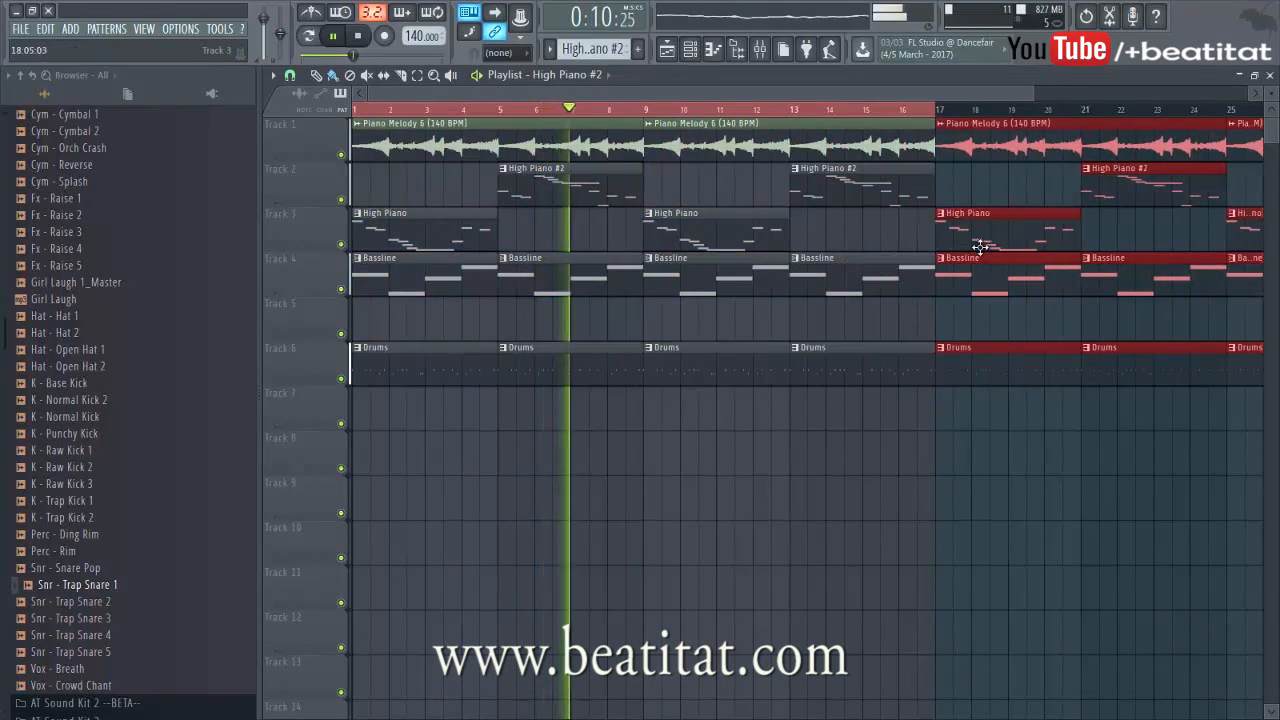
Delete the Drums clips from bars 1 to 16 and the first Piano Melody 6 clip, playing the intro from the start.
{"action": "right_click", "coordinate": [435, 360]}
{"action": "right_click", "coordinate": [632, 368]}
{"action": "right_click", "coordinate": [449, 126]}
{"action": "key", "text": "space"}
{"action": "key", "text": "space"}
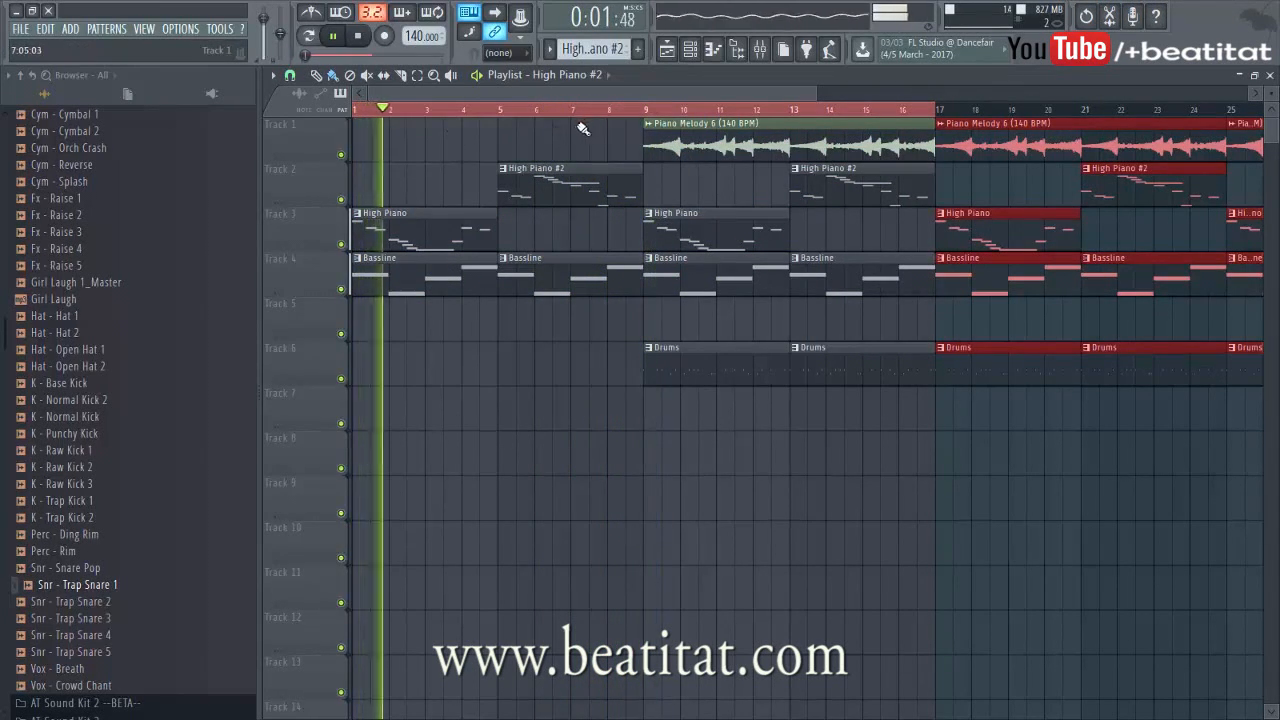
{"action": "right_click", "coordinate": [700, 366]}
{"action": "right_click", "coordinate": [808, 366]}
{"action": "scroll", "coordinate": [807, 363], "scroll_direction": "down", "scroll_amount": 2}
{"action": "scroll", "coordinate": [807, 363], "scroll_direction": "down", "scroll_amount": 2}
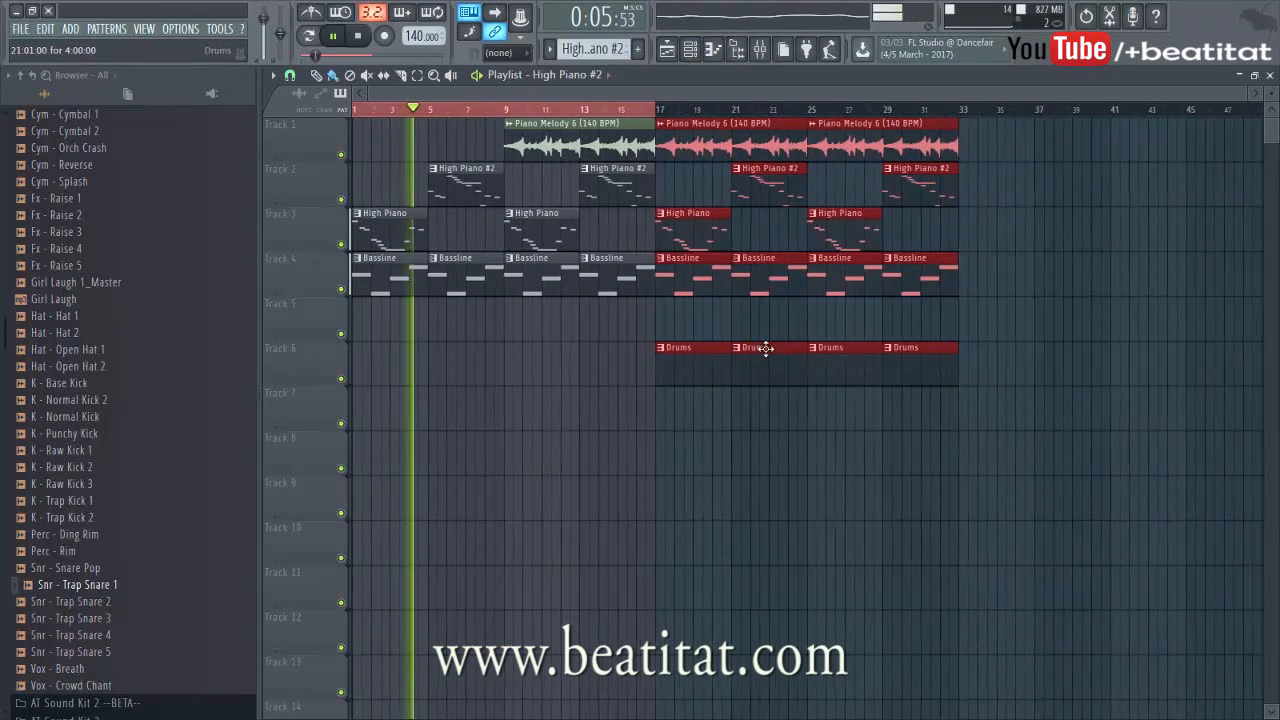
Stop playback and un-solo the mixer tracks.
{"action": "key", "text": "space"}
{"action": "left_click", "coordinate": [760, 49]}
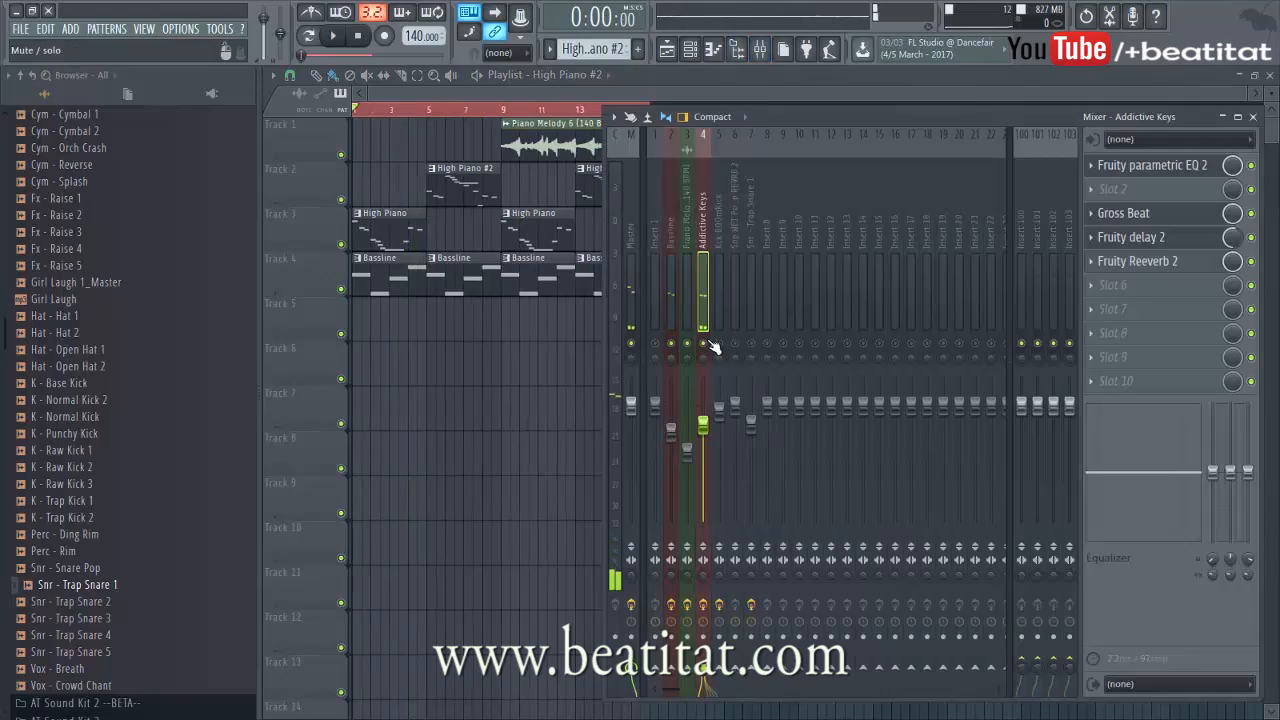
{"action": "key", "text": "F9"}
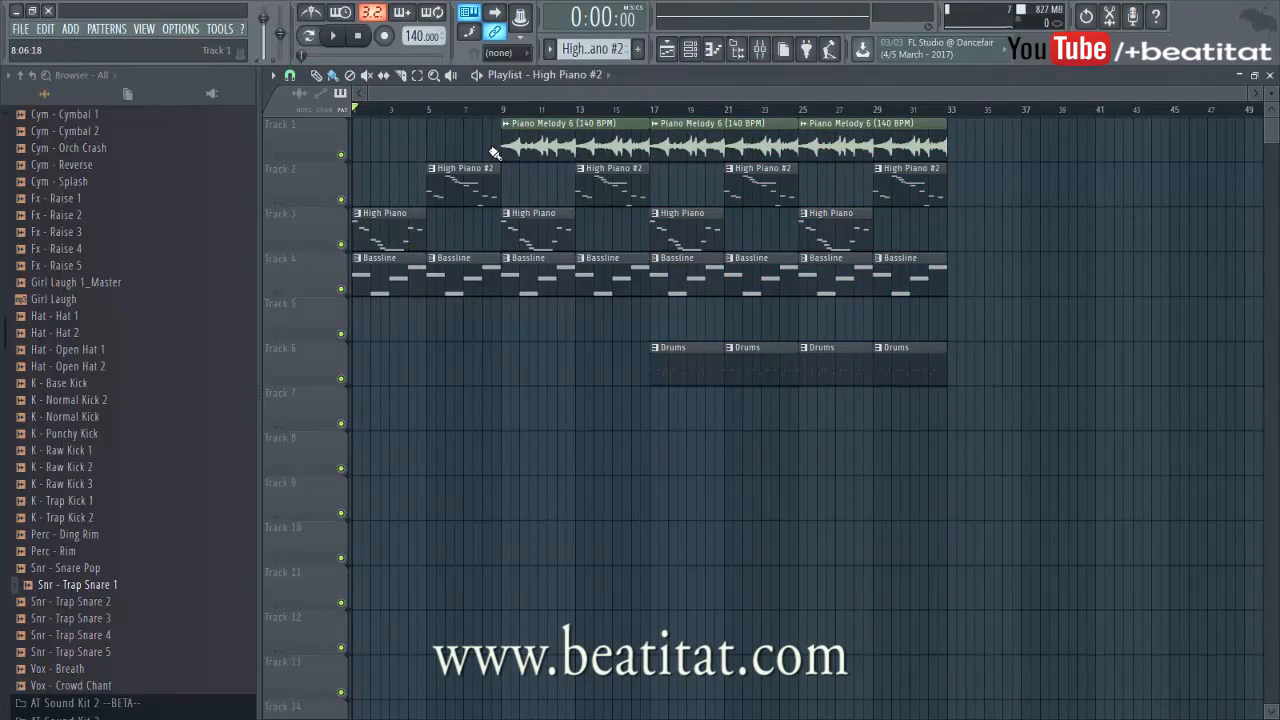
{"action": "key", "text": "ctrl+s"}
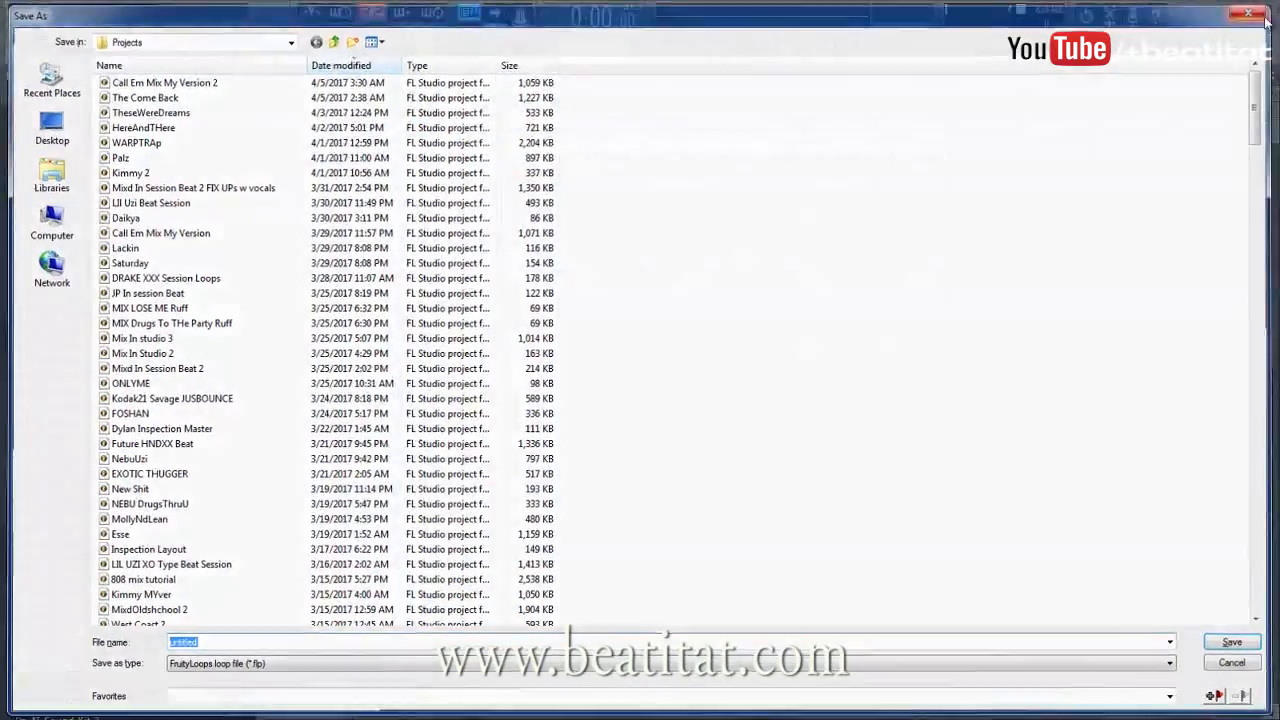
{"action": "key", "text": "Escape"}
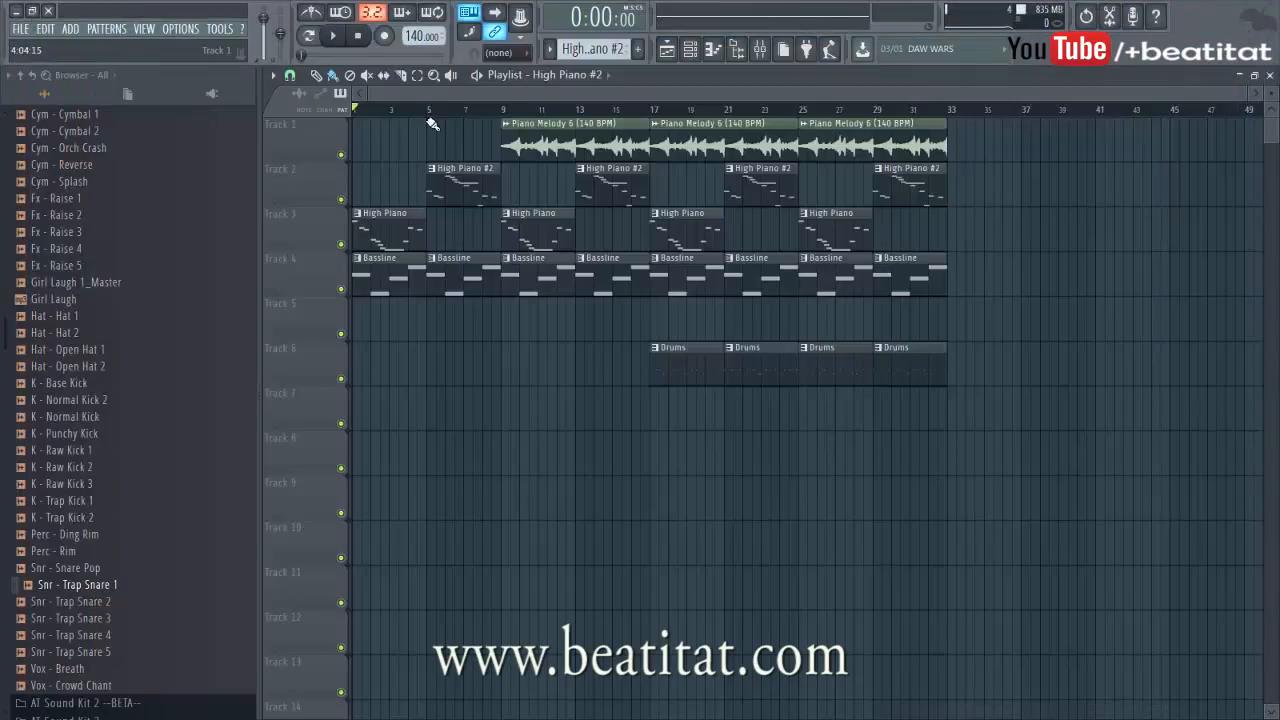
Hide the browser, play the full 32-bar arrangement through and stop playback.
{"action": "left_click", "coordinate": [747, 57]}
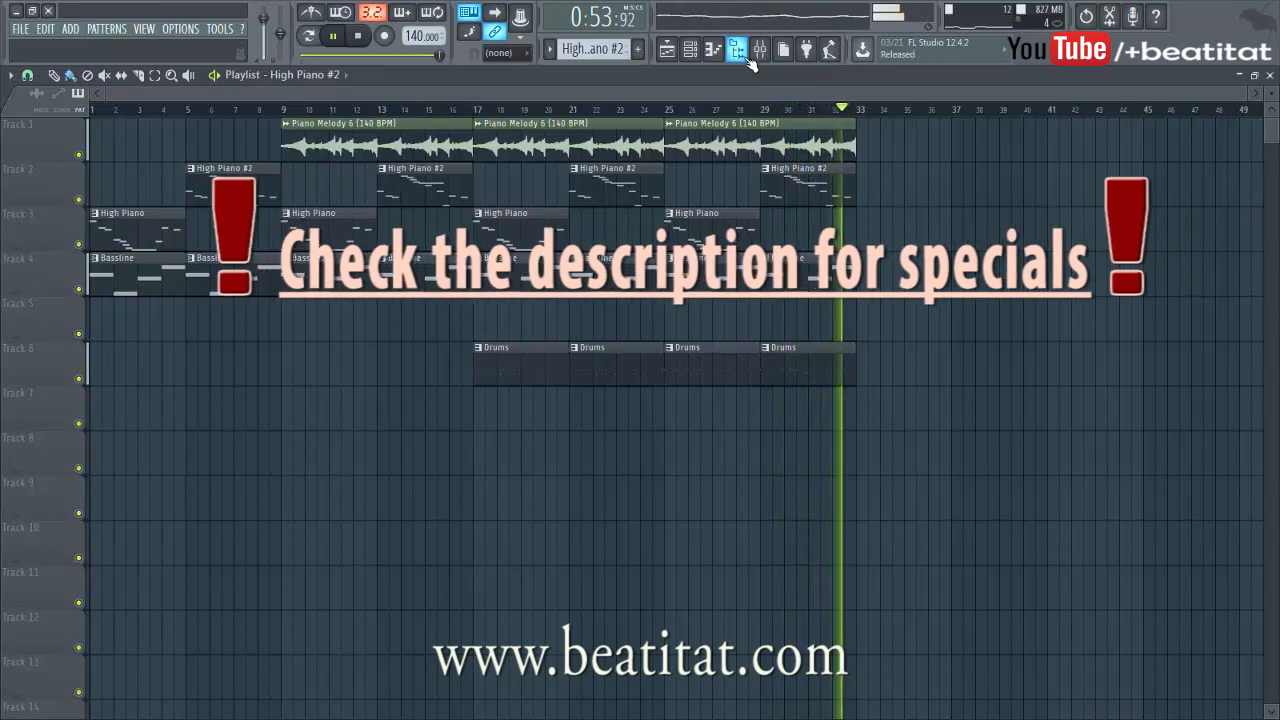
{"action": "left_click", "coordinate": [368, 36]}
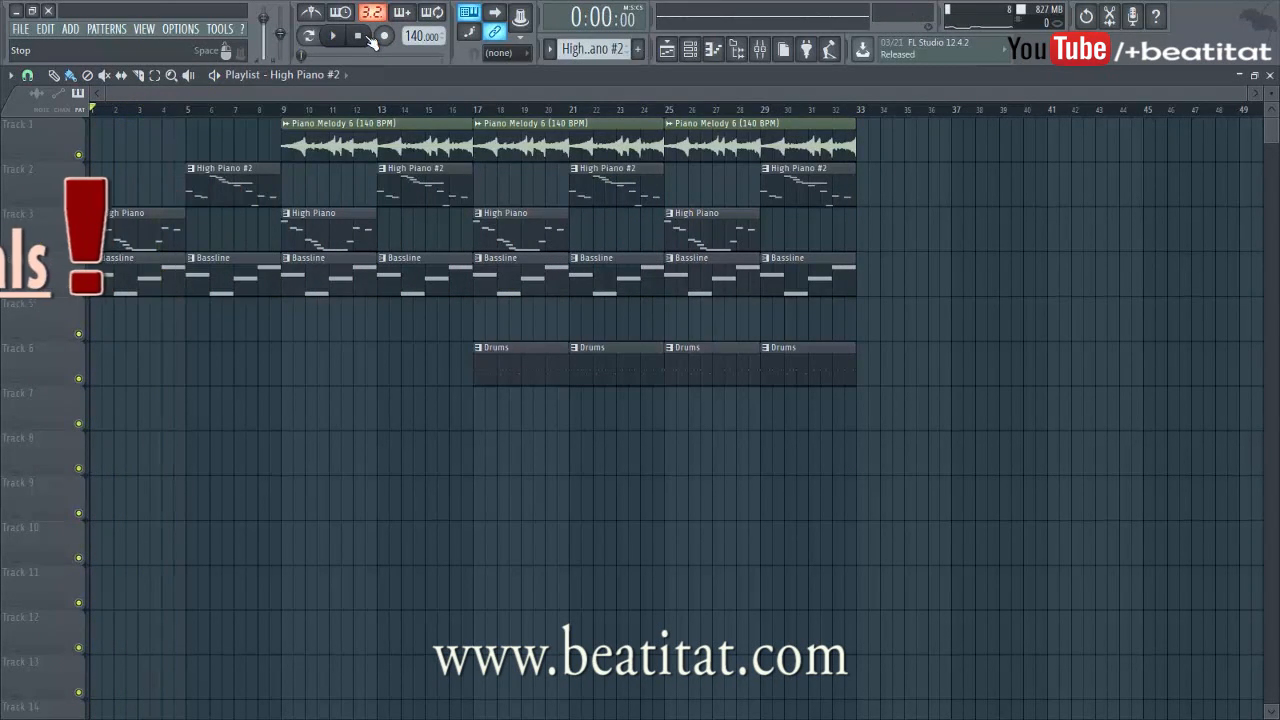